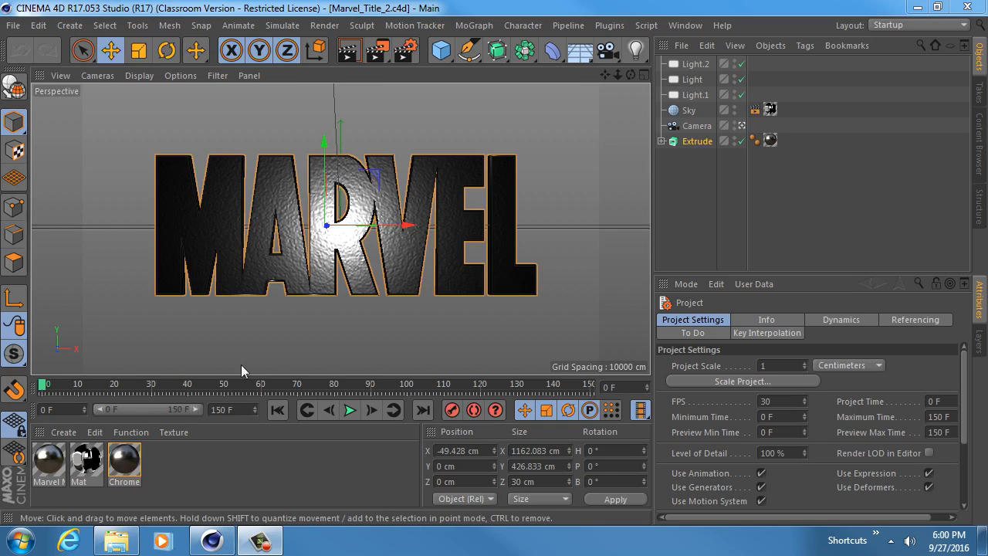
# Open the Video Reference clip from the Assignment 2 folder, skip ahead in it and enlarge the player window
pyautogui.click(116, 540)
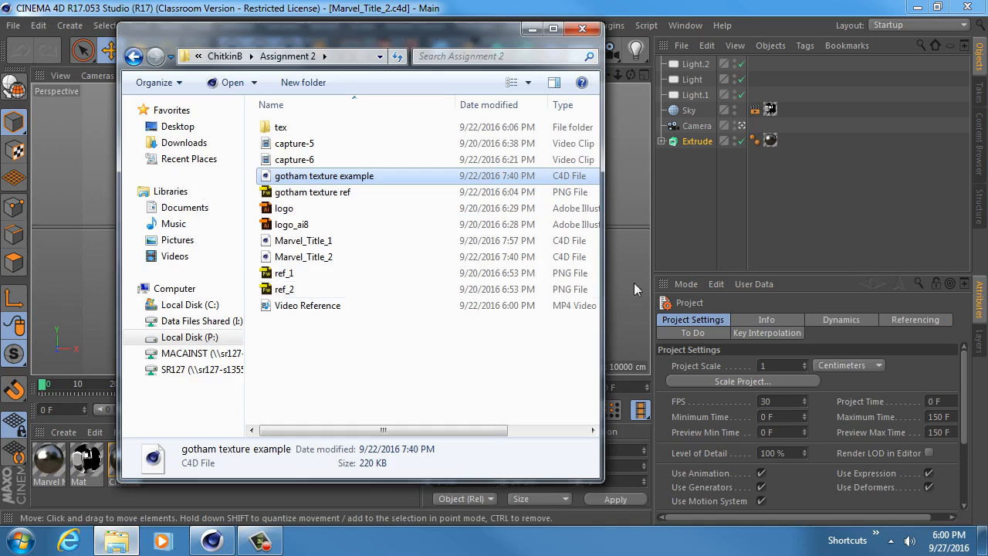
pyautogui.doubleClick(335, 306)
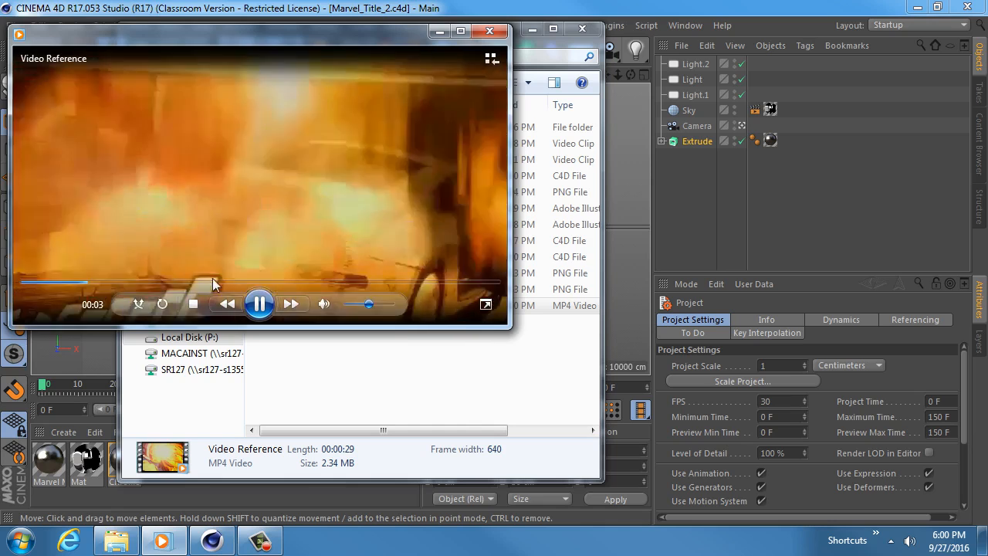
pyautogui.click(261, 282)
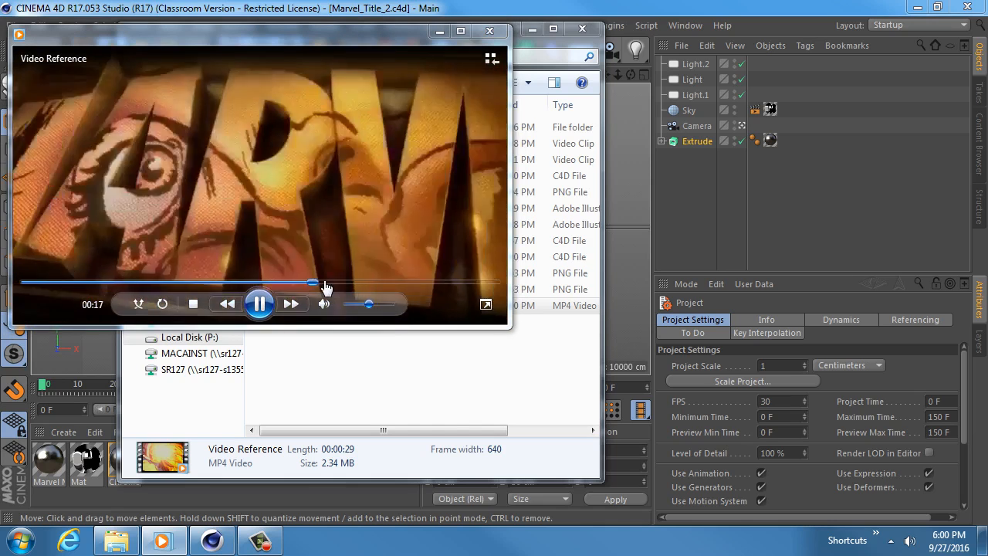
pyautogui.moveTo(509, 327); pyautogui.dragTo(743, 428)
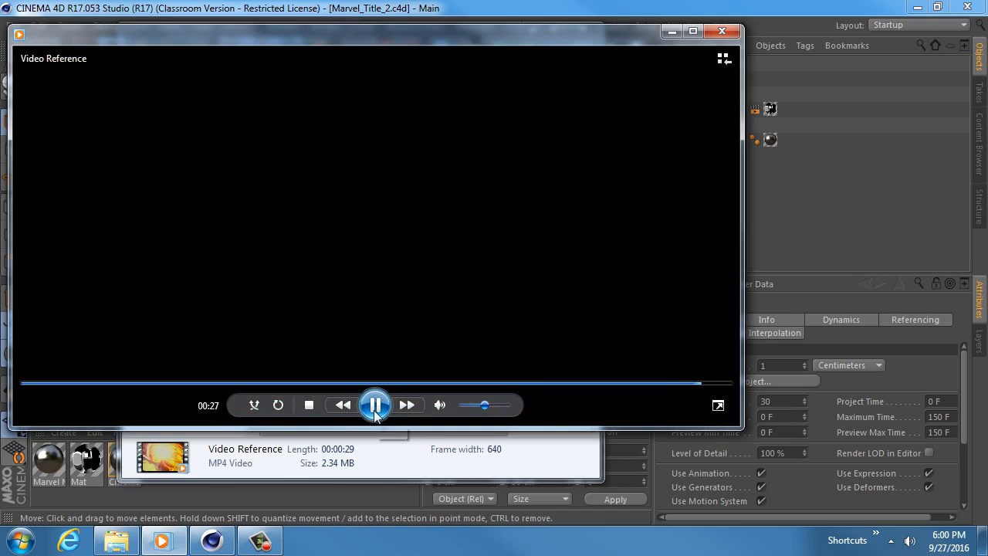
# Replay the reference clip from about 00:19, pause on the framed MARVEL logo, finish watching and clear the player and folder windows away
pyautogui.click(376, 405)
pyautogui.click(600, 383)
pyautogui.click(506, 383)
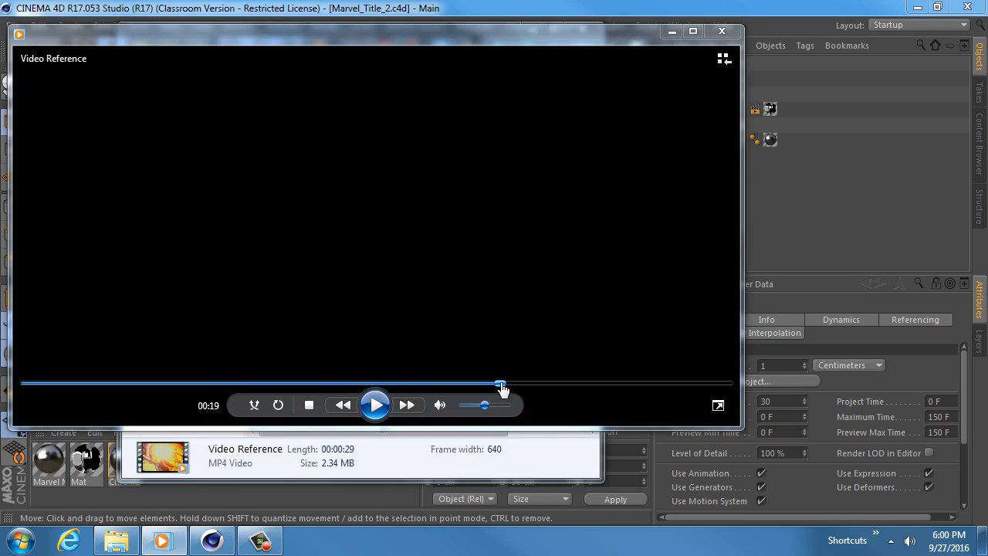
pyautogui.click(375, 406)
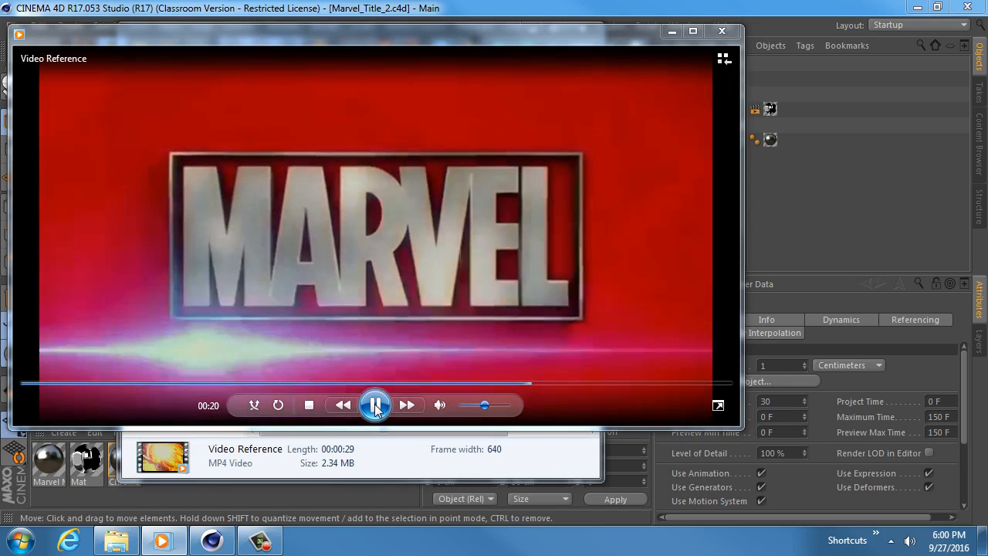
pyautogui.click(375, 405)
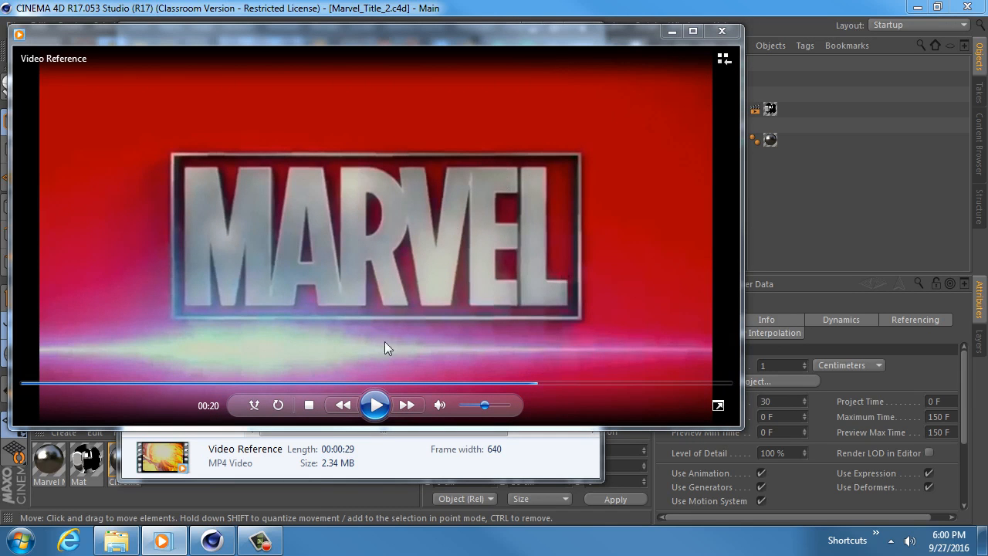
pyautogui.click(375, 405)
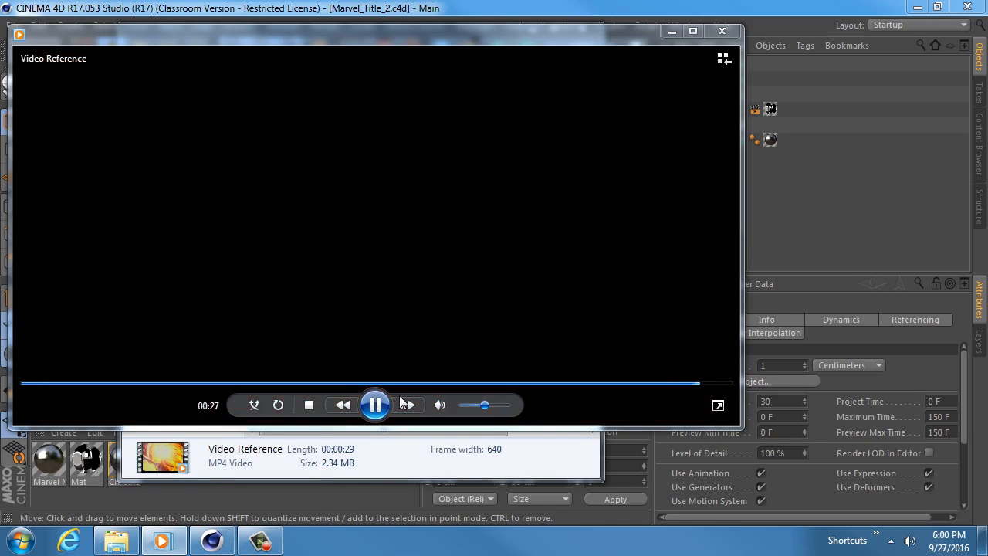
pyautogui.click(374, 405)
pyautogui.moveTo(420, 32); pyautogui.dragTo(987, 40)
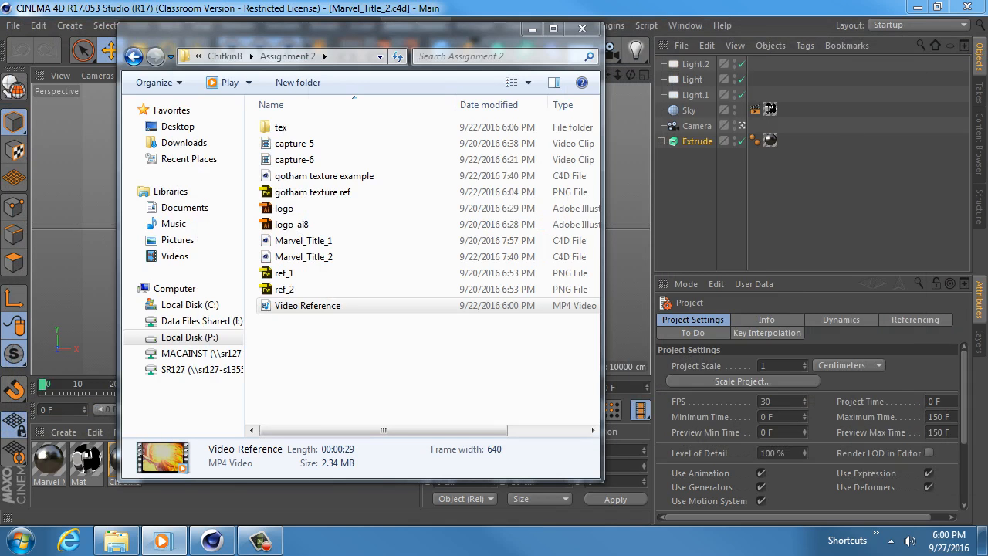
pyautogui.click(532, 29)
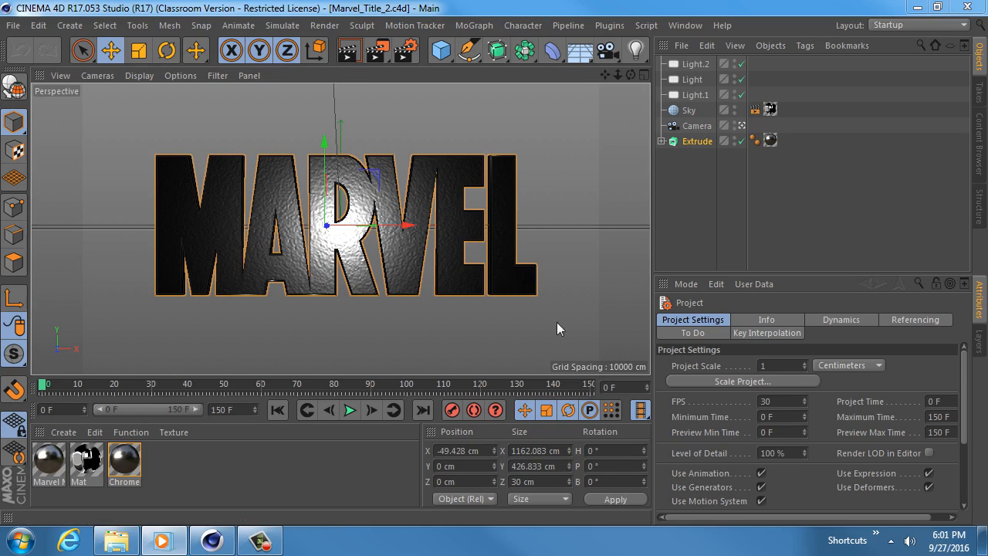
# Replay the reference clip from about 00:17 to time the logo reveal through to the end, and move the player aside
pyautogui.moveTo(471, 555); pyautogui.dragTo(415, 65)
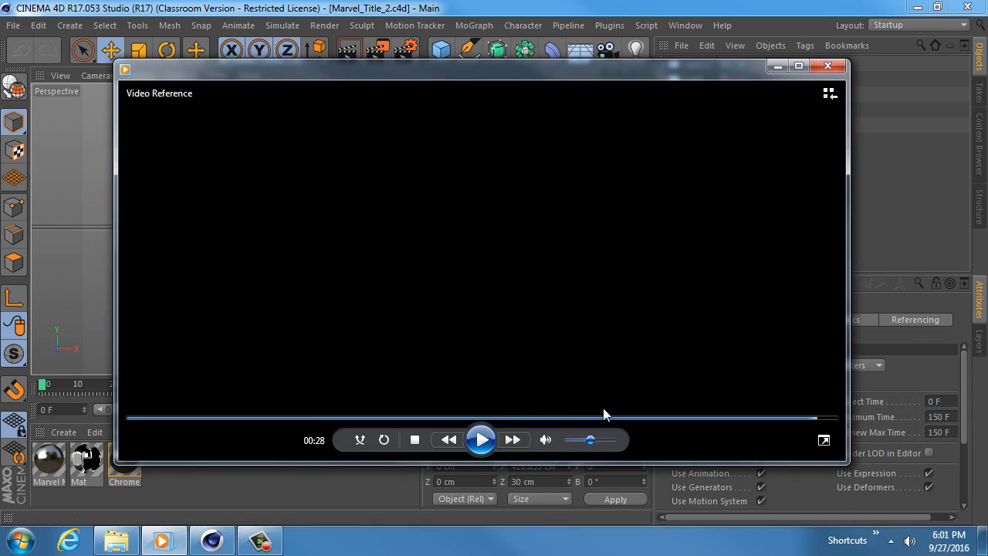
pyautogui.click(506, 417)
pyautogui.click(549, 418)
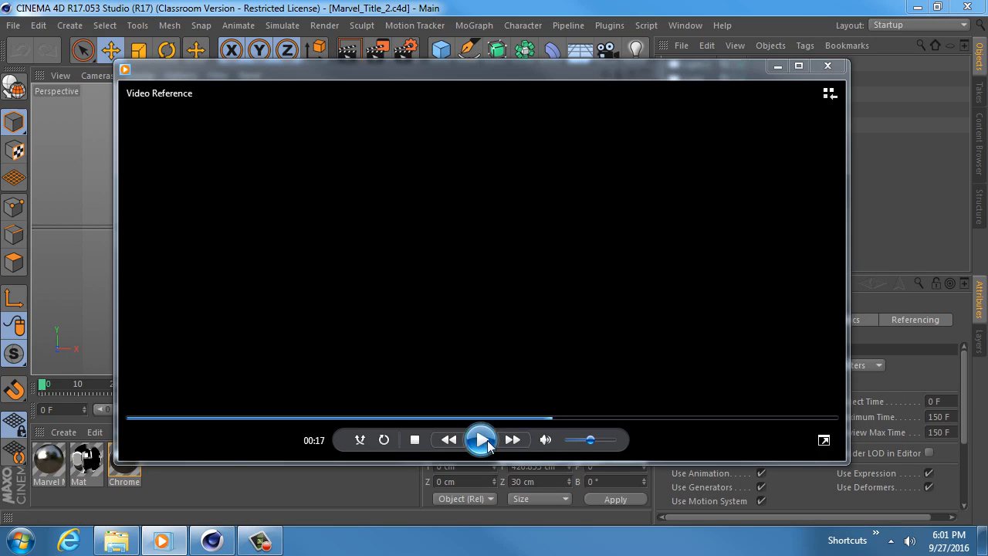
pyautogui.click(485, 441)
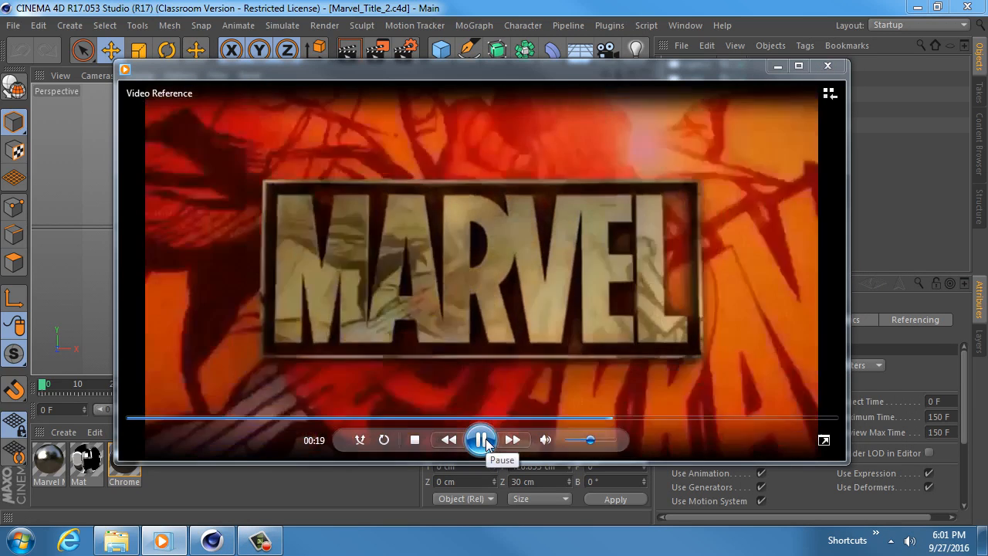
pyautogui.click(482, 441)
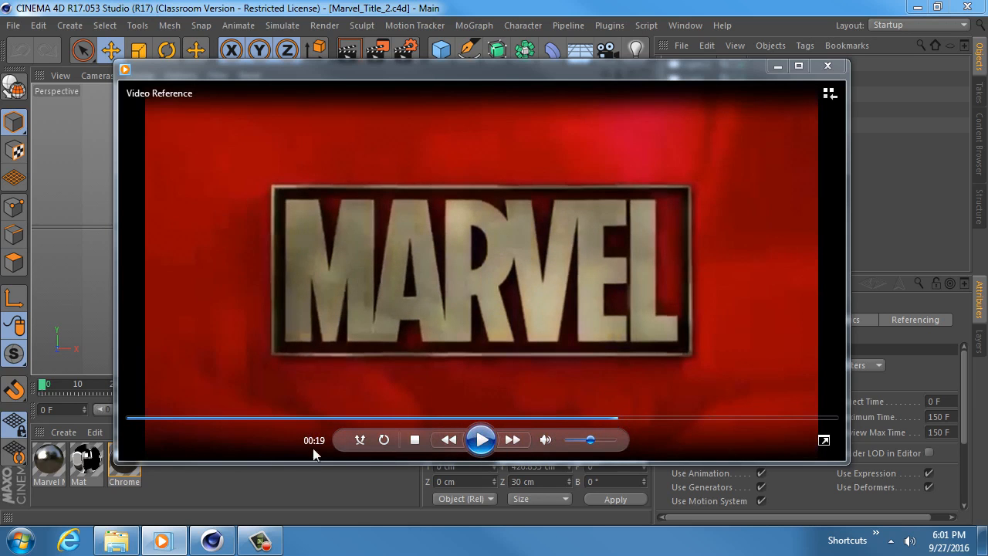
pyautogui.click(485, 446)
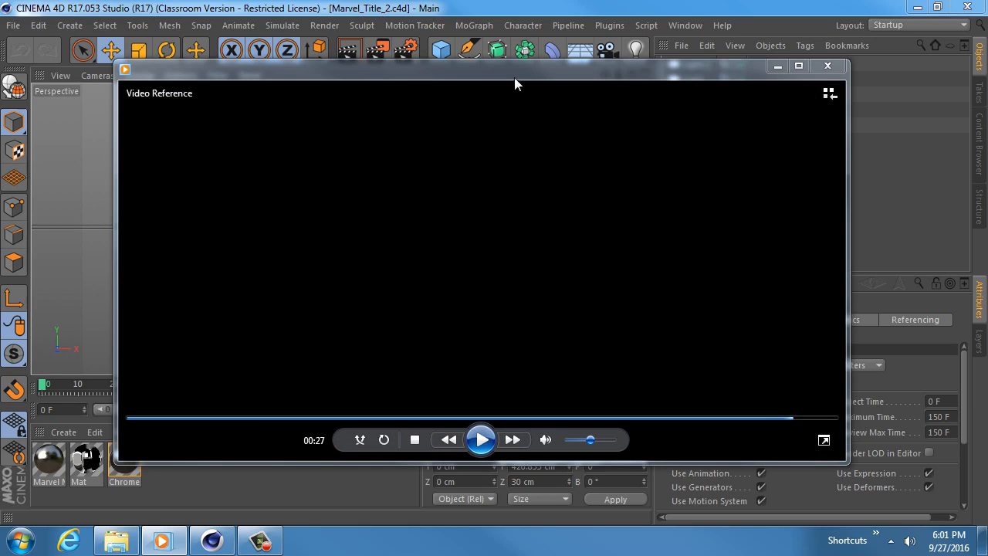
pyautogui.moveTo(717, 93); pyautogui.dragTo(852, 98)
pyautogui.click(913, 70)
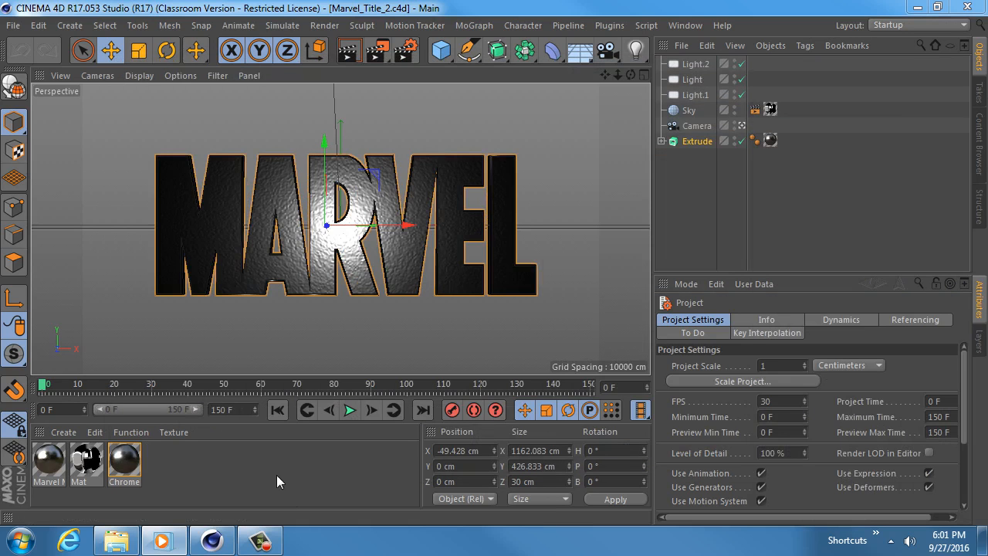
# Set the project's end time to 240 frames, calculated as 8*30, and extend the preview range to frame 240
pyautogui.click(236, 410)
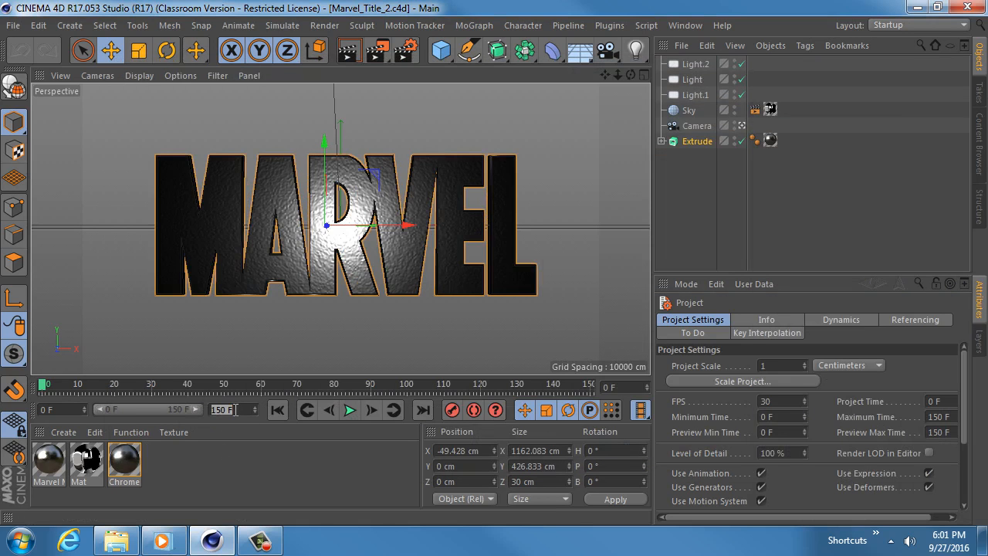
pyautogui.write('8*30')
pyautogui.press('Return')
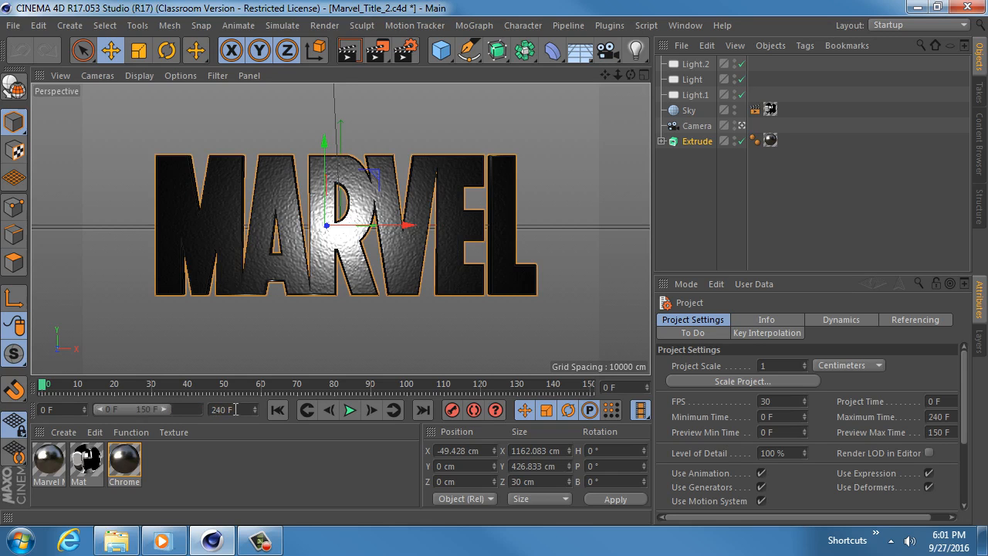
pyautogui.moveTo(166, 406); pyautogui.dragTo(206, 403)
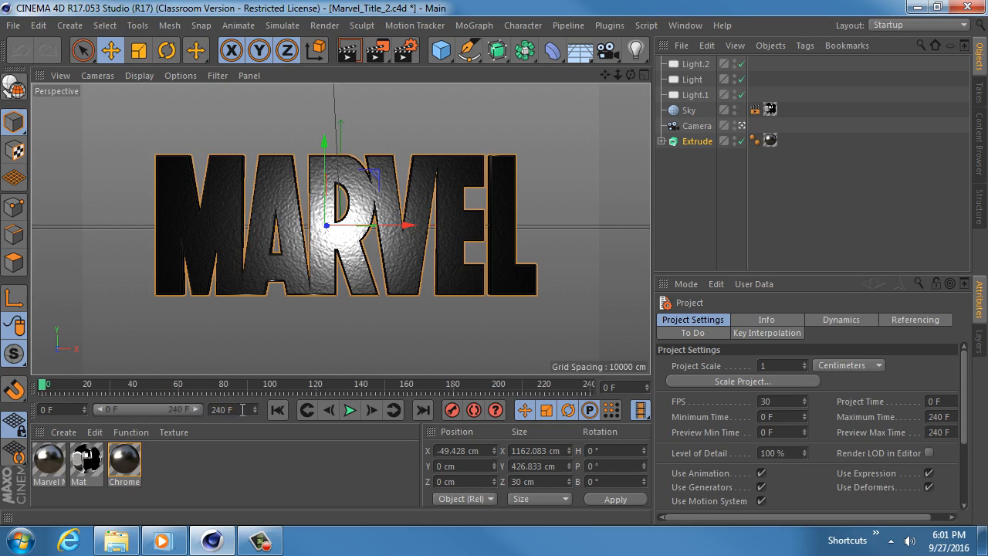
pyautogui.moveTo(236, 410); pyautogui.dragTo(207, 410)
# Keyframe the X, Y and Z scale of the Extrude object at frame 0
pyautogui.click(41, 384)
pyautogui.click(695, 141)
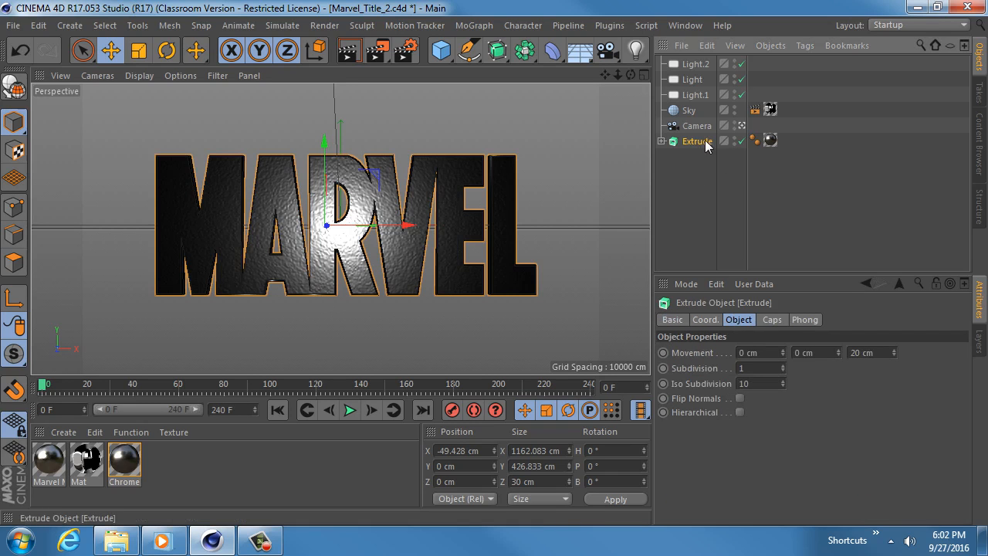
pyautogui.click(705, 320)
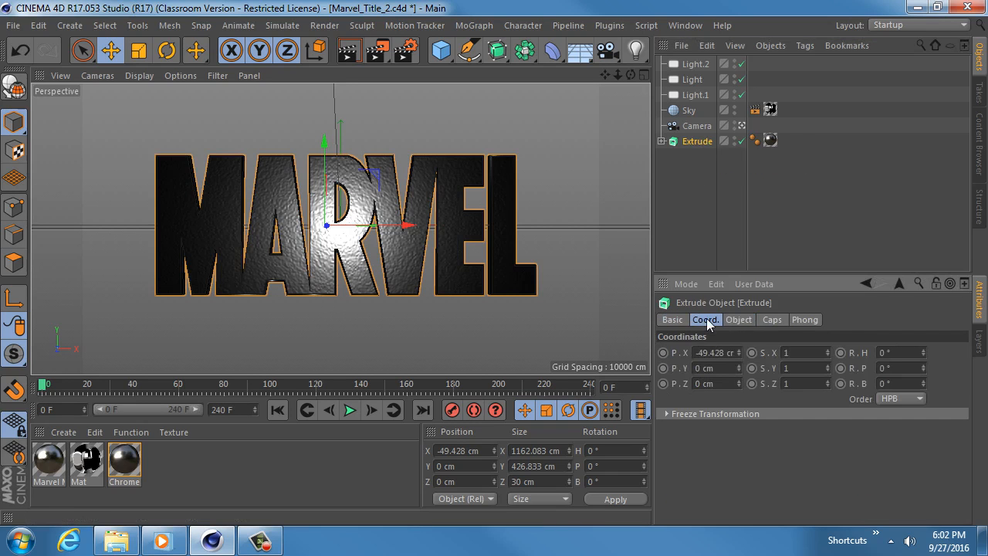
pyautogui.keyDown('ctrl'); pyautogui.click(752, 353); pyautogui.keyUp('ctrl')
pyautogui.keyDown('ctrl'); pyautogui.click(753, 368); pyautogui.keyUp('ctrl')
pyautogui.keyDown('ctrl'); pyautogui.click(752, 383); pyautogui.keyUp('ctrl')
# Scrub the timeline and examine the existing keyframes of the Camera compared with those of the Extrude object
pyautogui.moveTo(568, 385); pyautogui.dragTo(614, 385)
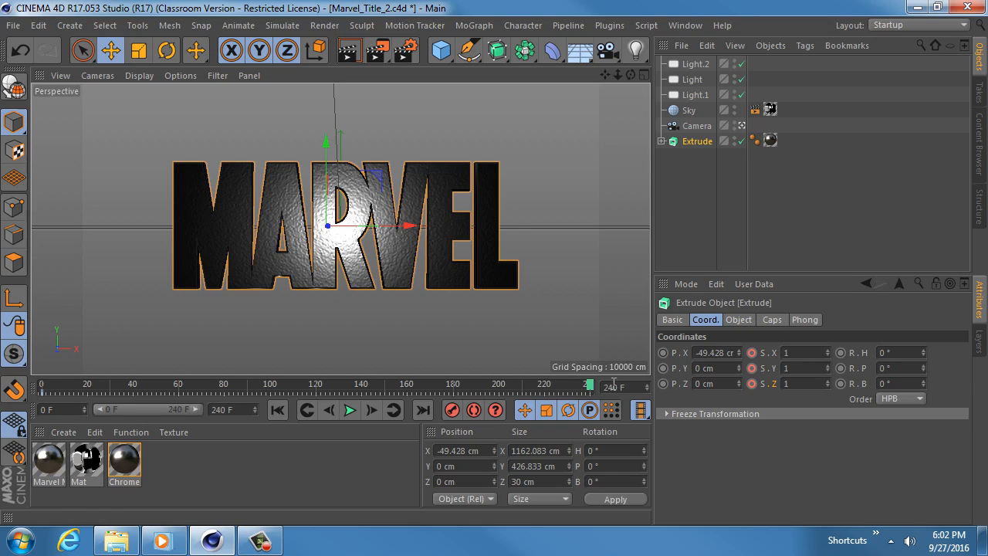
pyautogui.click(694, 126)
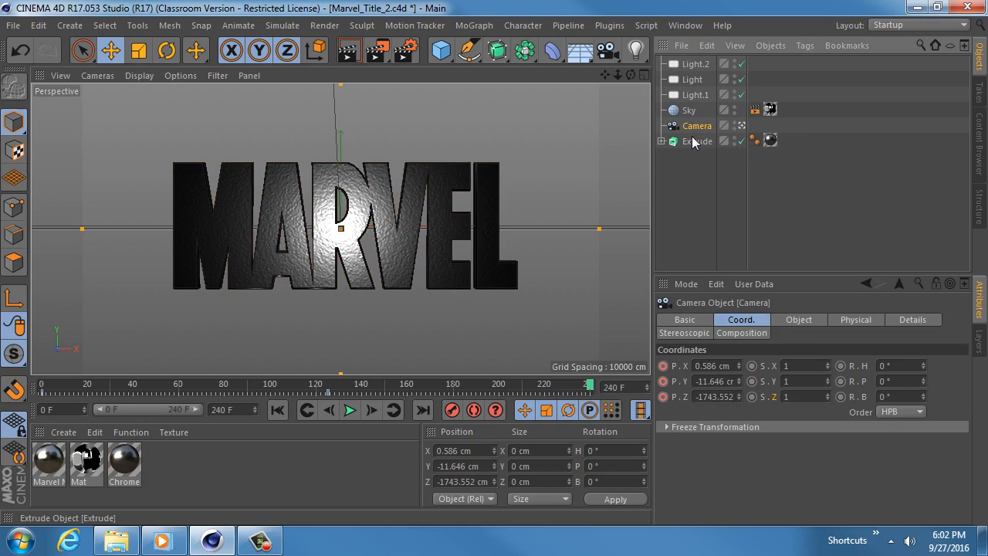
pyautogui.click(691, 142)
pyautogui.click(693, 126)
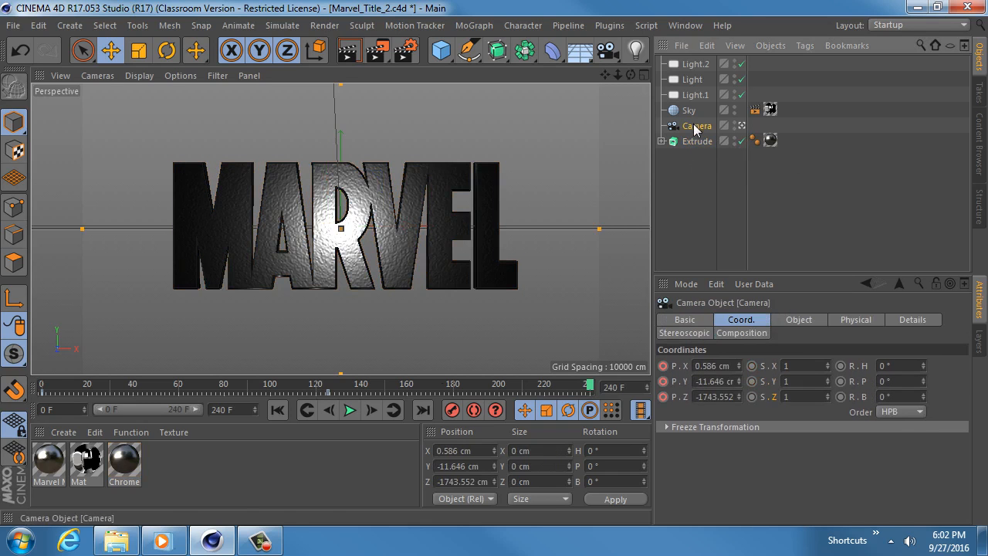
pyautogui.moveTo(355, 386); pyautogui.dragTo(97, 364)
pyautogui.click(701, 142)
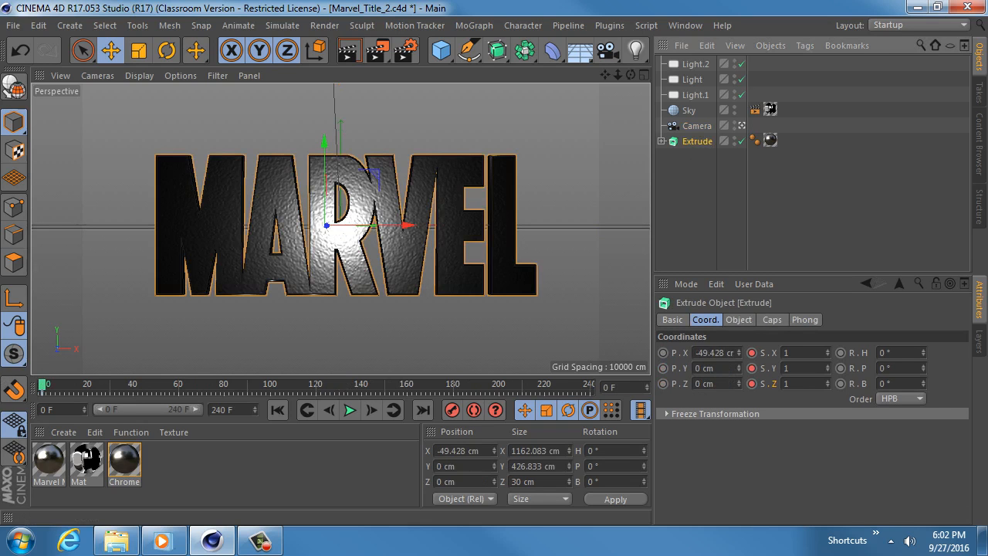
# Bring the reference video back, play it to 00:18 to study the logo's camera move, and minimize the player
pyautogui.moveTo(505, 250); pyautogui.dragTo(368, 95)
pyautogui.click(465, 445)
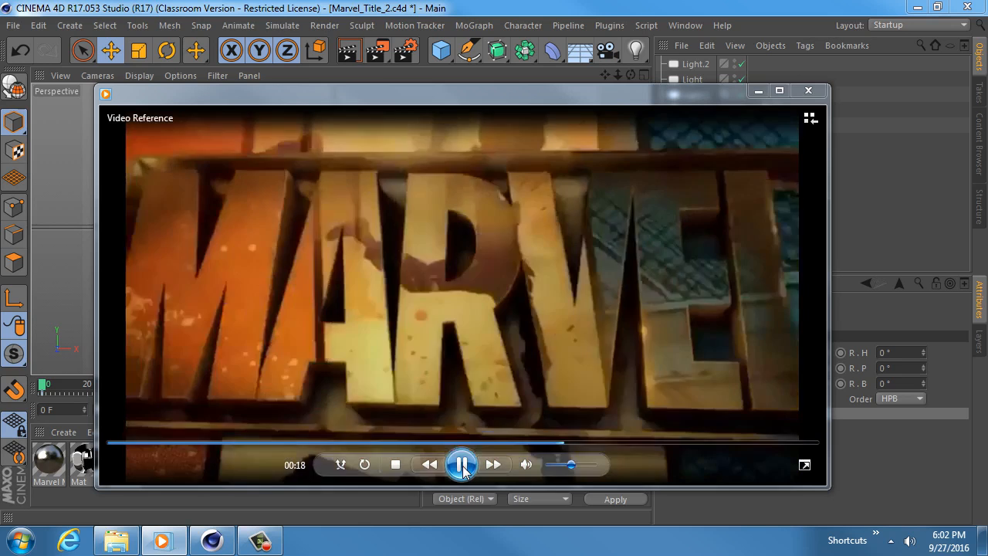
pyautogui.click(462, 465)
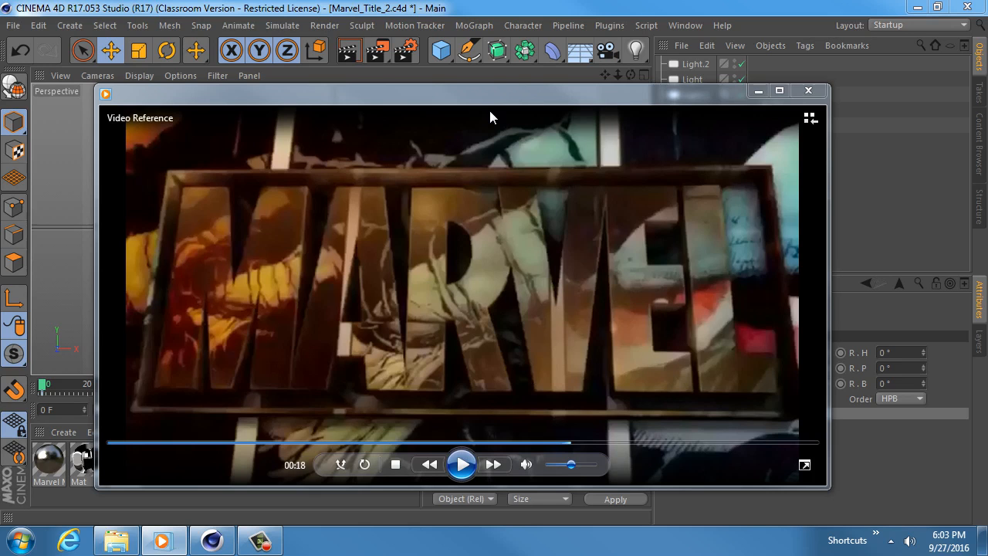
pyautogui.click(758, 91)
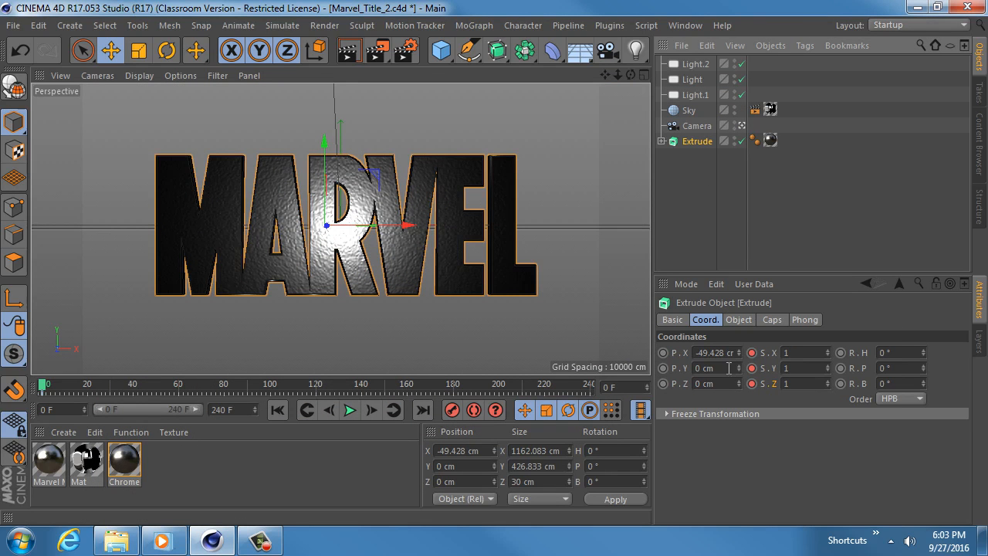
# Remove the X, Y and Z scale keyframes from the Extrude object and scrub the timeline to check the remaining animation
pyautogui.moveTo(770, 353); pyautogui.dragTo(767, 400)
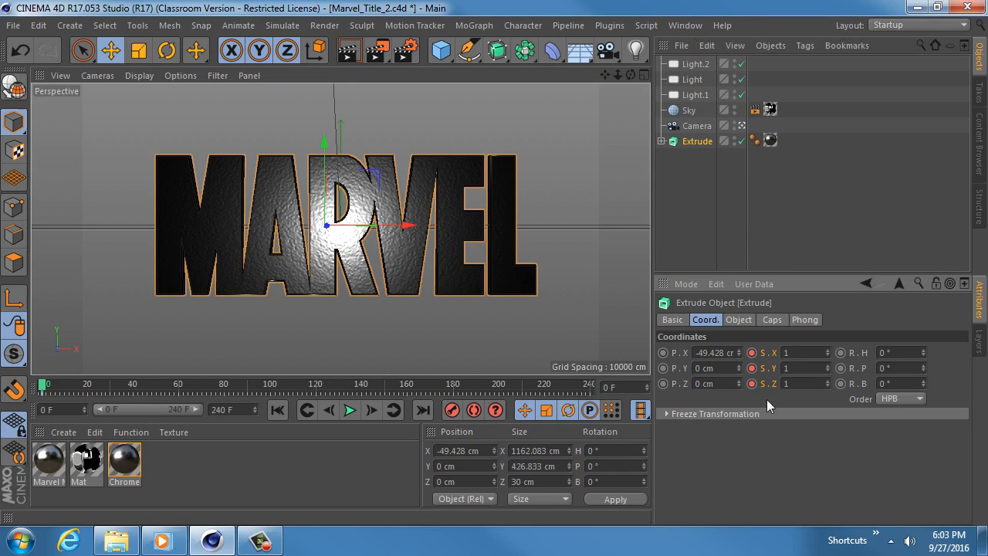
pyautogui.click(244, 383)
pyautogui.moveTo(210, 383); pyautogui.dragTo(17, 388)
pyautogui.click(752, 353)
pyautogui.keyDown('shift'); pyautogui.click(752, 353); pyautogui.keyUp('shift')
pyautogui.moveTo(43, 386); pyautogui.dragTo(421, 395)
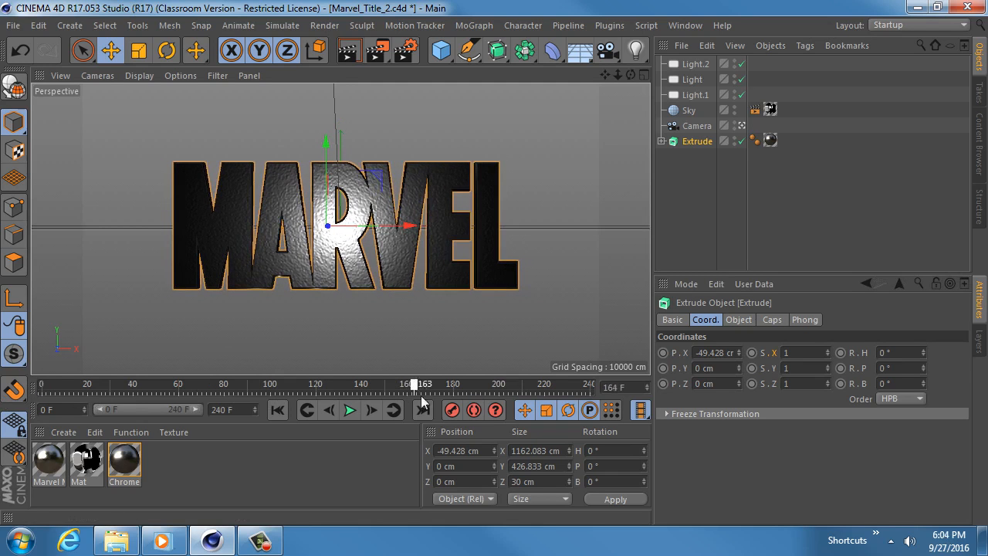
pyautogui.moveTo(337, 395); pyautogui.dragTo(38, 390)
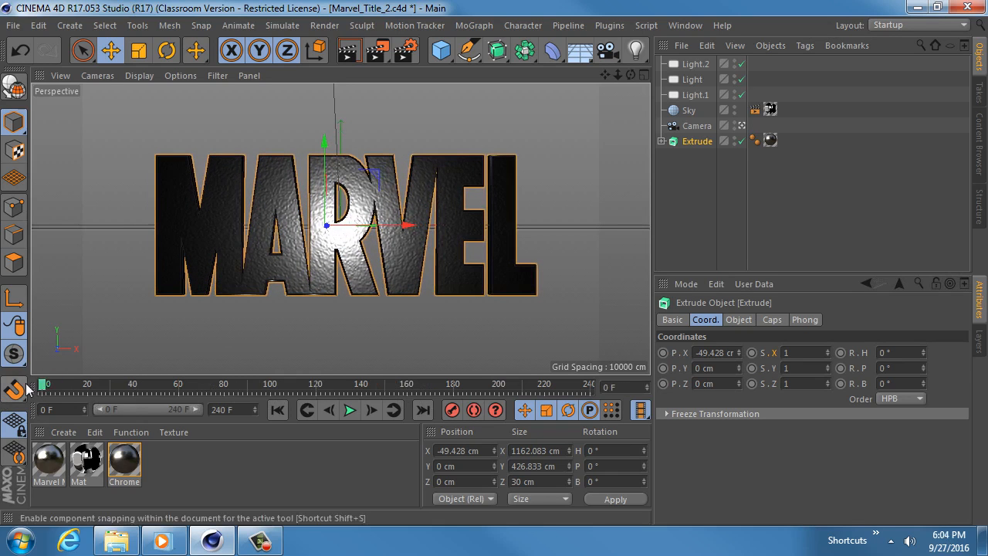
# Set the frame range in the render settings' output options to All Frames
pyautogui.click(407, 50)
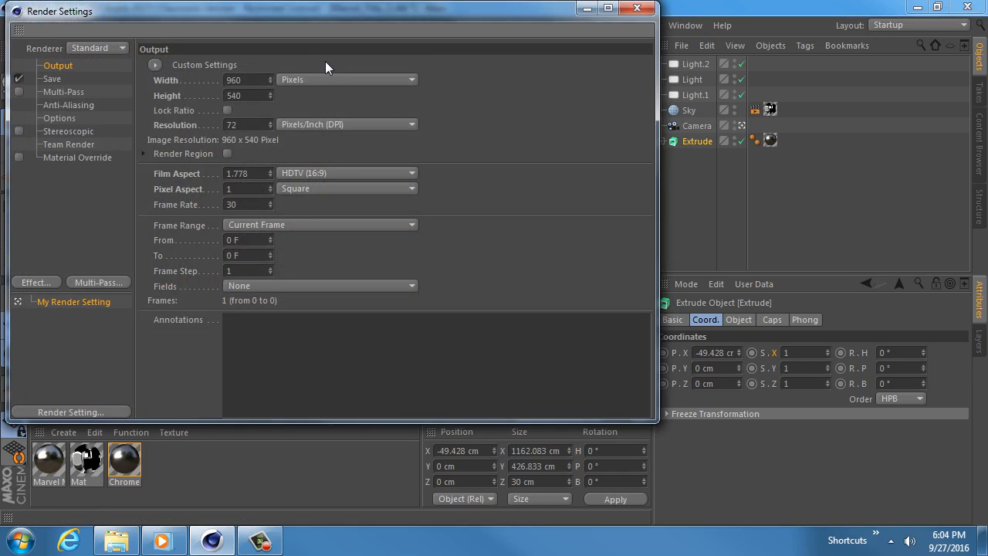
pyautogui.moveTo(284, 16); pyautogui.dragTo(421, 19)
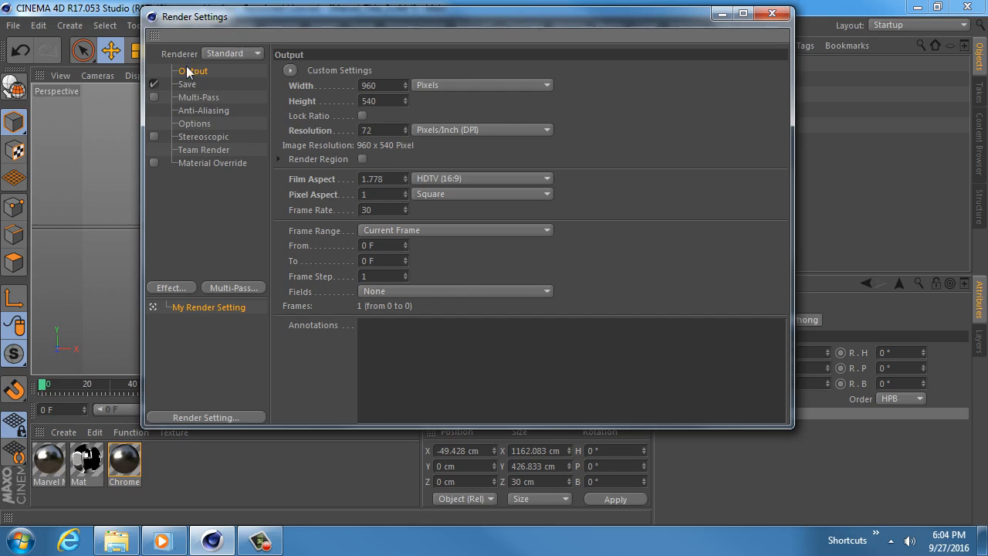
pyautogui.click(386, 84)
pyautogui.click(388, 232)
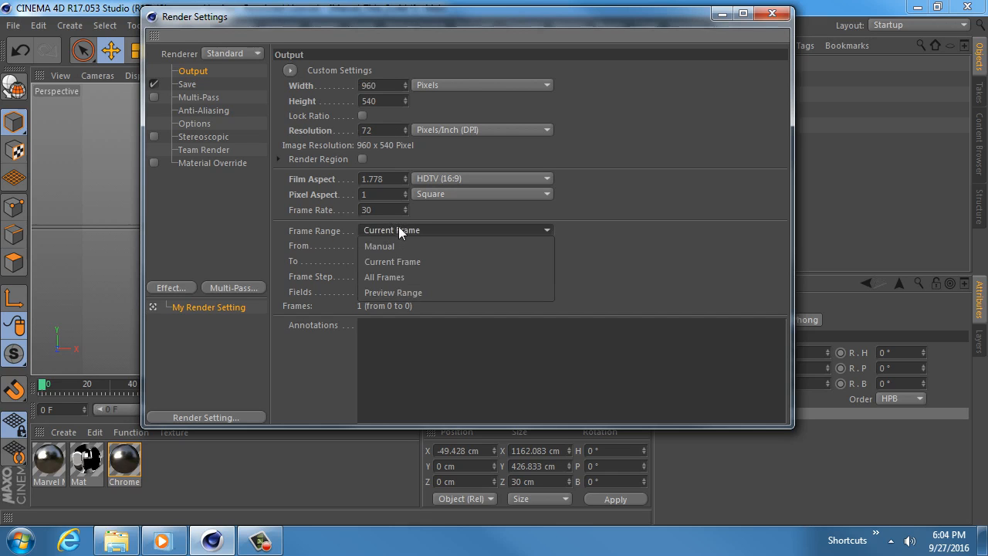
pyautogui.click(386, 276)
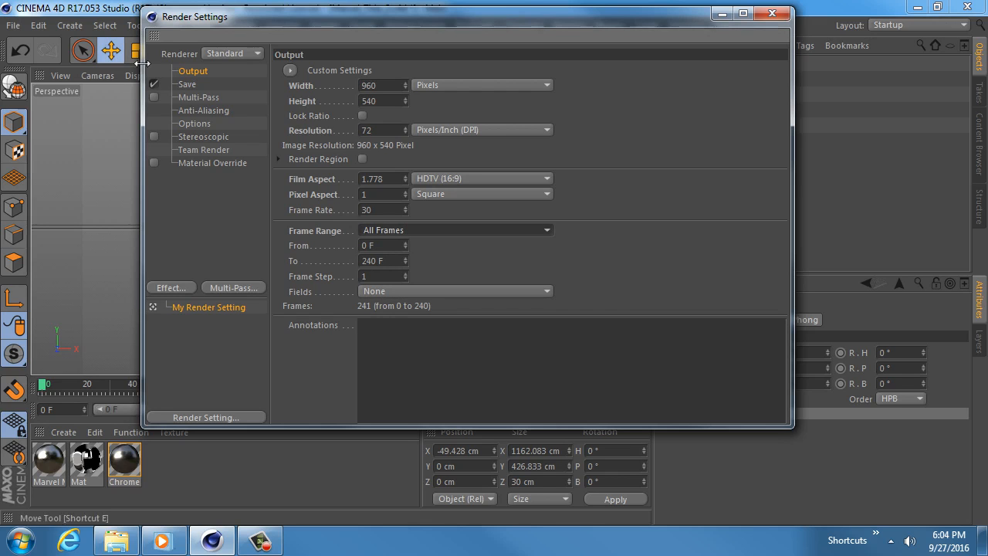
# In the render save settings, browse for the output file location and create a folder named Render_1 in the Assignment 2 folder
pyautogui.click(188, 84)
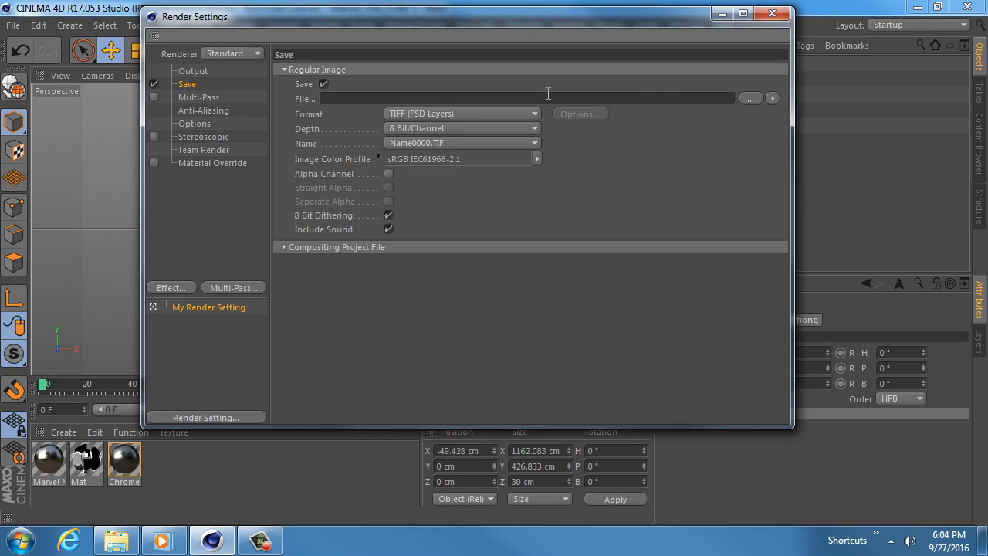
pyautogui.click(750, 98)
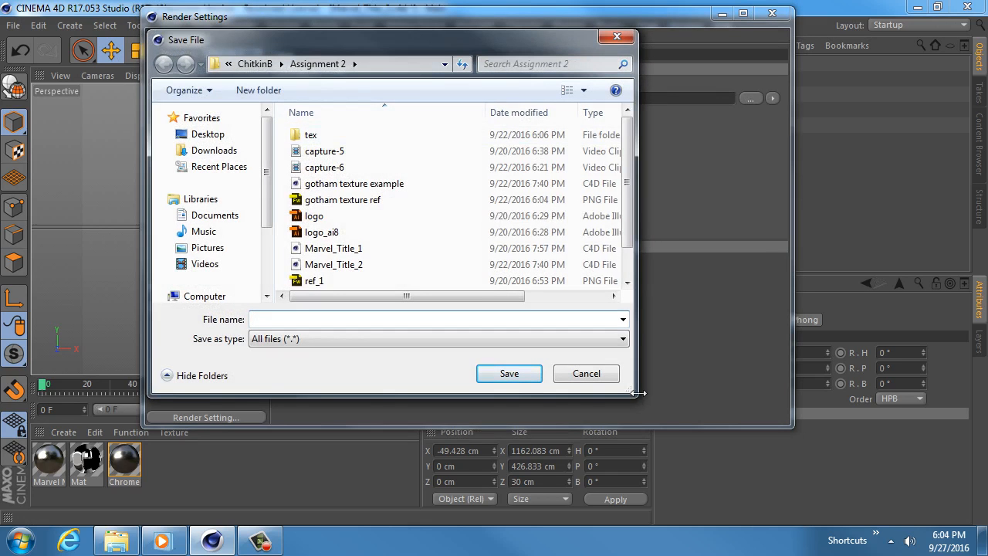
pyautogui.moveTo(634, 395); pyautogui.dragTo(866, 495)
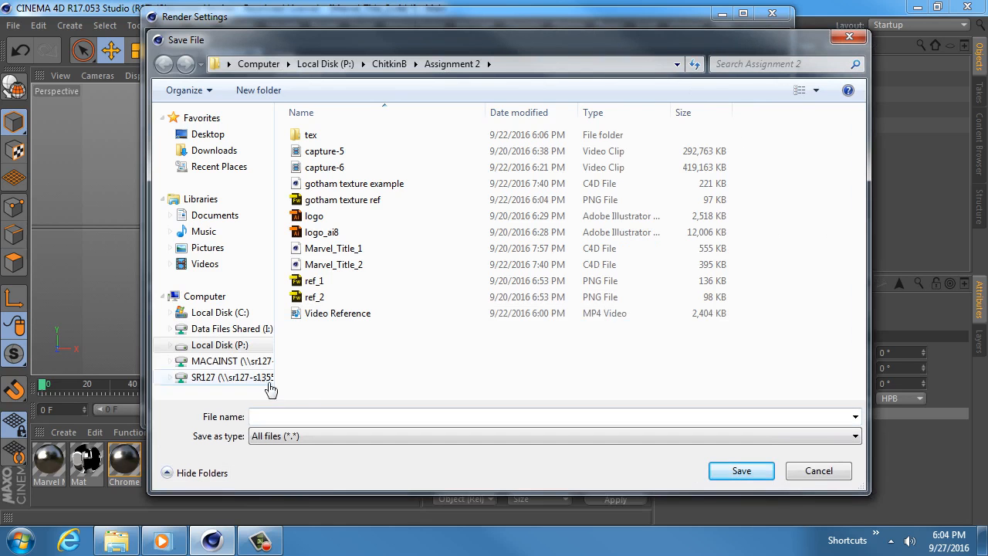
pyautogui.rightClick(349, 363)
pyautogui.moveTo(459, 323)
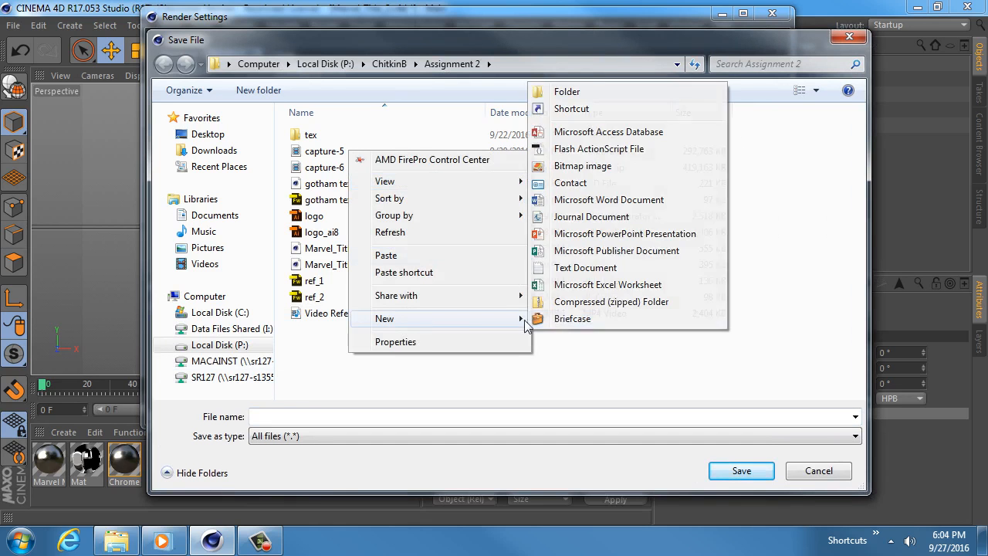
pyautogui.click(602, 91)
pyautogui.write('Render_1')
pyautogui.press('Return')
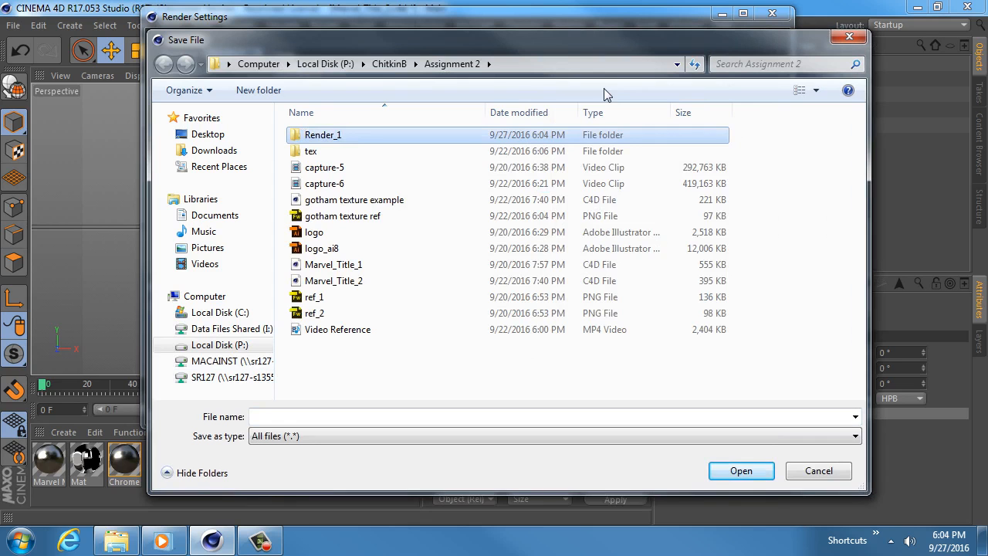
# Set the render output file in the Render_1 folder, naming it with the author's first name followed by _Assignment_2_Title
pyautogui.doubleClick(373, 139)
pyautogui.click(305, 416)
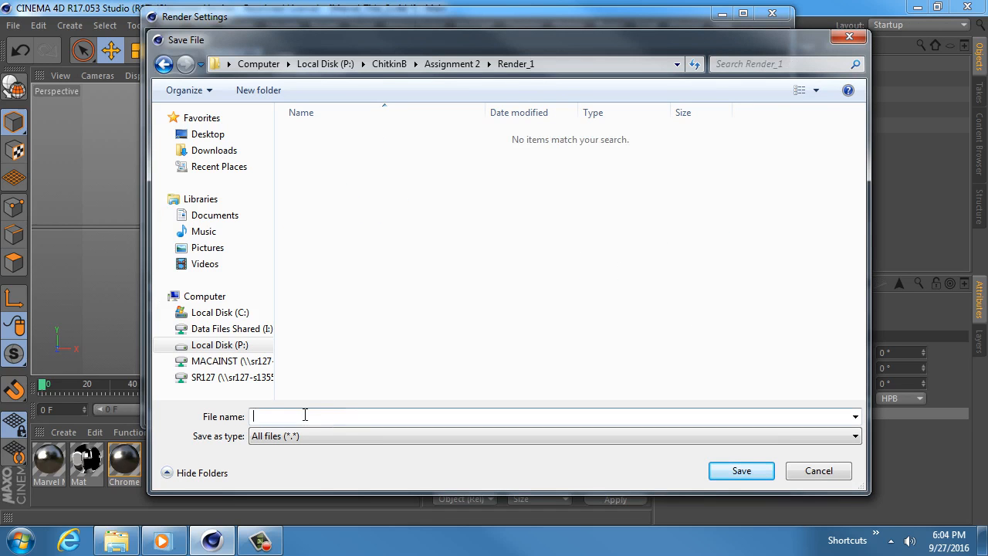
pyautogui.write('Chitkin')
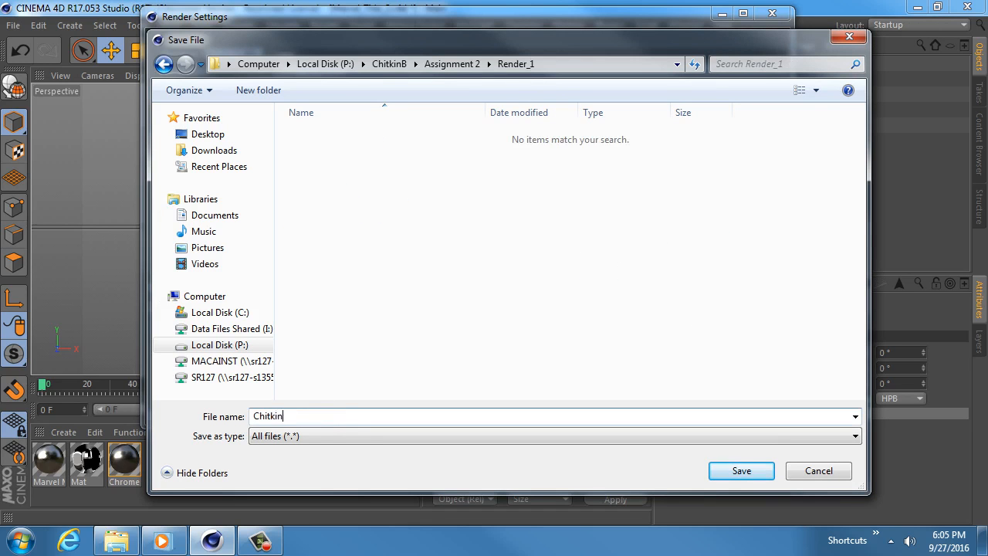
pyautogui.write('_Assignment_2_Title')
pyautogui.press('Return')
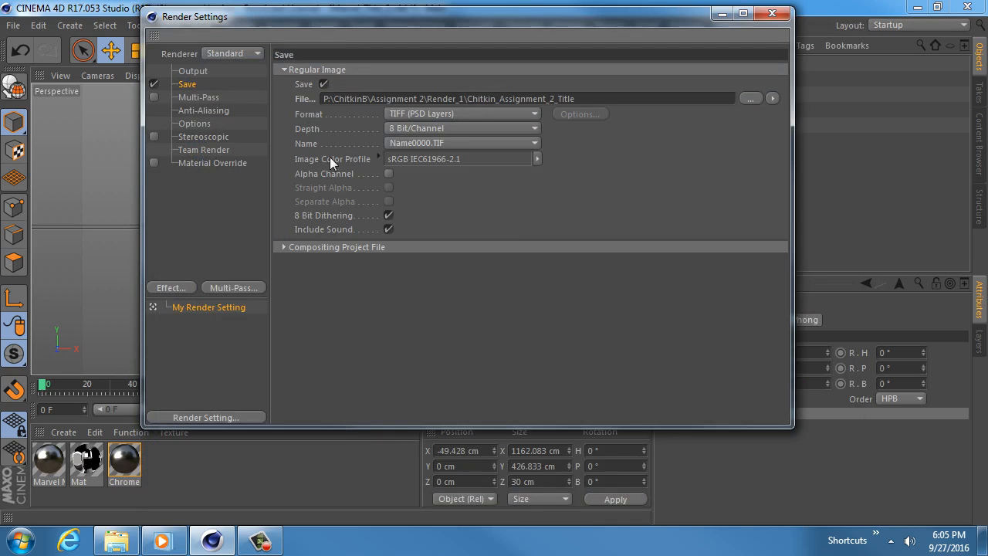
# Set the output name format to Name.0000.TIF and enable the alpha channel for the saved images
pyautogui.click(420, 143)
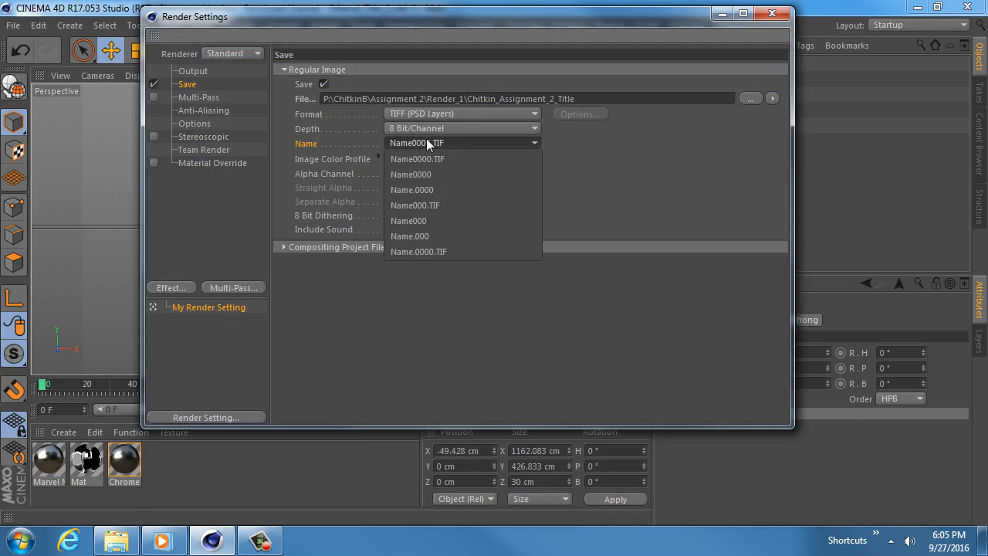
pyautogui.click(422, 250)
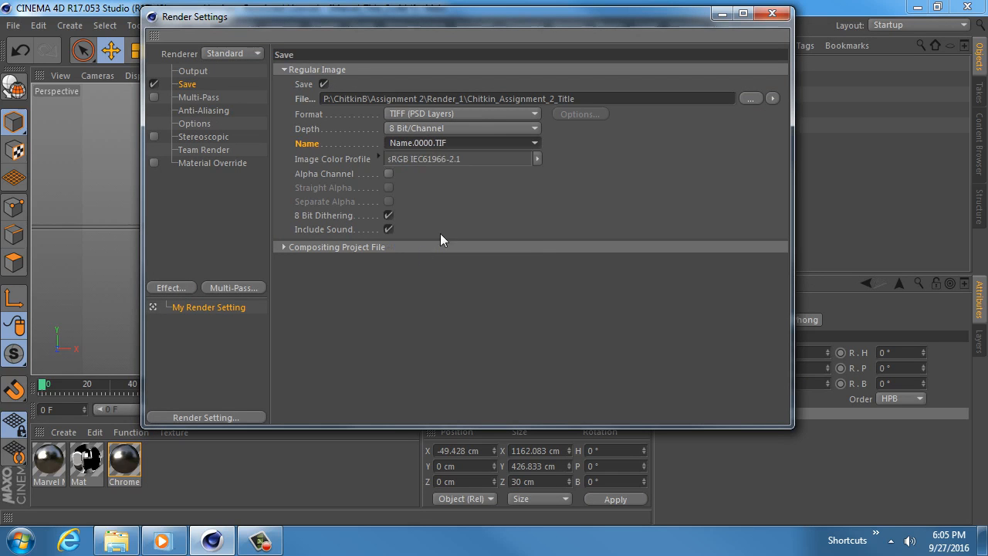
pyautogui.click(421, 143)
pyautogui.click(457, 250)
pyautogui.click(345, 170)
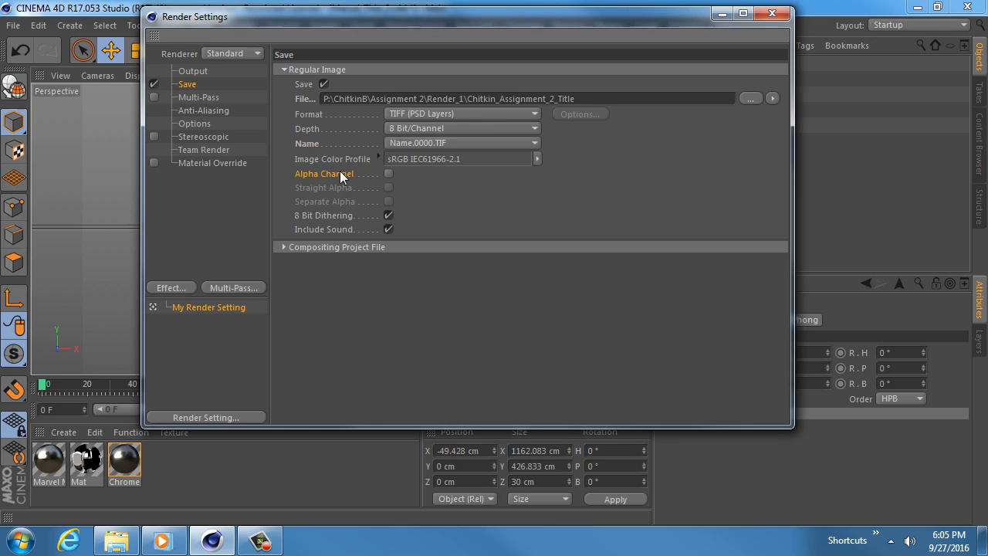
pyautogui.click(388, 174)
# Set anti-aliasing to Best, close the render settings, and render a preview of the logo in the viewport
pyautogui.click(210, 110)
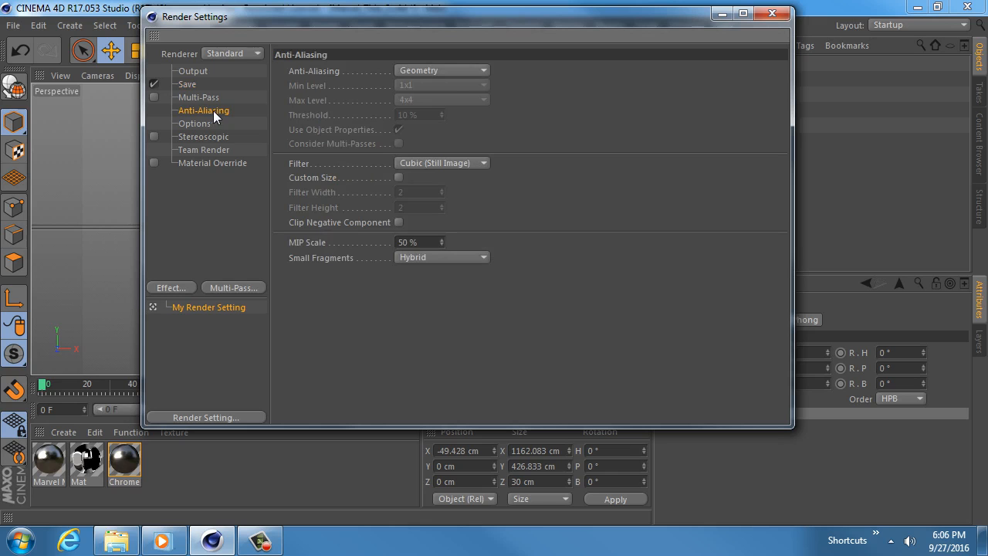
pyautogui.click(440, 71)
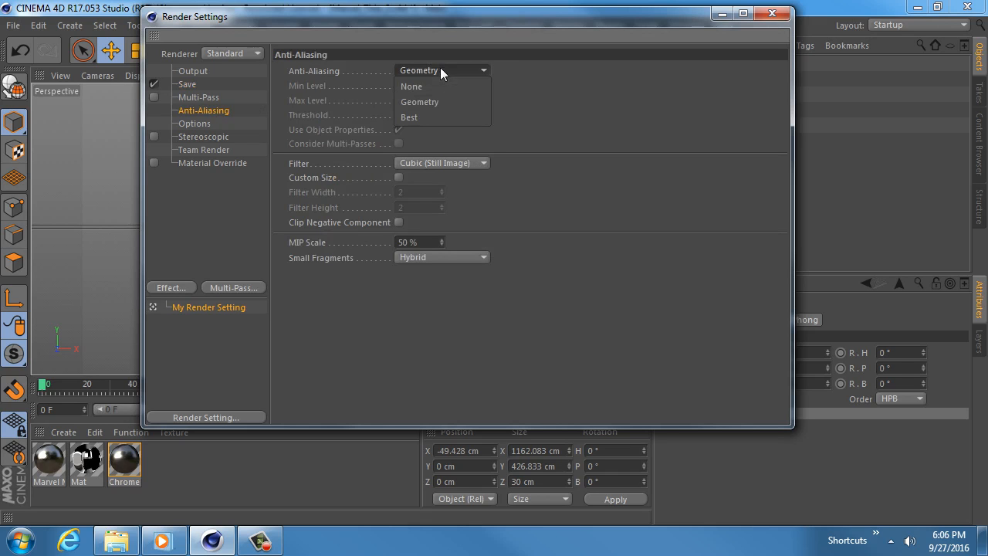
pyautogui.click(447, 121)
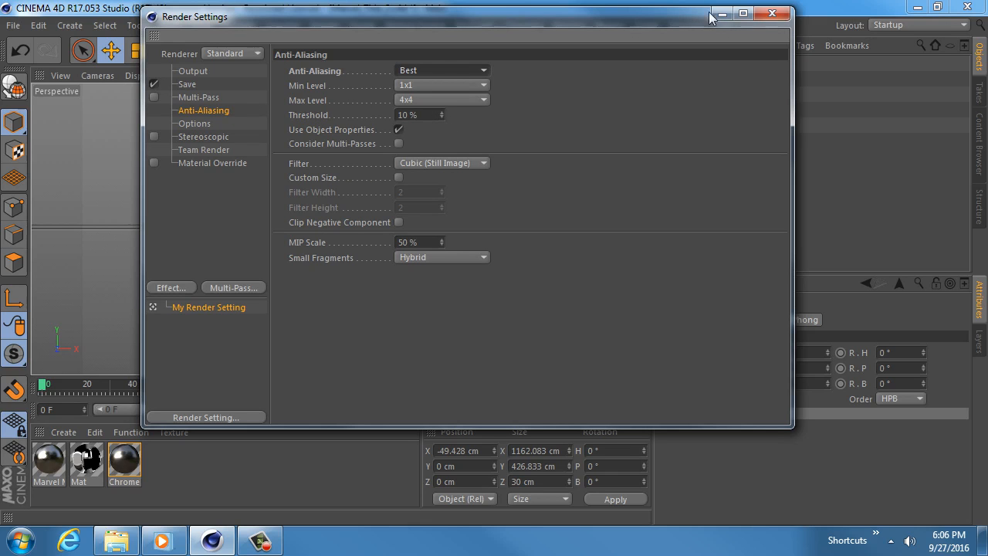
pyautogui.click(772, 13)
pyautogui.click(349, 53)
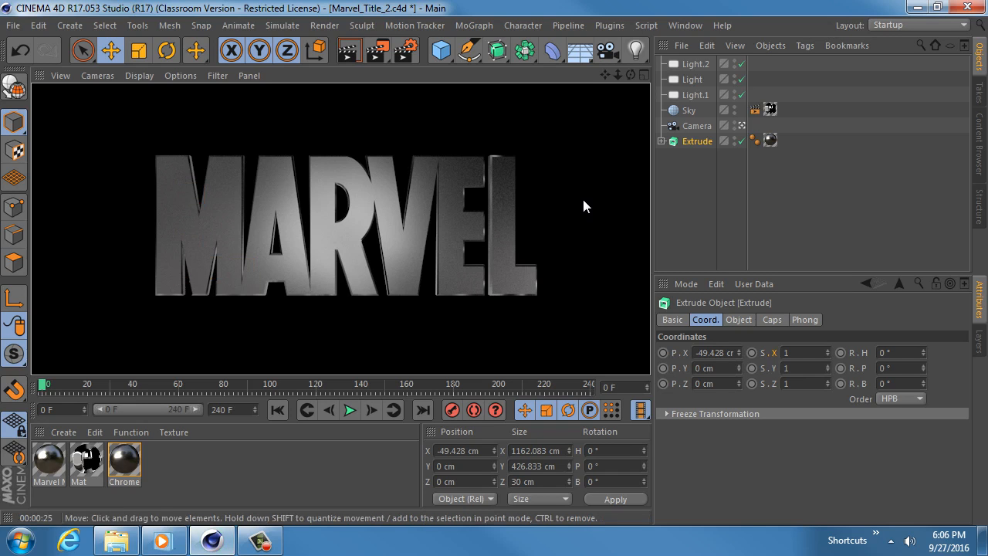
# Bring up the reference video and play it to 00:22, pausing to study the logo's look against the red background
pyautogui.click(160, 543)
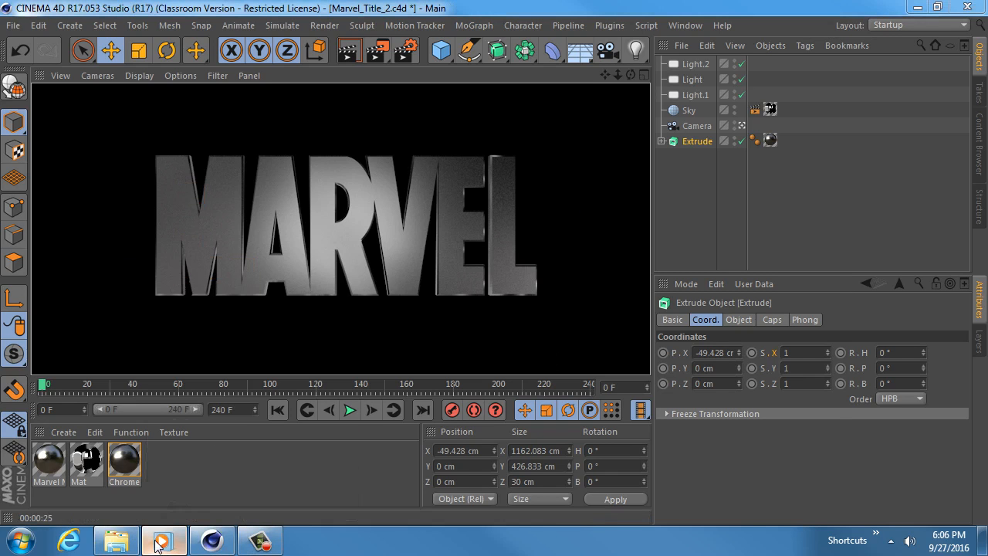
pyautogui.click(461, 464)
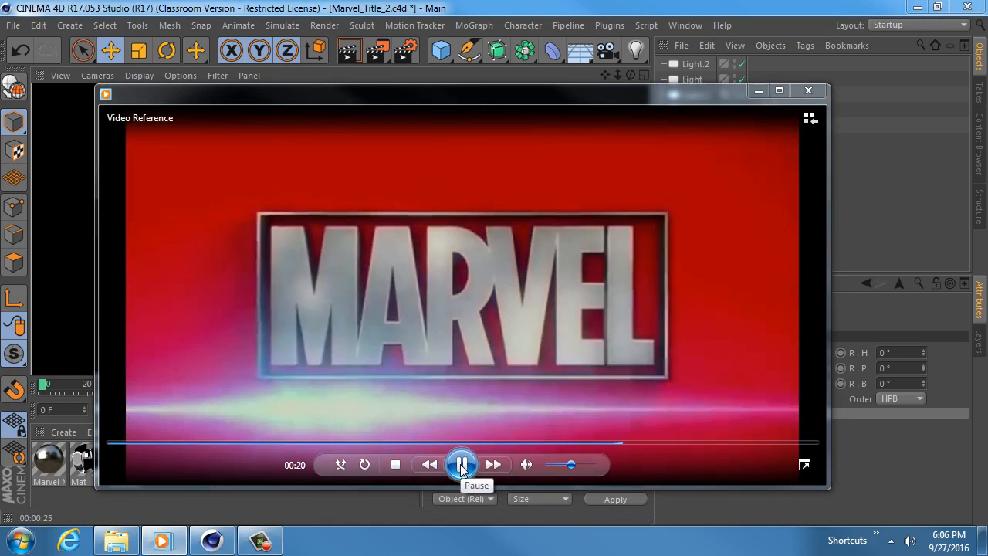
pyautogui.click(461, 464)
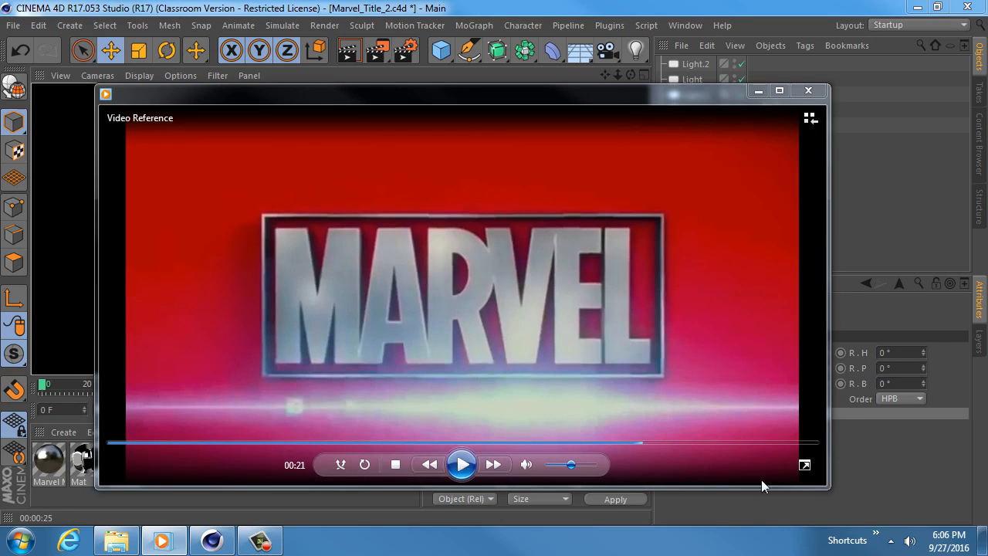
pyautogui.click(462, 465)
pyautogui.click(461, 464)
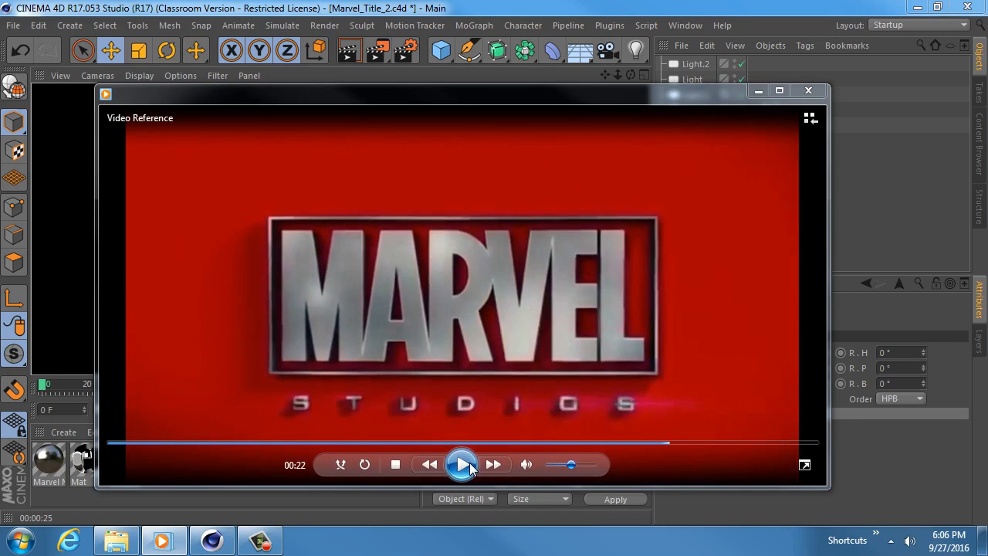
# Shrink the reference player, compare its logo with the rendered viewport, view it enlarged, and minimize the player
pyautogui.moveTo(830, 488); pyautogui.dragTo(585, 381)
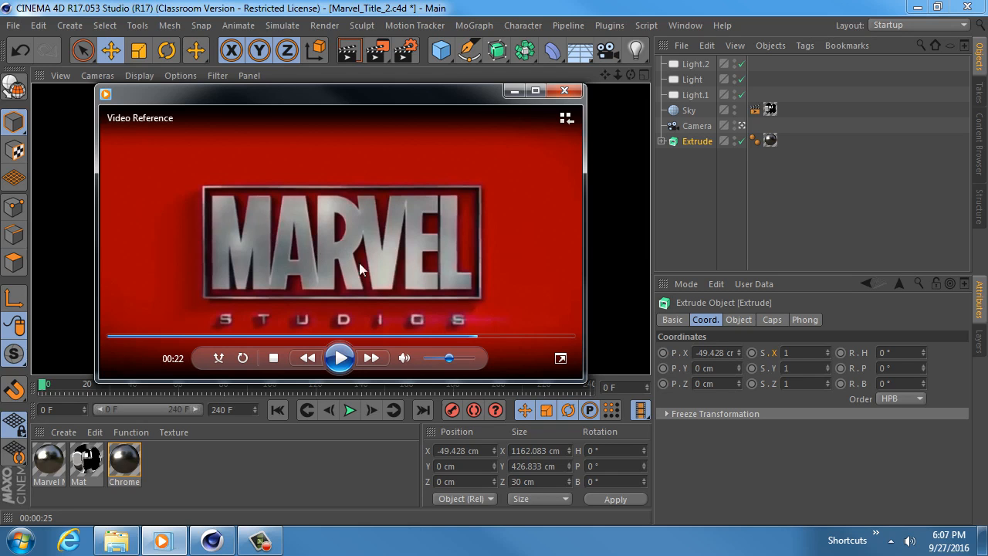
pyautogui.moveTo(260, 95); pyautogui.dragTo(619, 122)
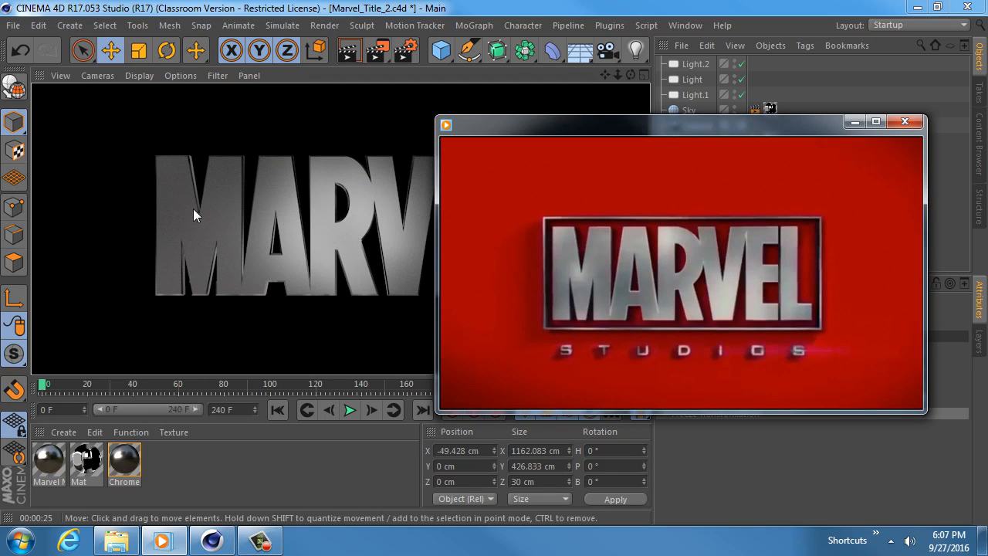
pyautogui.moveTo(624, 262)
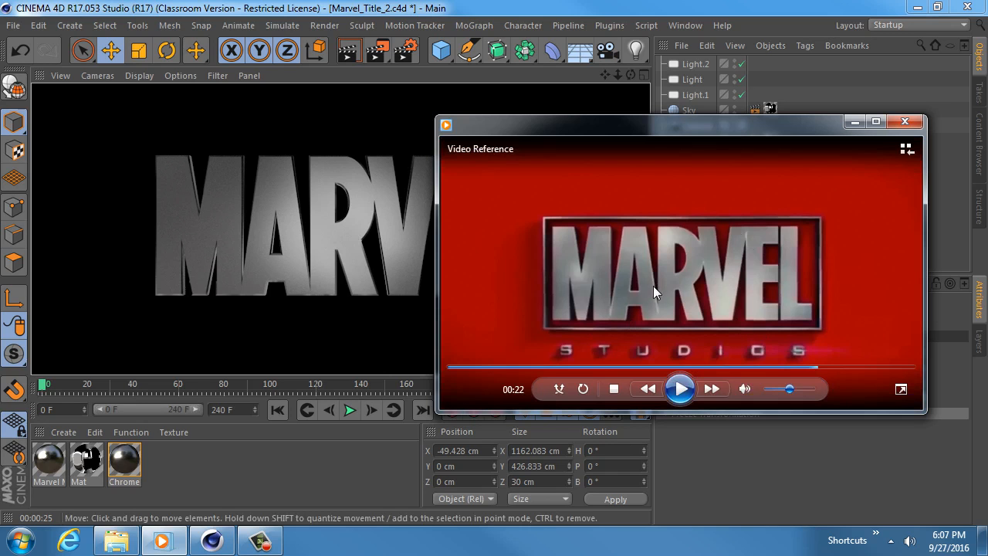
pyautogui.click(876, 122)
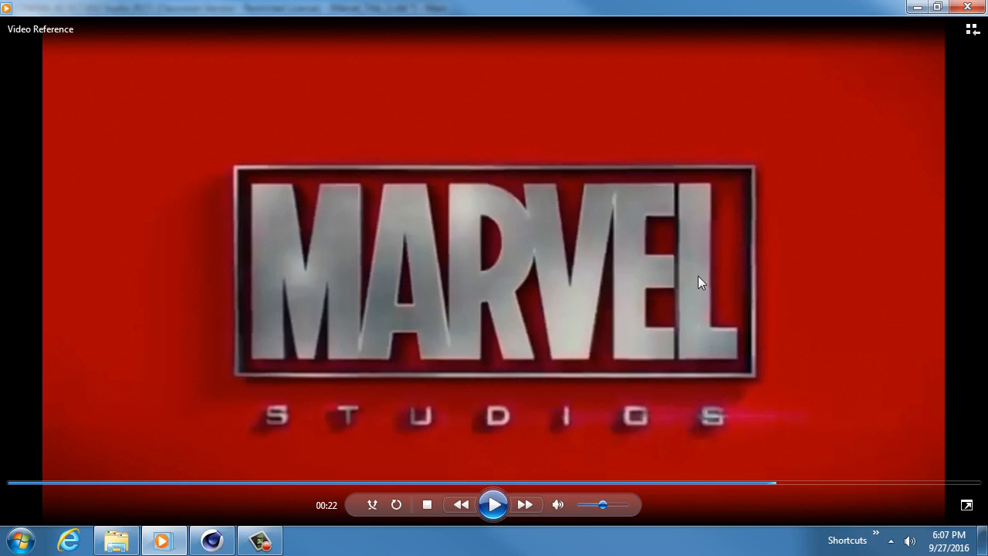
pyautogui.moveTo(693, 10); pyautogui.dragTo(512, 82)
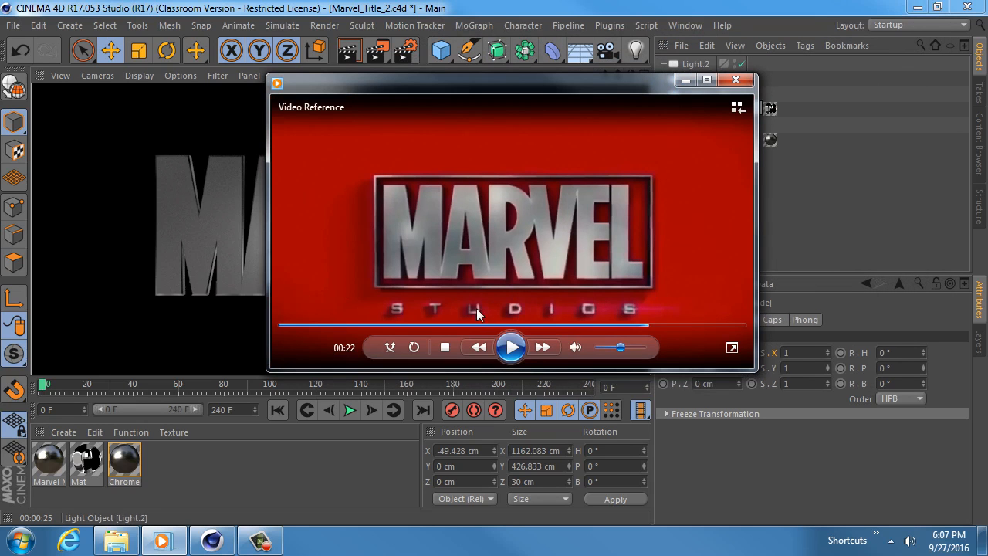
pyautogui.click(686, 80)
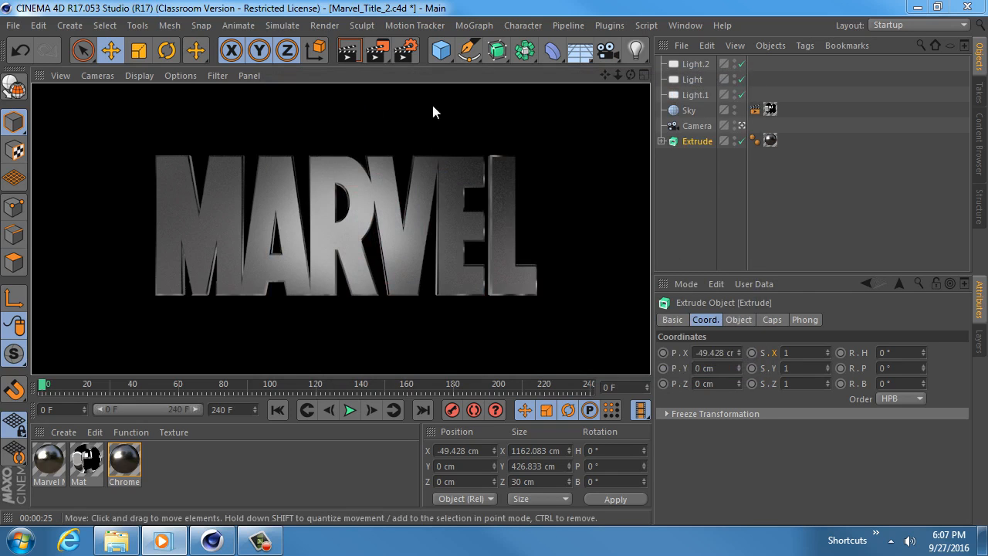
# Start rendering all frames to the Picture Viewer and inspect the Alpha layer in Single-Pass mode
pyautogui.click(377, 51)
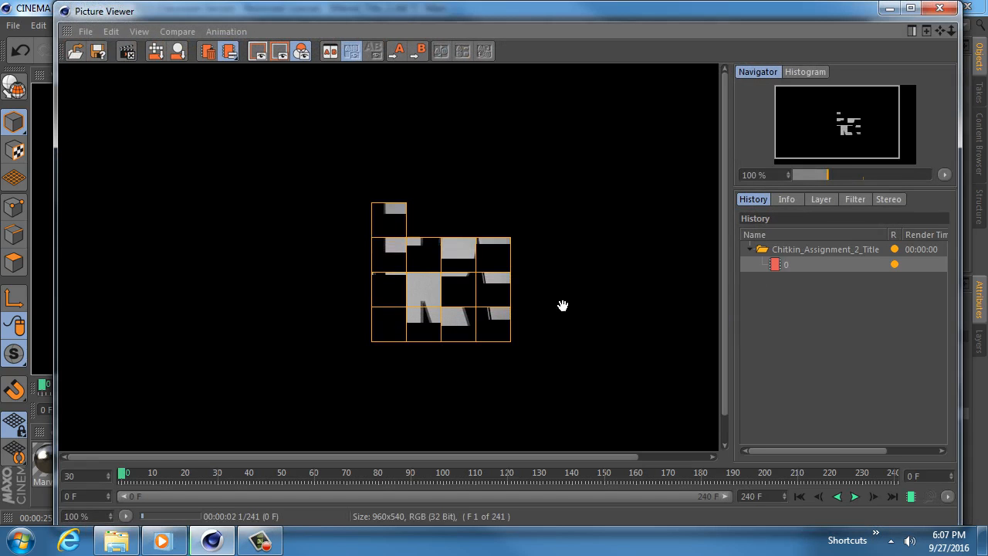
pyautogui.click(785, 201)
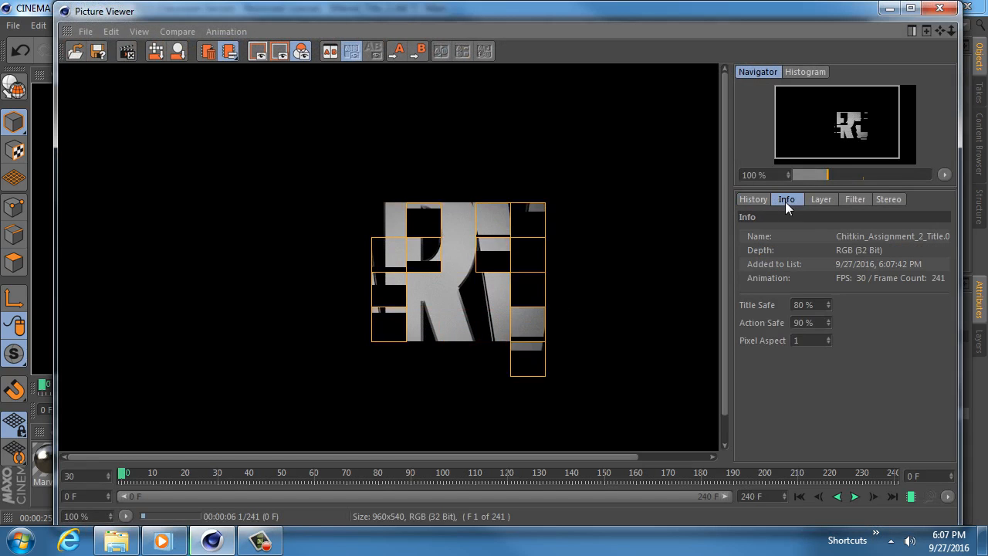
pyautogui.click(810, 202)
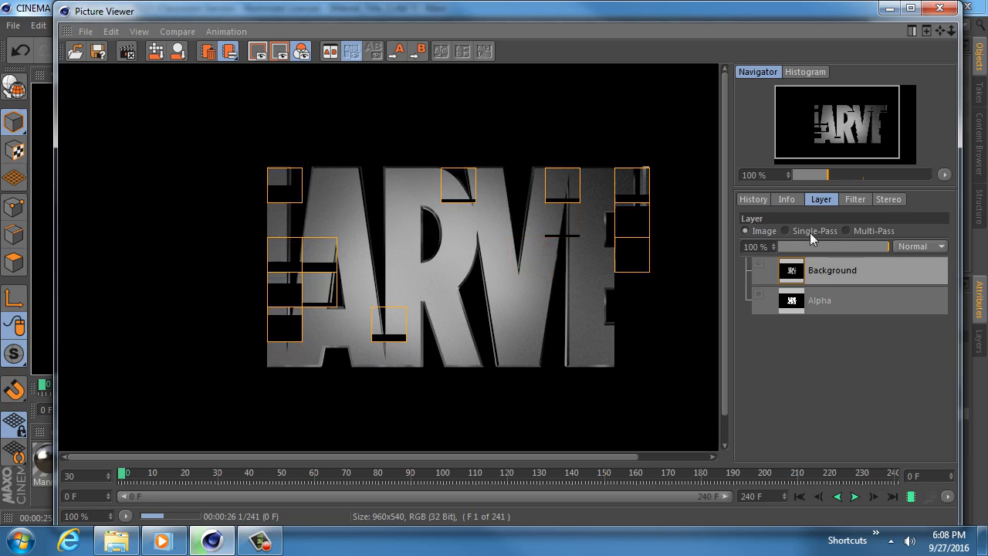
pyautogui.click(786, 231)
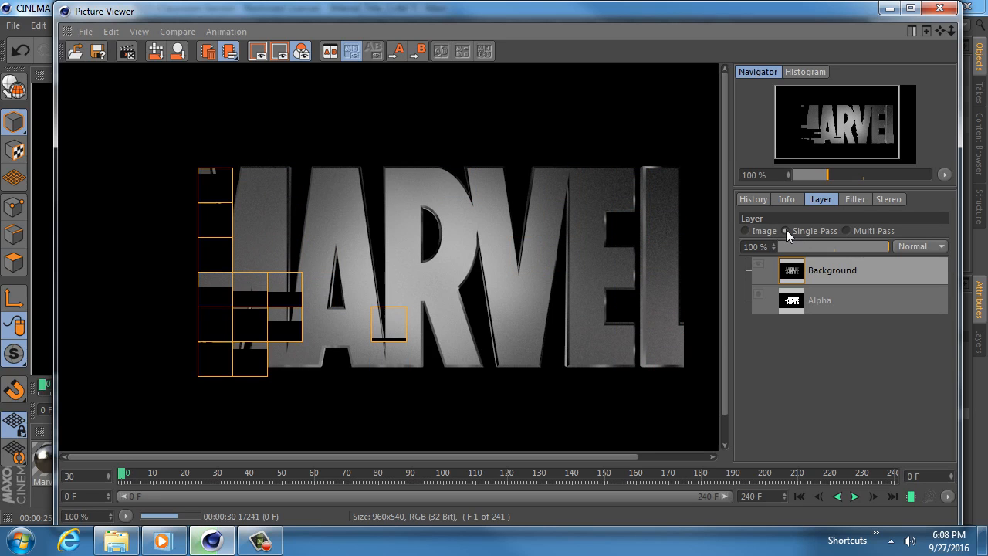
pyautogui.click(820, 302)
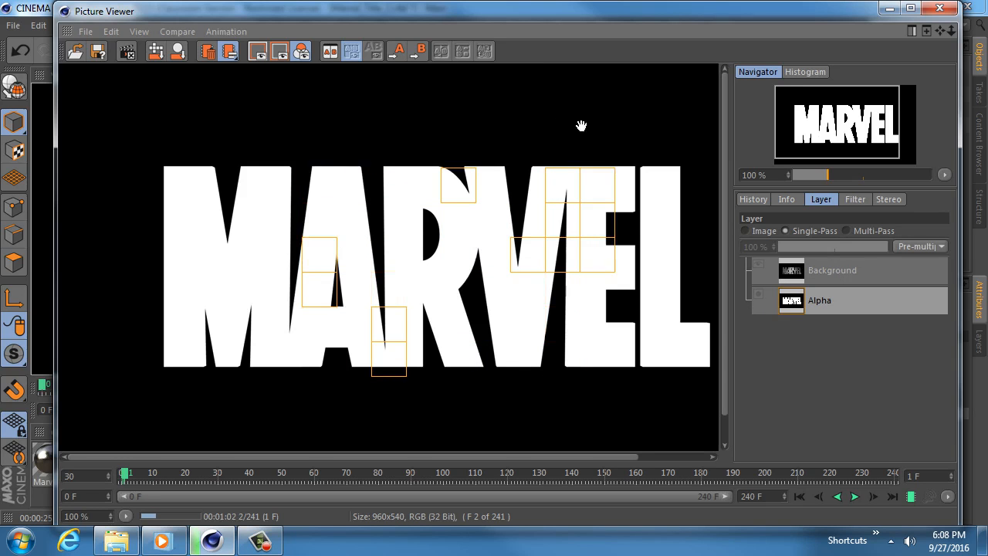
# Check the reference video once more, then return the Picture Viewer to Image mode with the Background layer selected
pyautogui.click(158, 541)
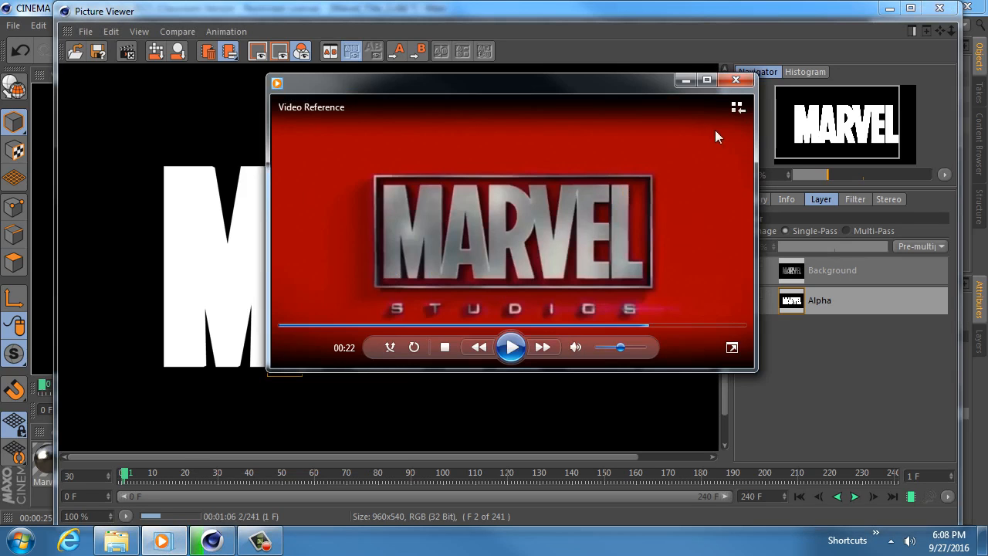
pyautogui.click(681, 80)
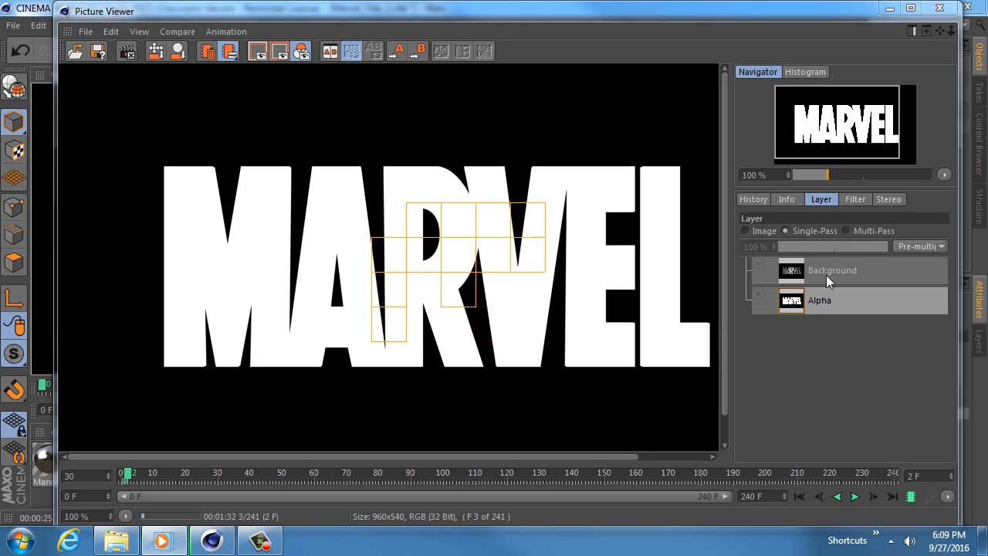
pyautogui.click(746, 231)
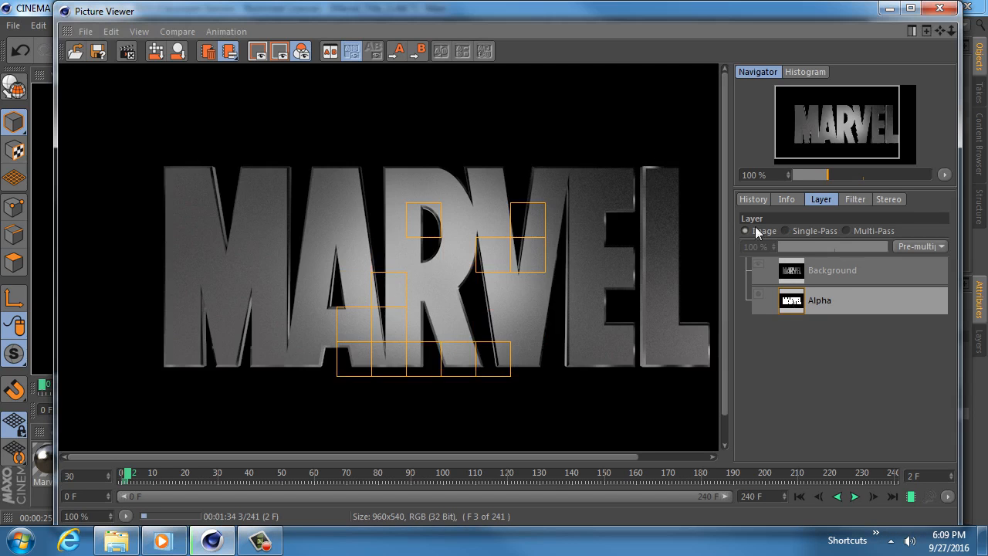
pyautogui.click(822, 266)
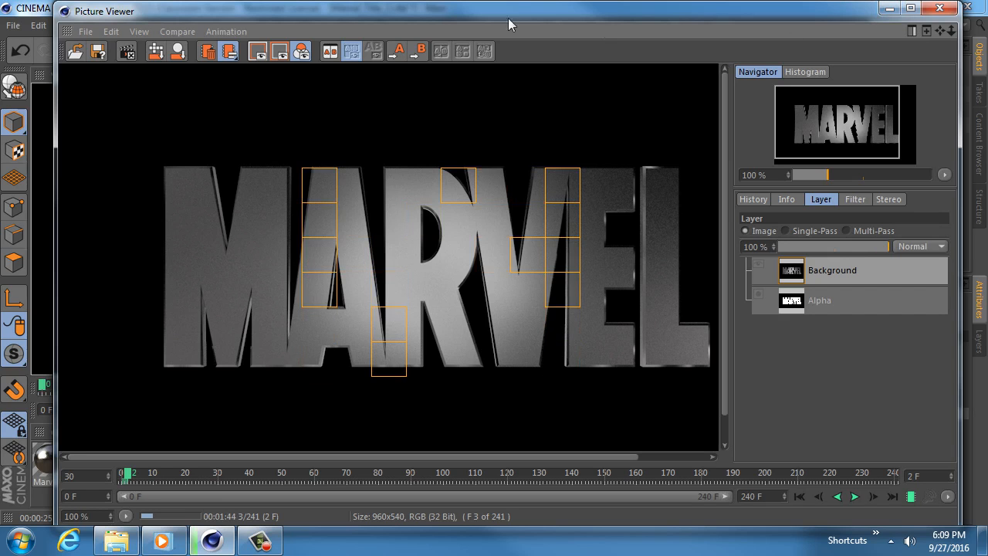
pyautogui.moveTo(55, 4); pyautogui.dragTo(234, 91)
pyautogui.moveTo(361, 99); pyautogui.dragTo(247, 59)
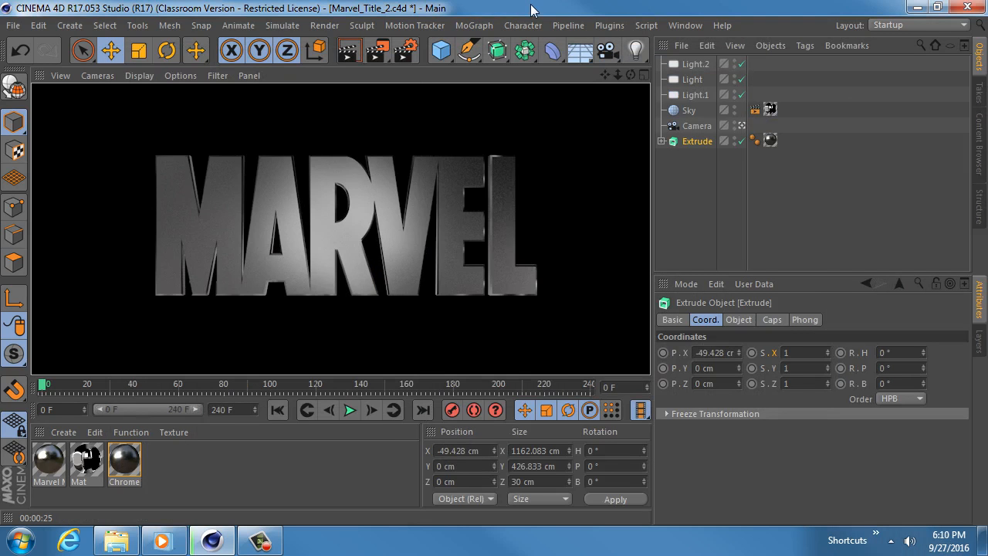
# Save Marvel_Title_2.c4d and switch to the open gotham texture example.c4d project
pyautogui.hotkey('ctrl', 's')
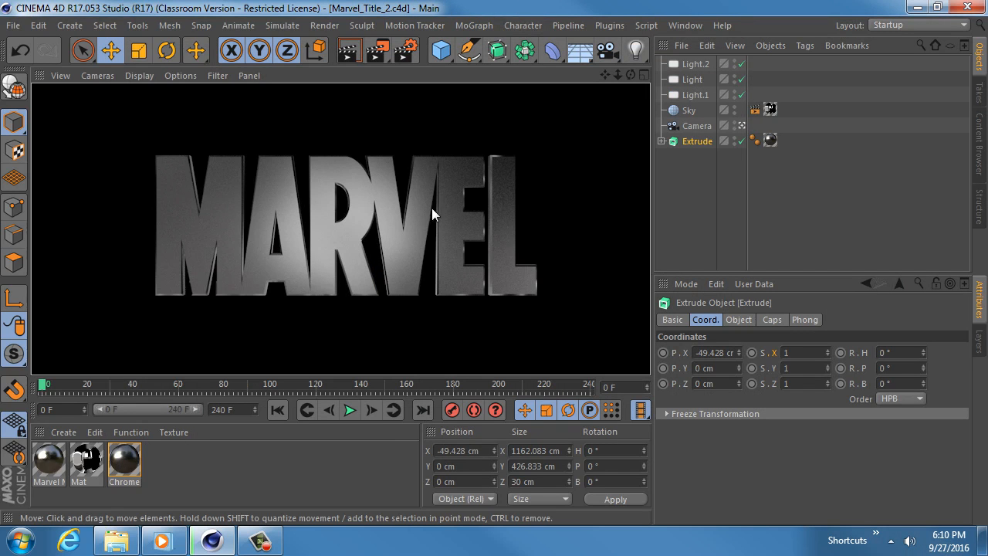
pyautogui.press('v')
pyautogui.moveTo(560, 163)
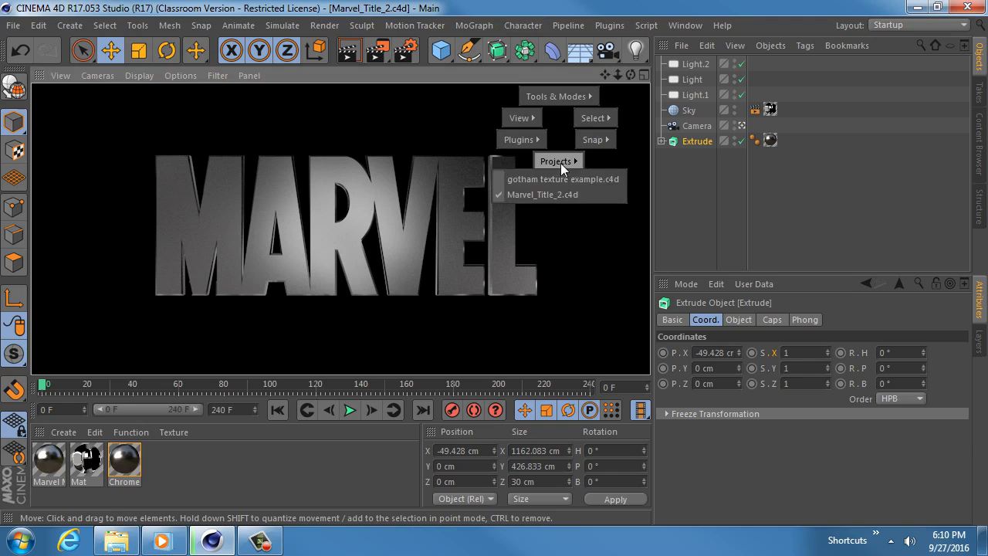
pyautogui.click(553, 181)
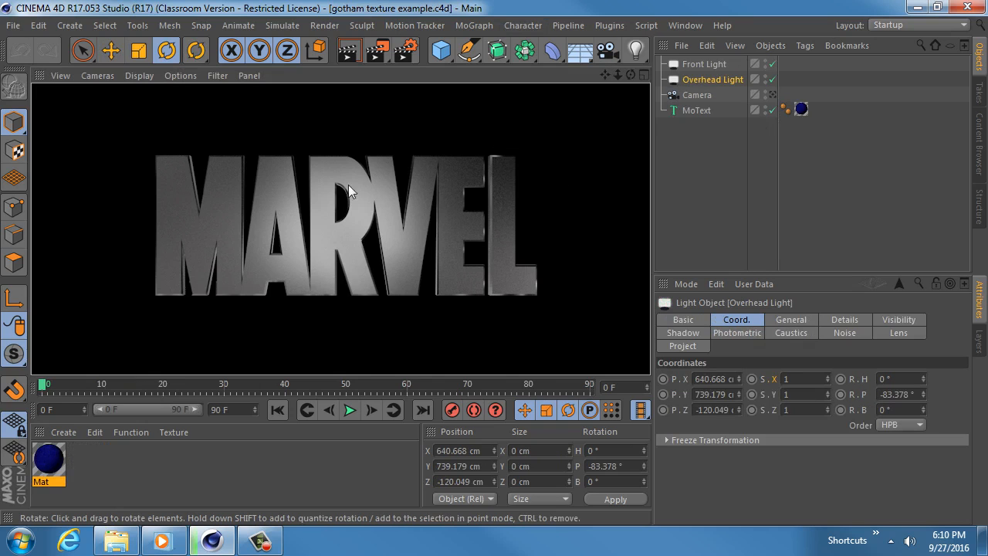
# Toggle the scene camera view to display the GOTHAM text and open its Mat material for editing
pyautogui.click(56, 94)
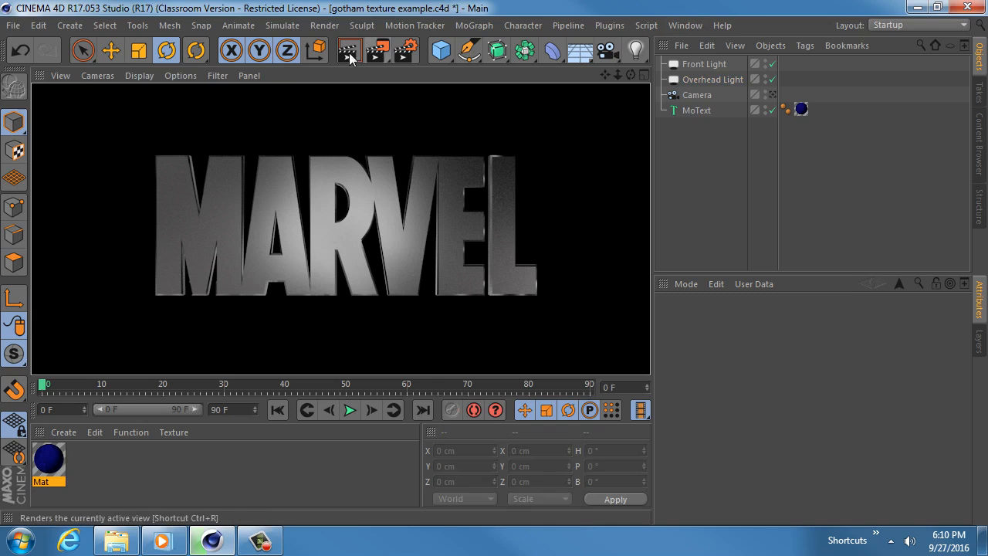
pyautogui.click(772, 94)
pyautogui.click(772, 95)
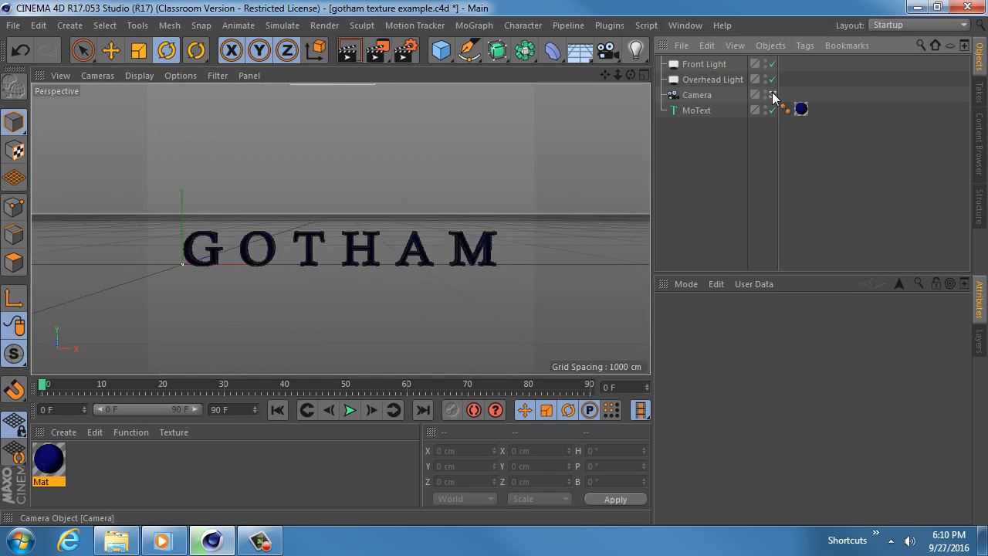
pyautogui.doubleClick(49, 459)
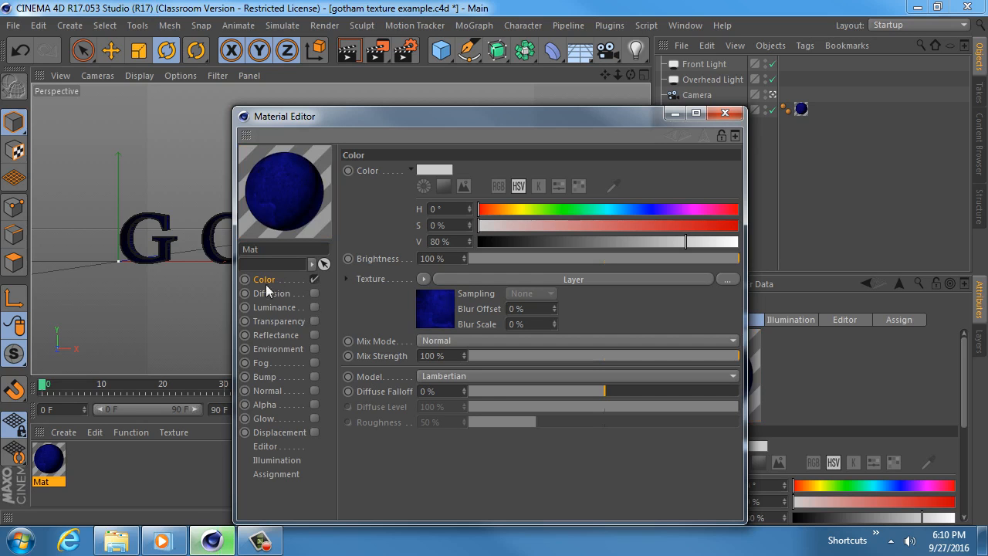
# Play the reference video on to 00:25, check the Assignment 2 project folder, and return to the GOTHAM project
pyautogui.click(162, 540)
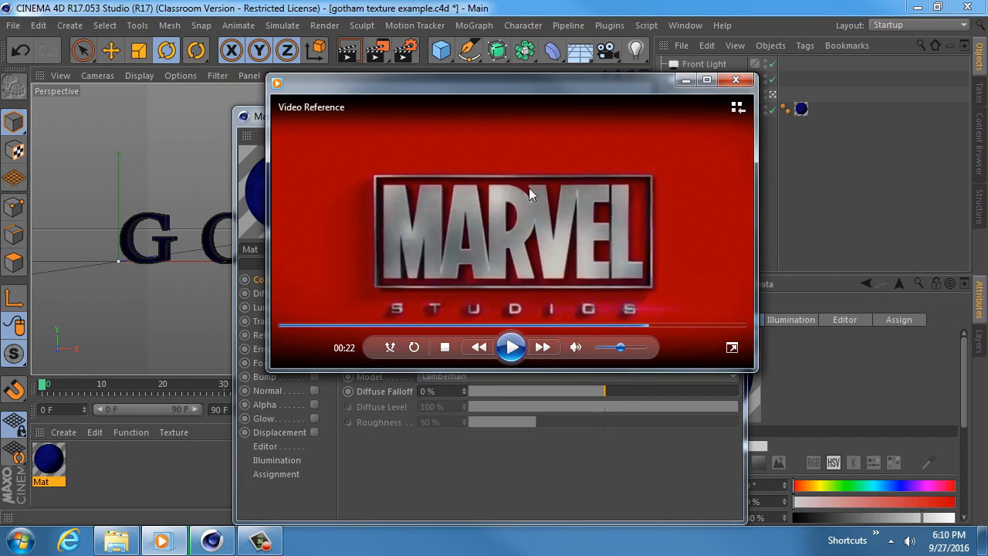
pyautogui.click(511, 348)
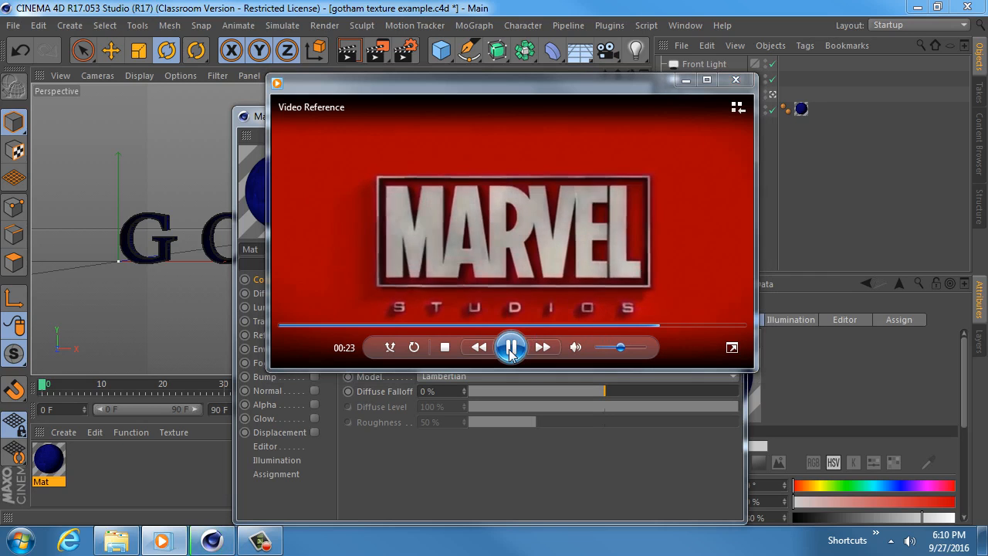
pyautogui.click(509, 350)
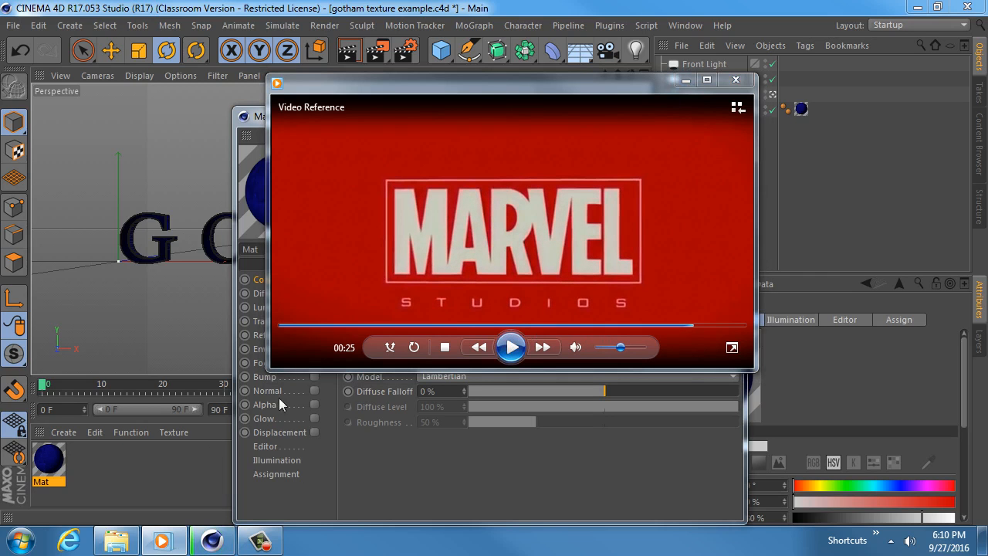
pyautogui.click(116, 541)
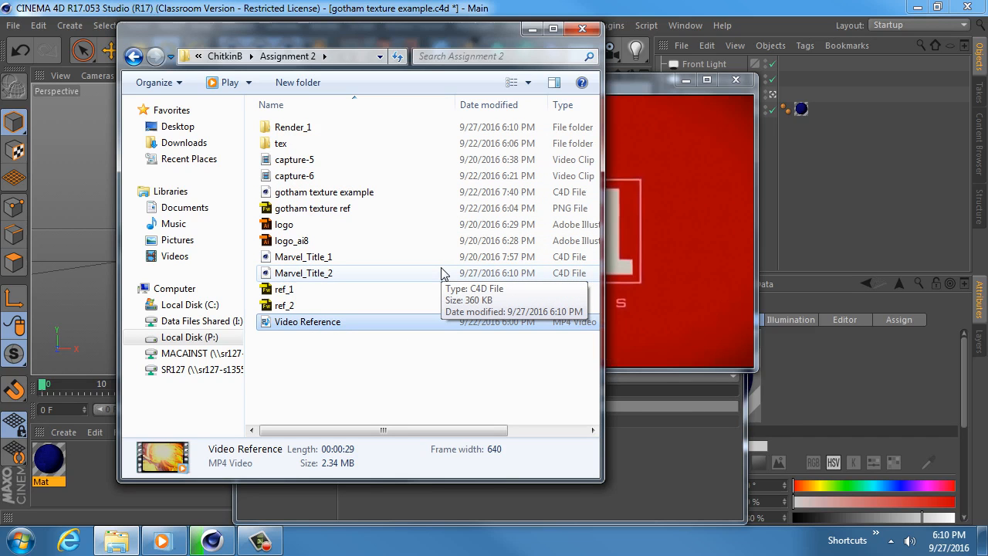
pyautogui.click(637, 4)
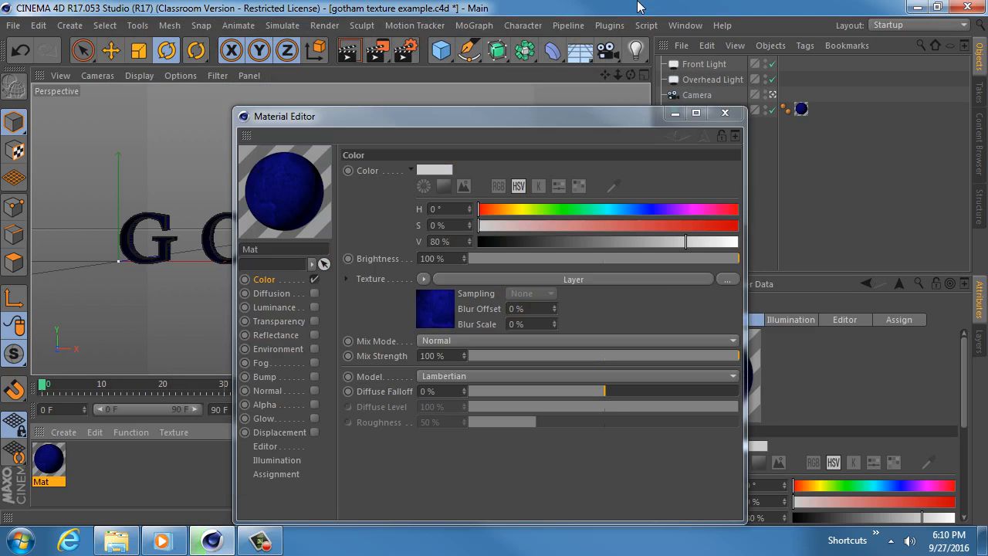
# Hide the blue Multiply Color layer in the Mat material's Layer shader and close the material editor
pyautogui.click(680, 118)
pyautogui.click(677, 116)
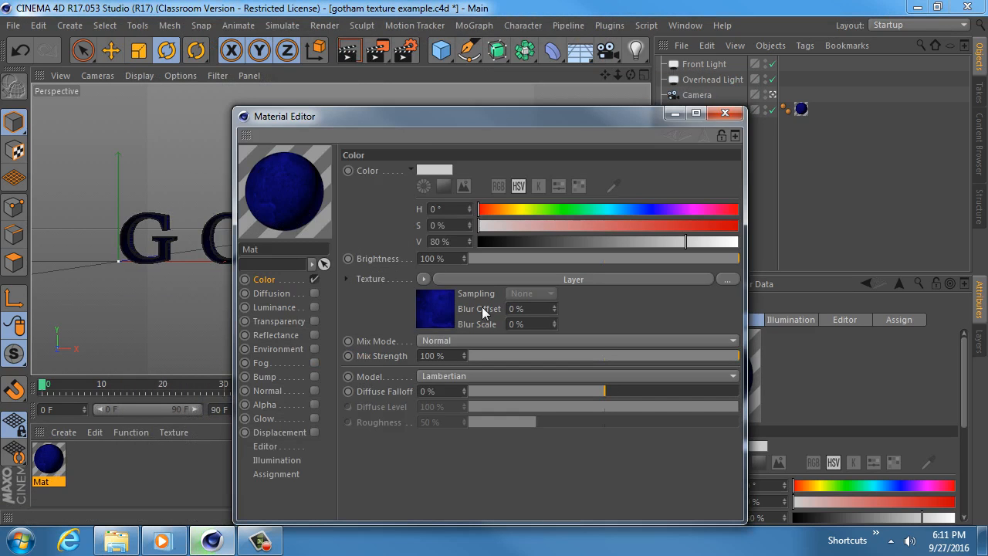
pyautogui.click(429, 316)
pyautogui.click(357, 151)
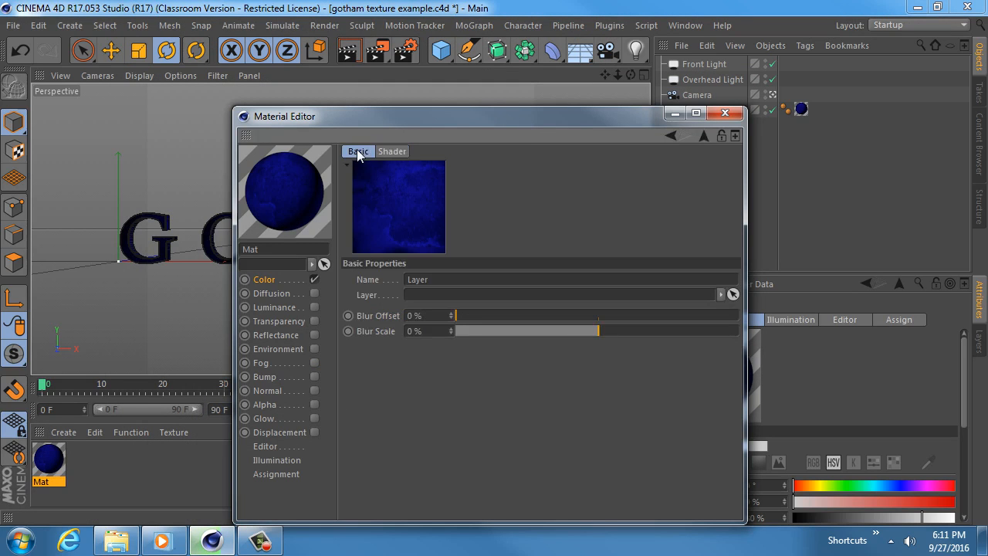
pyautogui.click(394, 150)
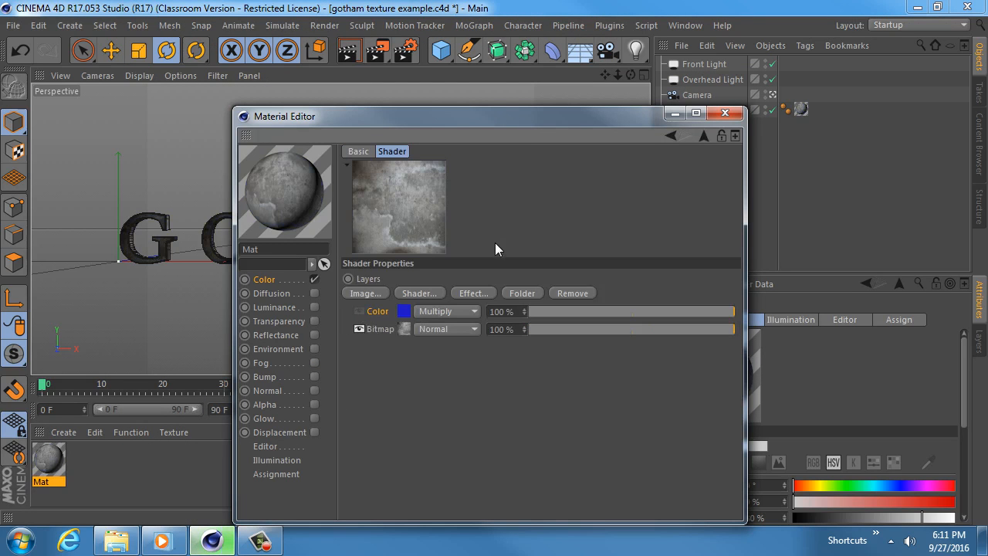
pyautogui.click(725, 113)
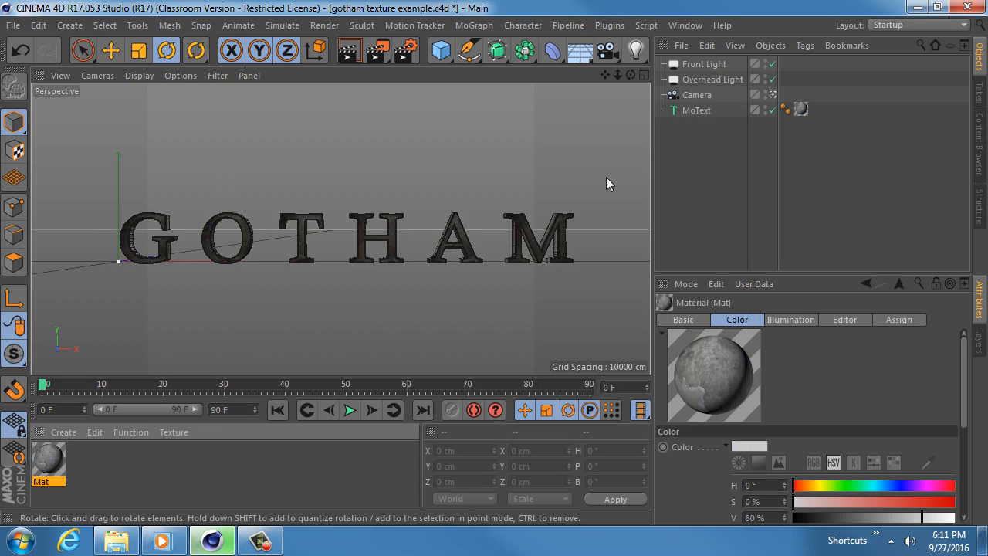
# Leave the camera view and orbit around the scene to examine the camera's placement relative to the GOTHAM text
pyautogui.click(773, 95)
pyautogui.click(773, 94)
pyautogui.keyDown('alt'); pyautogui.moveTo(344, 280); pyautogui.dragTo(216, 316); pyautogui.keyUp('alt')
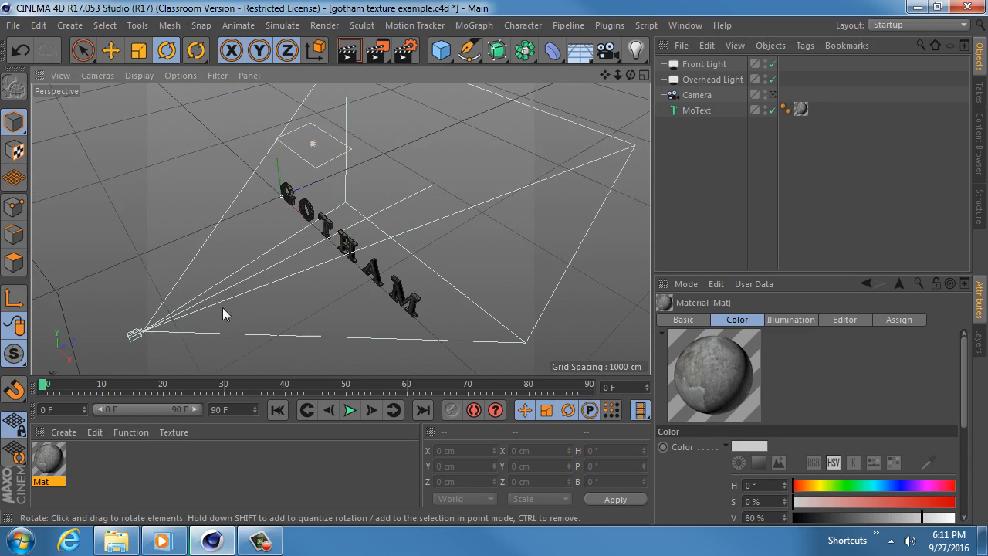
pyautogui.keyDown('alt'); pyautogui.moveTo(291, 258); pyautogui.dragTo(297, 249); pyautogui.keyUp('alt')
pyautogui.keyDown('alt'); pyautogui.moveTo(249, 318); pyautogui.dragTo(317, 245); pyautogui.keyUp('alt')
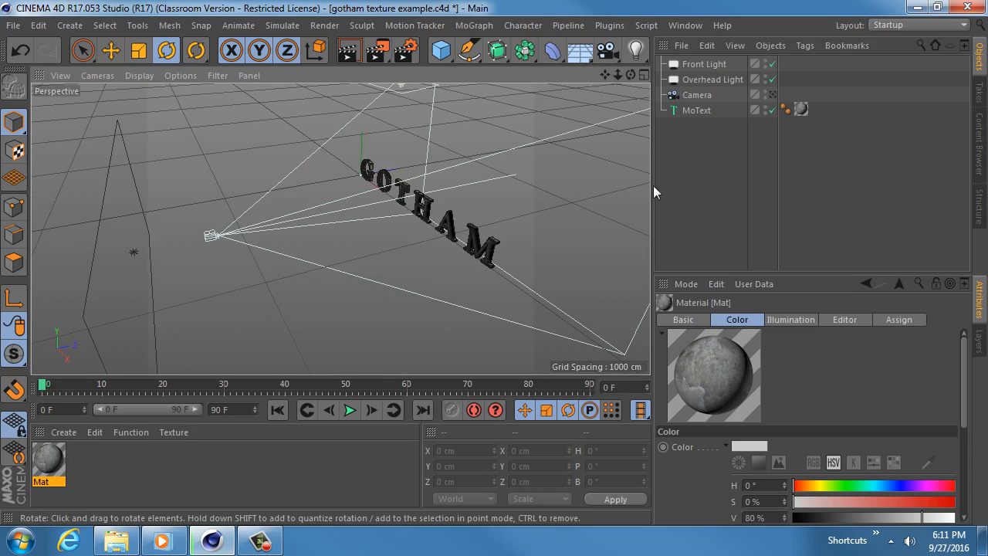
pyautogui.click(773, 95)
pyautogui.click(773, 95)
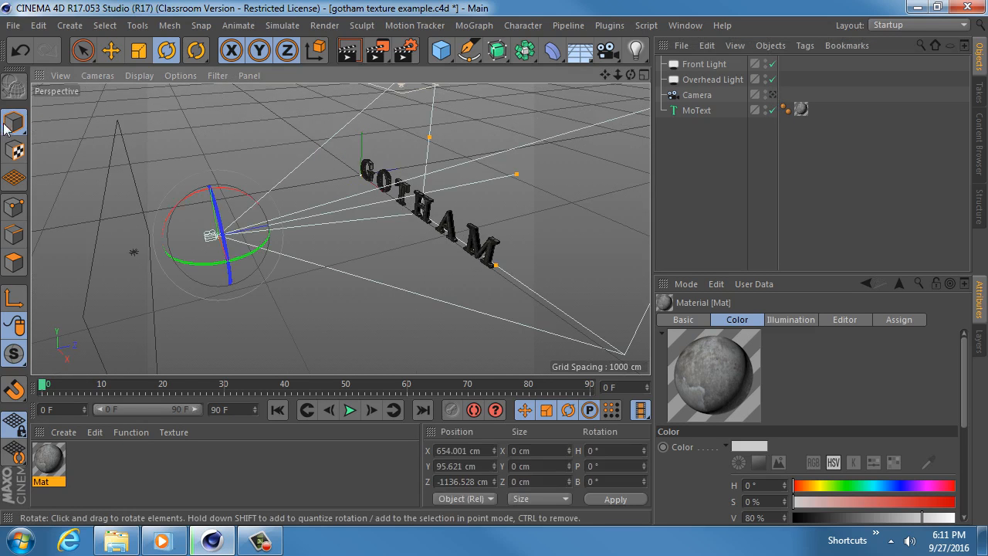
pyautogui.click(213, 234)
pyautogui.keyDown('alt'); pyautogui.moveTo(225, 223); pyautogui.dragTo(469, 218); pyautogui.keyUp('alt')
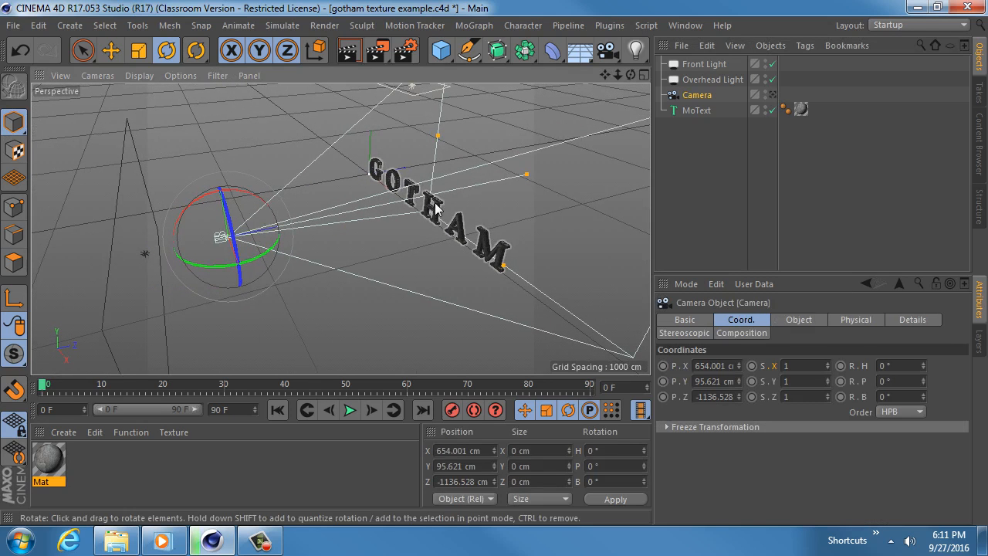
# Move the GOTHAM text along Z to about -1341.652 cm, behind the camera, and check it through the camera view
pyautogui.click(437, 209)
pyautogui.press('e')
pyautogui.keyDown('alt'); pyautogui.moveTo(440, 214); pyautogui.dragTo(411, 237); pyautogui.keyUp('alt')
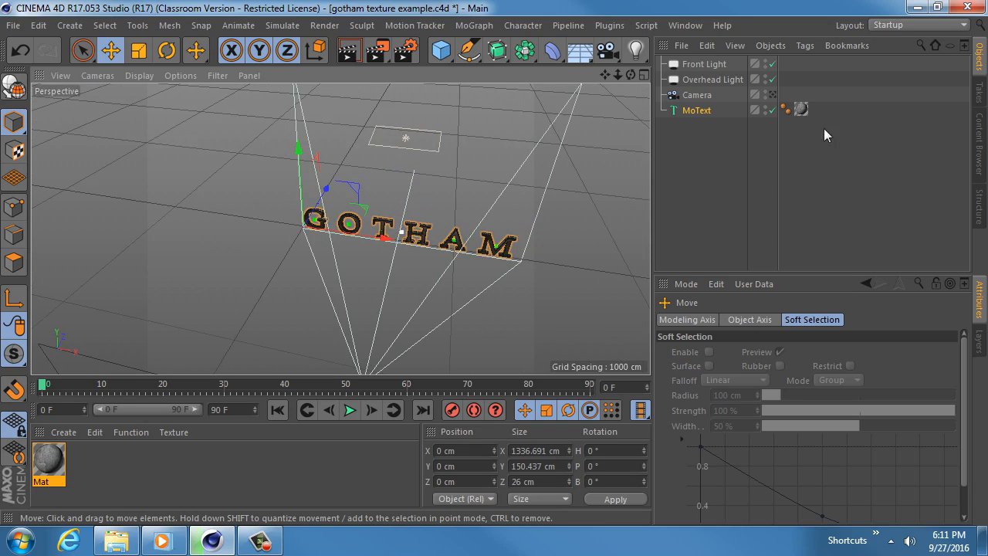
pyautogui.keyDown('alt'); pyautogui.moveTo(406, 234); pyautogui.dragTo(246, 202); pyautogui.keyUp('alt')
pyautogui.moveTo(261, 266)
pyautogui.keyDown('alt'); pyautogui.mouseDown()
pyautogui.moveTo(196, 221)
pyautogui.moveTo(265, 267)
pyautogui.moveTo(255, 255)
pyautogui.mouseUp(); pyautogui.keyUp('alt')
pyautogui.click(772, 94)
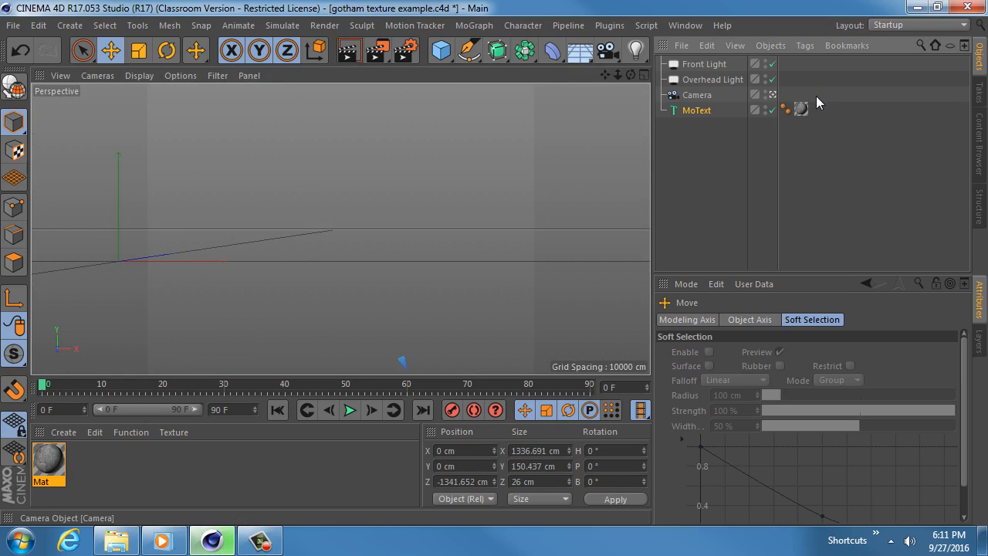
pyautogui.click(772, 94)
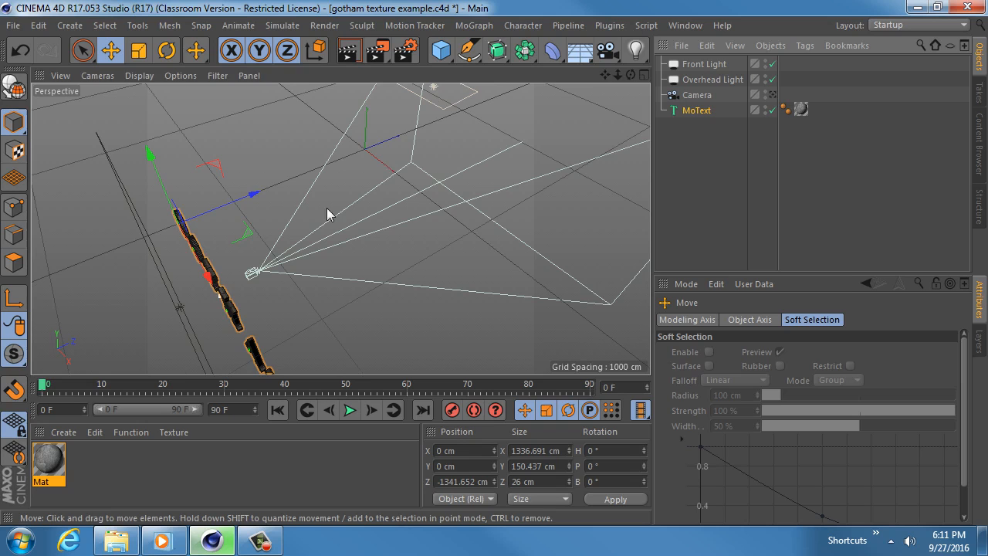
pyautogui.keyDown('alt'); pyautogui.moveTo(329, 214); pyautogui.dragTo(322, 221, button='middle'); pyautogui.keyUp('alt')
pyautogui.moveTo(245, 203); pyautogui.dragTo(421, 161)
pyautogui.hotkey('ctrl', 'z')
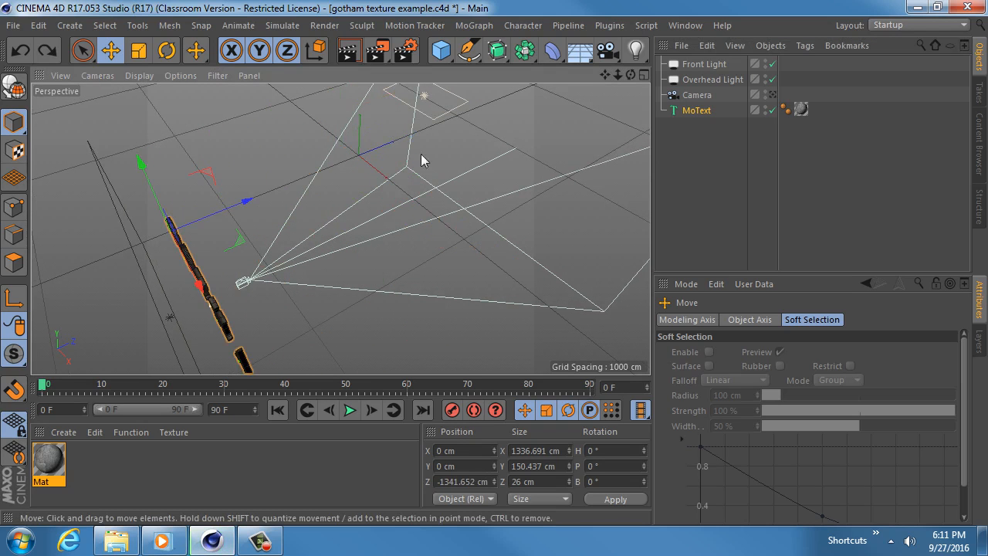
# Set the project's end frame to 150 and extend the visible timeline range to 150 F
pyautogui.click(241, 410)
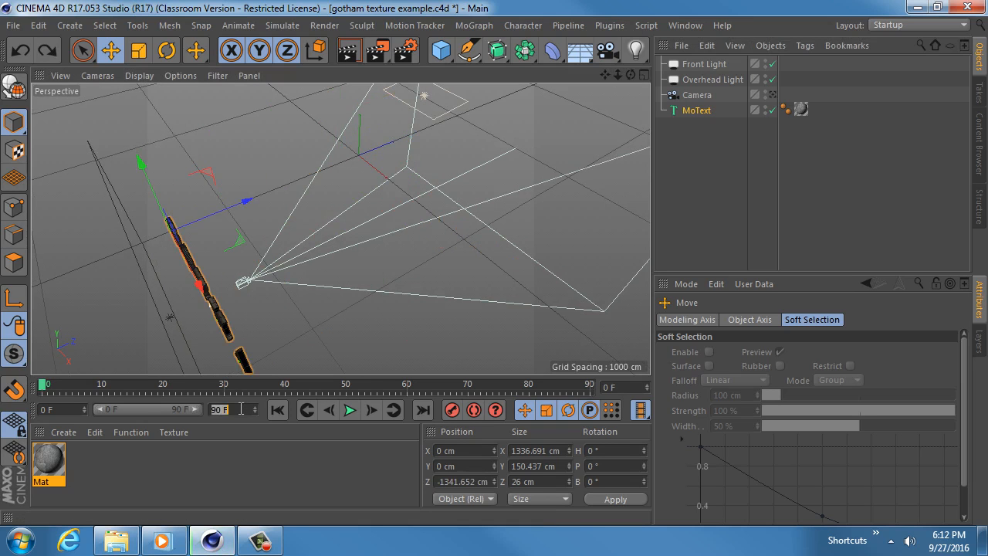
pyautogui.write('150')
pyautogui.press('Return')
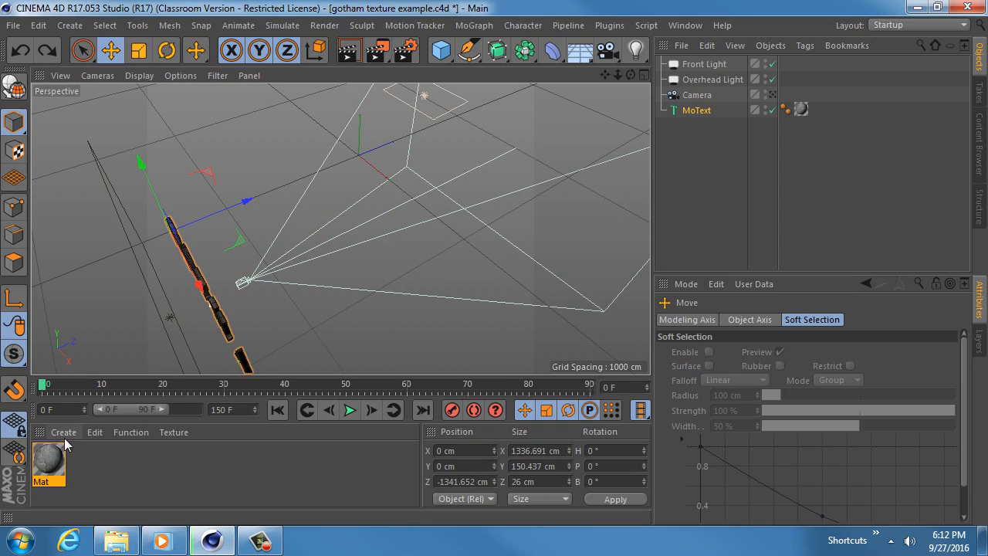
pyautogui.moveTo(165, 405); pyautogui.dragTo(265, 396)
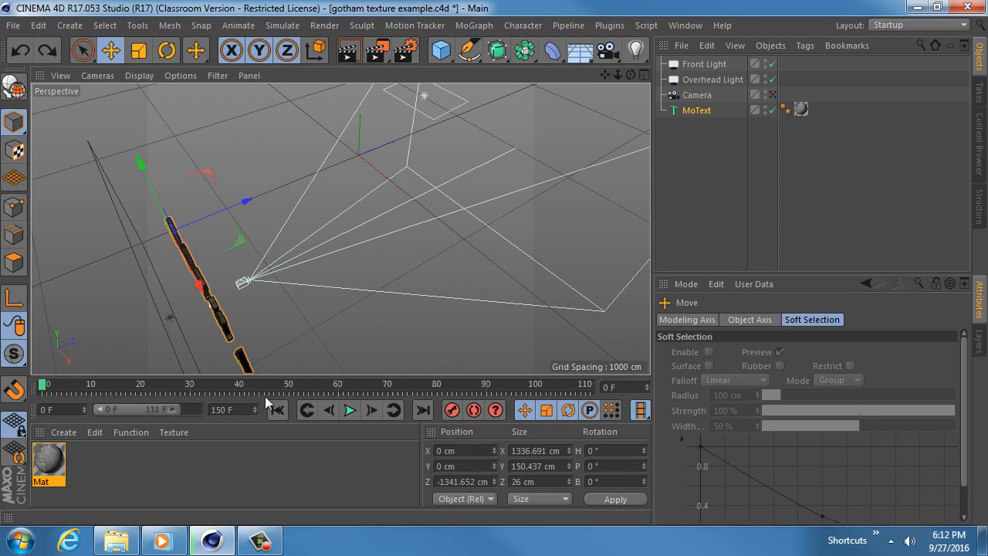
# Select the GOTHAM MoText object and keyframe its Z position at frame 0
pyautogui.click(699, 110)
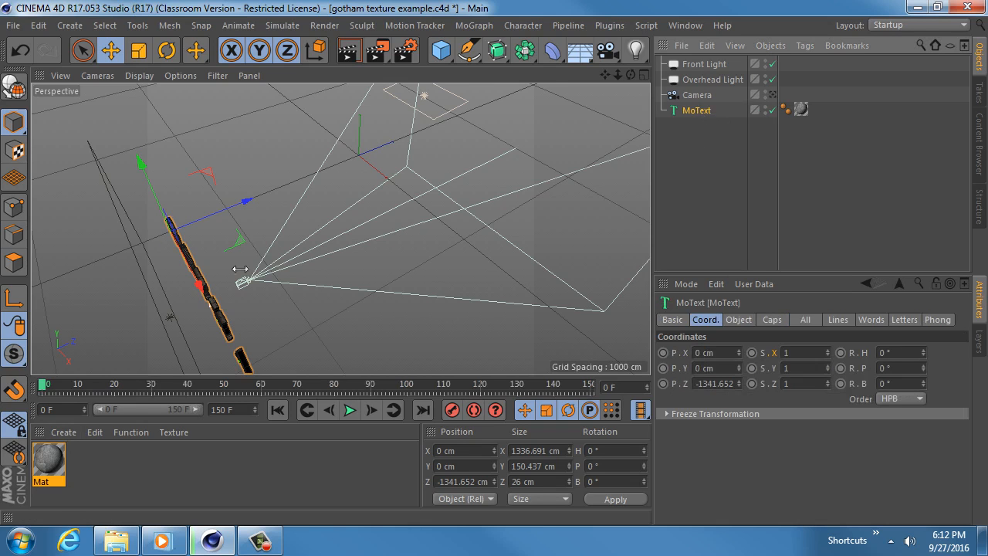
pyautogui.keyDown('alt'); pyautogui.moveTo(240, 268); pyautogui.dragTo(342, 227); pyautogui.keyUp('alt')
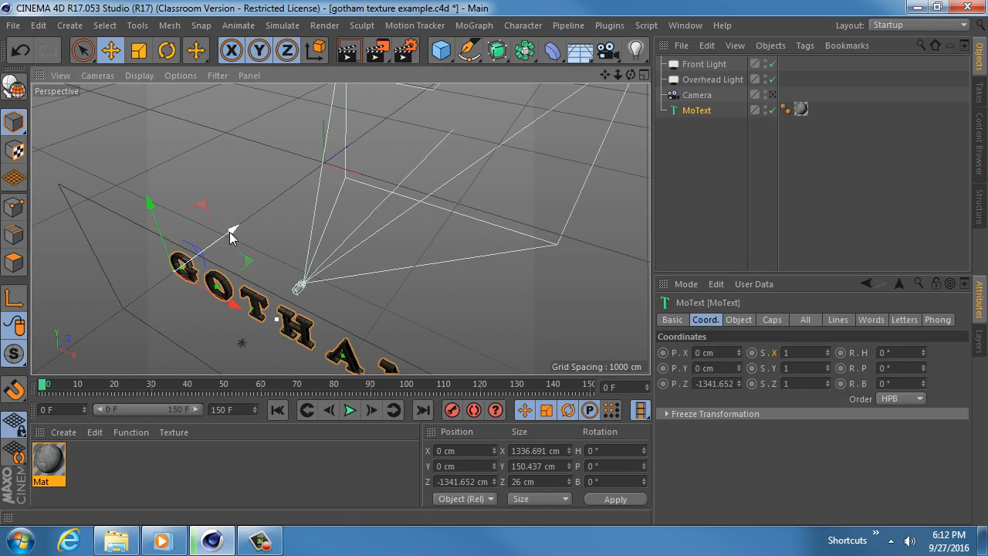
pyautogui.keyDown('alt'); pyautogui.moveTo(254, 234); pyautogui.dragTo(279, 199); pyautogui.keyUp('alt')
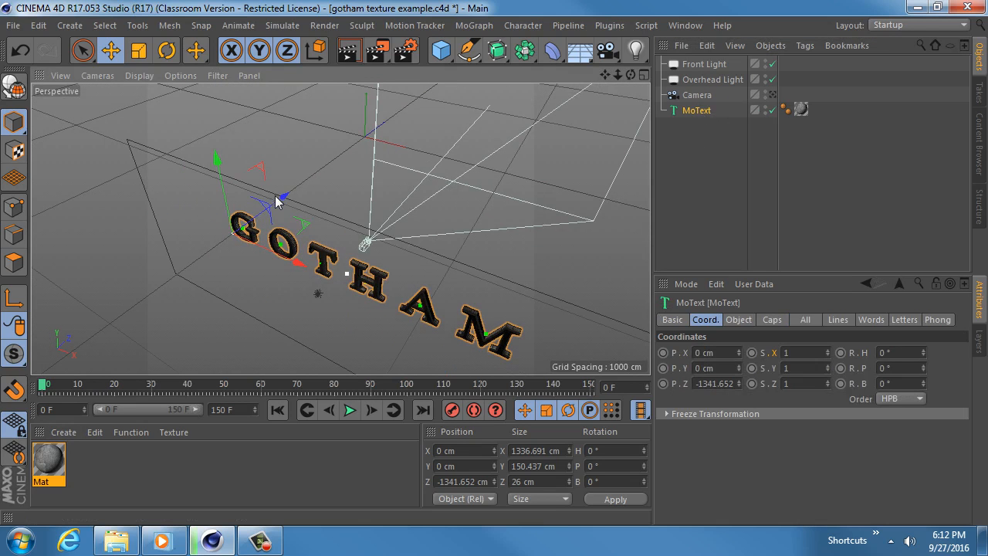
pyautogui.moveTo(280, 196); pyautogui.dragTo(315, 187)
pyautogui.hotkey('ctrl', 'z')
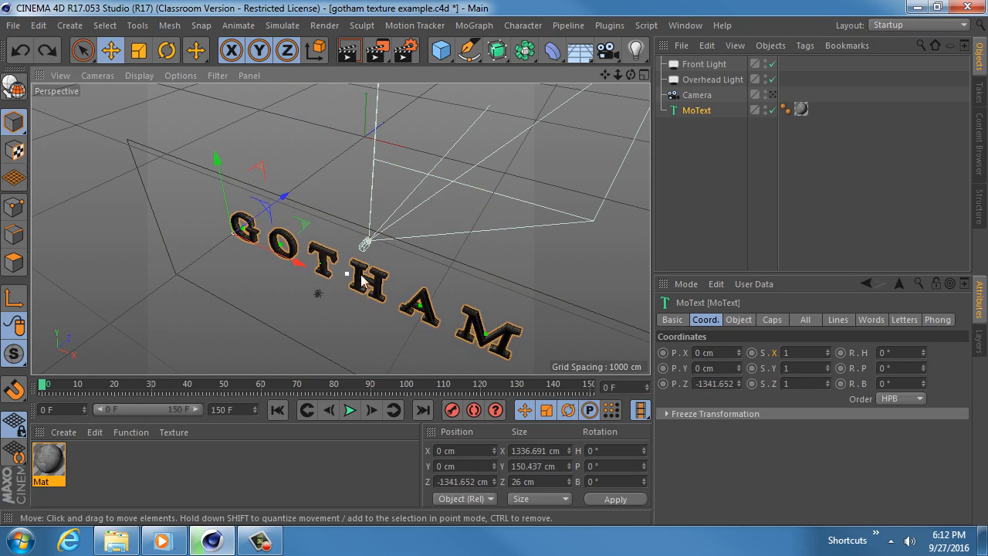
pyautogui.keyDown('alt'); pyautogui.moveTo(365, 282); pyautogui.dragTo(376, 291); pyautogui.keyUp('alt')
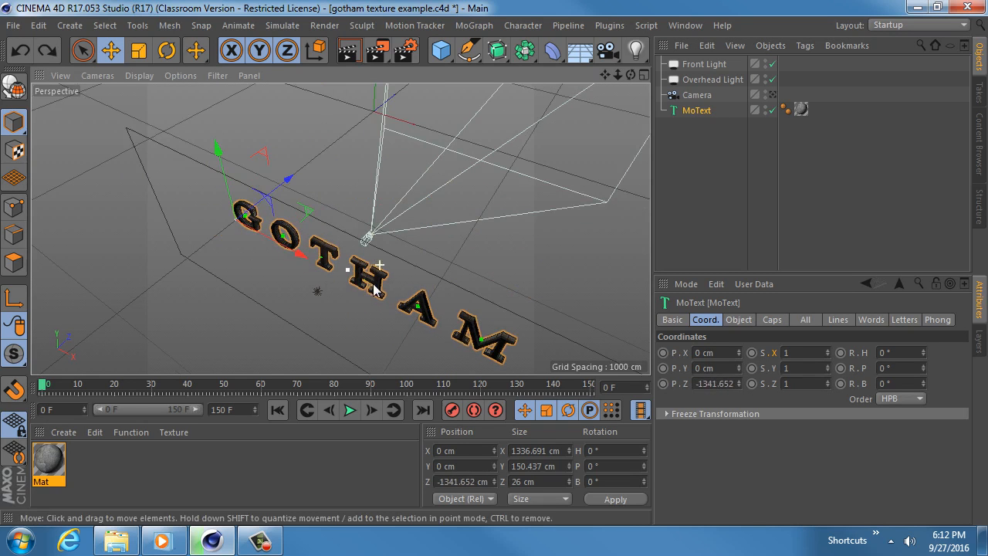
pyautogui.keyDown('ctrl'); pyautogui.click(663, 384); pyautogui.keyUp('ctrl')
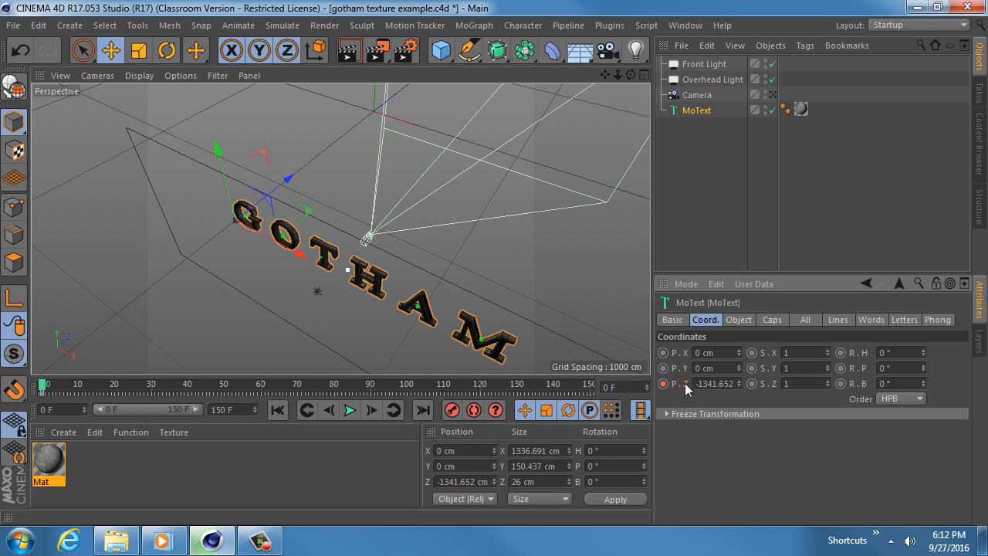
# At frame 120, move the GOTHAM text forward along Z to about -10.062 cm and view it through the camera
pyautogui.moveTo(44, 385); pyautogui.dragTo(481, 385)
pyautogui.keyDown('alt'); pyautogui.moveTo(340, 229); pyautogui.dragTo(211, 259); pyautogui.keyUp('alt')
pyautogui.keyDown('alt'); pyautogui.moveTo(371, 276); pyautogui.dragTo(269, 279, button='middle'); pyautogui.keyUp('alt')
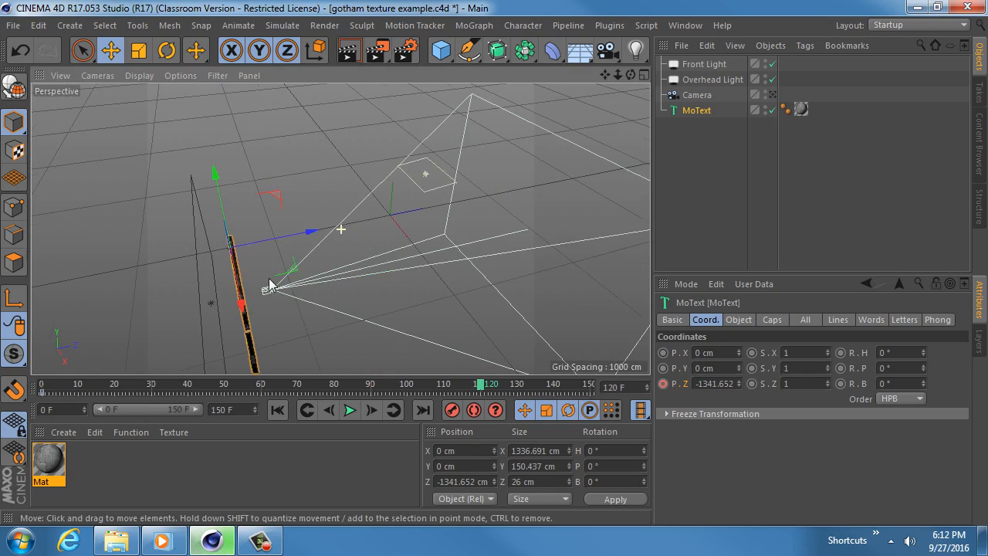
pyautogui.moveTo(308, 232); pyautogui.dragTo(459, 211)
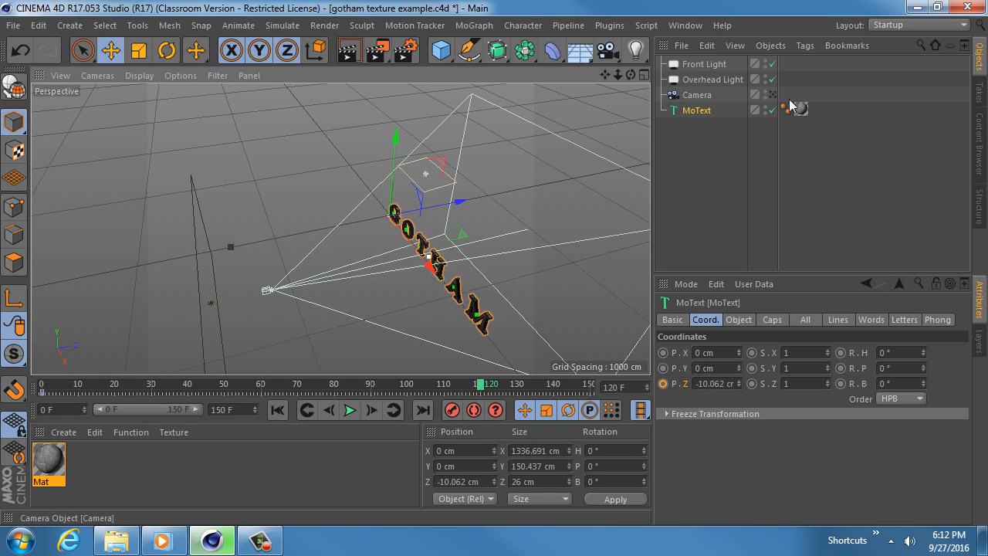
pyautogui.click(772, 94)
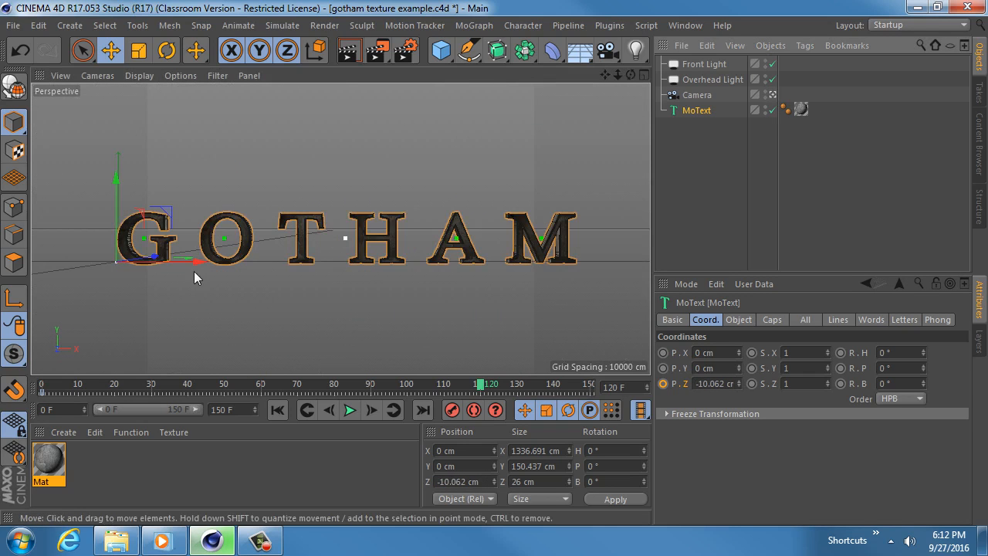
pyautogui.click(408, 56)
pyautogui.click(191, 71)
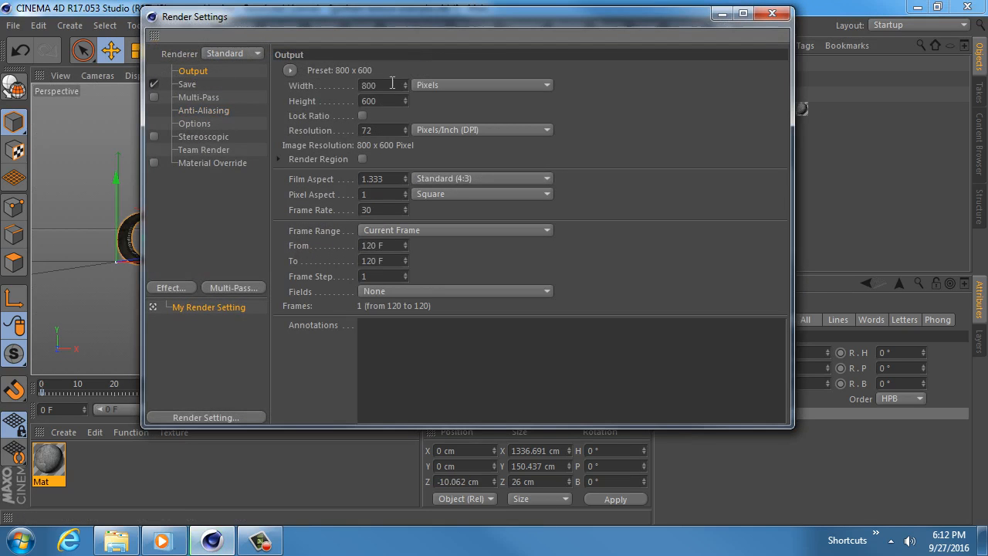
pyautogui.doubleClick(392, 85)
pyautogui.write('960')
pyautogui.press('Tab')
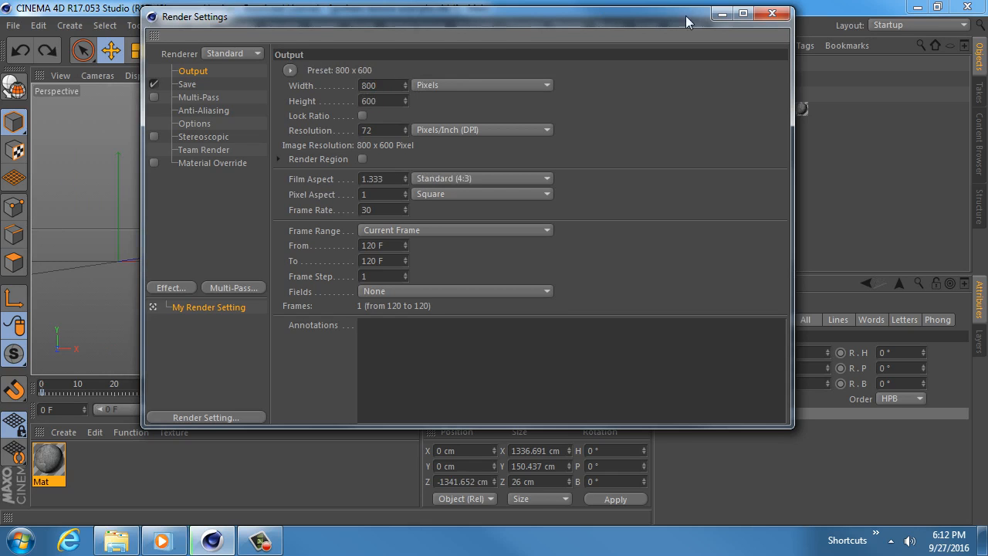
pyautogui.click(722, 14)
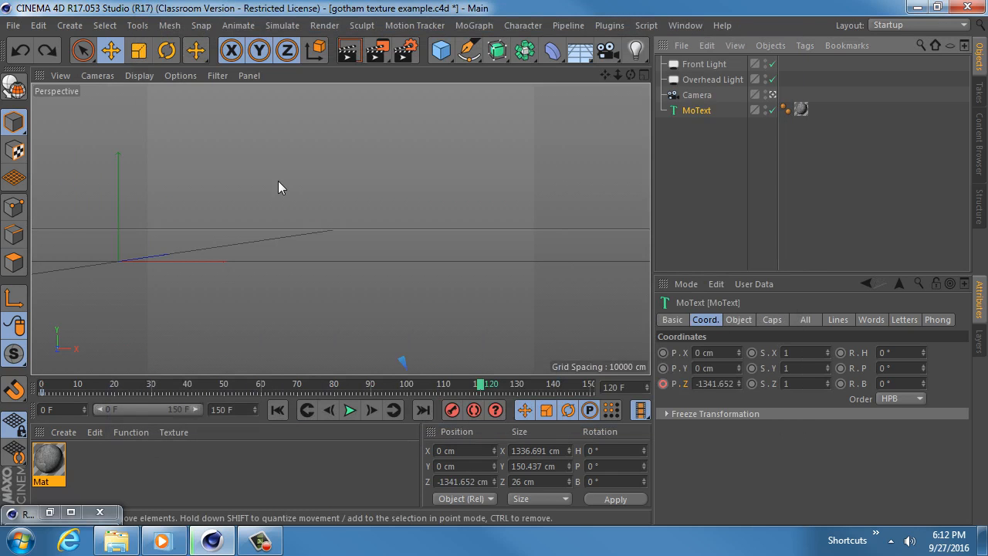
# Set the viewport's tinted border opacity to 80% so the area outside the render frame is darkened
pyautogui.hotkey('ctrl', 'd')
pyautogui.hotkey('shift', 'v')
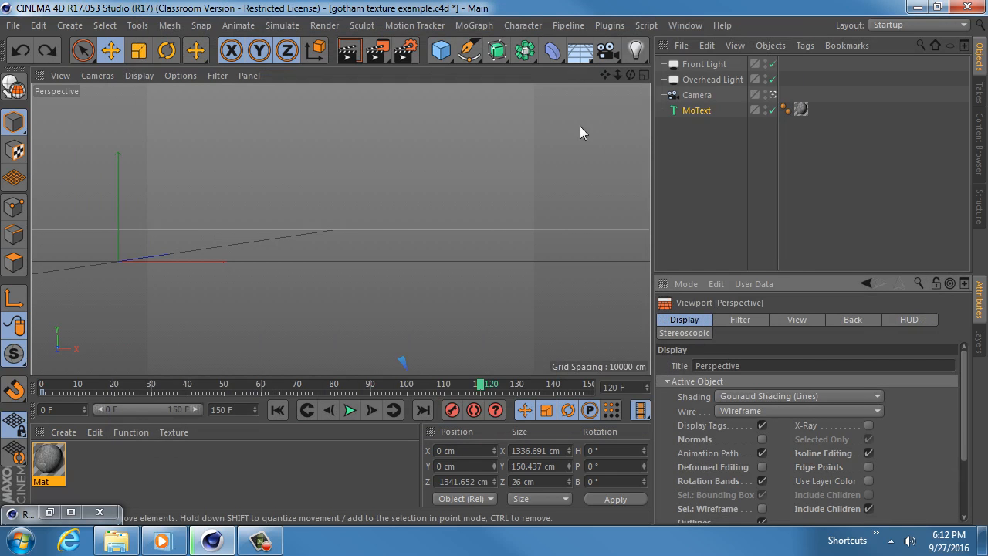
pyautogui.click(797, 319)
pyautogui.click(835, 481)
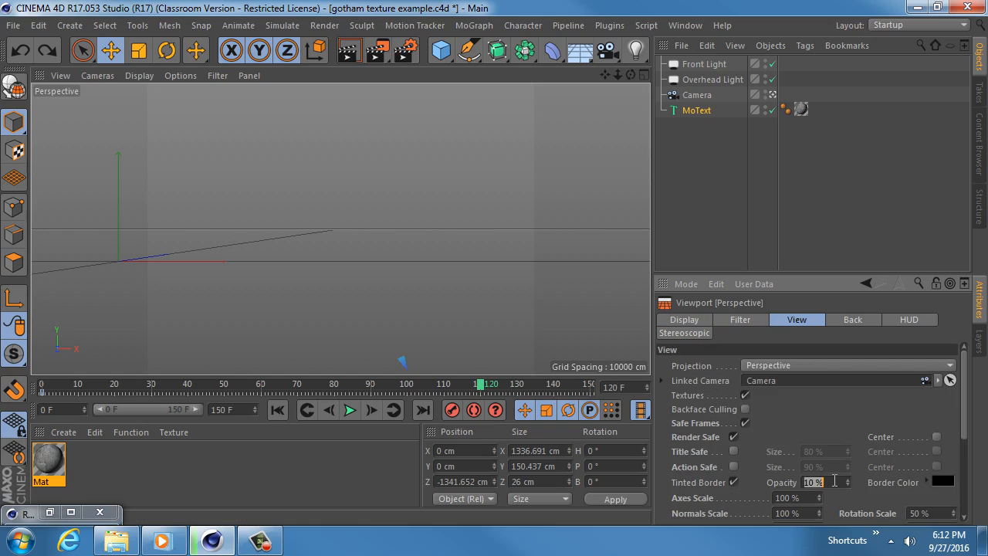
pyautogui.write('80')
pyautogui.press('Return')
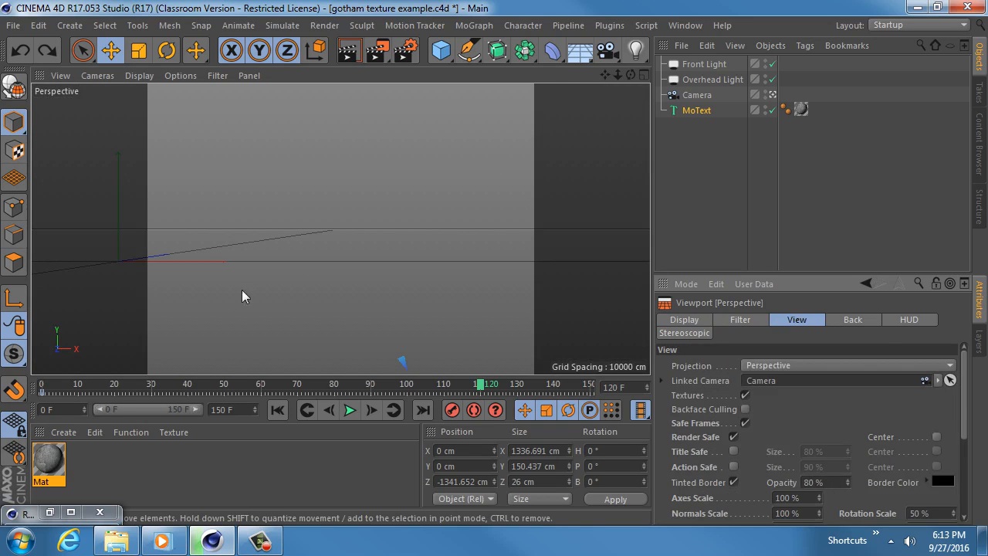
# Select the GOTHAM MoText object, set its Z position to 0 cm and keyframe it at frame 120
pyautogui.click(693, 111)
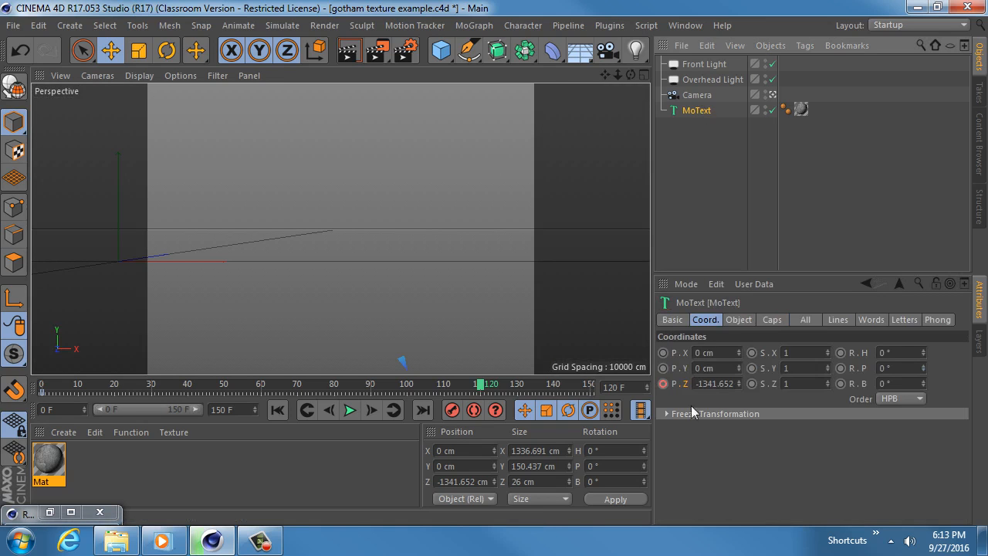
pyautogui.doubleClick(705, 383)
pyautogui.write('0')
pyautogui.press('Return')
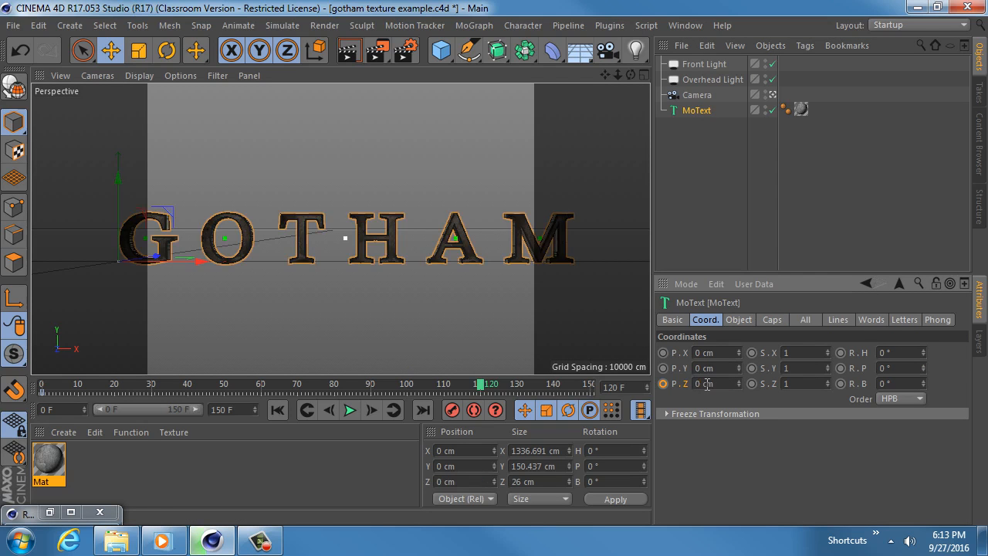
pyautogui.click(663, 384)
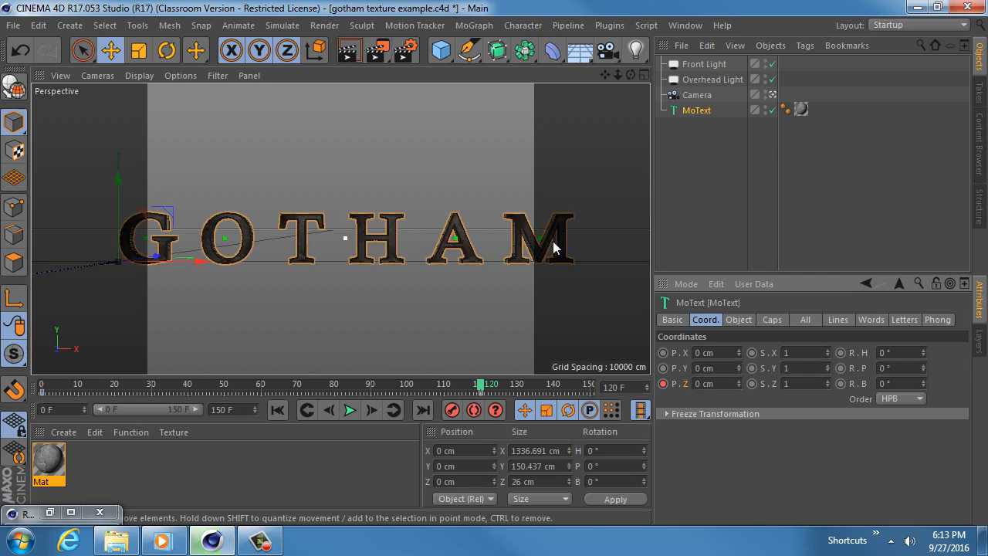
# Set the render output size to 960 x 540 pixels and minimize the render settings
pyautogui.click(408, 50)
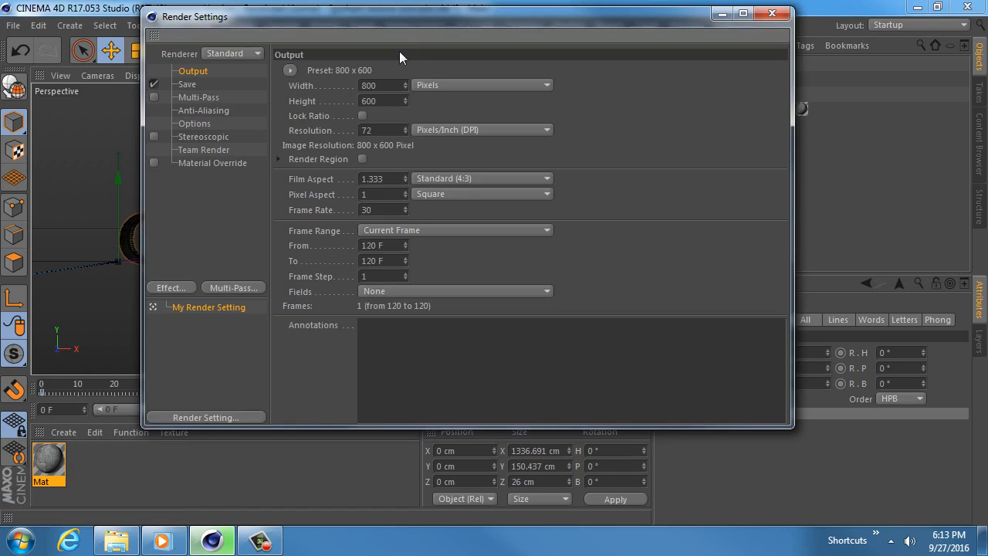
pyautogui.click(384, 85)
pyautogui.write('960')
pyautogui.press('Tab')
pyautogui.write('540')
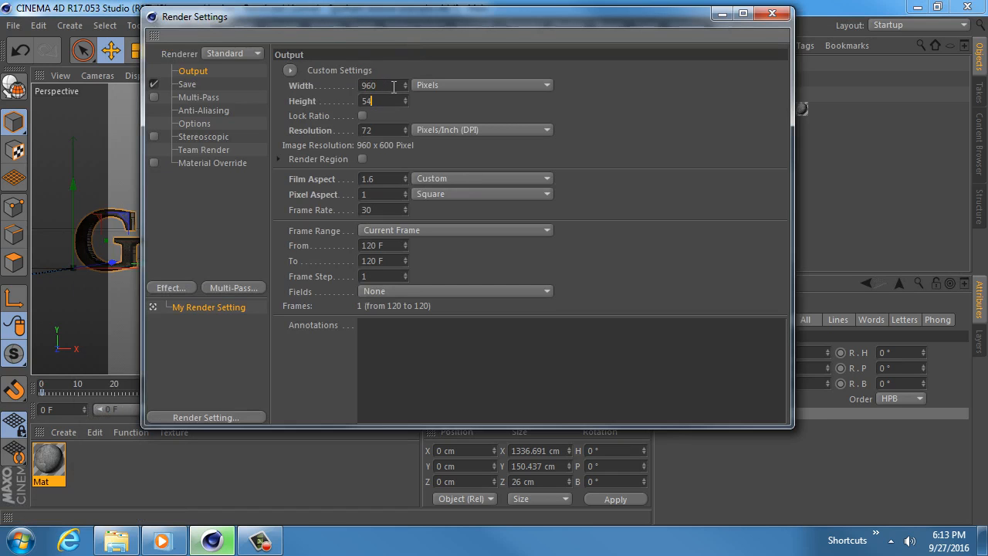
pyautogui.press('Return')
pyautogui.click(722, 14)
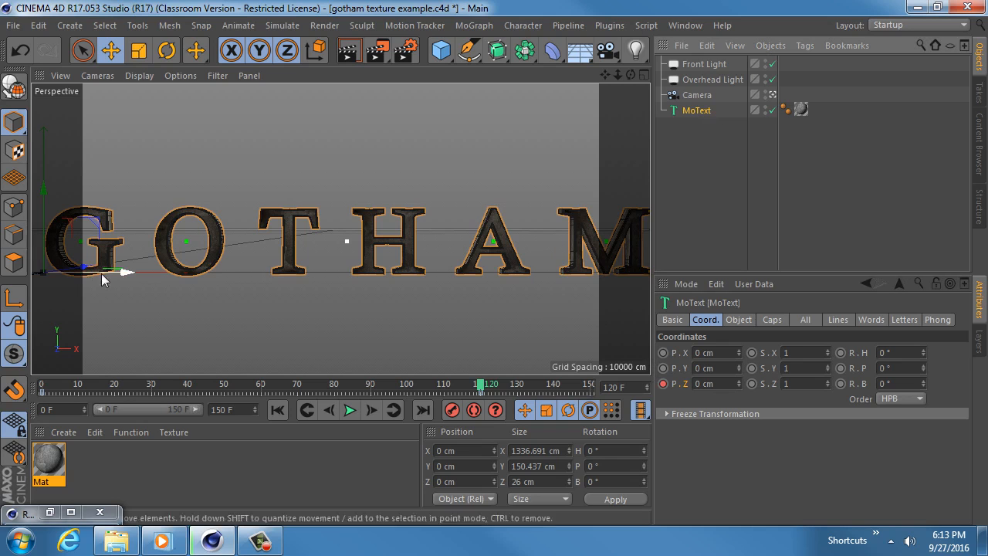
# Push the GOTHAM text back along Z to about 387.091 cm, keyframe that position at frame 120 and play the animation
pyautogui.moveTo(85, 270); pyautogui.dragTo(147, 250)
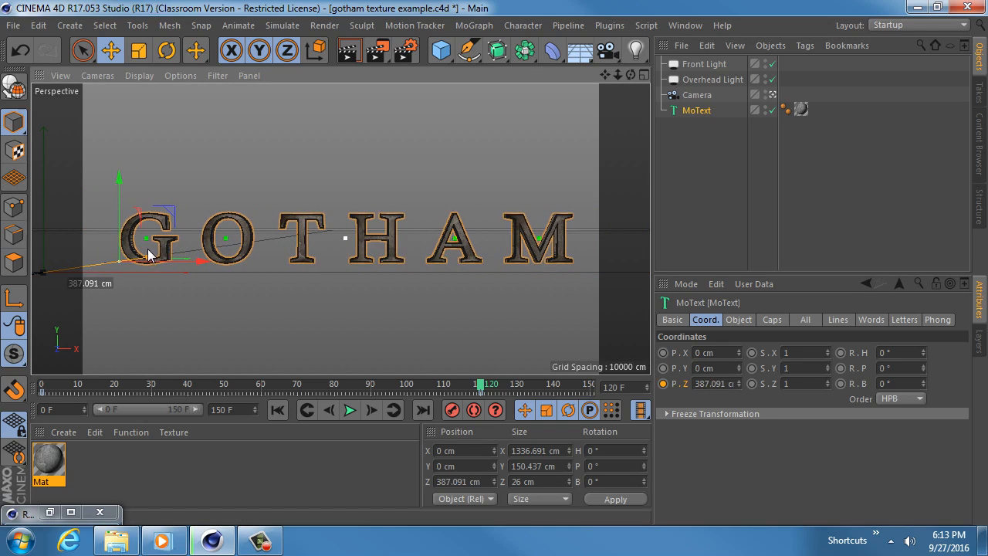
pyautogui.click(662, 383)
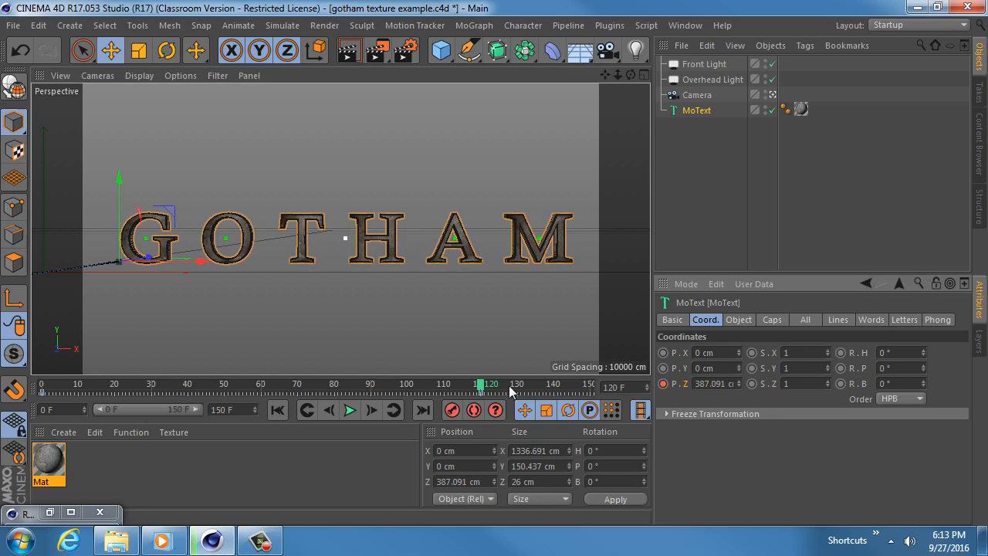
pyautogui.moveTo(485, 387); pyautogui.dragTo(45, 387)
pyautogui.press('F8')
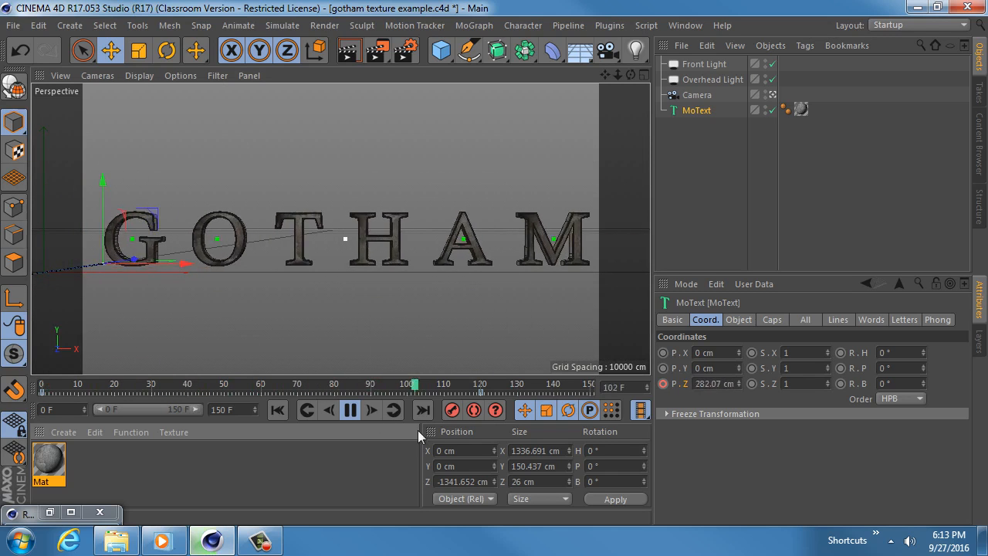
pyautogui.click(349, 411)
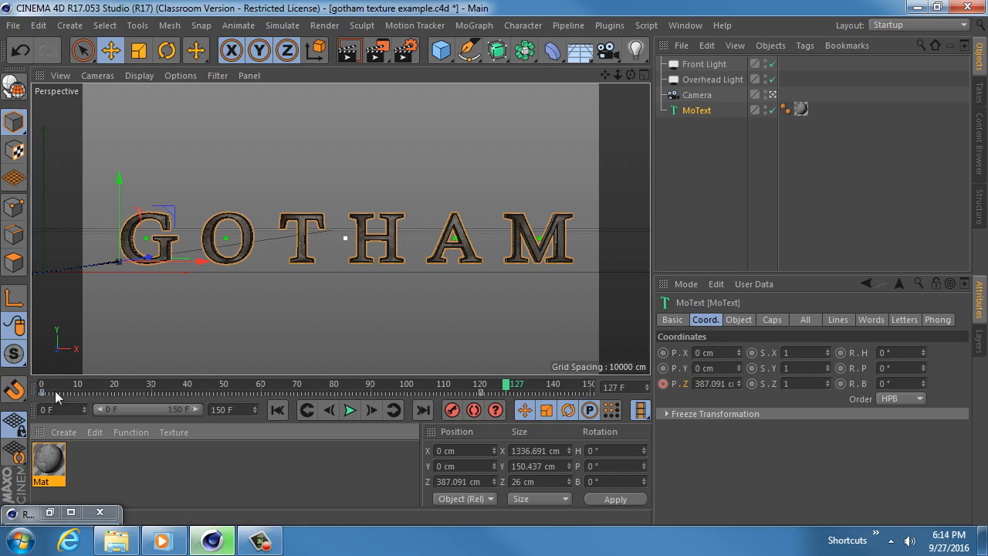
# Move the text's end keyframe from frame 120 to frame 90 and play the animation from the start
pyautogui.click(481, 391)
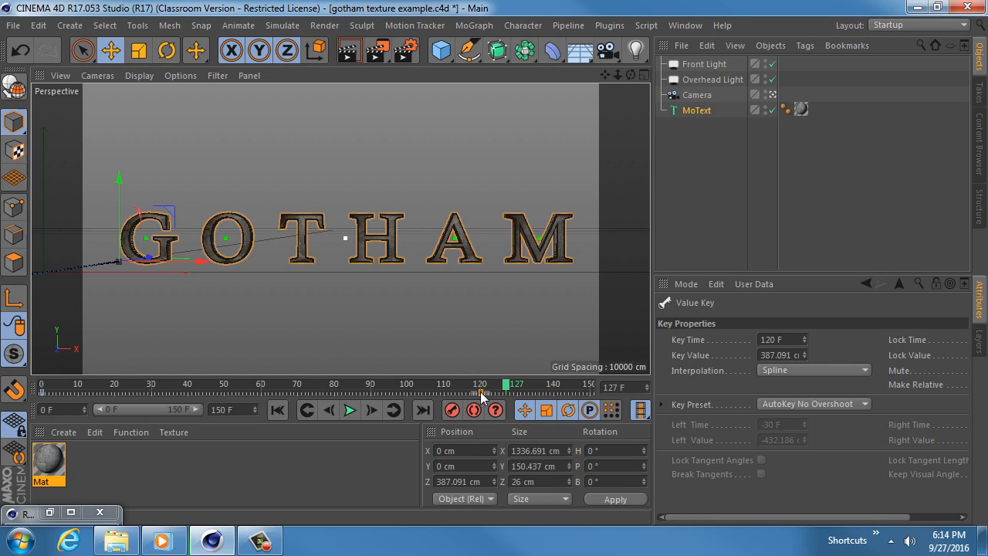
pyautogui.moveTo(417, 393); pyautogui.dragTo(368, 393)
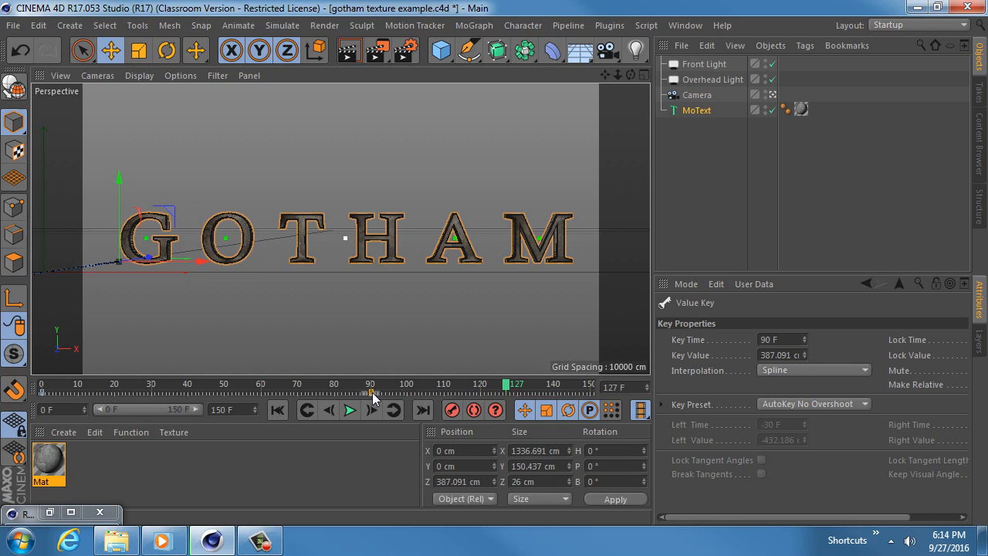
pyautogui.click(277, 410)
pyautogui.click(349, 411)
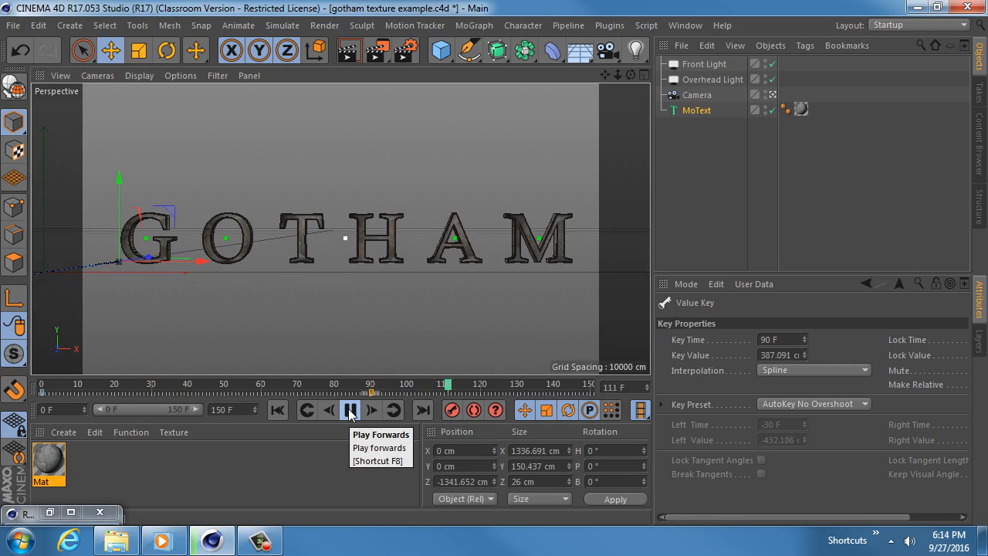
pyautogui.click(349, 411)
pyautogui.moveTo(390, 390); pyautogui.dragTo(522, 386)
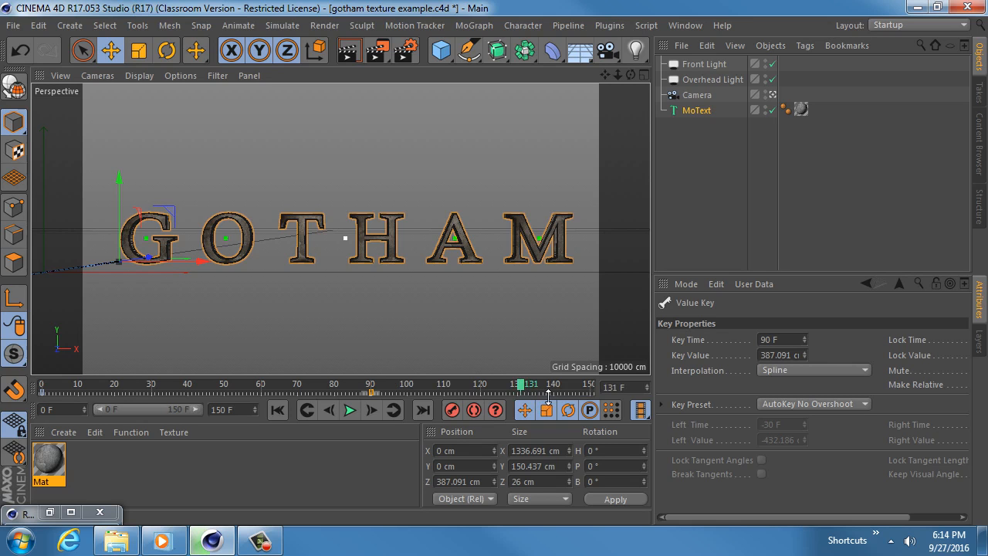
# Try to open the gotham texture ref image from the Assignment 2 folder, and abort the Fireworks launch through Task Manager
pyautogui.click(162, 541)
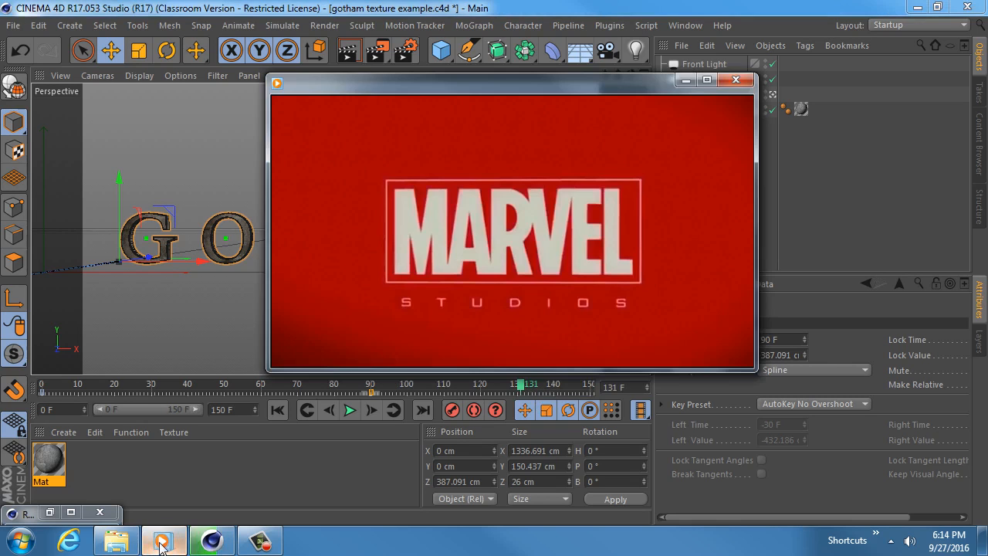
pyautogui.click(116, 540)
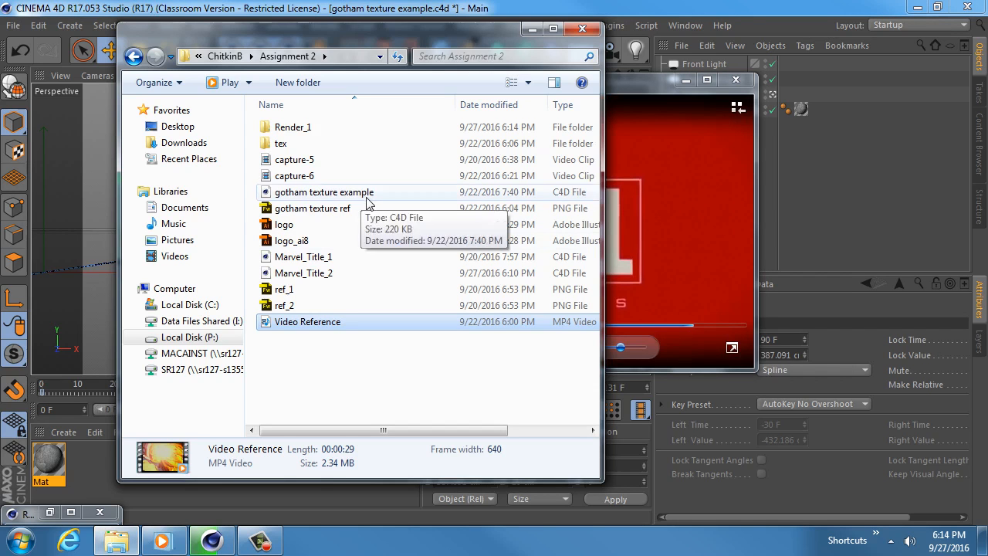
pyautogui.click(335, 213)
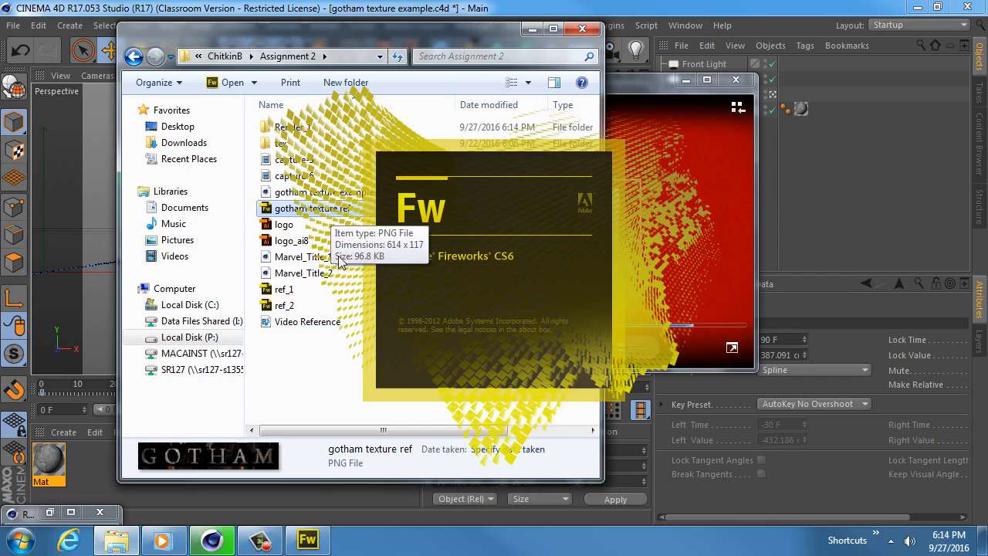
pyautogui.rightClick(367, 547)
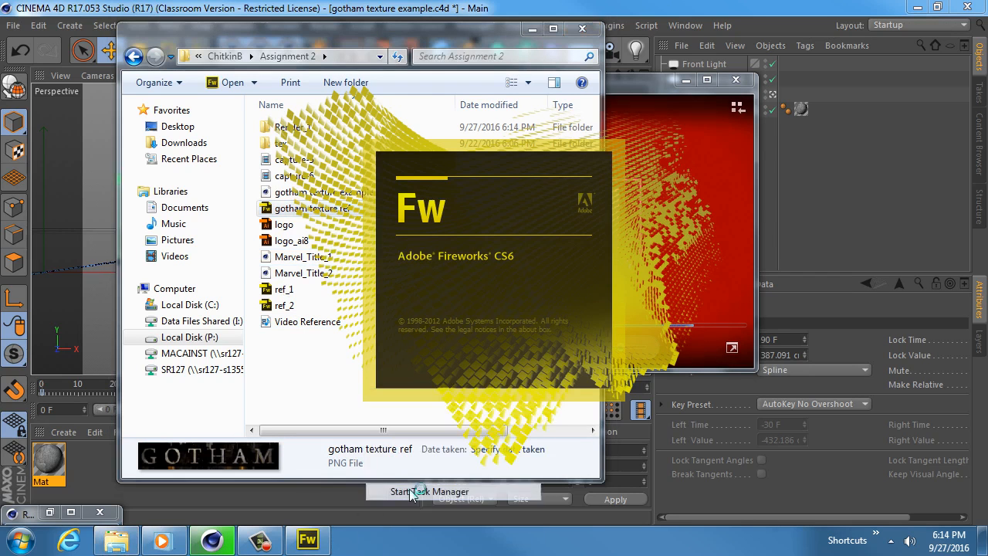
pyautogui.click(412, 492)
pyautogui.click(139, 61)
pyautogui.moveTo(233, 24); pyautogui.dragTo(987, 128)
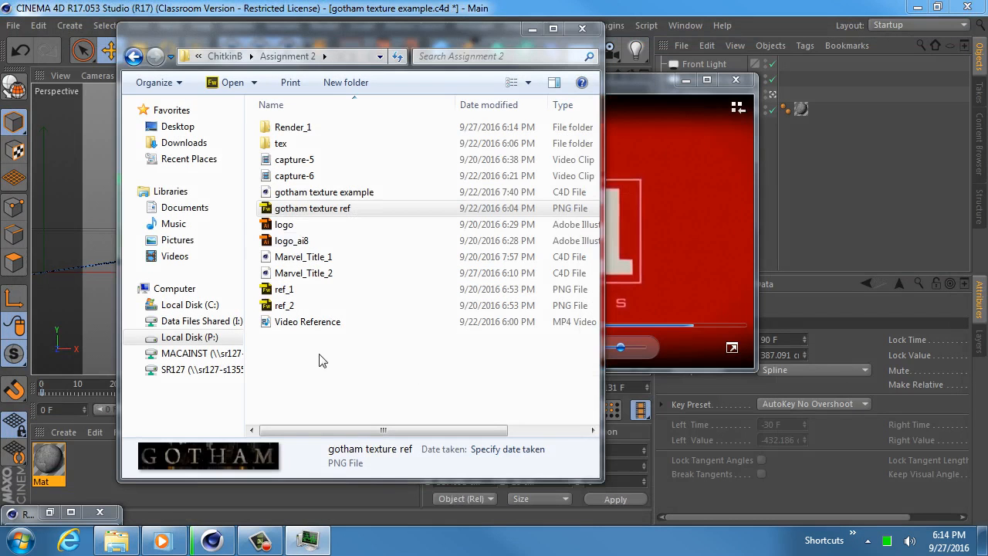
# Open the gotham texture ref image in Windows Photo Viewer and examine the texture of its lettering
pyautogui.rightClick(306, 209)
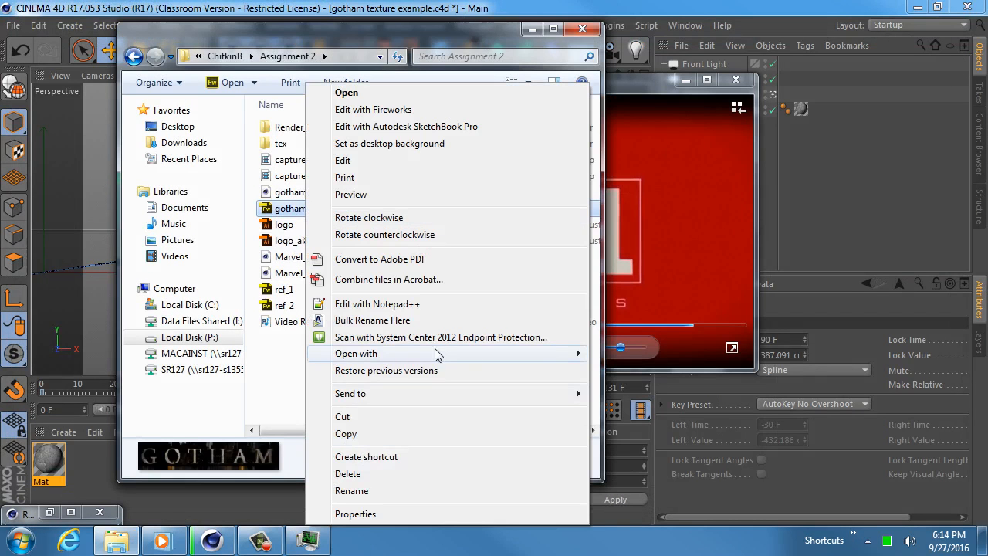
pyautogui.moveTo(437, 354)
pyautogui.click(666, 404)
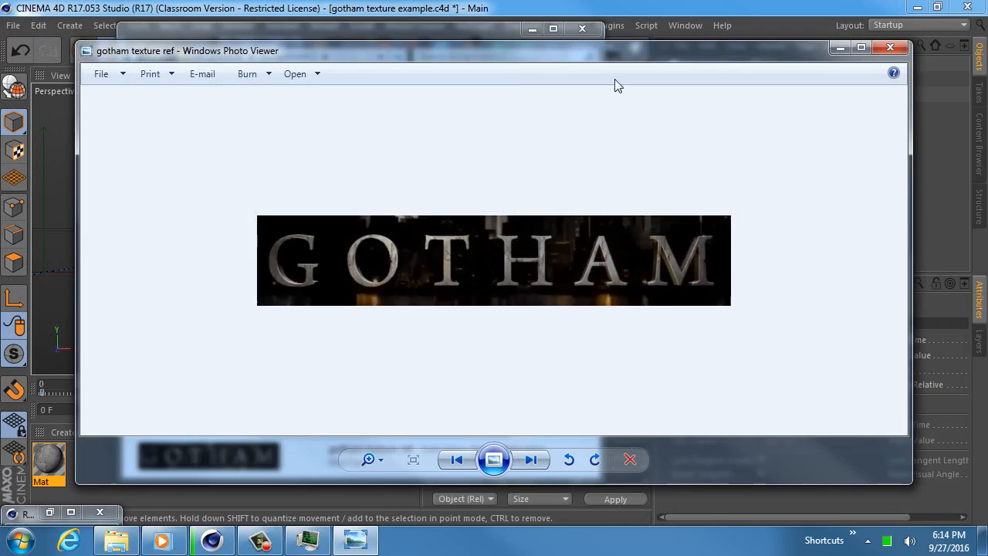
pyautogui.moveTo(718, 52); pyautogui.dragTo(730, 101)
pyautogui.moveTo(91, 93); pyautogui.dragTo(444, 256)
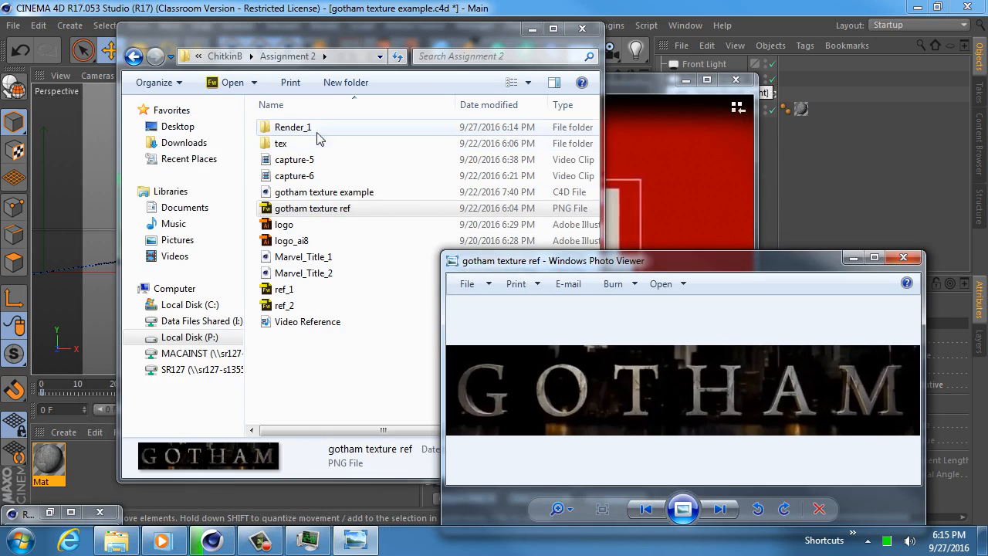
pyautogui.moveTo(513, 262); pyautogui.dragTo(100, 76)
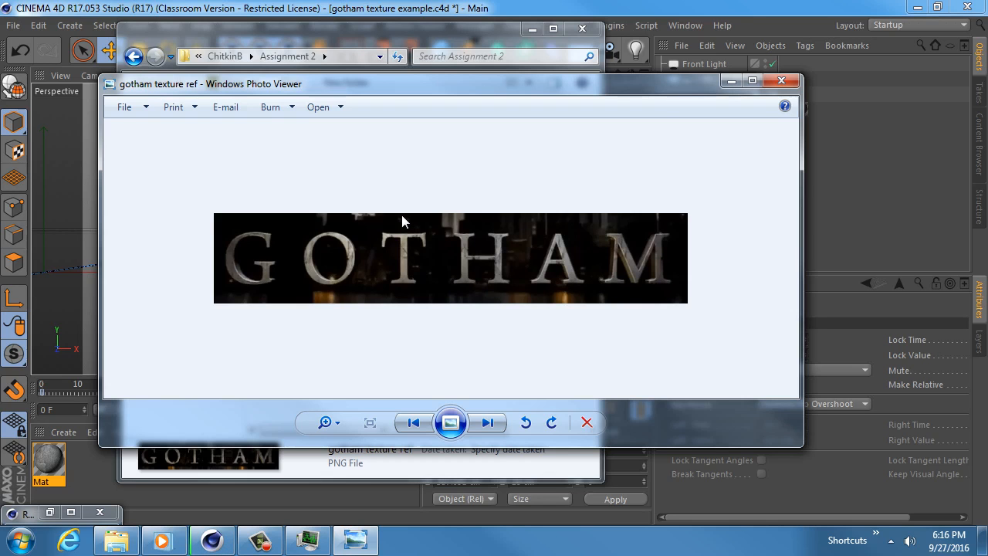
# Clear the reference windows away, return to the GOTHAM scene in Cinema 4D and move the playhead to frame 90
pyautogui.click(731, 81)
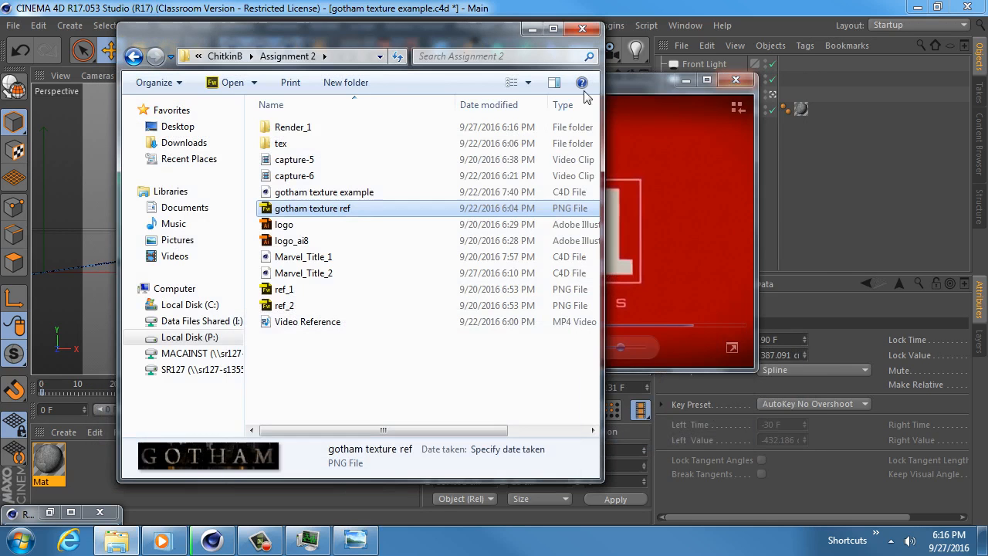
pyautogui.click(532, 29)
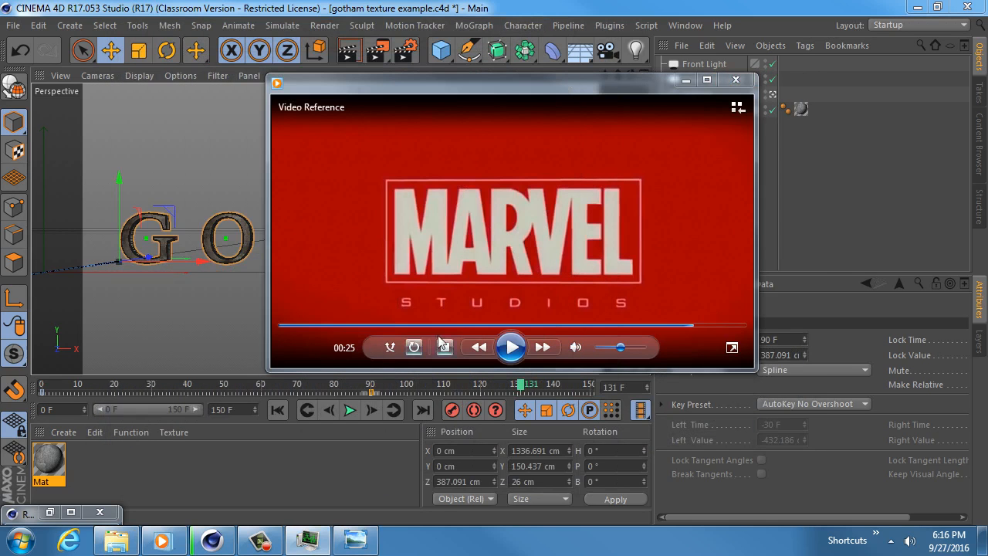
pyautogui.click(705, 80)
pyautogui.moveTo(370, 390)
pyautogui.mouseDown()
pyautogui.moveTo(40, 388)
pyautogui.moveTo(588, 388)
pyautogui.moveTo(386, 390)
pyautogui.mouseUp()
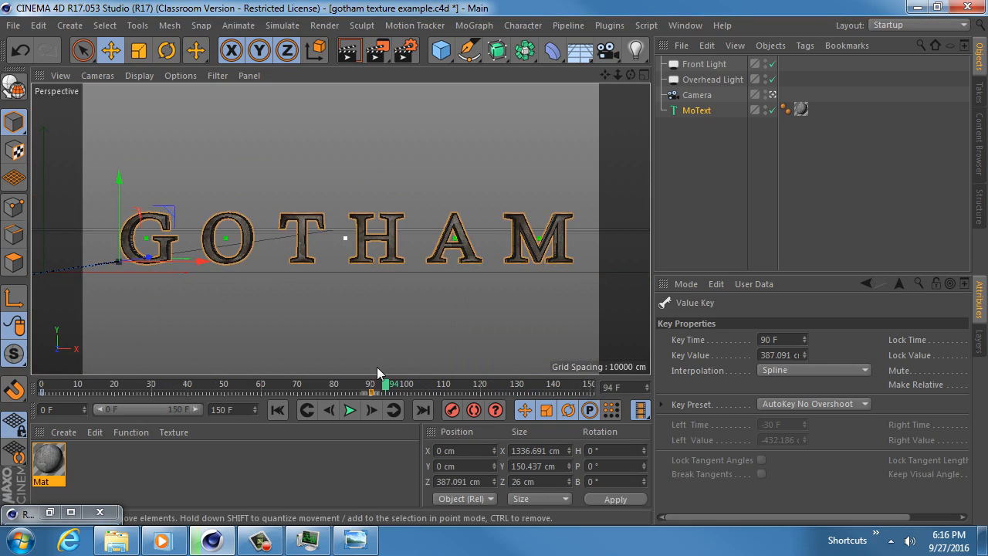
pyautogui.moveTo(386, 383)
pyautogui.mouseDown()
pyautogui.moveTo(481, 386)
pyautogui.moveTo(373, 396)
pyautogui.mouseUp()
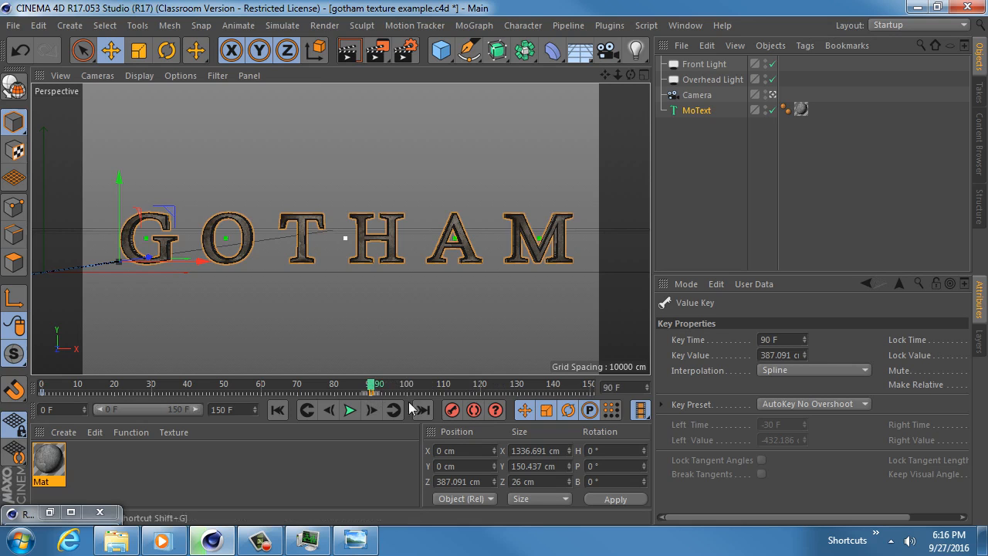
# Open the render settings and set the output frame range to All Frames
pyautogui.click(408, 51)
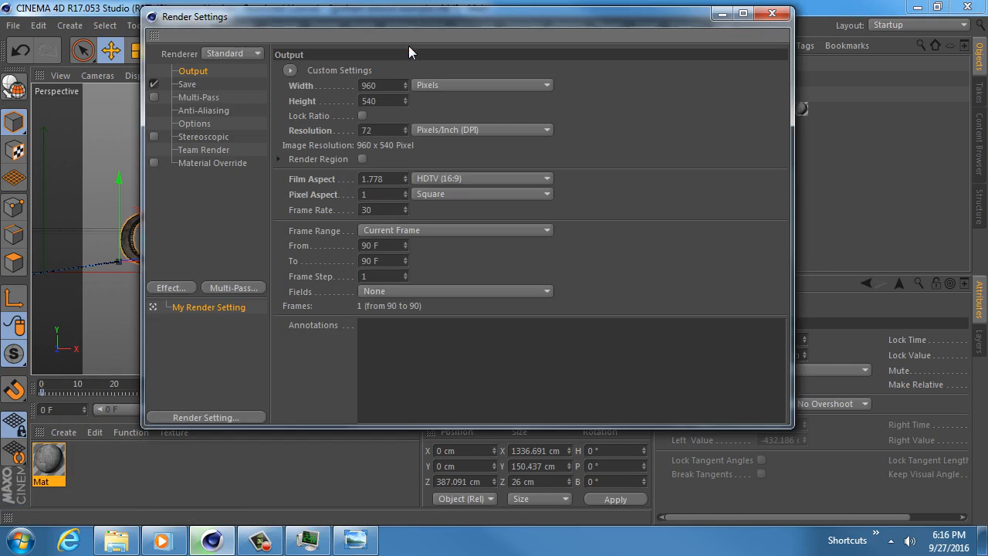
pyautogui.click(188, 82)
pyautogui.click(190, 72)
pyautogui.click(390, 231)
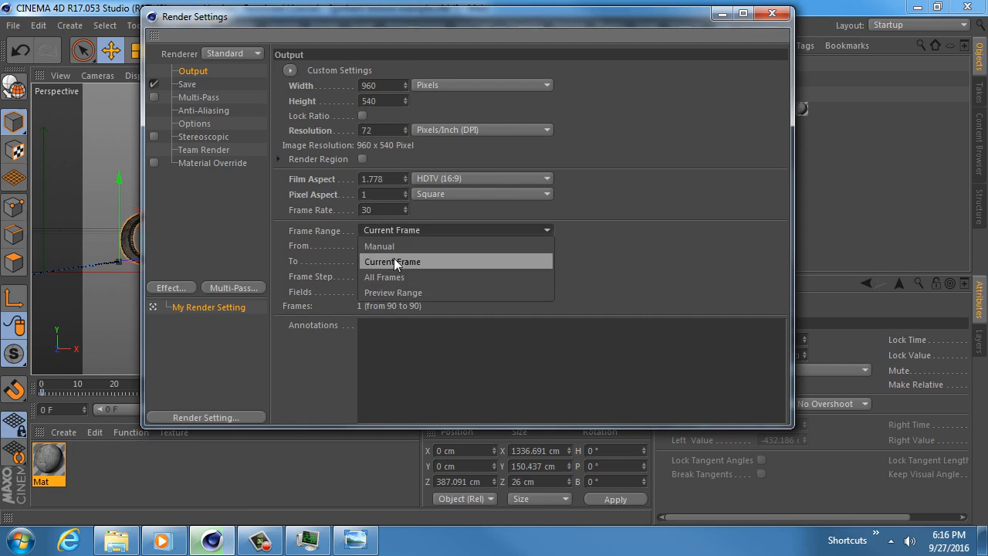
pyautogui.click(385, 278)
# Browse for the render's save location and create a folder named Gotham_Render inside the Assignment 2 folder
pyautogui.click(190, 85)
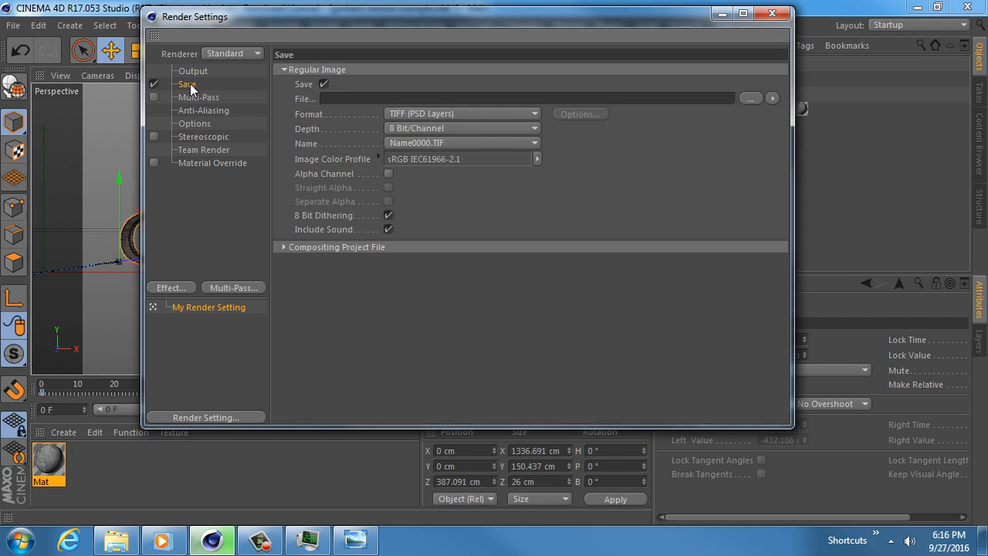
pyautogui.click(752, 98)
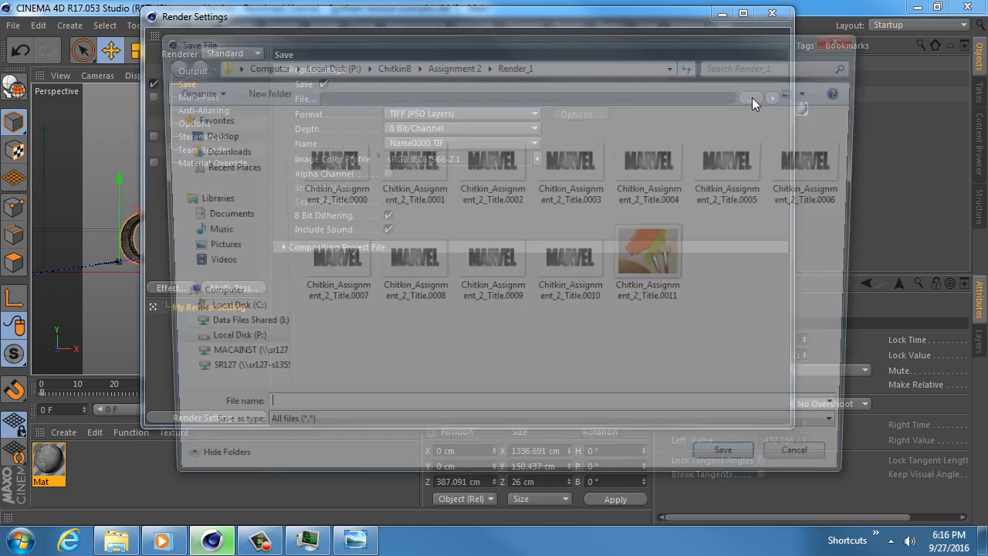
pyautogui.click(452, 65)
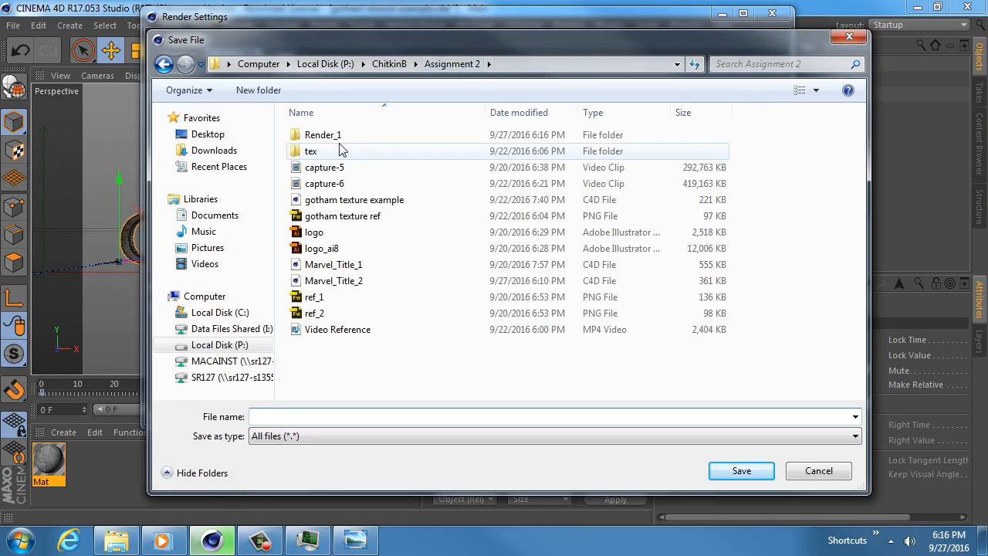
pyautogui.rightClick(309, 386)
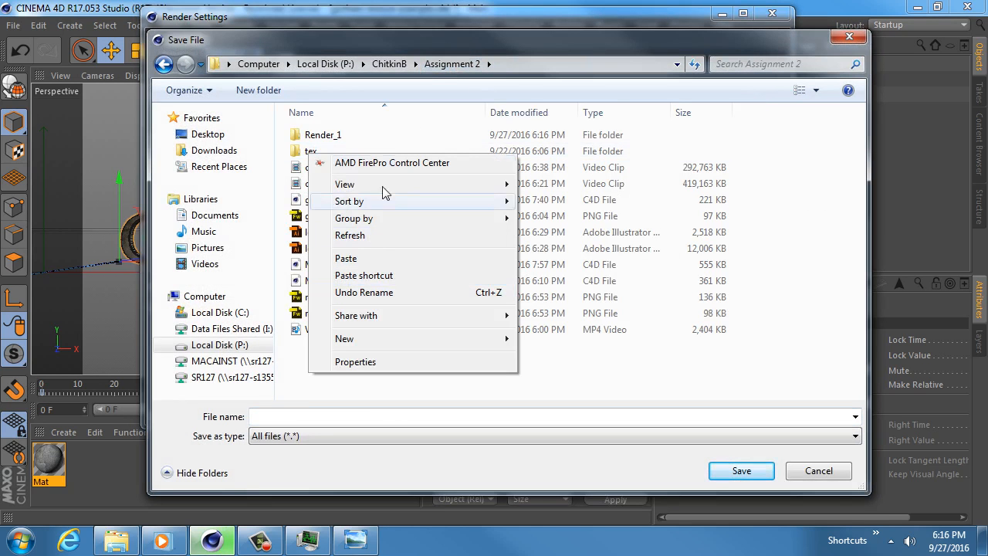
pyautogui.moveTo(502, 340)
pyautogui.click(556, 112)
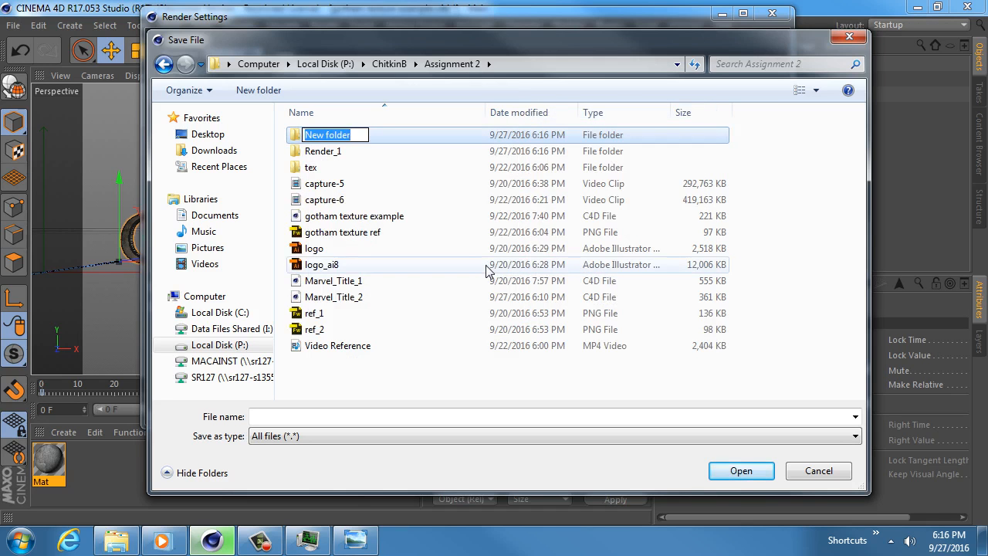
pyautogui.write('Gotham_Render')
pyautogui.press('Return')
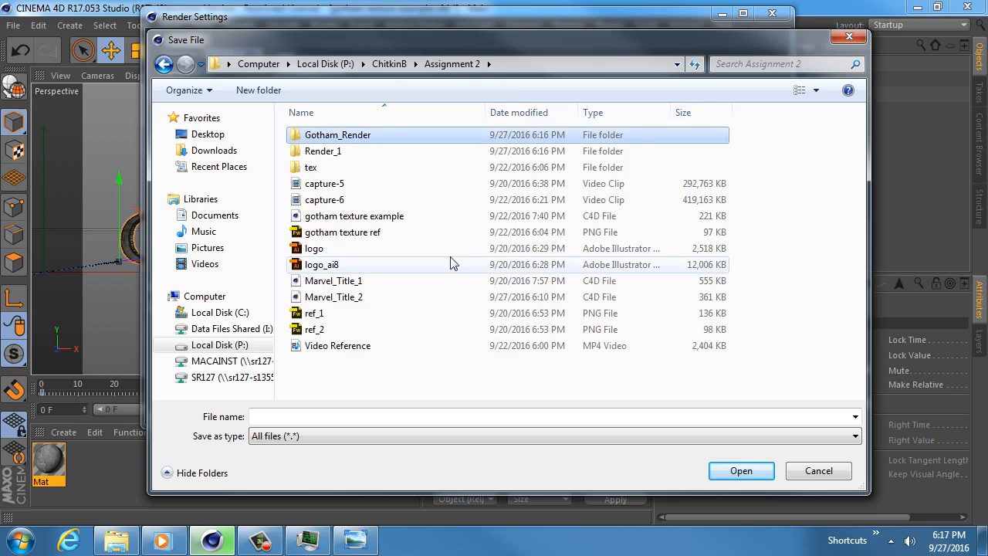
# Save the render output into the Gotham_Render folder under the surname followed by _Gotham_Example_Render_1, correcting the spelling of Example
pyautogui.doubleClick(351, 135)
pyautogui.click(315, 416)
pyautogui.write('Chitkin_Gotham_Exmaple_Render_1')
pyautogui.press('Return')
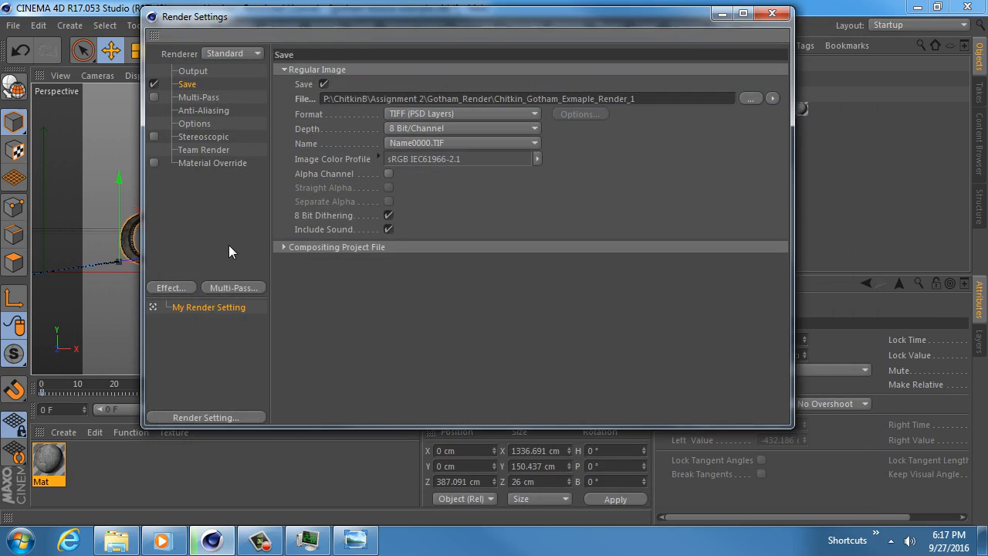
pyautogui.click(581, 99)
pyautogui.press('BackSpace')
pyautogui.press('BackSpace')
pyautogui.write('am')
# Enable the alpha channel for the saved image and set its name format to Name.0000.TIF
pyautogui.click(204, 111)
pyautogui.click(193, 72)
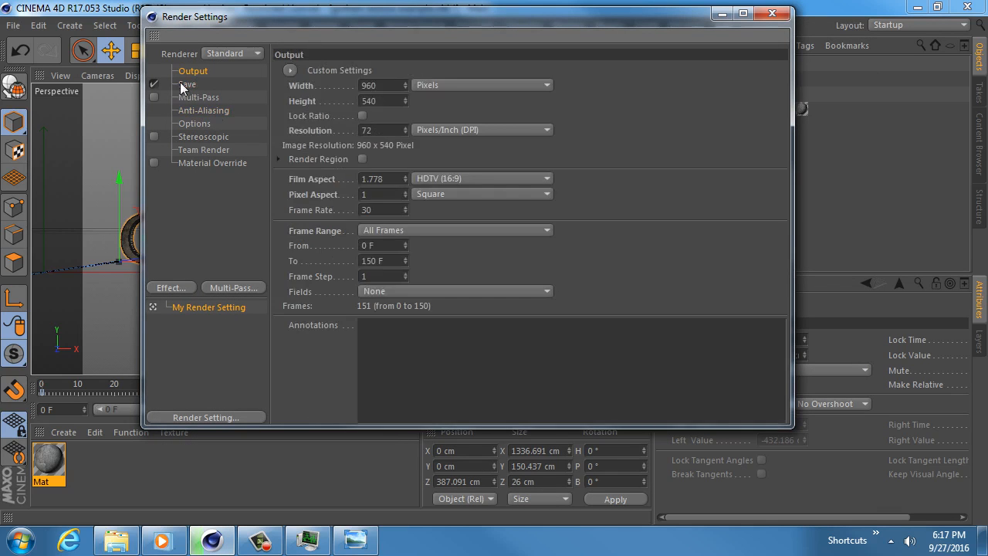
pyautogui.click(182, 84)
pyautogui.click(389, 173)
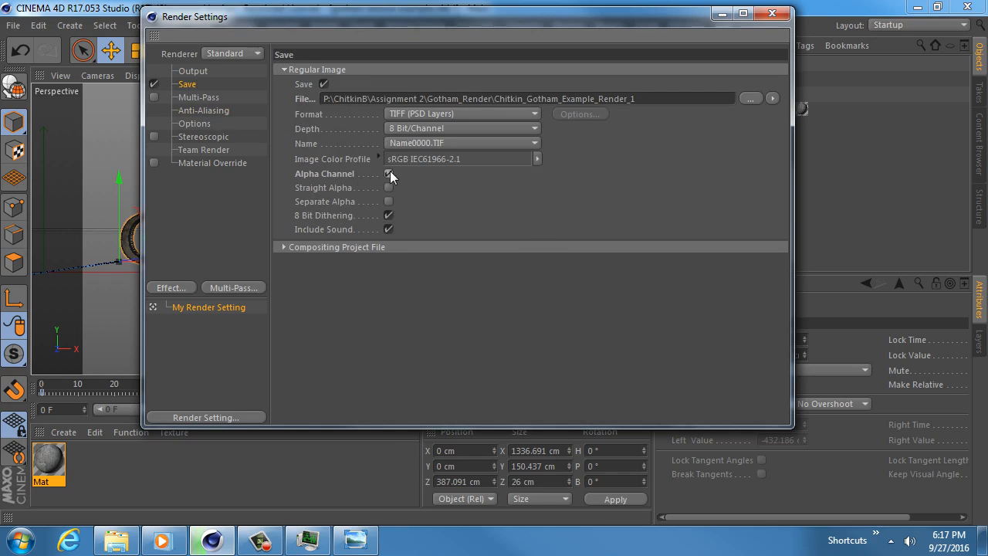
pyautogui.click(423, 143)
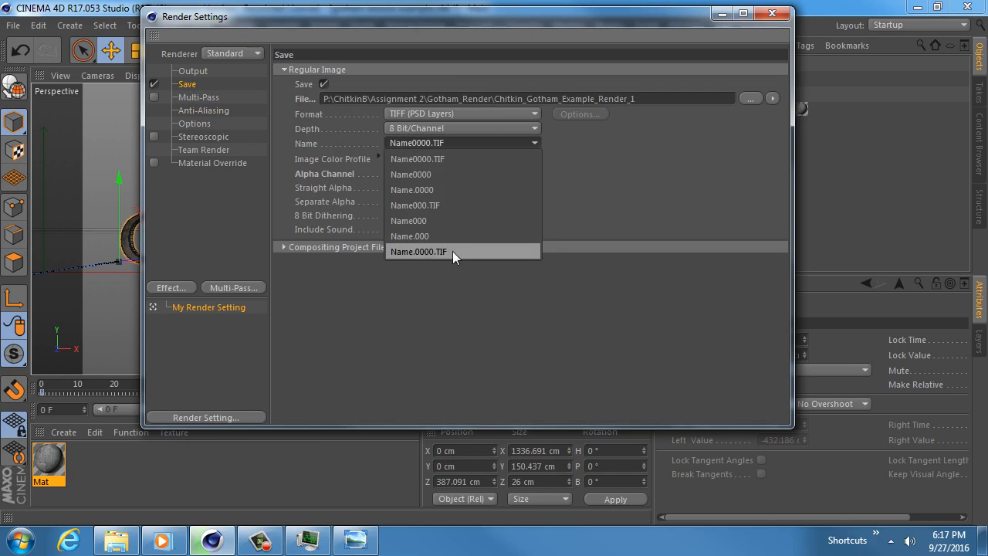
pyautogui.click(432, 251)
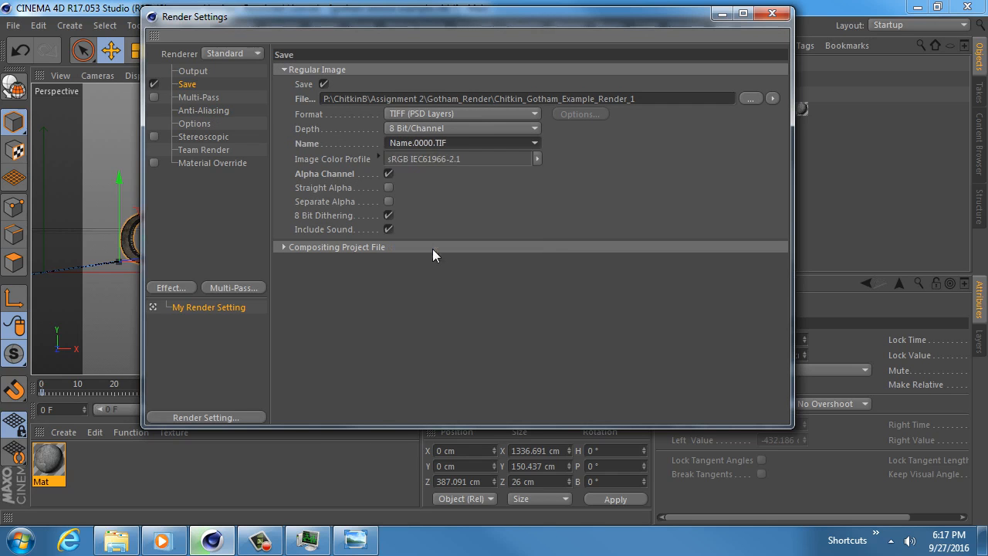
# Set the render's anti-aliasing to Best
pyautogui.click(200, 97)
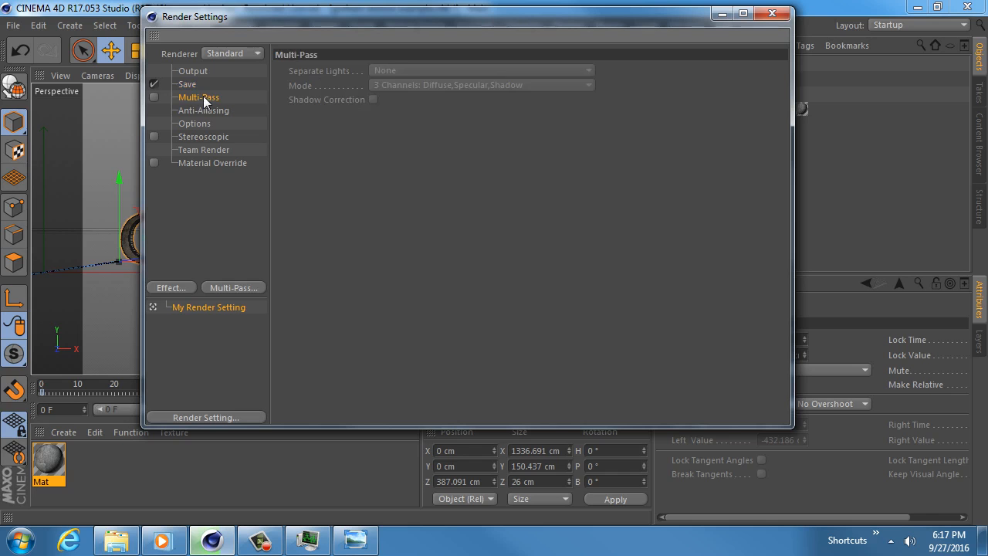
pyautogui.click(199, 110)
pyautogui.click(435, 69)
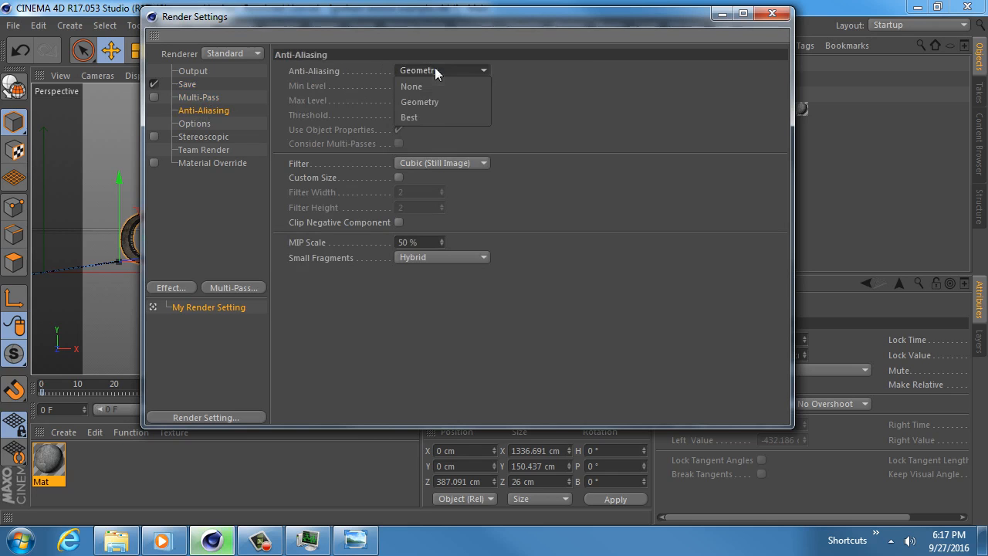
pyautogui.click(437, 115)
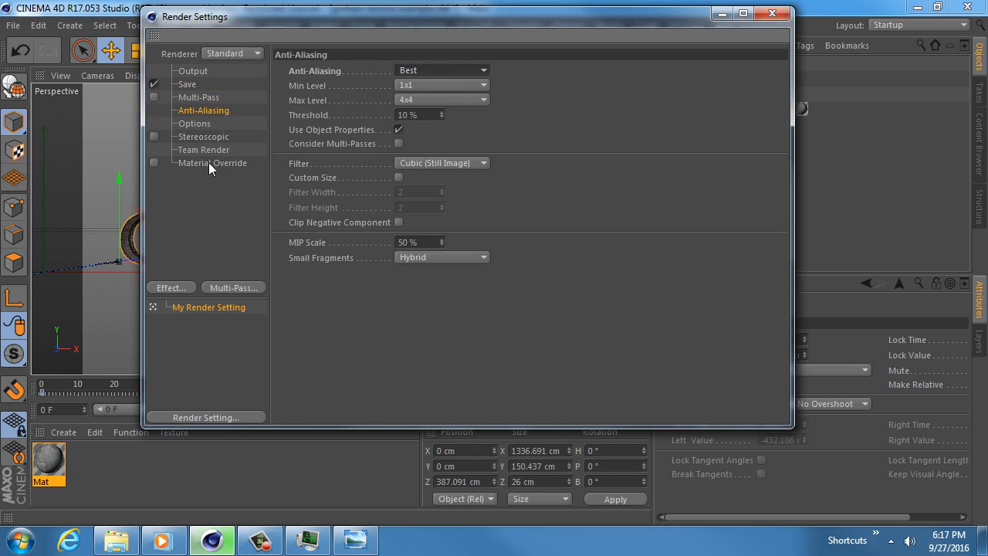
# Review the render's general options, output and save settings, and close the render settings
pyautogui.click(201, 122)
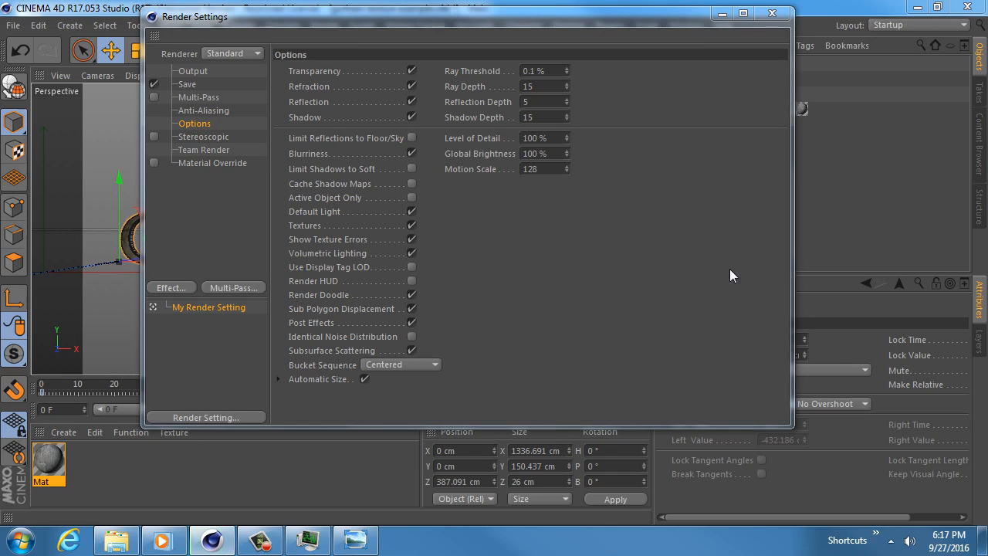
pyautogui.moveTo(331, 21); pyautogui.dragTo(355, 37)
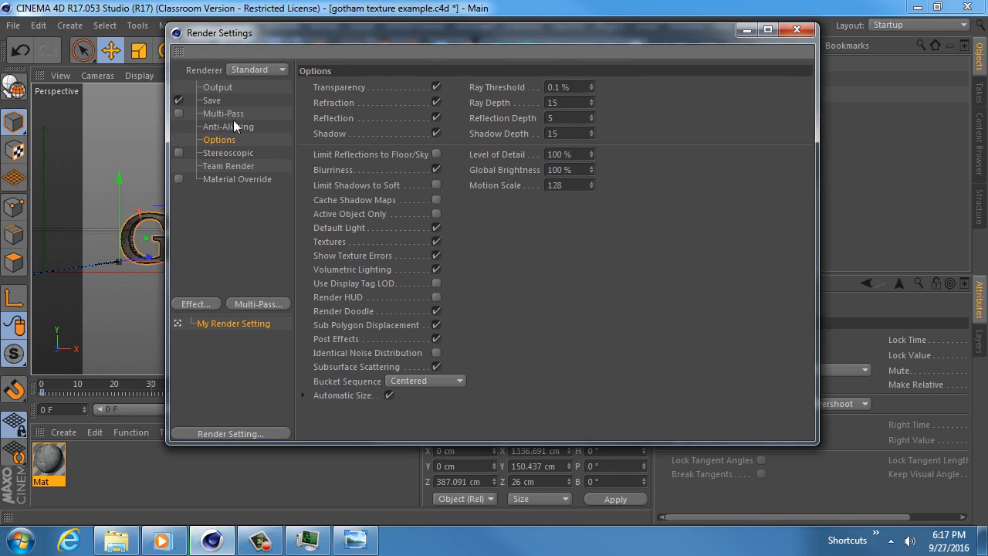
pyautogui.click(217, 89)
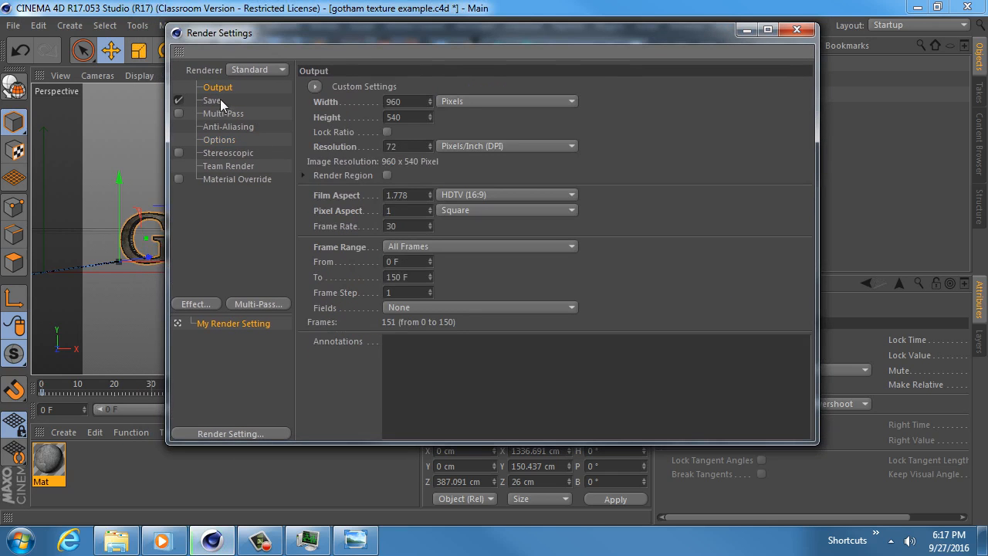
pyautogui.click(220, 101)
pyautogui.click(797, 29)
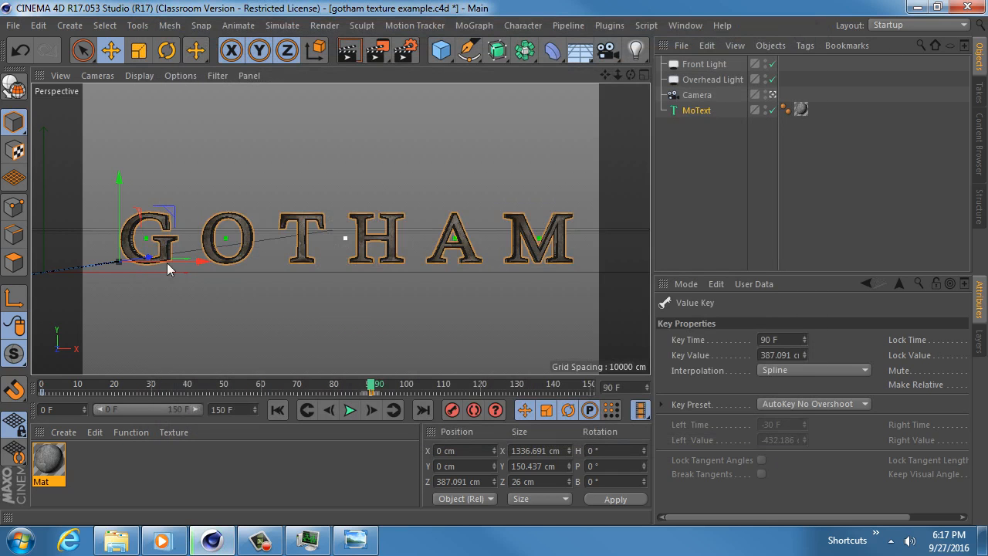
# Scrub the GOTHAM animation to frame 98 and start rendering the scene to the Picture Viewer
pyautogui.moveTo(115, 384); pyautogui.dragTo(371, 386)
pyautogui.moveTo(370, 383); pyautogui.dragTo(400, 386)
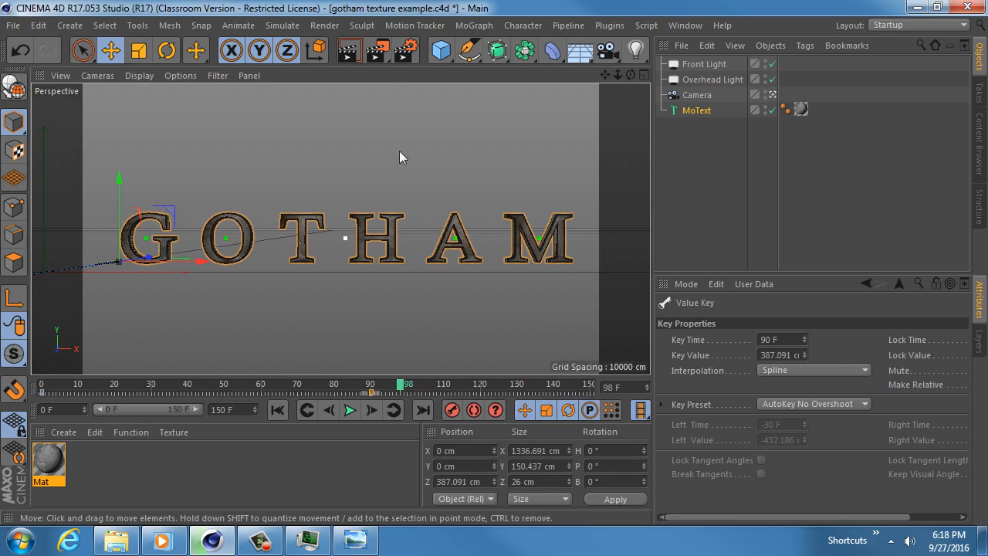
pyautogui.click(376, 49)
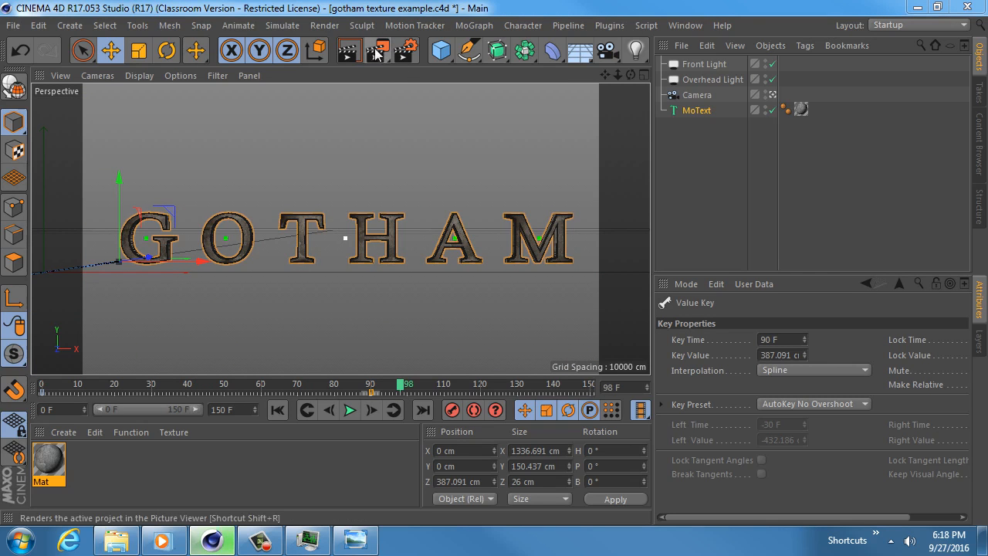
pyautogui.click(482, 6)
pyautogui.hotkey('ctrl', 's')
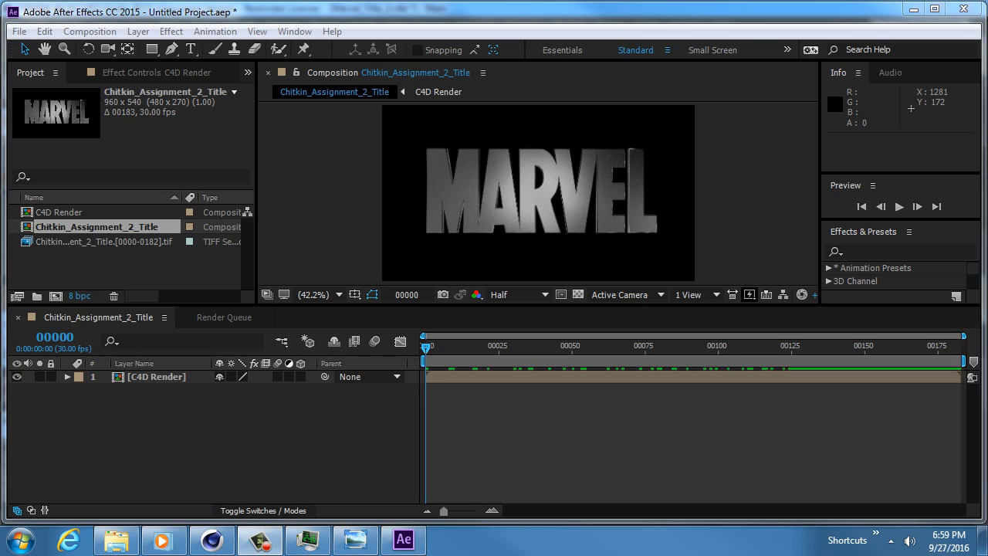
# Zoom the MARVEL composition to 50%, switch to Cinema 4D and scrub its rendered frames back to frame 0 in the Picture Viewer
pyautogui.press('.')
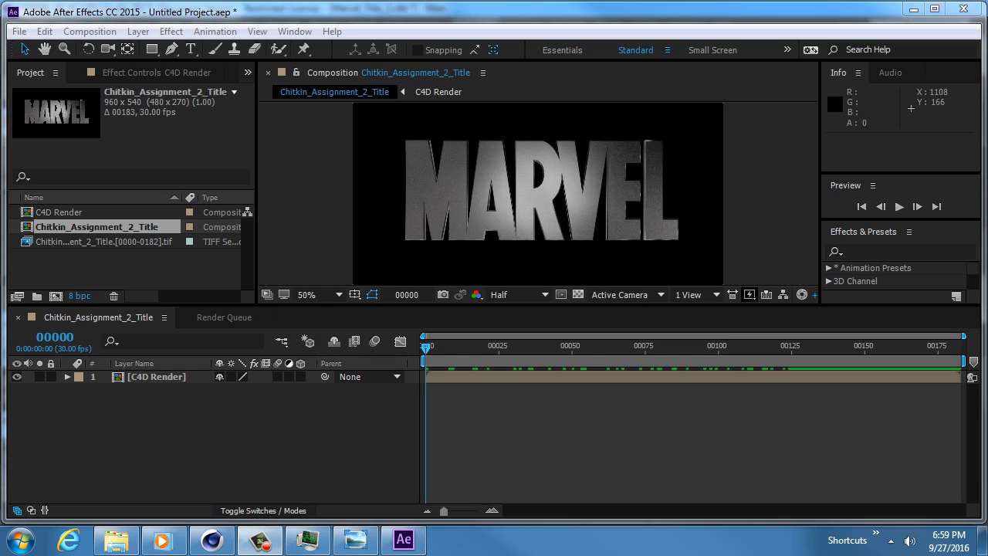
pyautogui.moveTo(987, 209); pyautogui.dragTo(359, 83)
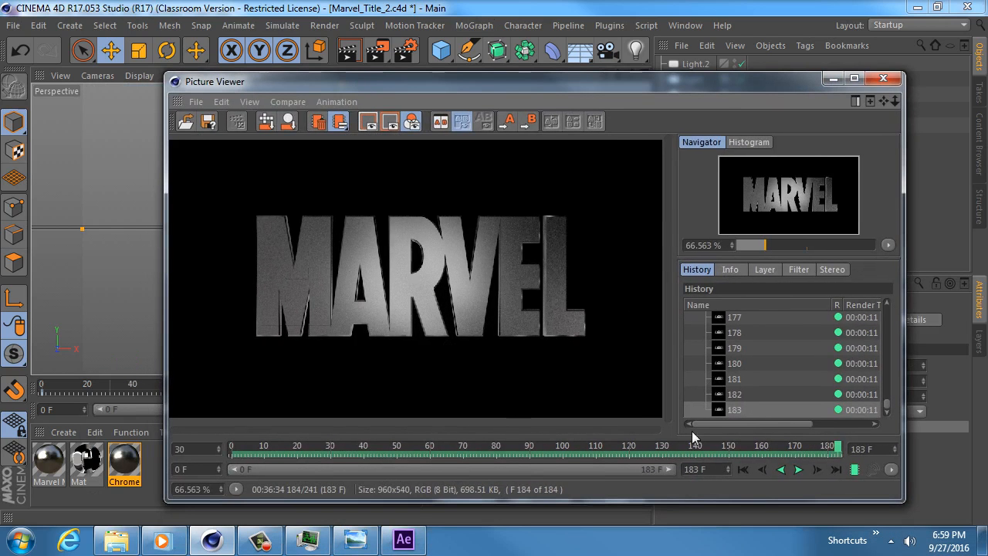
pyautogui.moveTo(842, 455)
pyautogui.mouseDown()
pyautogui.moveTo(139, 419)
pyautogui.moveTo(660, 427)
pyautogui.moveTo(138, 431)
pyautogui.mouseUp()
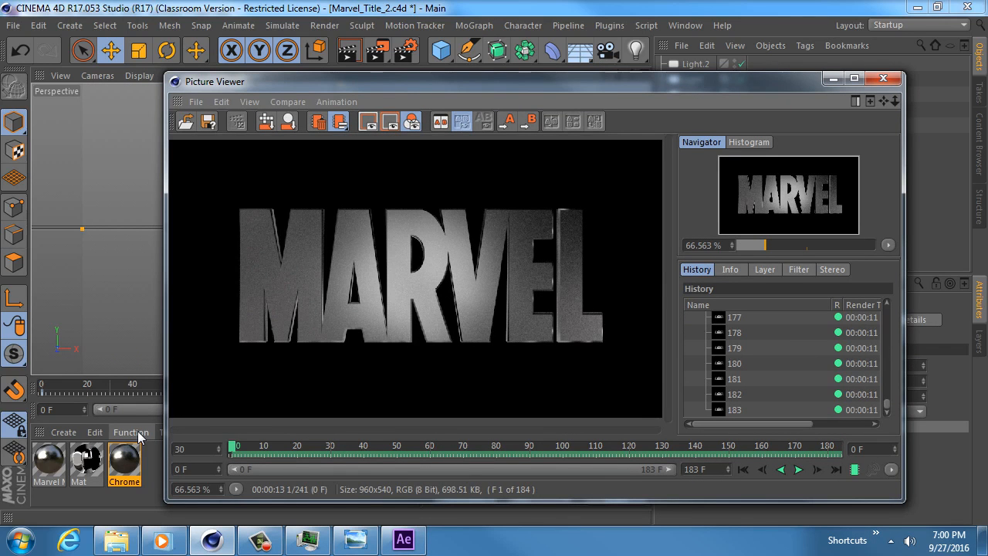
pyautogui.moveTo(234, 450); pyautogui.dragTo(180, 454)
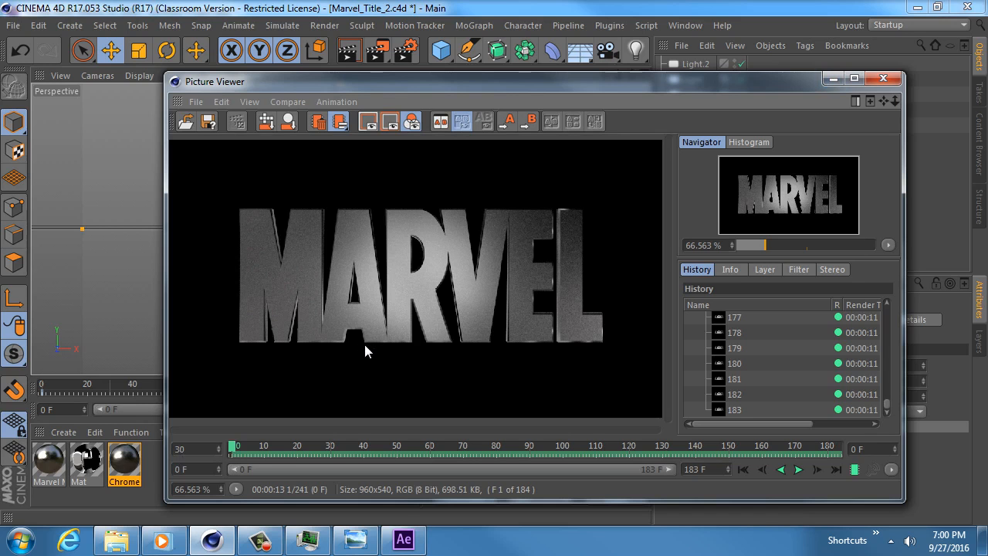
# Switch to After Effects and import the MARVEL TIFF sequence from the Render_2 folder as footage with Straight - Unmatted alpha
pyautogui.click(404, 539)
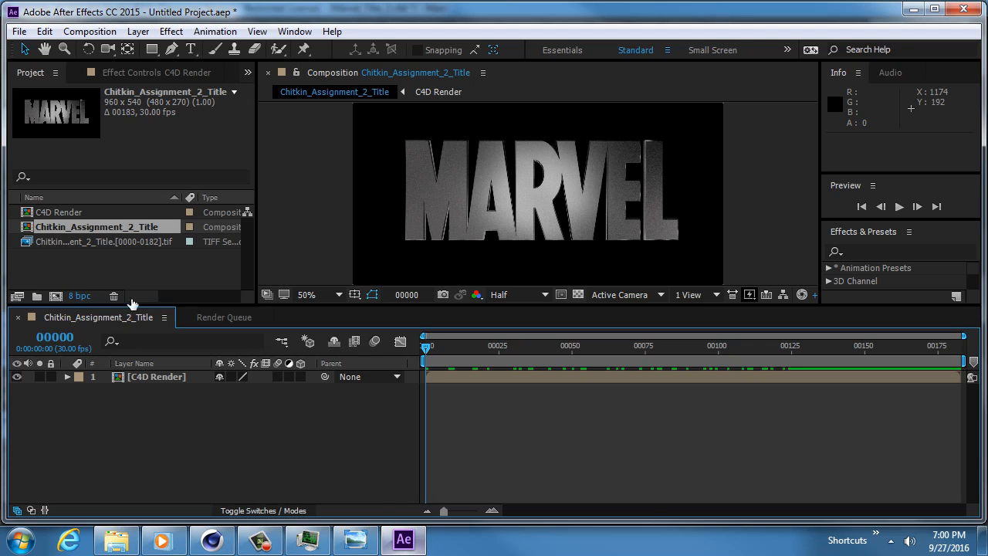
pyautogui.click(78, 271)
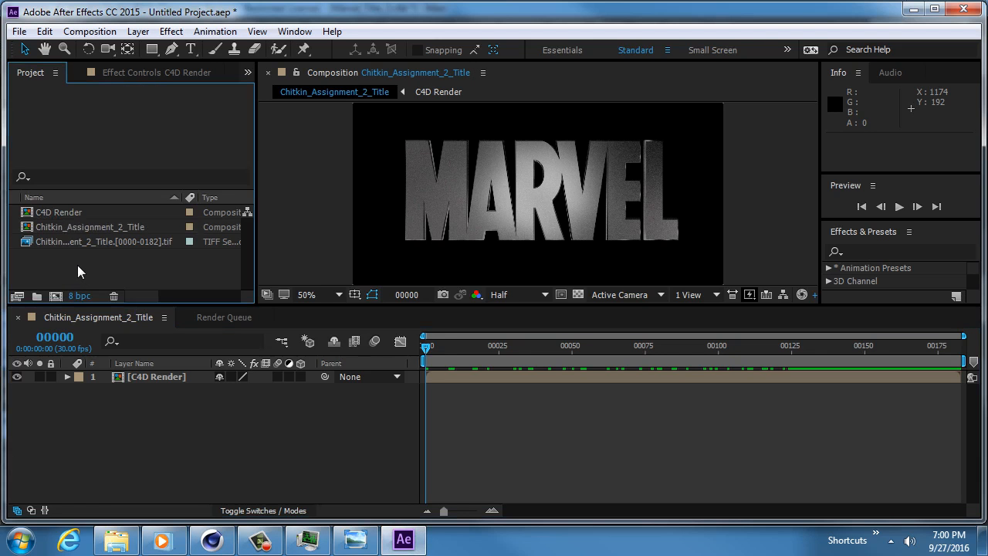
pyautogui.click(19, 32)
pyautogui.moveTo(228, 225)
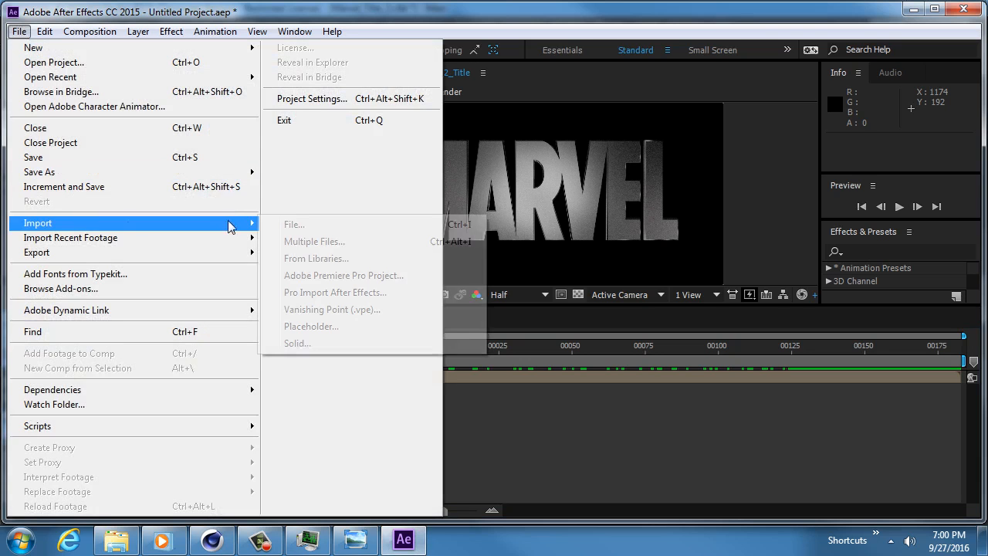
pyautogui.click(305, 224)
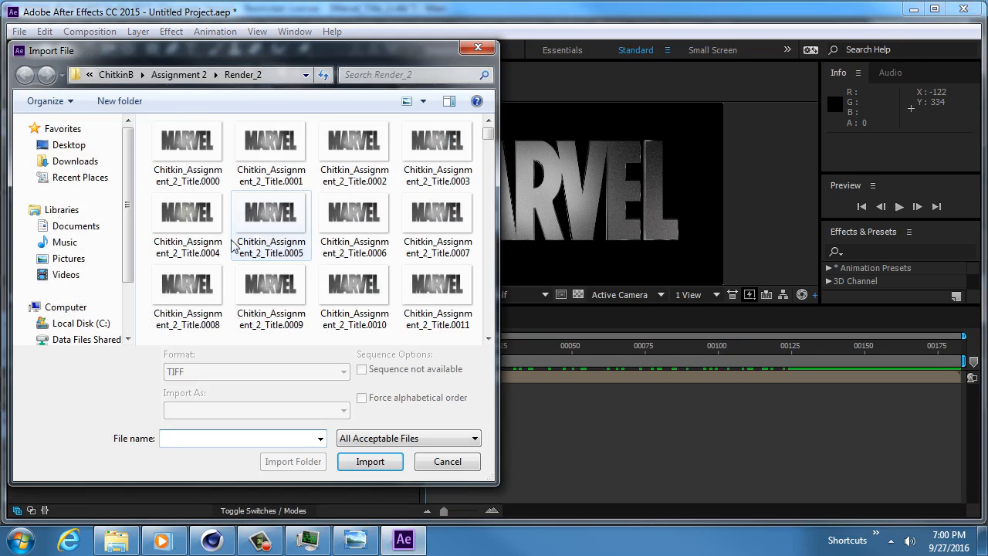
pyautogui.moveTo(241, 51); pyautogui.dragTo(332, 40)
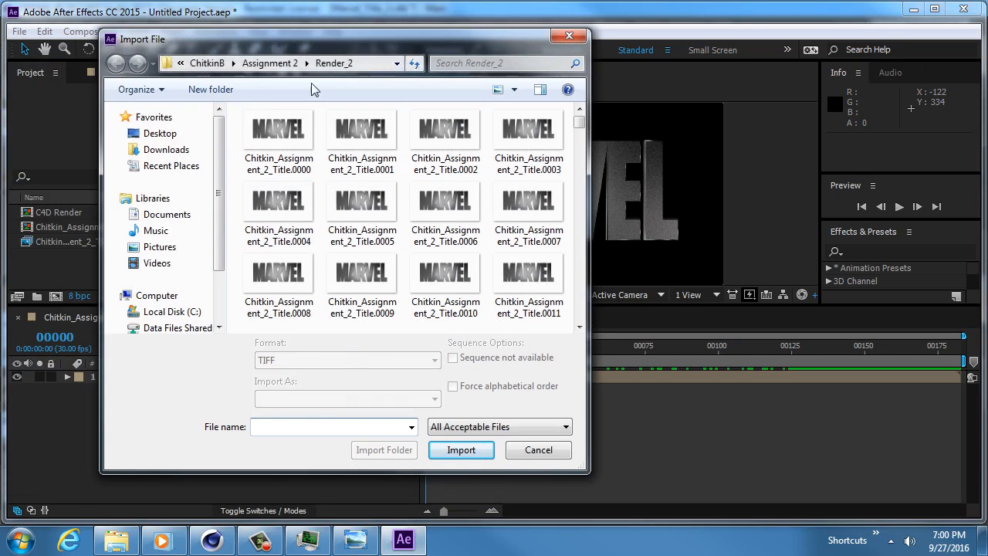
pyautogui.click(271, 133)
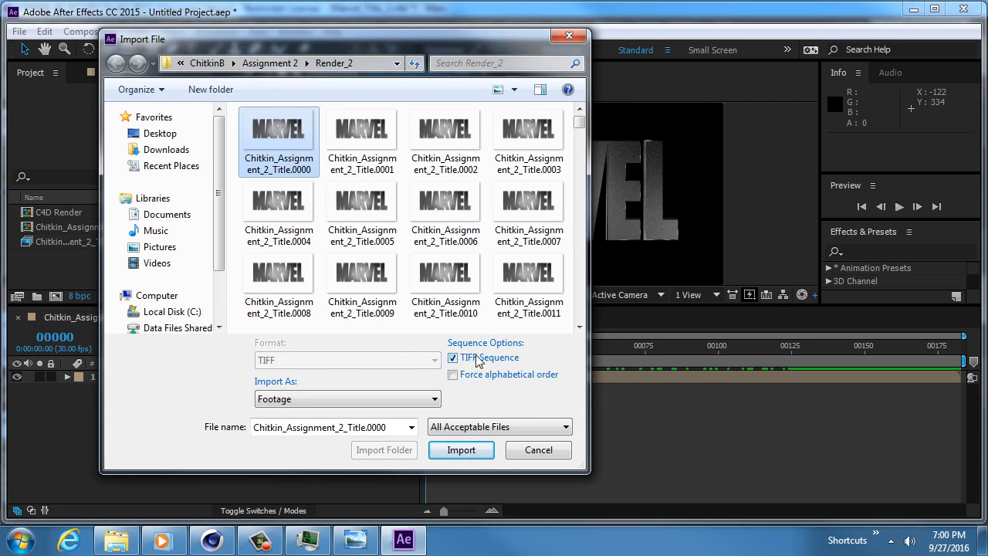
pyautogui.click(460, 451)
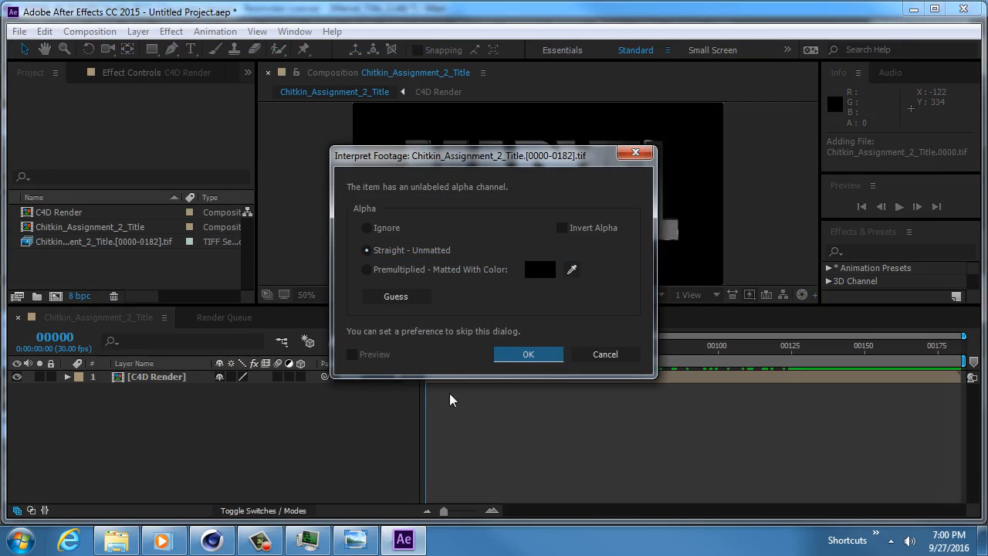
pyautogui.moveTo(449, 160); pyautogui.dragTo(400, 122)
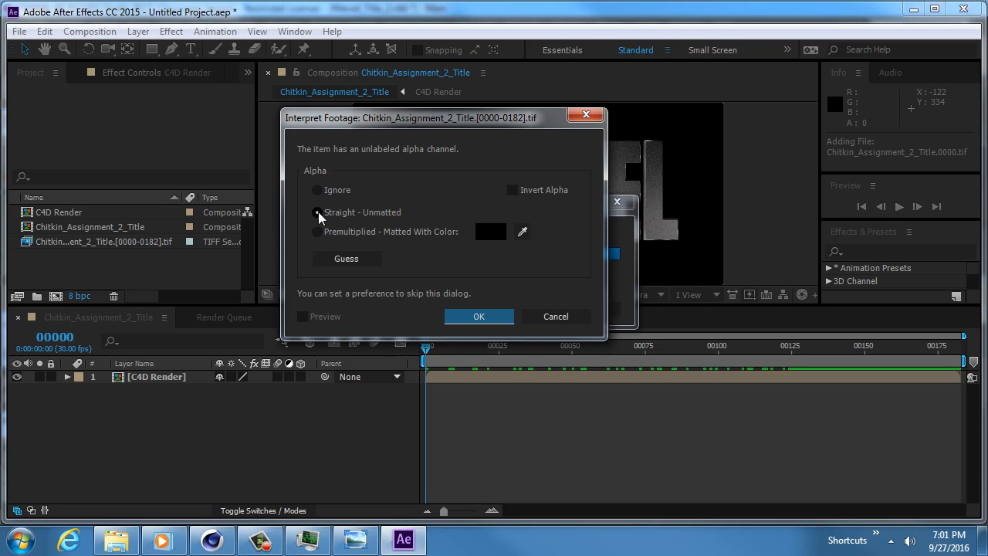
pyautogui.click(463, 313)
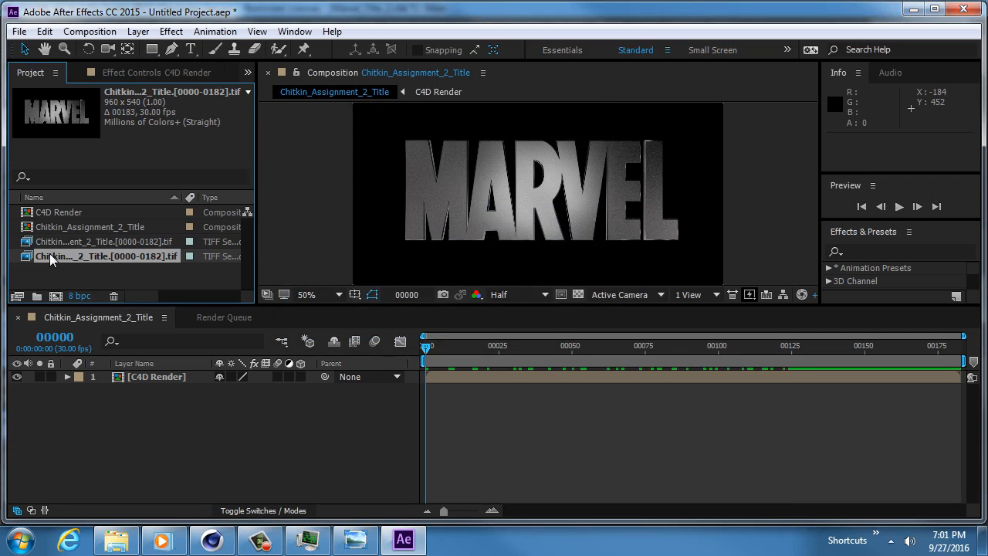
# Select the C4D Render layer and scrub the title composition to frame 108
pyautogui.moveTo(49, 255); pyautogui.dragTo(54, 293)
pyautogui.moveTo(54, 293); pyautogui.dragTo(52, 261)
pyautogui.click(168, 376)
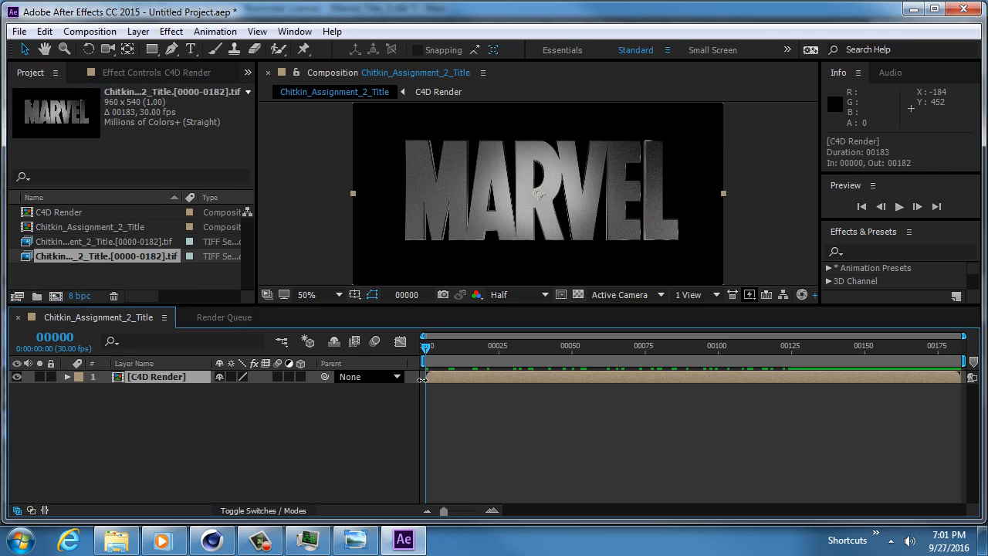
pyautogui.moveTo(425, 346); pyautogui.dragTo(743, 354)
# Switch to the media player showing the Marvel Studios reference video and move its window to examine the red background shot
pyautogui.click(162, 539)
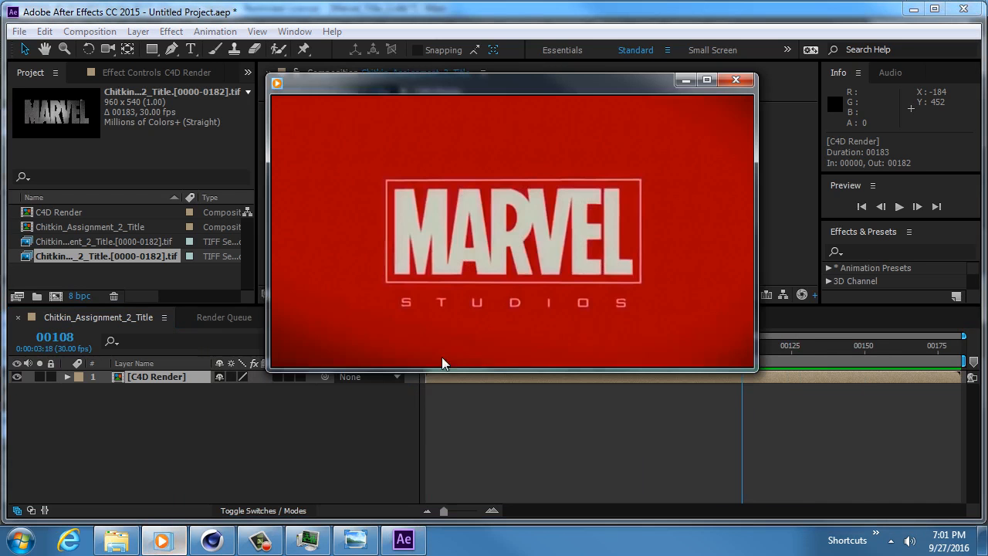
pyautogui.moveTo(688, 326); pyautogui.dragTo(624, 331)
pyautogui.moveTo(347, 81); pyautogui.dragTo(458, 76)
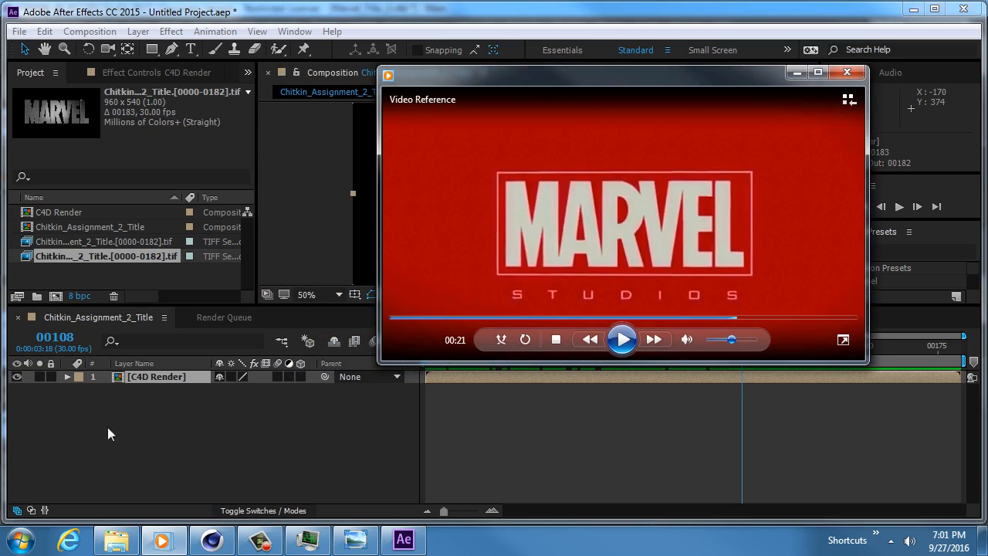
# Import Video Reference.mp4 from the Assignment 2 folder into the After Effects project
pyautogui.doubleClick(63, 275)
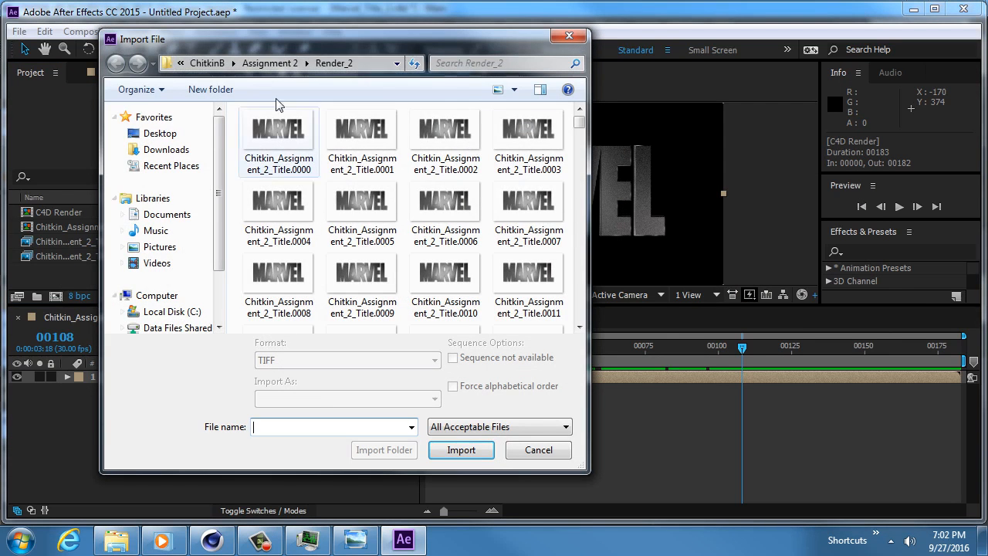
pyautogui.click(270, 63)
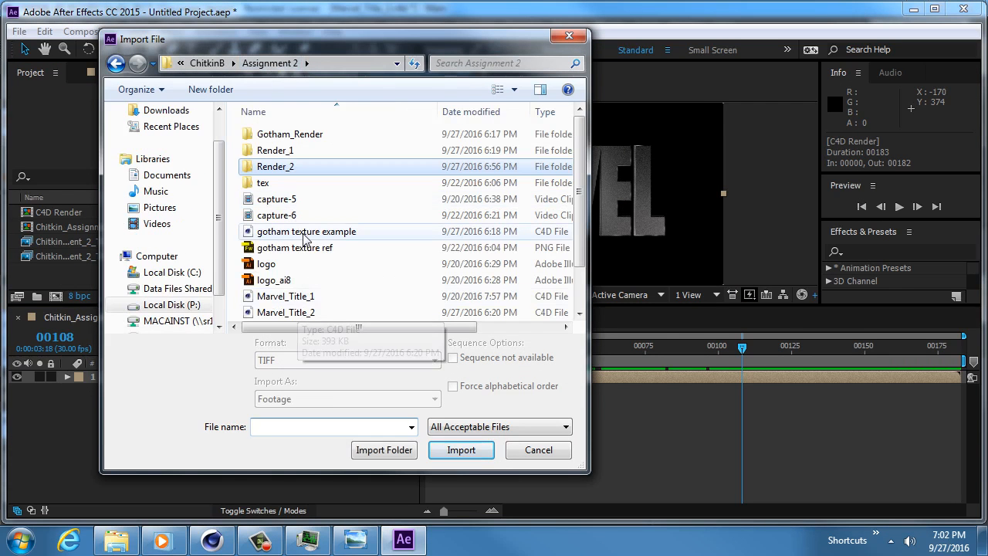
pyautogui.moveTo(580, 135); pyautogui.dragTo(582, 172)
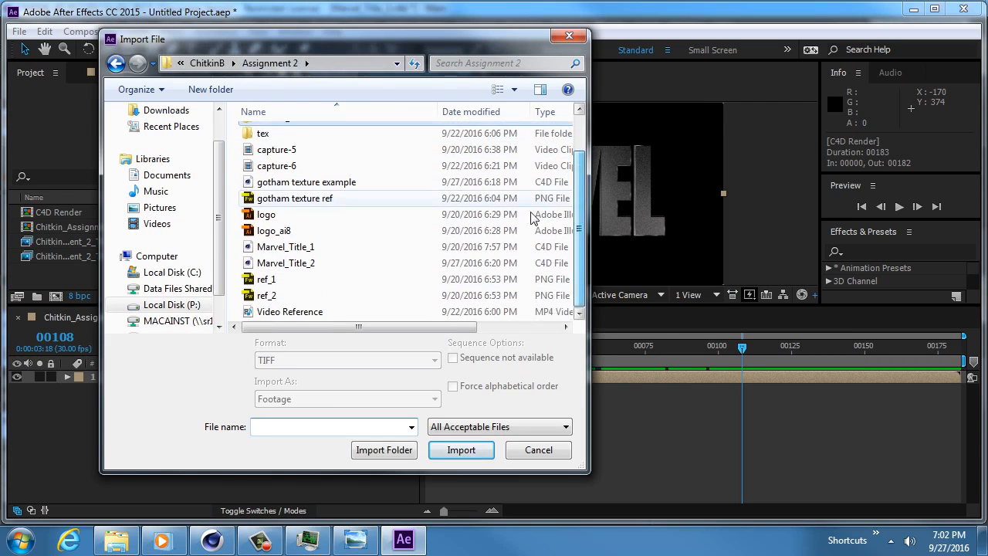
pyautogui.click(290, 311)
pyautogui.click(463, 450)
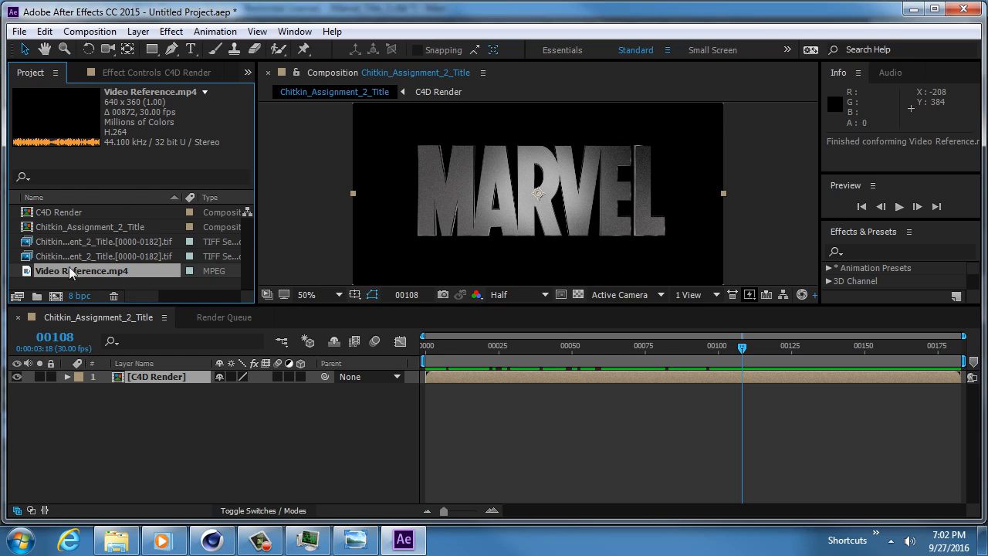
# Create a composition from Video Reference.mp4 and scrub it to the Marvel Studios logo at frame 749
pyautogui.moveTo(64, 268); pyautogui.dragTo(55, 297)
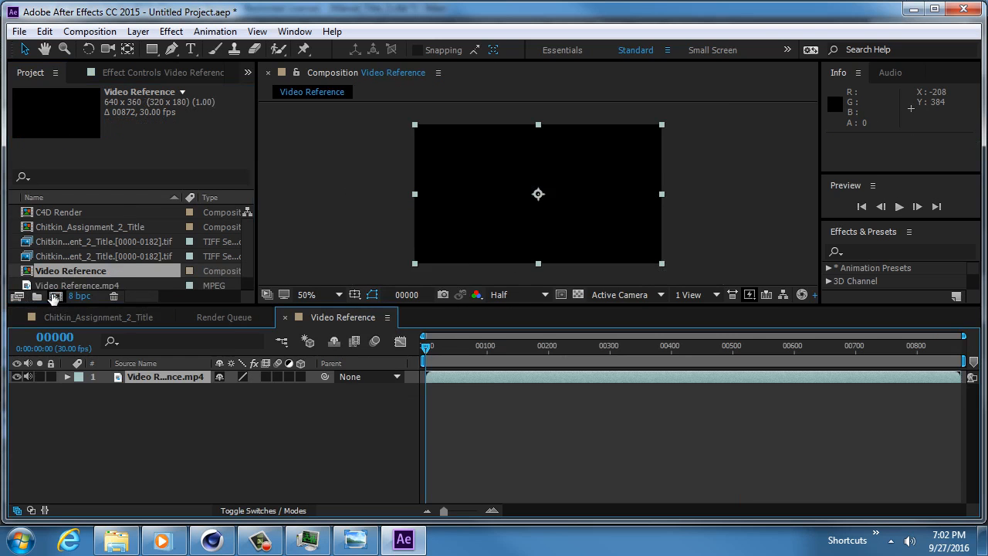
pyautogui.moveTo(426, 349); pyautogui.dragTo(885, 347)
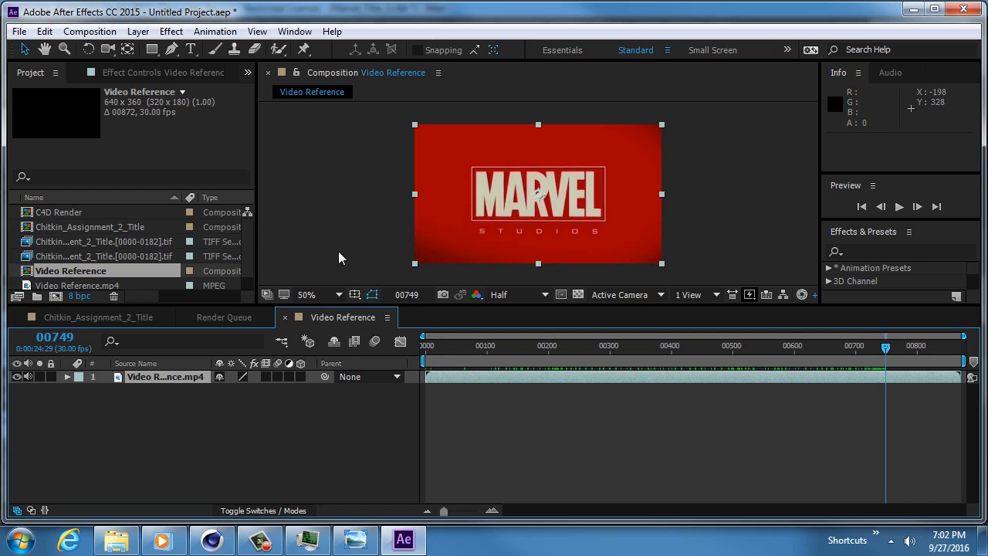
# Return to the title composition at frame 50 and start a new solid named Background
pyautogui.click(97, 316)
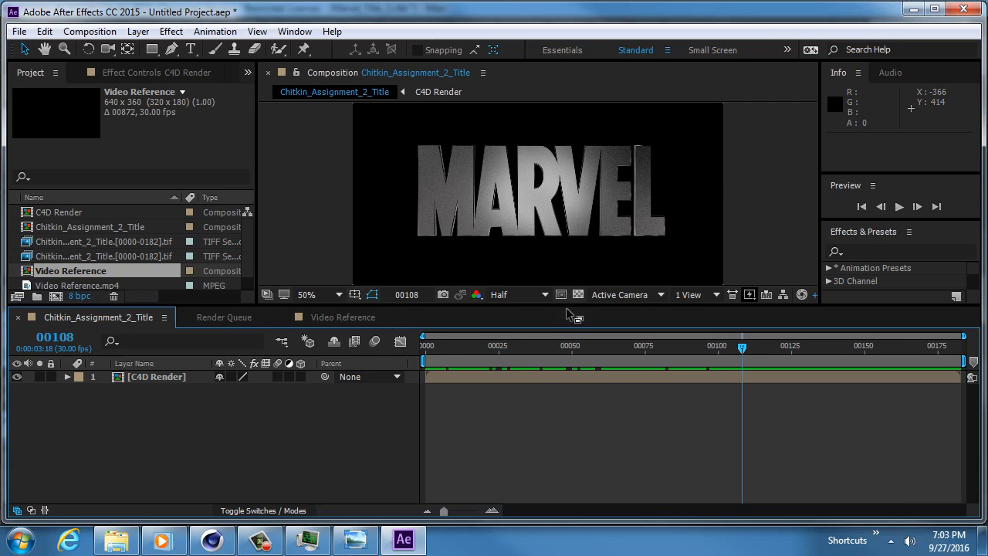
pyautogui.moveTo(650, 345); pyautogui.dragTo(572, 347)
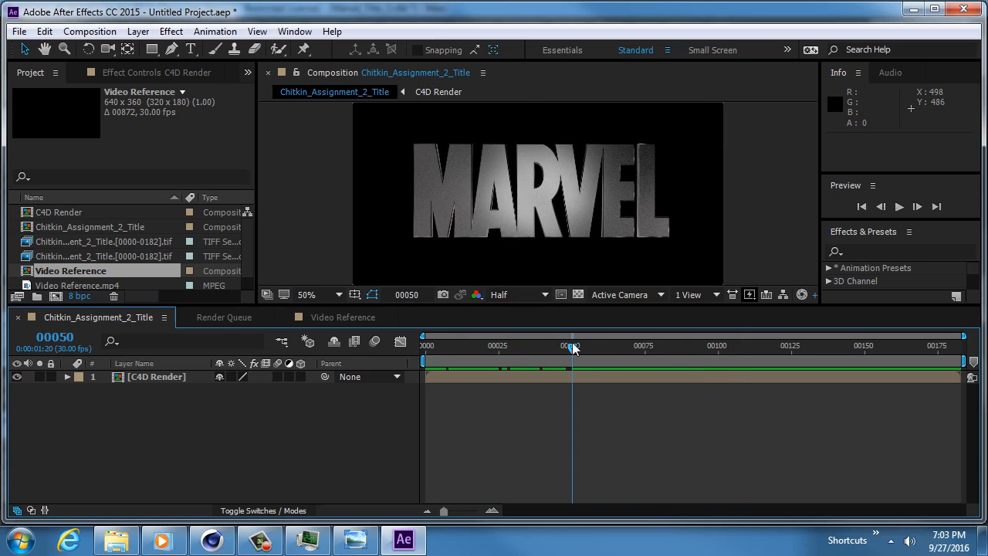
pyautogui.click(89, 31)
pyautogui.moveTo(139, 33)
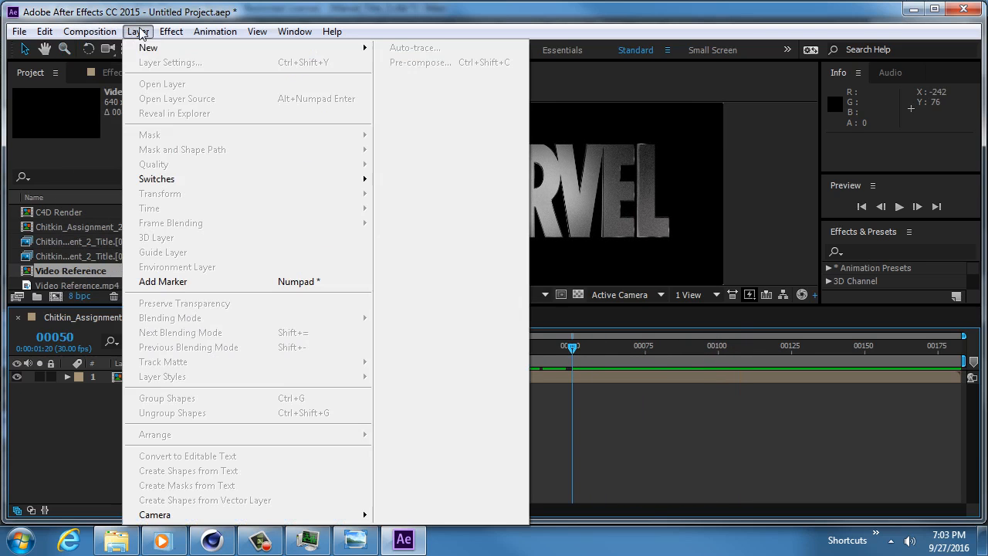
pyautogui.moveTo(150, 50)
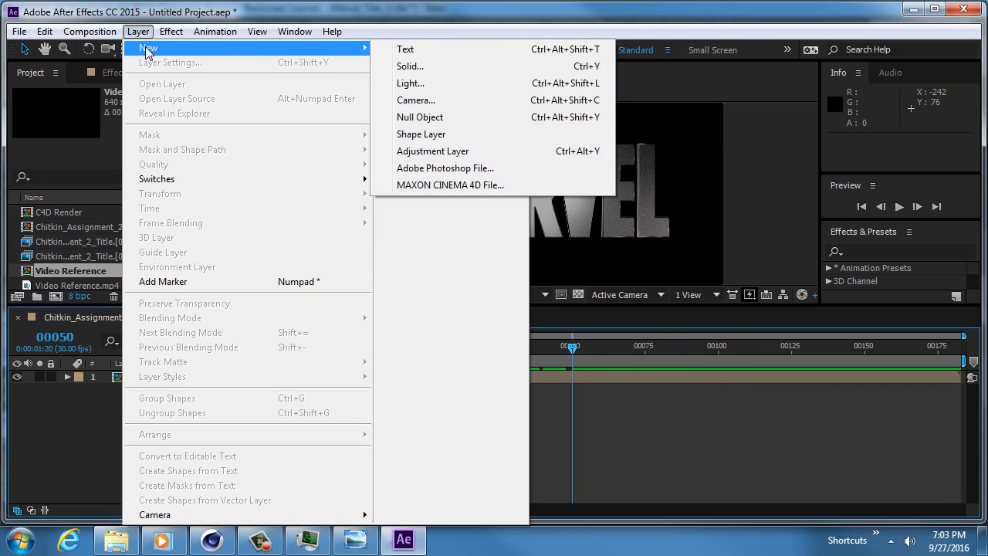
pyautogui.click(469, 65)
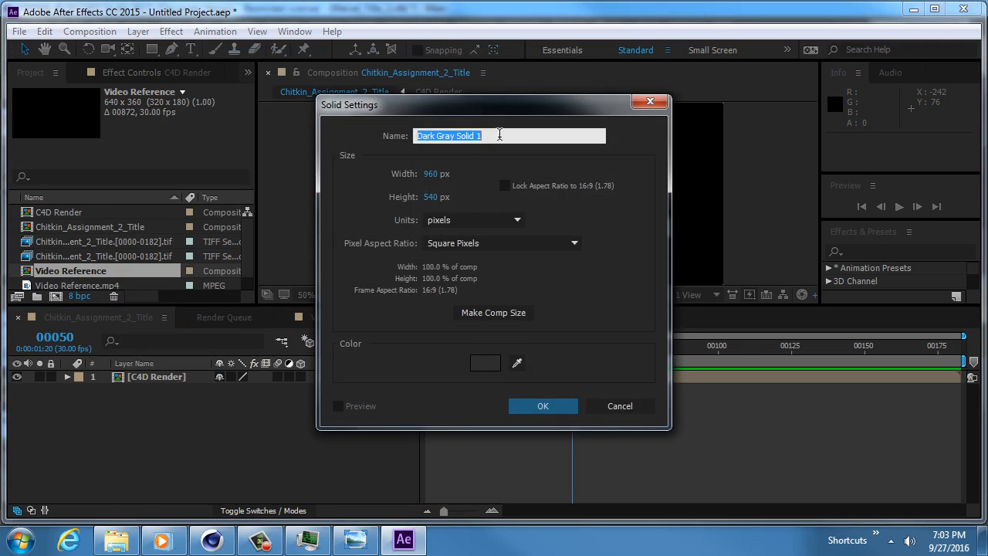
pyautogui.write('Background')
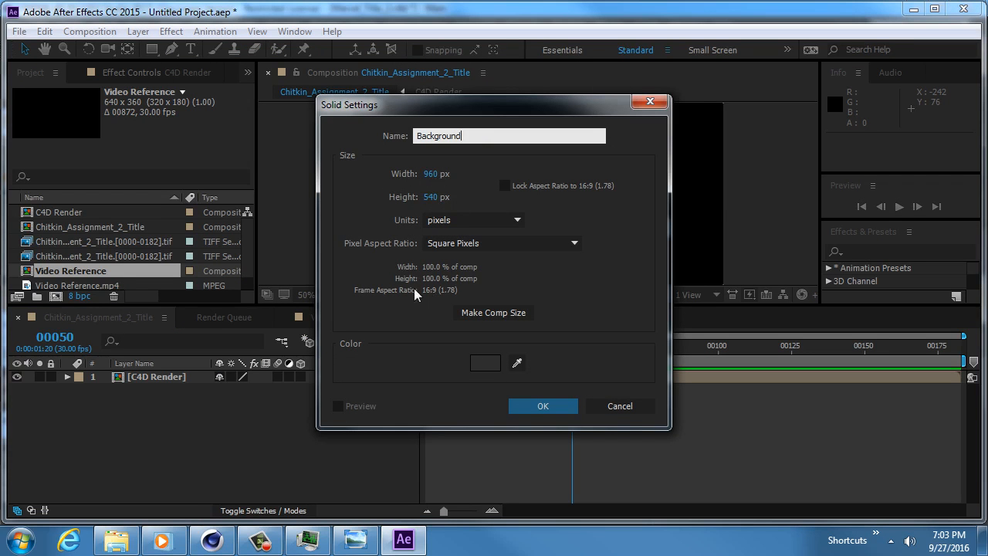
# Set the Background solid's color to RGB 159, 0, 0 and create the layer
pyautogui.click(484, 363)
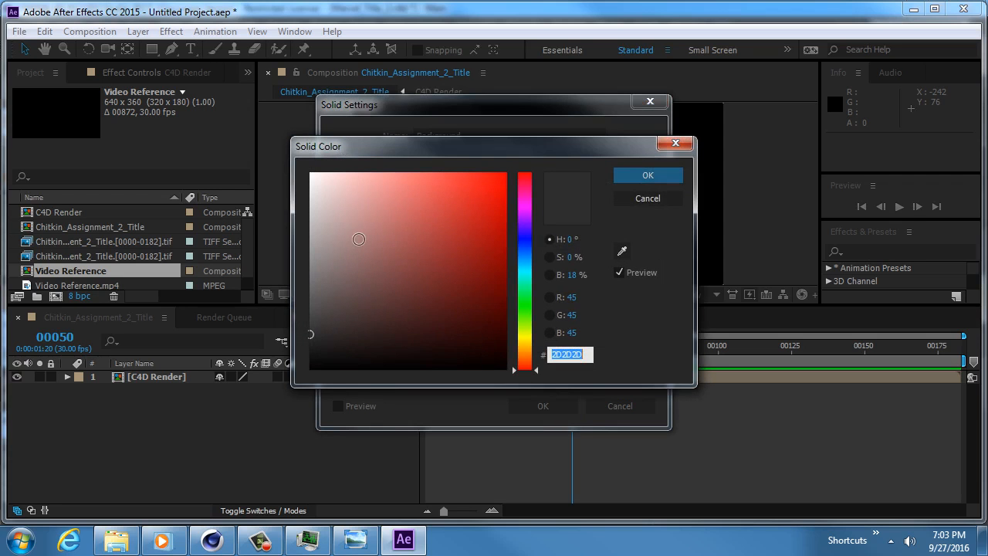
pyautogui.click(573, 298)
pyautogui.write('159')
pyautogui.press('Tab')
pyautogui.write('0')
pyautogui.press('Tab')
pyautogui.write('0')
pyautogui.click(671, 174)
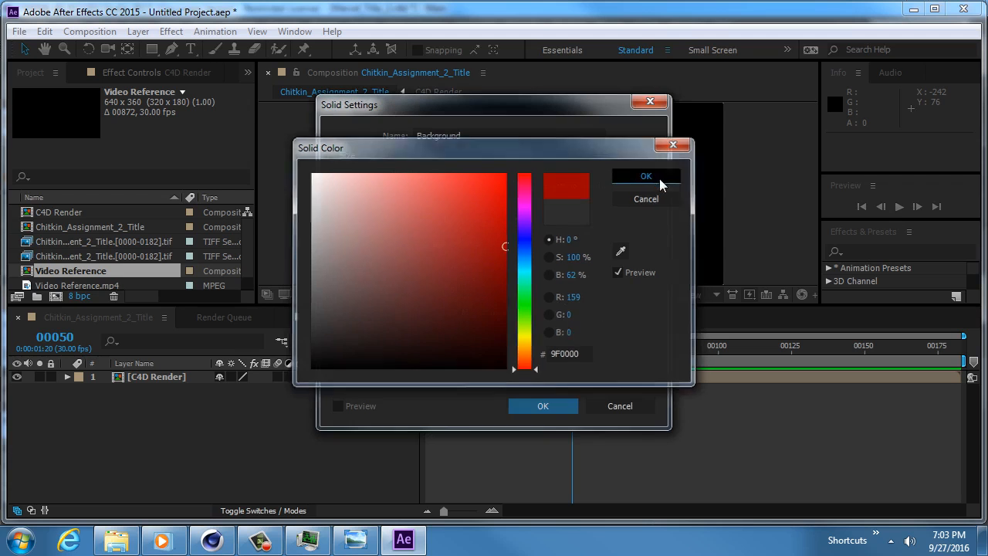
pyautogui.click(543, 407)
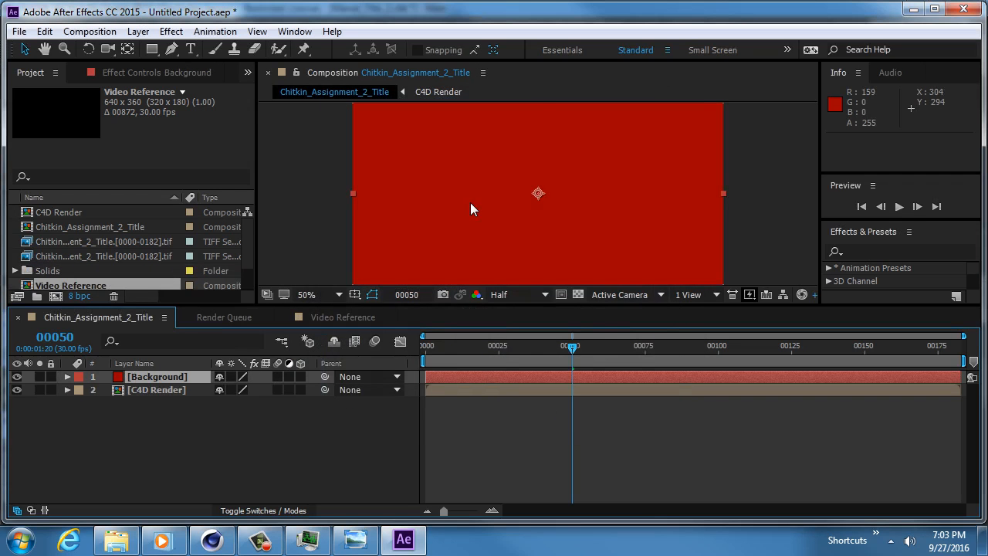
# Fit and enlarge the composition view, and move the Background layer below the C4D Render layer
pyautogui.hotkey('shift', '/')
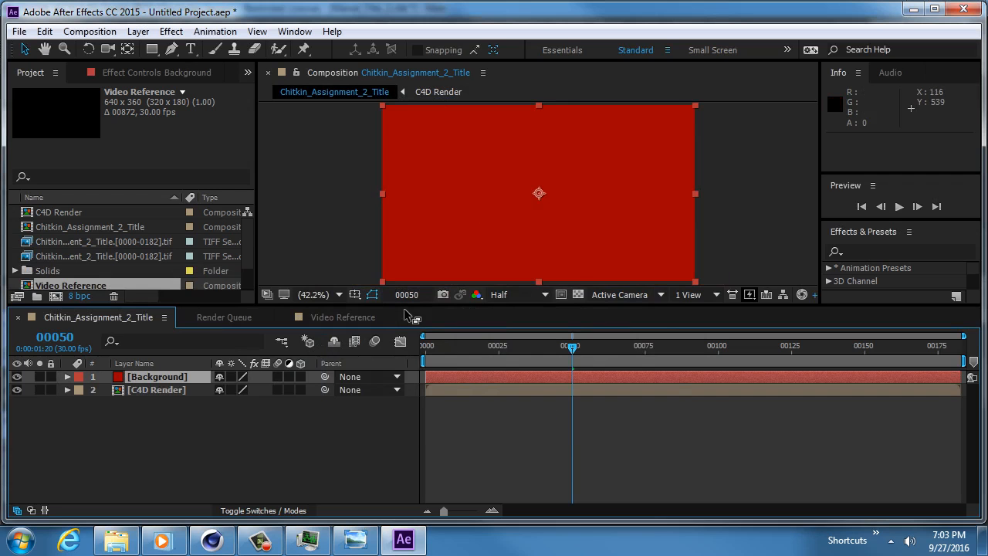
pyautogui.moveTo(405, 309); pyautogui.dragTo(404, 366)
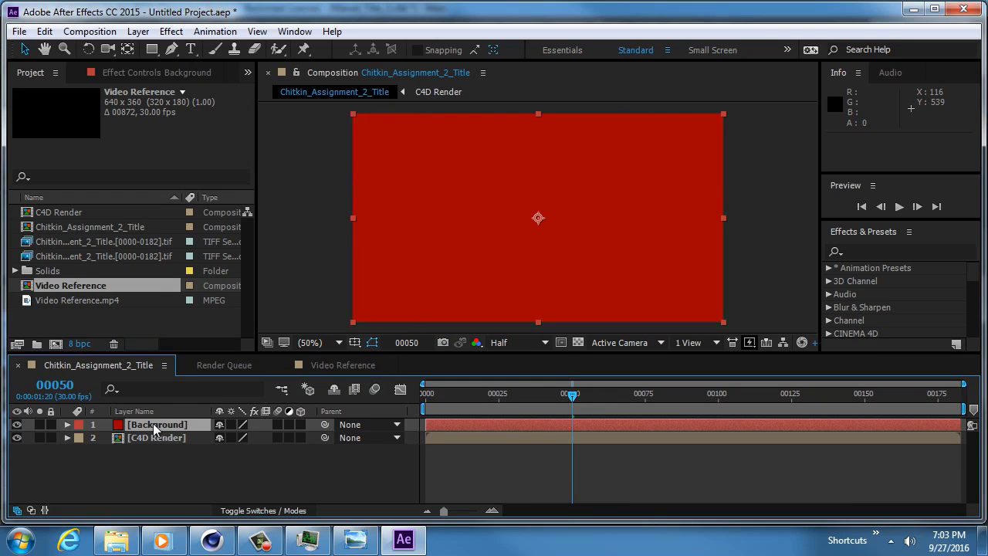
pyautogui.moveTo(153, 423); pyautogui.dragTo(153, 446)
pyautogui.moveTo(153, 446); pyautogui.dragTo(153, 446)
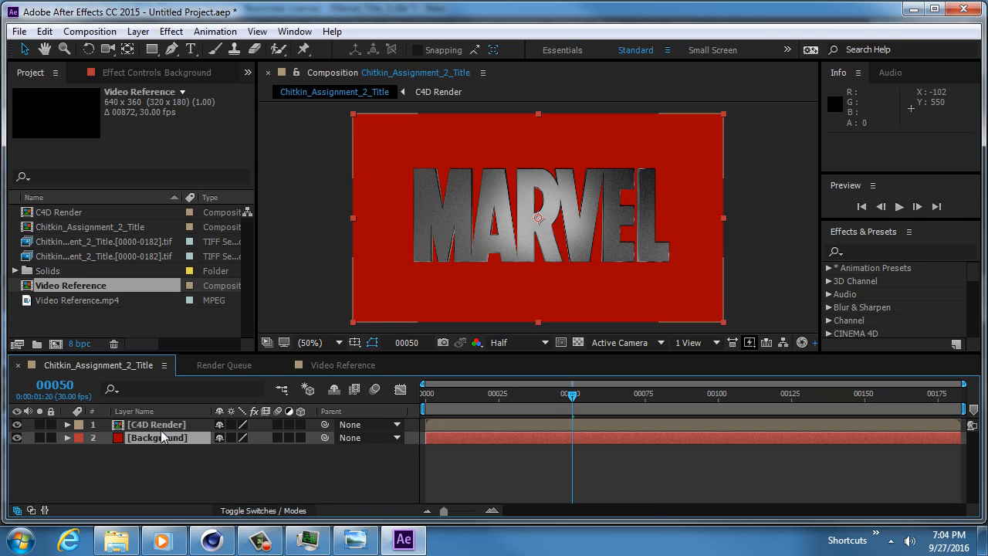
# Examine the darkened corners of the red background in the reference video, minimize the player and deselect the Background layer
pyautogui.click(162, 540)
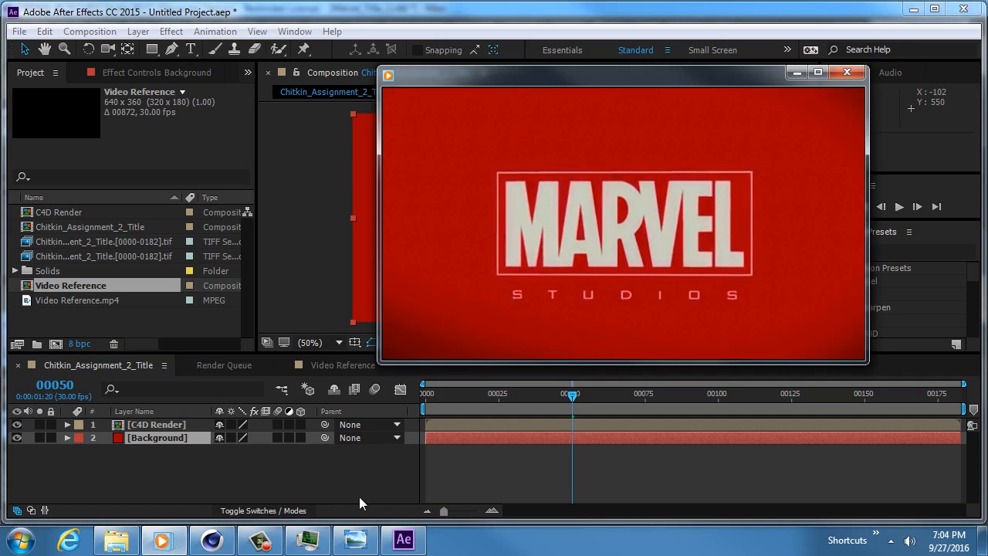
pyautogui.moveTo(388, 345)
pyautogui.moveTo(594, 98)
pyautogui.click(797, 72)
pyautogui.click(137, 462)
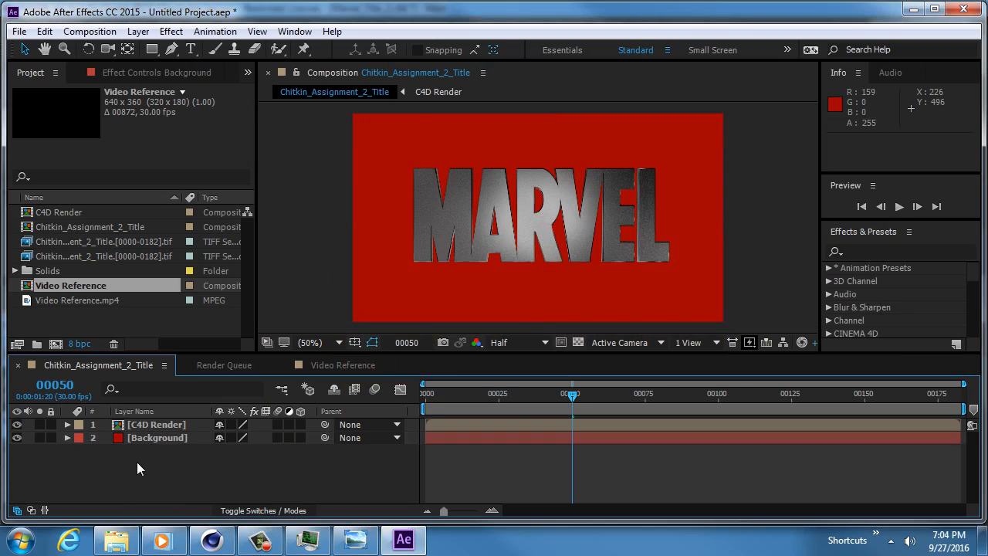
# Create a comp-size solid in dark gray #121212 directly above the Background layer
pyautogui.click(158, 438)
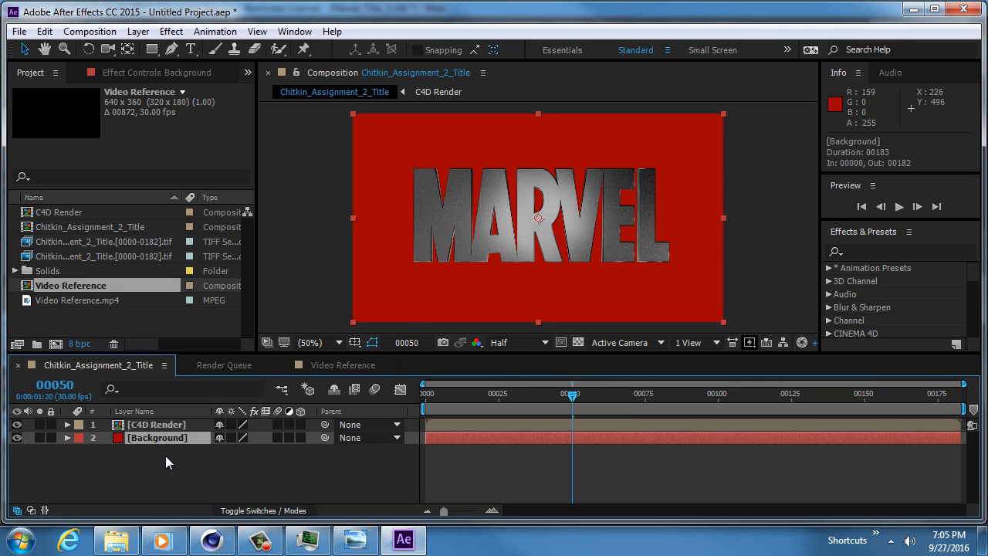
pyautogui.click(166, 455)
pyautogui.click(158, 438)
pyautogui.click(89, 31)
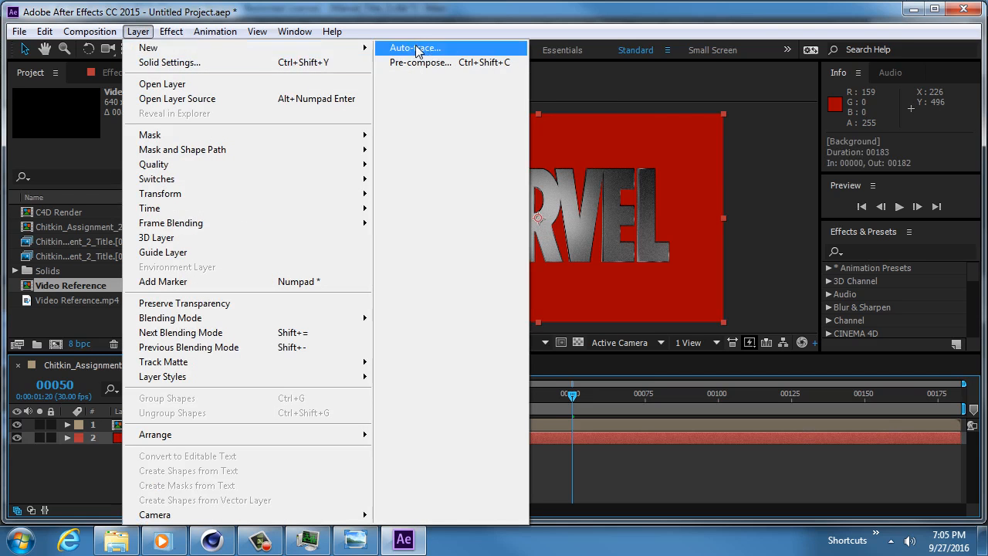
pyautogui.moveTo(270, 48)
pyautogui.click(438, 66)
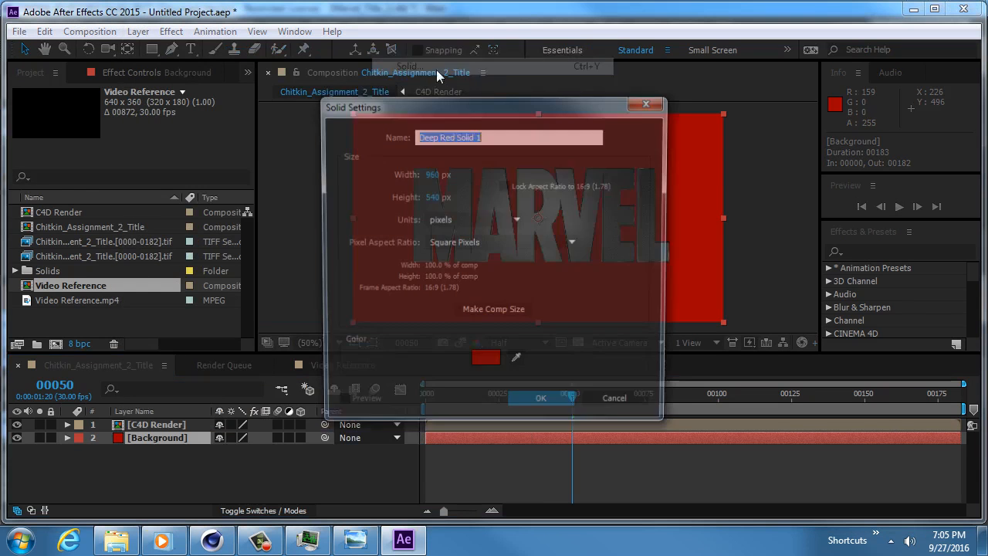
pyautogui.click(486, 357)
pyautogui.moveTo(506, 244)
pyautogui.mouseDown()
pyautogui.moveTo(503, 335)
pyautogui.moveTo(286, 355)
pyautogui.mouseUp()
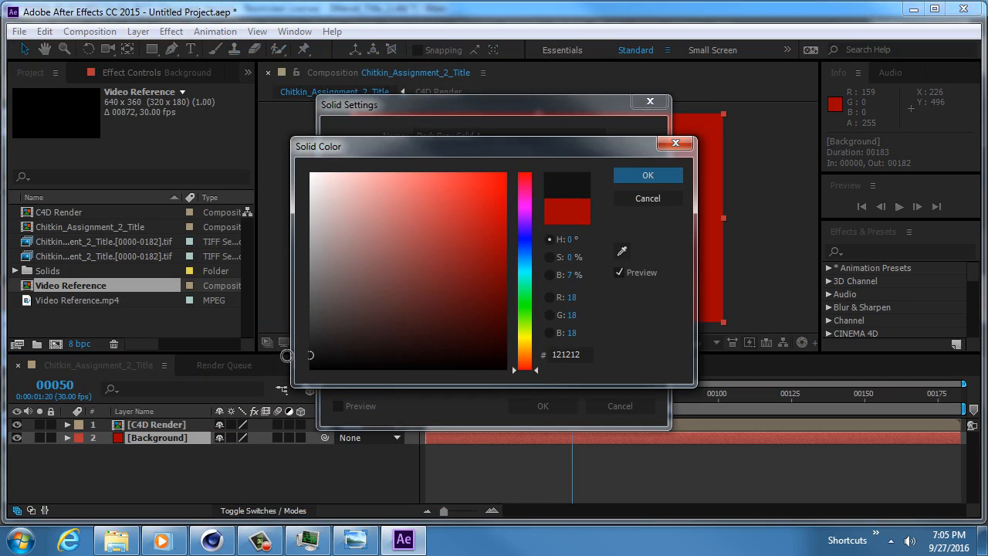
pyautogui.click(648, 175)
pyautogui.click(543, 406)
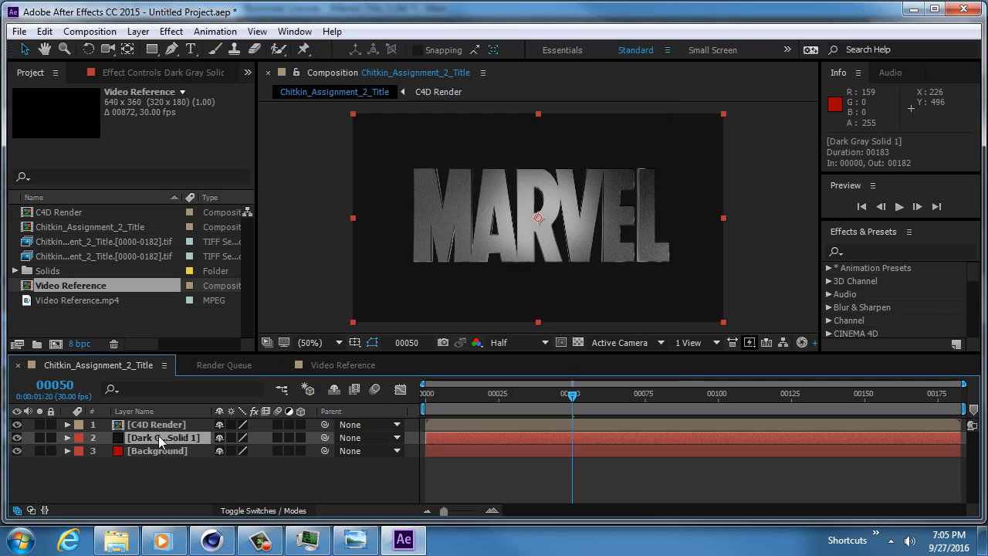
# Draw a closed, curved four-point mask around the MARVEL title on the dark gray solid with the Pen tool
pyautogui.click(170, 51)
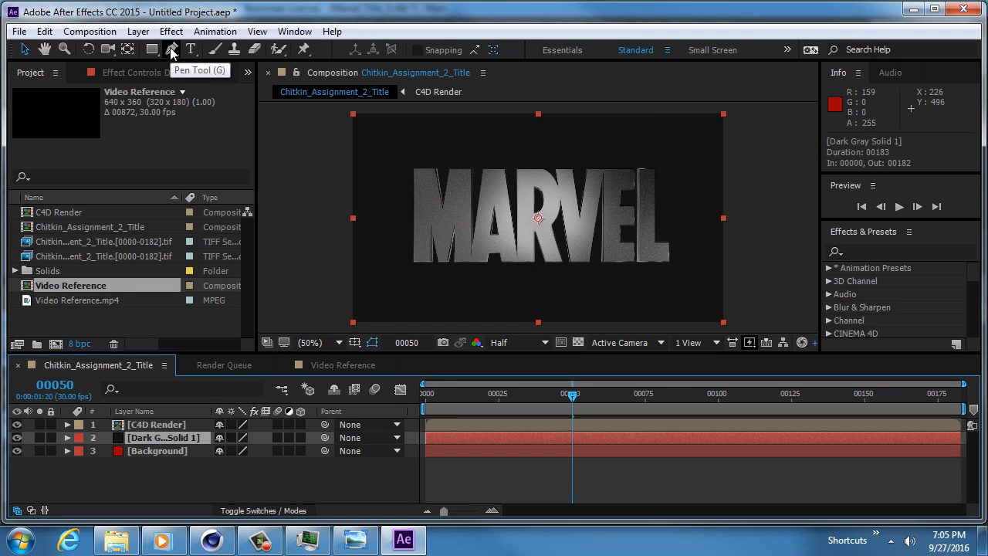
pyautogui.click(171, 49)
pyautogui.press(',')
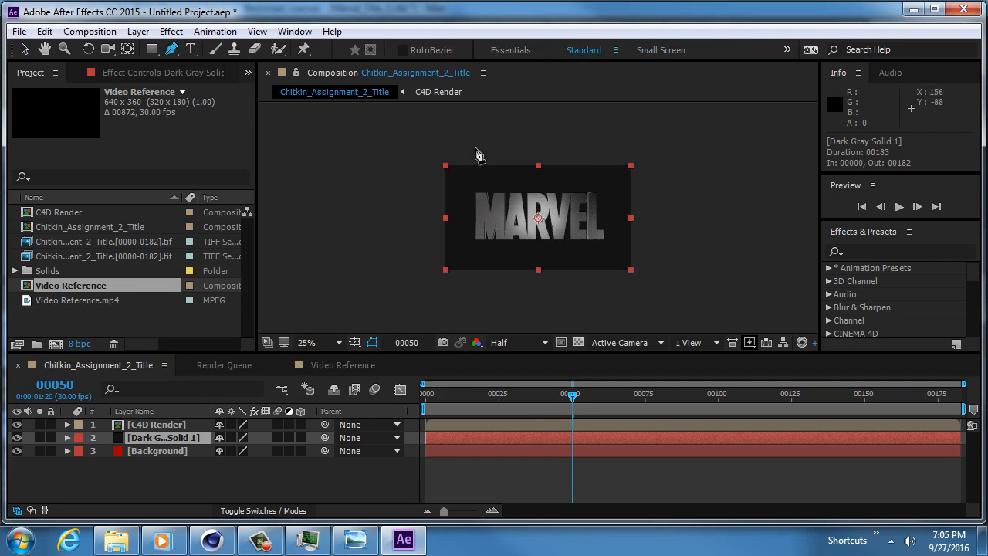
pyautogui.moveTo(457, 152); pyautogui.dragTo(428, 162)
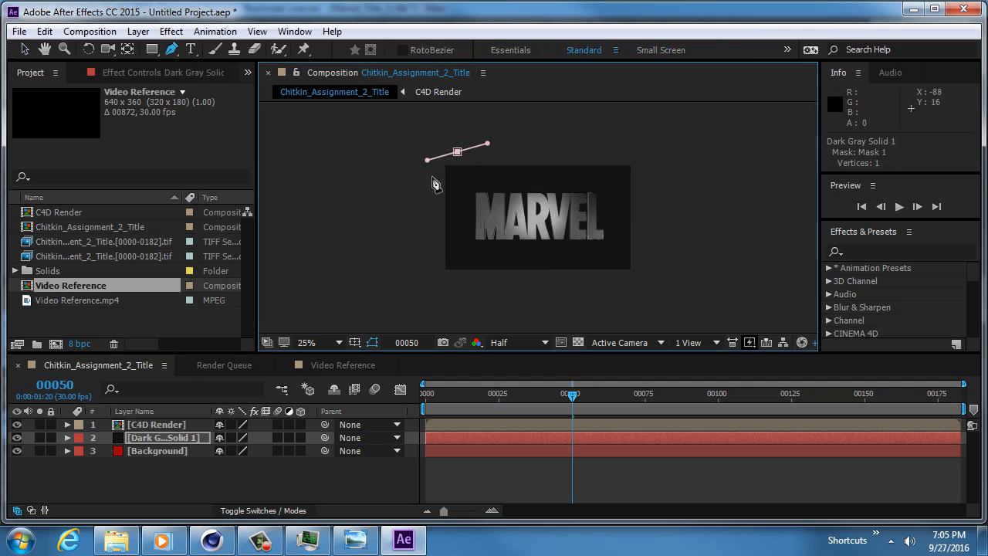
pyautogui.moveTo(461, 253); pyautogui.dragTo(497, 273)
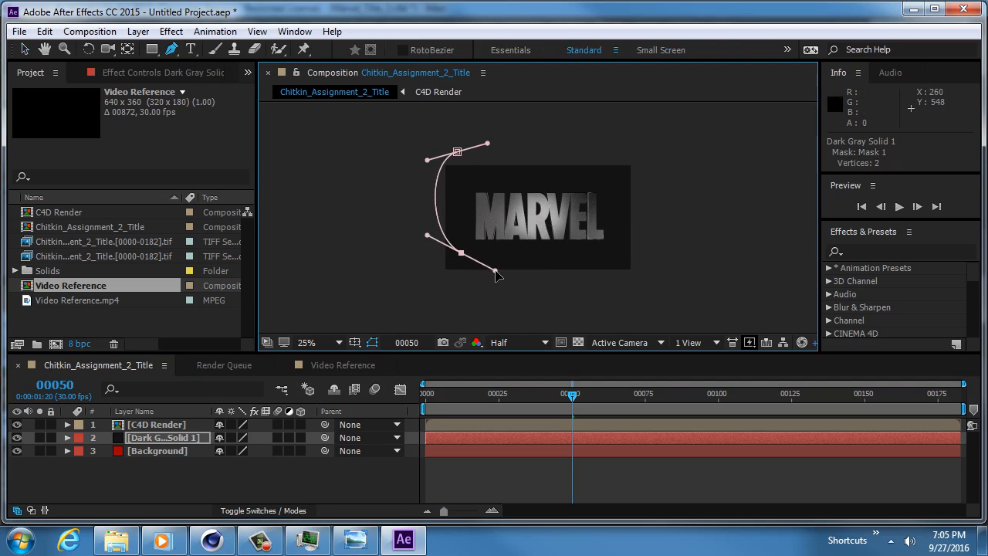
pyautogui.moveTo(618, 263); pyautogui.dragTo(638, 250)
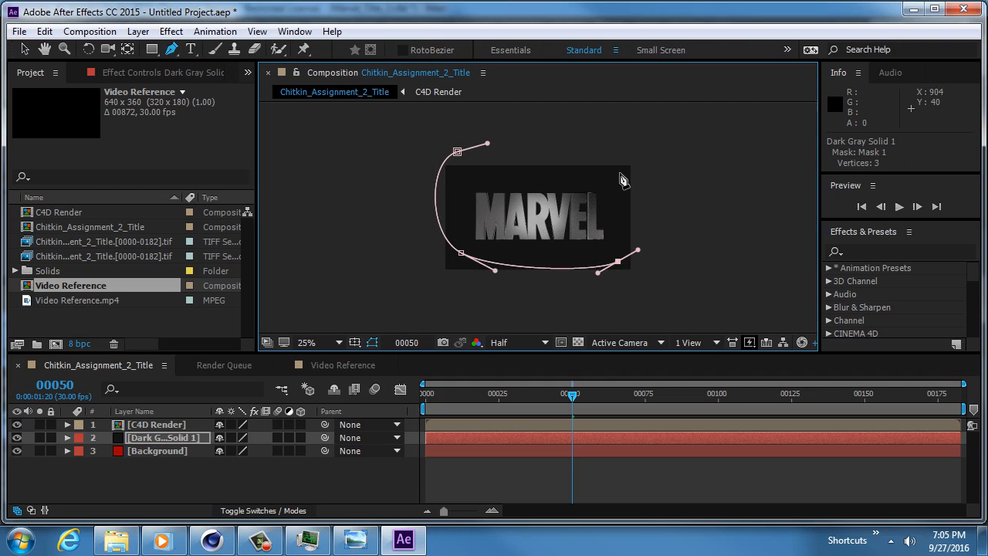
pyautogui.moveTo(620, 173); pyautogui.dragTo(593, 170)
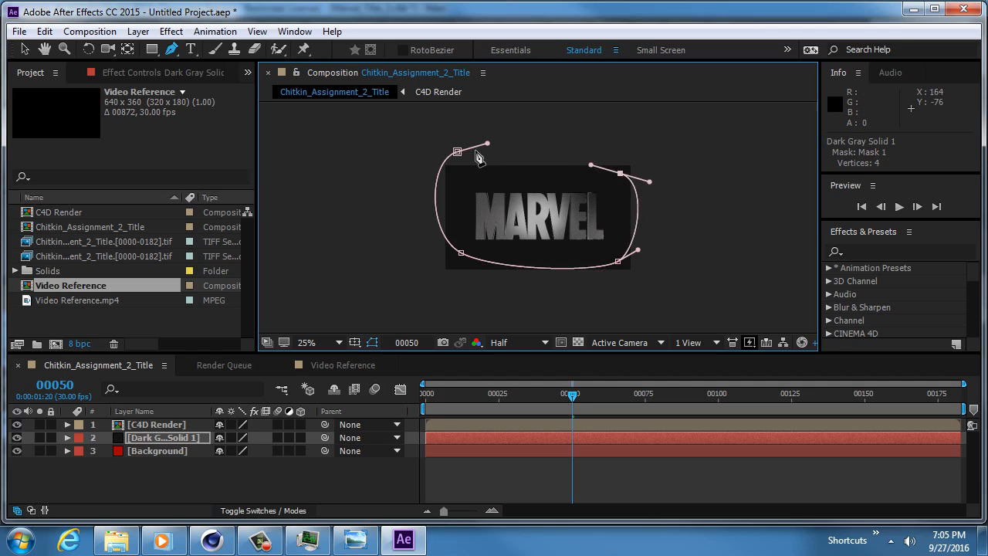
pyautogui.click(457, 151)
pyautogui.moveTo(457, 152)
pyautogui.mouseDown()
pyautogui.moveTo(437, 160)
pyautogui.moveTo(447, 156)
pyautogui.mouseUp()
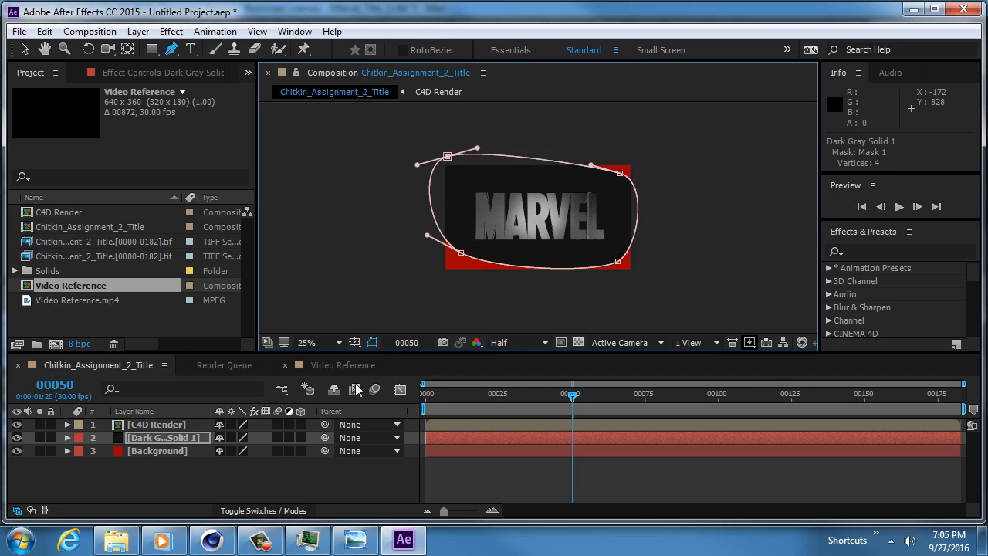
# Set the dark gray solid's mask mode to Subtract
pyautogui.click(195, 437)
pyautogui.press('m')
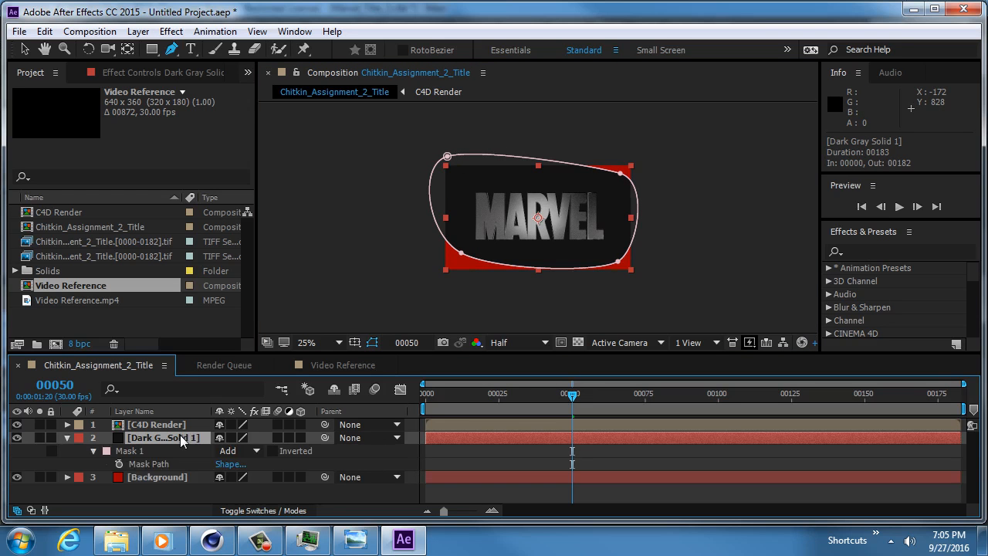
pyautogui.click(237, 453)
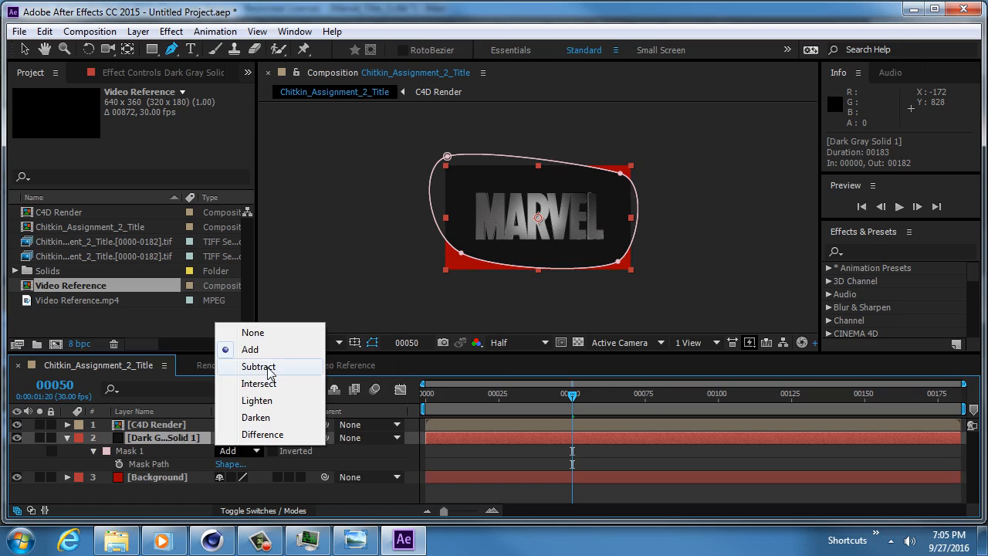
pyautogui.click(267, 366)
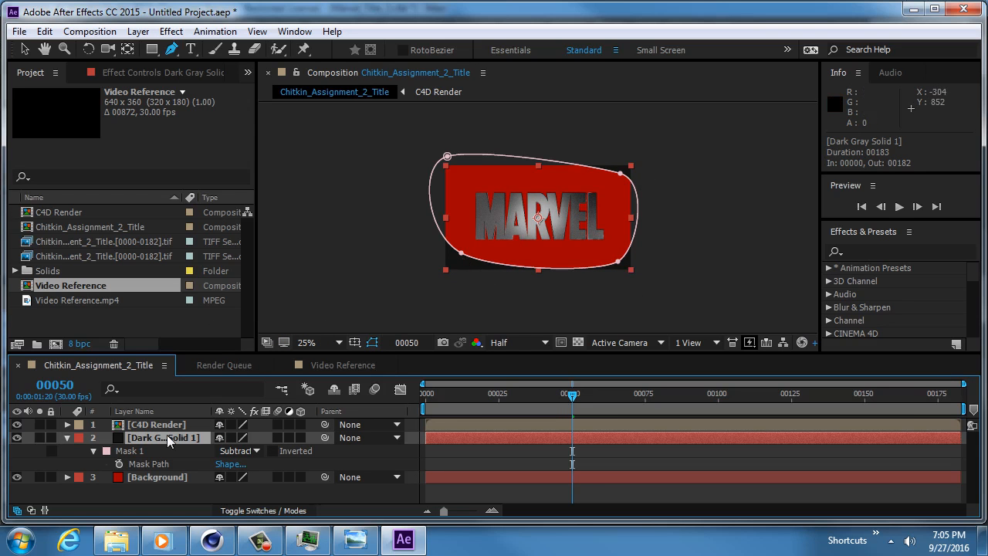
# Check the dark corners in the reference video and set the dark gray solid's mask feather to 196 pixels
pyautogui.click(163, 540)
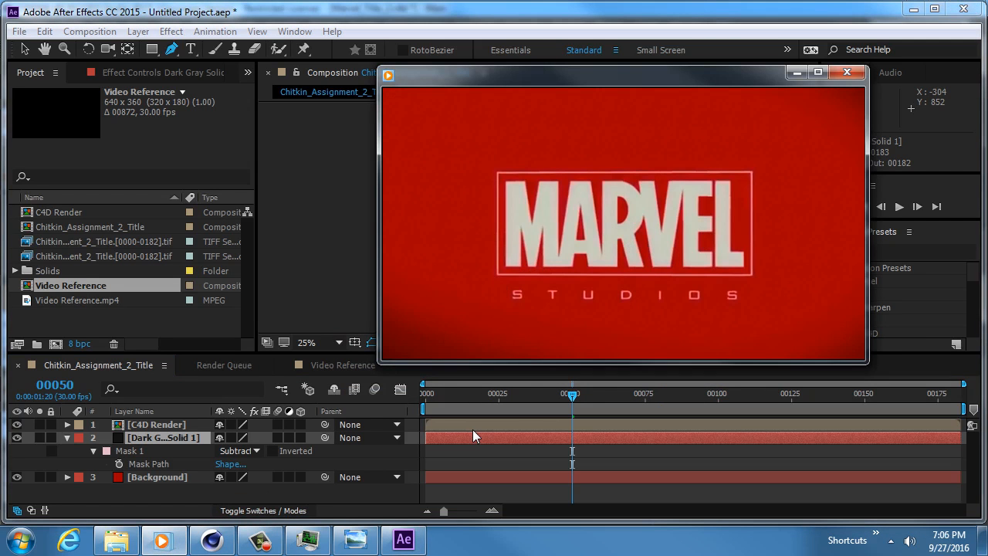
pyautogui.click(622, 6)
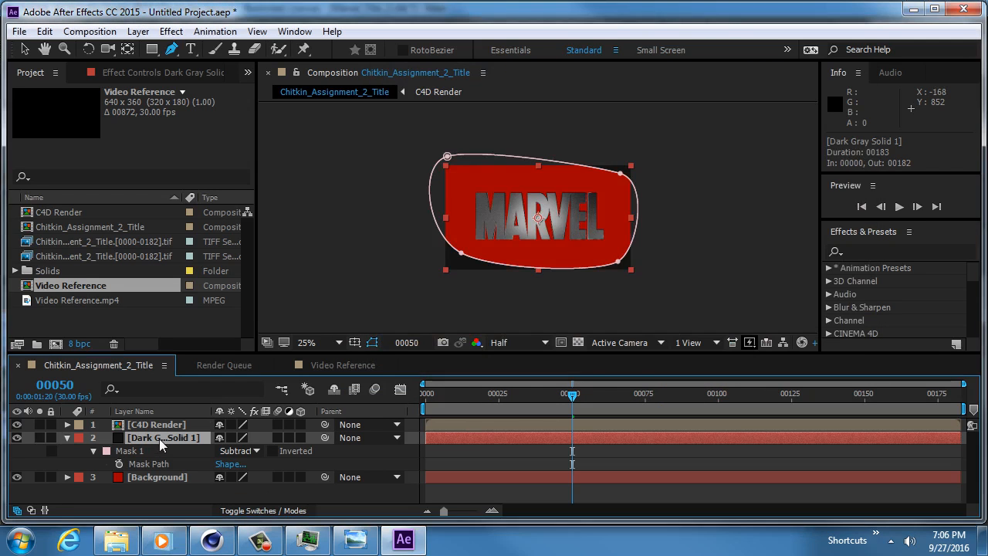
pyautogui.press('f')
pyautogui.moveTo(232, 464); pyautogui.dragTo(408, 481)
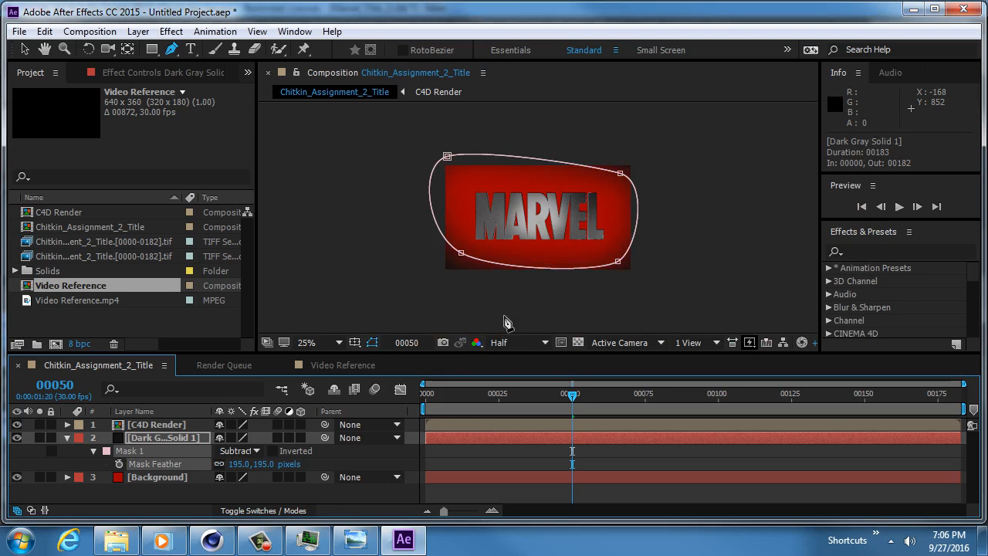
pyautogui.scroll(2, 554, 235)
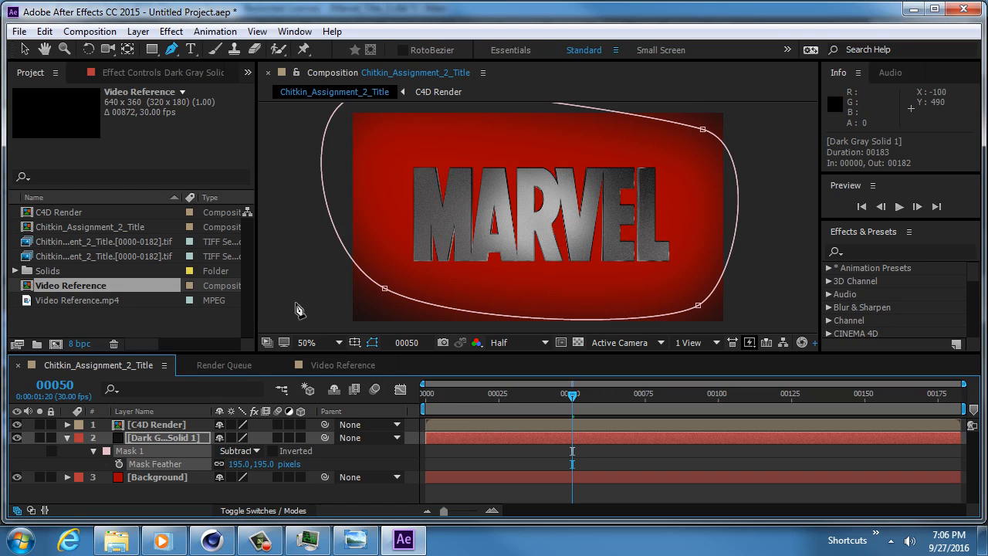
pyautogui.moveTo(236, 464); pyautogui.dragTo(240, 464)
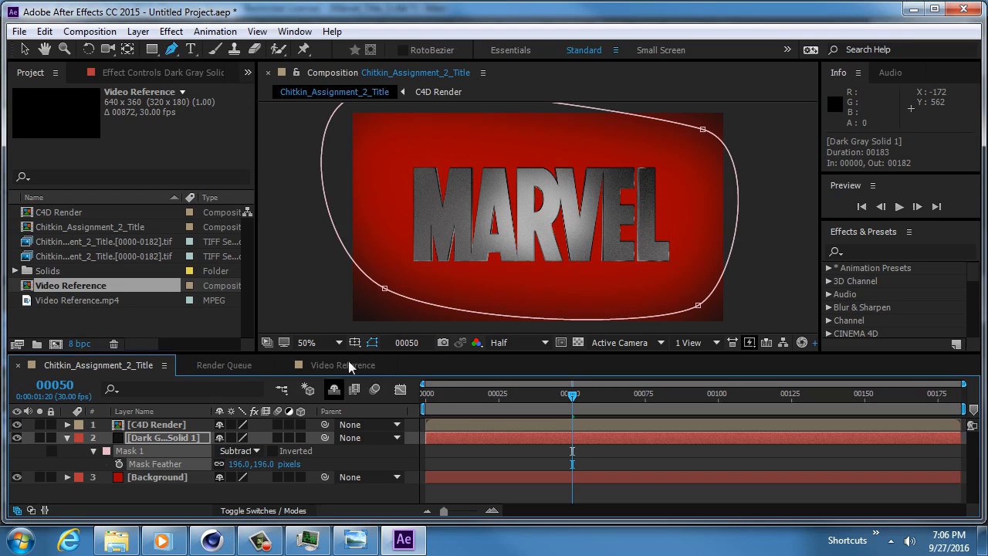
# Move the mask's two lower points and its upper-right point outward toward the frame corners
pyautogui.moveTo(384, 289); pyautogui.dragTo(373, 309)
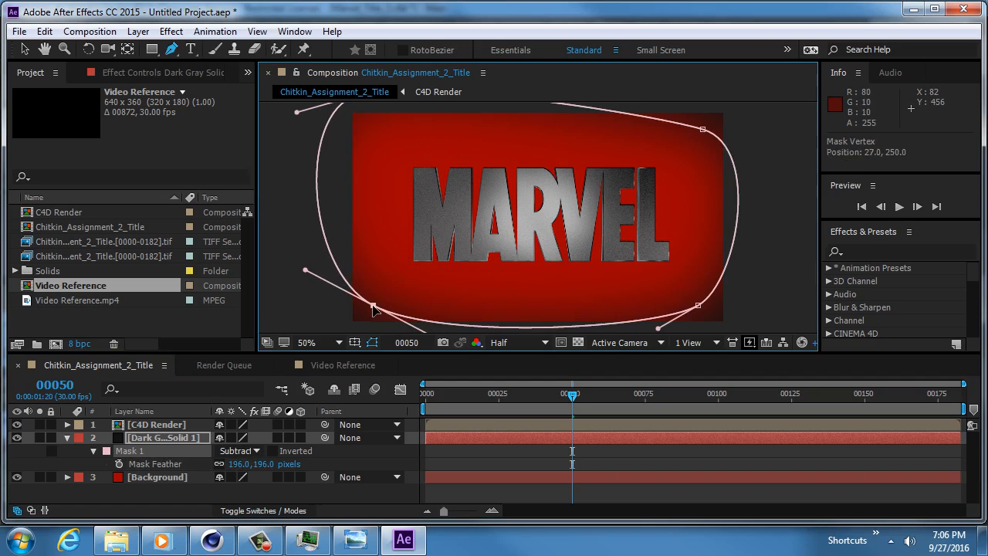
pyautogui.moveTo(698, 307); pyautogui.dragTo(710, 309)
pyautogui.moveTo(697, 169)
pyautogui.mouseDown(button='middle')
pyautogui.moveTo(675, 185)
pyautogui.moveTo(684, 169)
pyautogui.mouseUp(button='middle')
pyautogui.moveTo(689, 132); pyautogui.dragTo(697, 121)
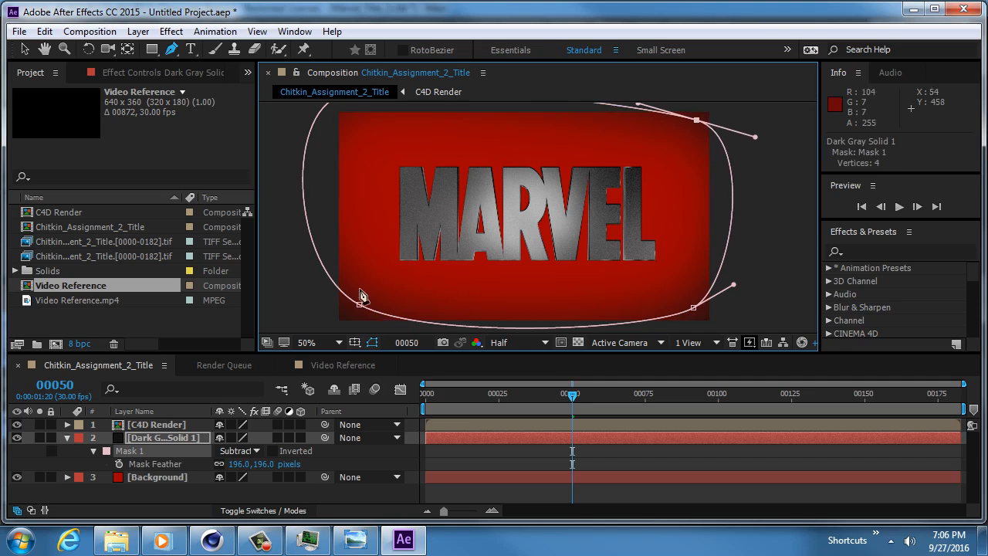
# Compare the corner shading with the reference video and lower the dark gray solid's opacity to 61%
pyautogui.click(160, 542)
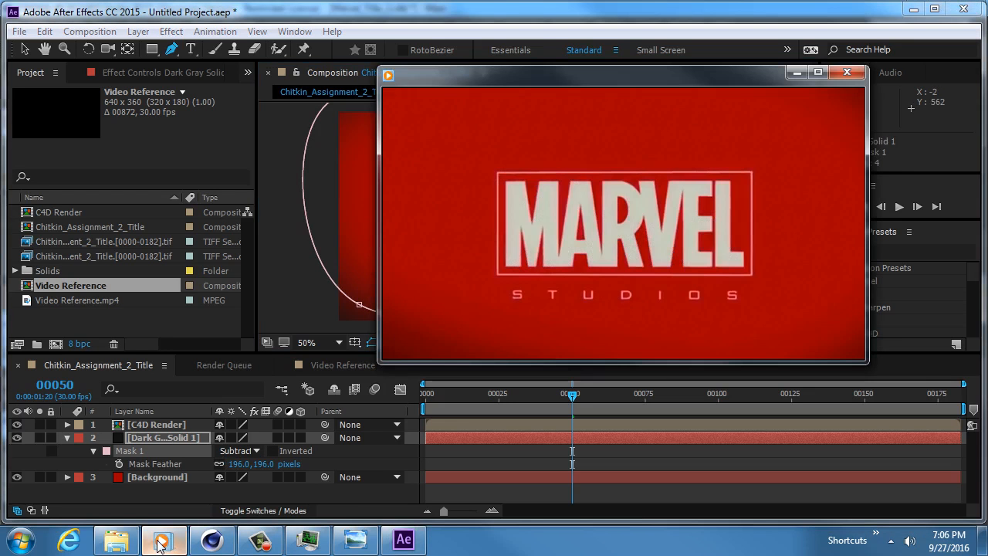
pyautogui.click(161, 542)
pyautogui.click(152, 429)
pyautogui.click(151, 437)
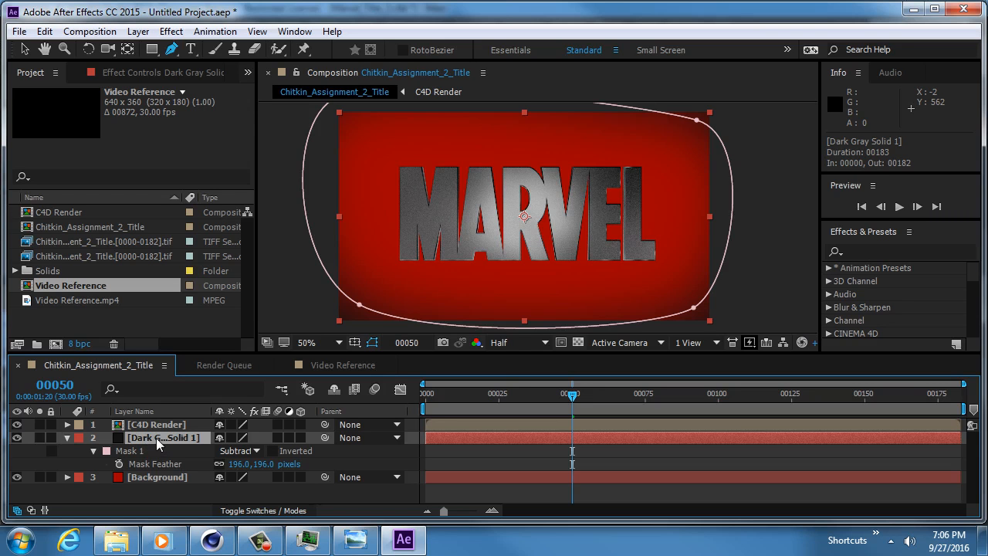
pyautogui.press('t')
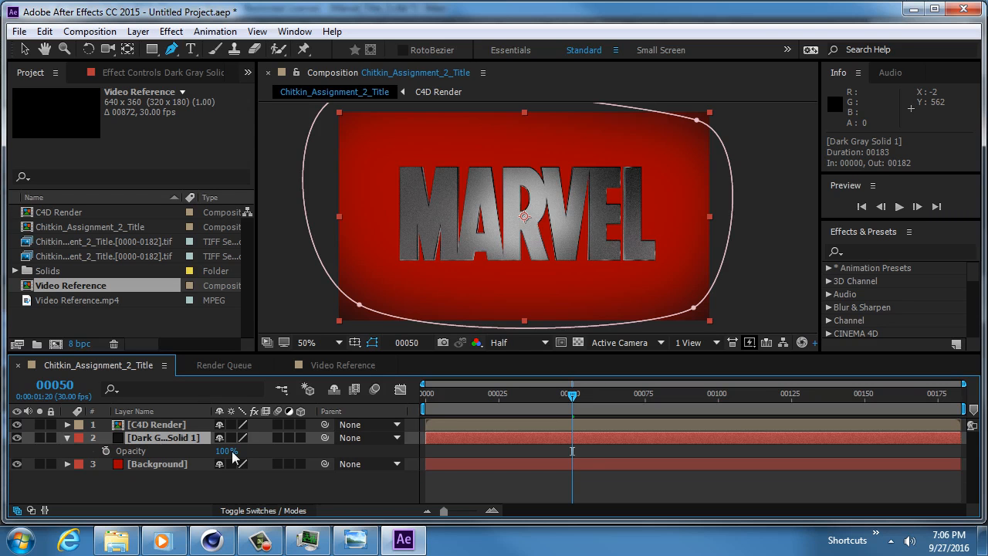
pyautogui.moveTo(229, 454); pyautogui.dragTo(198, 457)
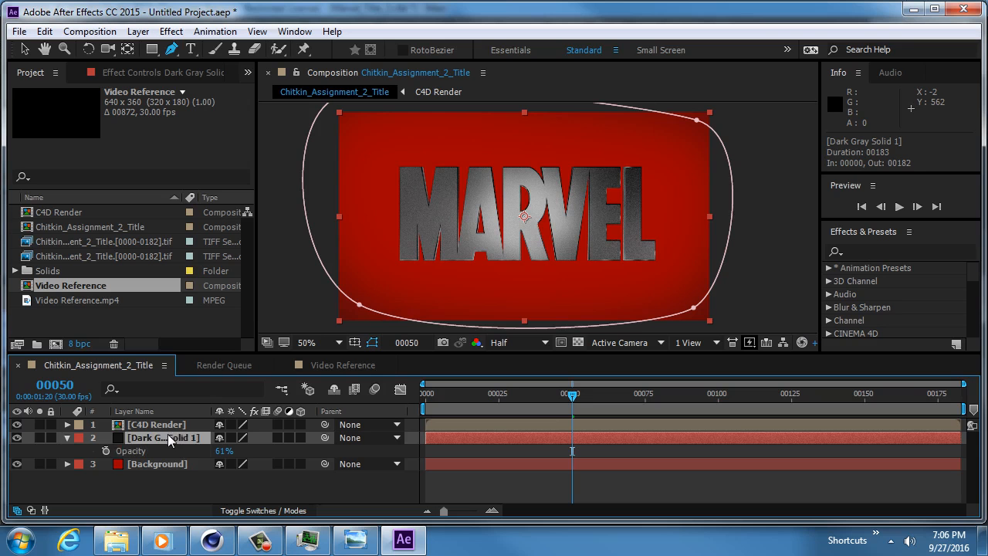
# Rename the dark gray solid layer as vignette
pyautogui.press('Return')
pyautogui.write('vigne')
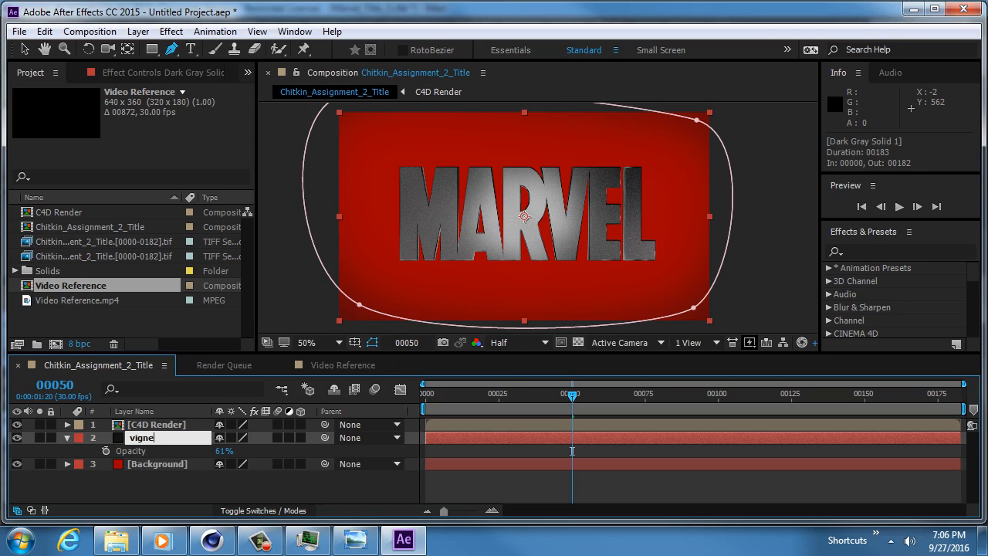
pyautogui.write('tte')
pyautogui.press('Return')
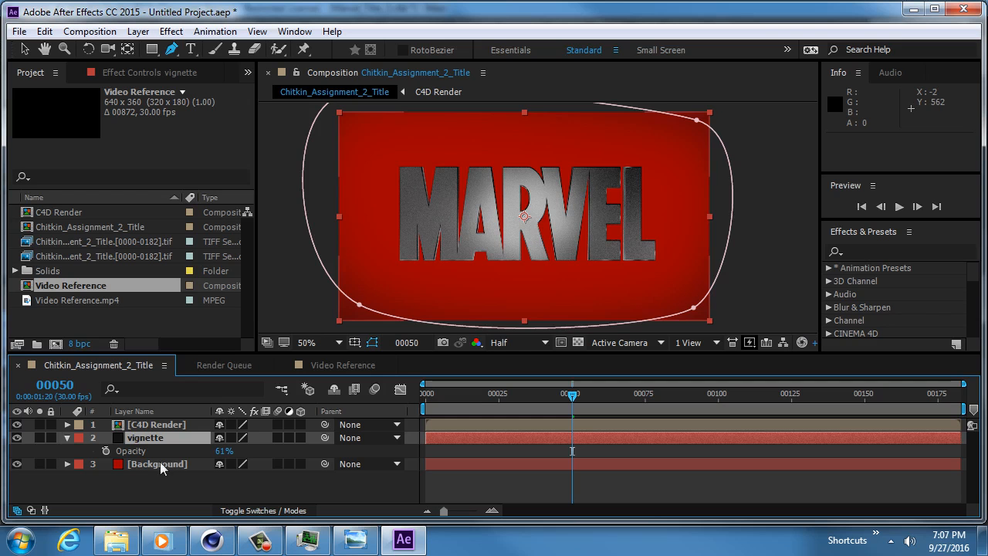
# Select the C4D Render layer and replay the reference video from 00:16, examining the metallic MARVEL title and its light streak beside the composition
pyautogui.click(158, 424)
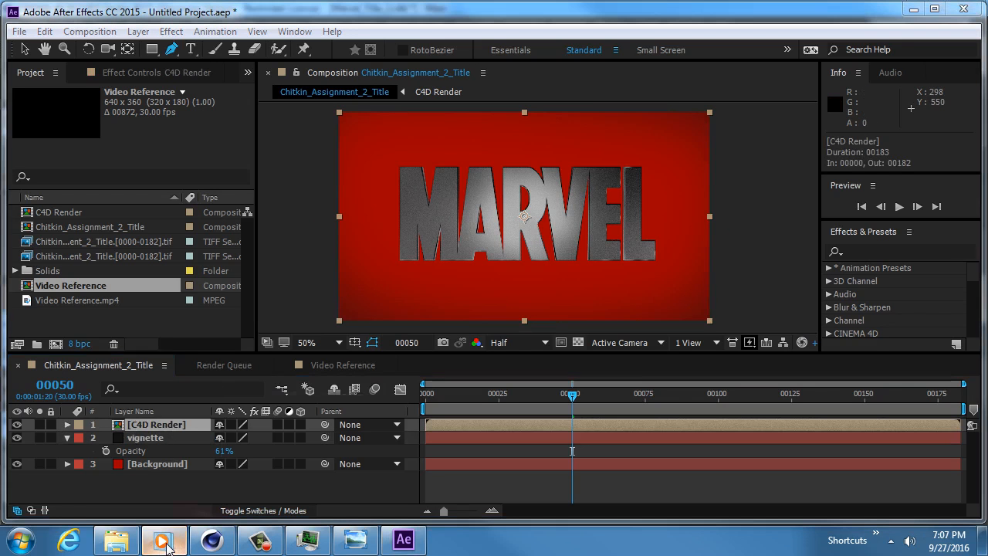
pyautogui.click(164, 542)
pyautogui.moveTo(724, 306)
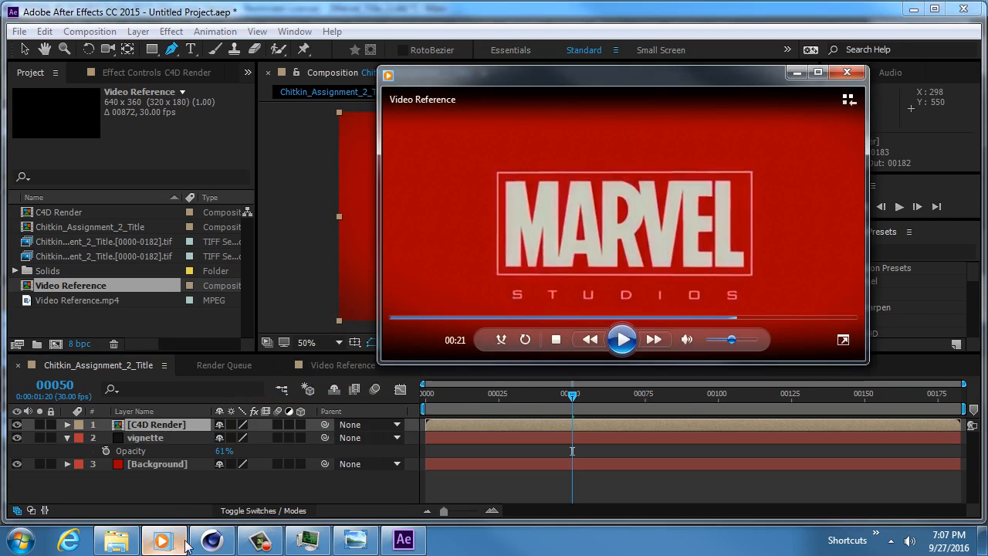
pyautogui.click(669, 318)
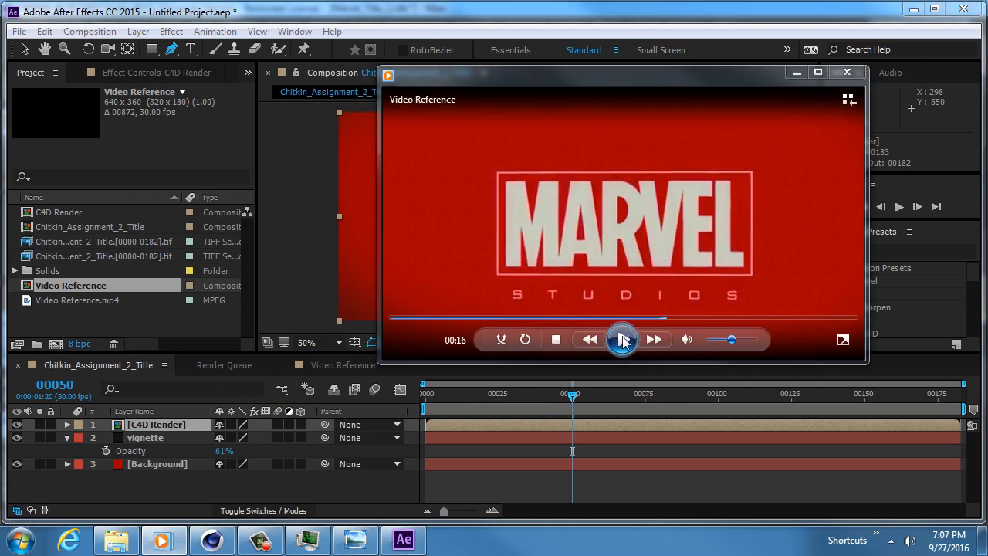
pyautogui.click(622, 340)
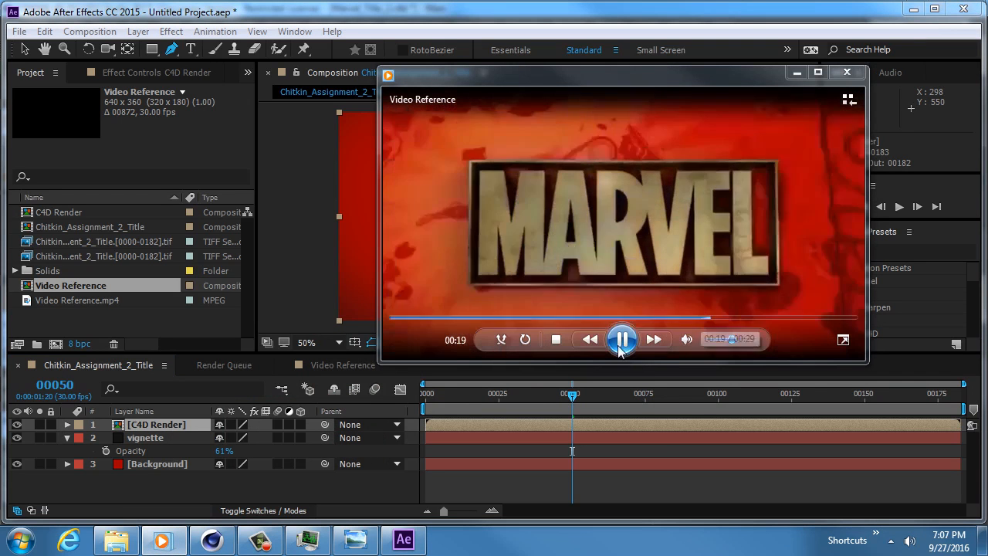
pyautogui.click(622, 341)
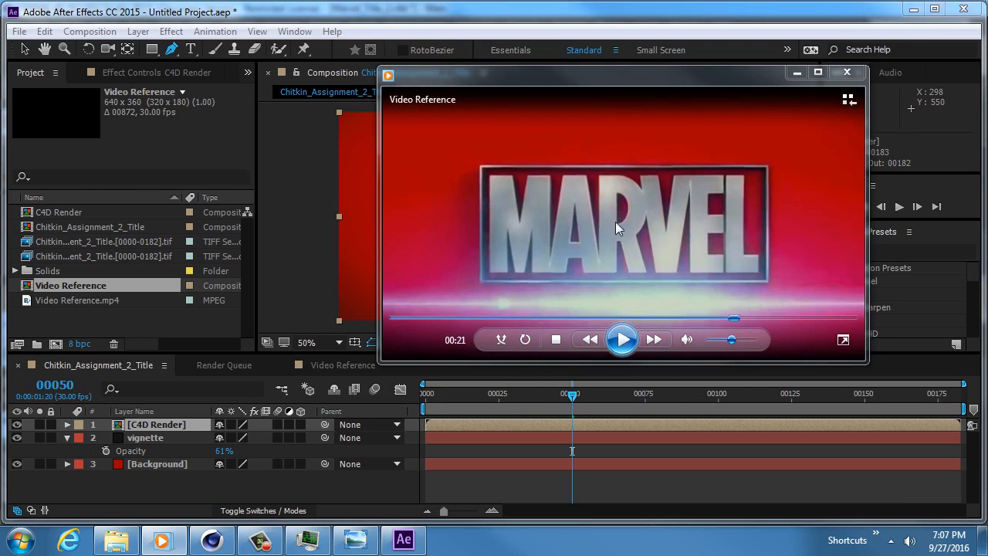
pyautogui.moveTo(603, 75); pyautogui.dragTo(608, 196)
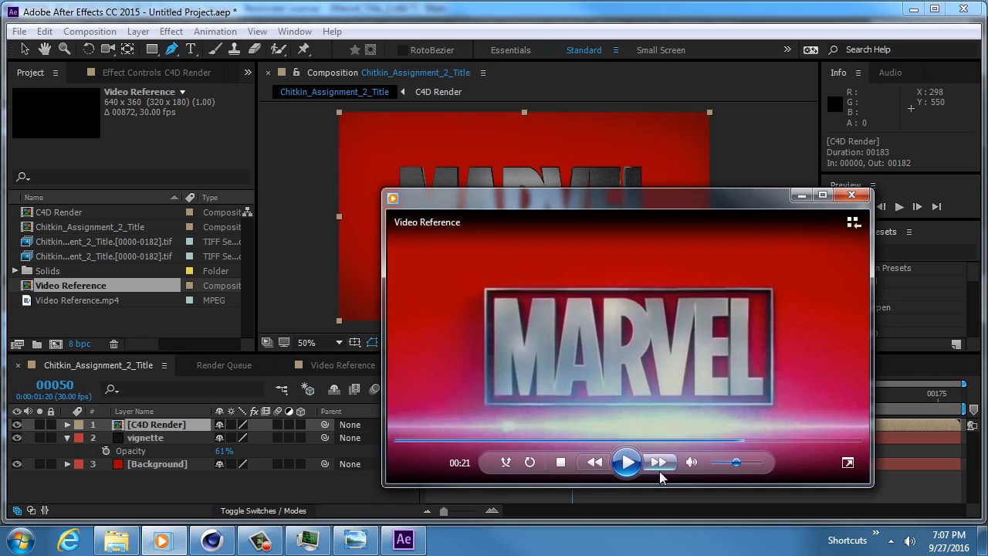
pyautogui.click(626, 462)
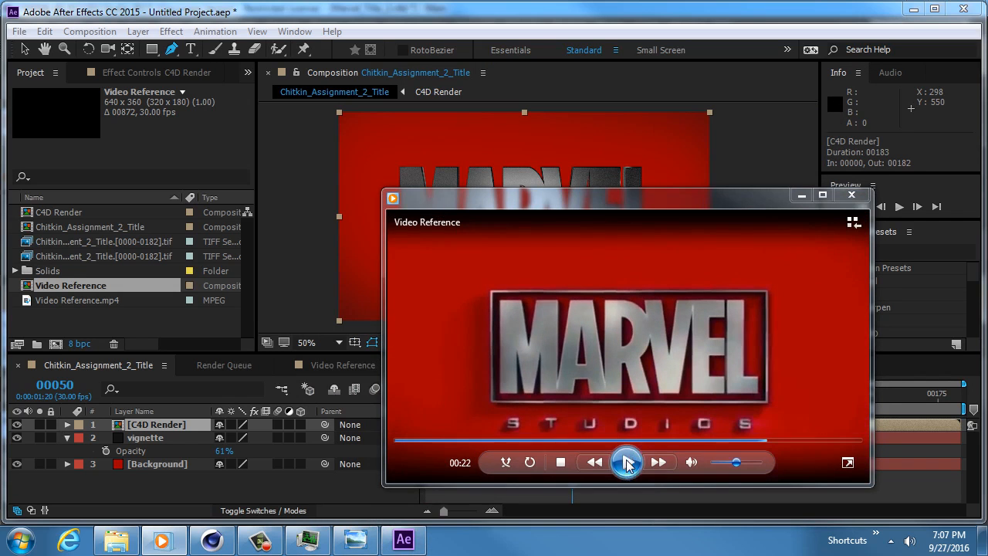
# Find the Levels effect and apply it to the C4D Render layer
pyautogui.moveTo(595, 216); pyautogui.dragTo(630, 194)
pyautogui.click(646, 7)
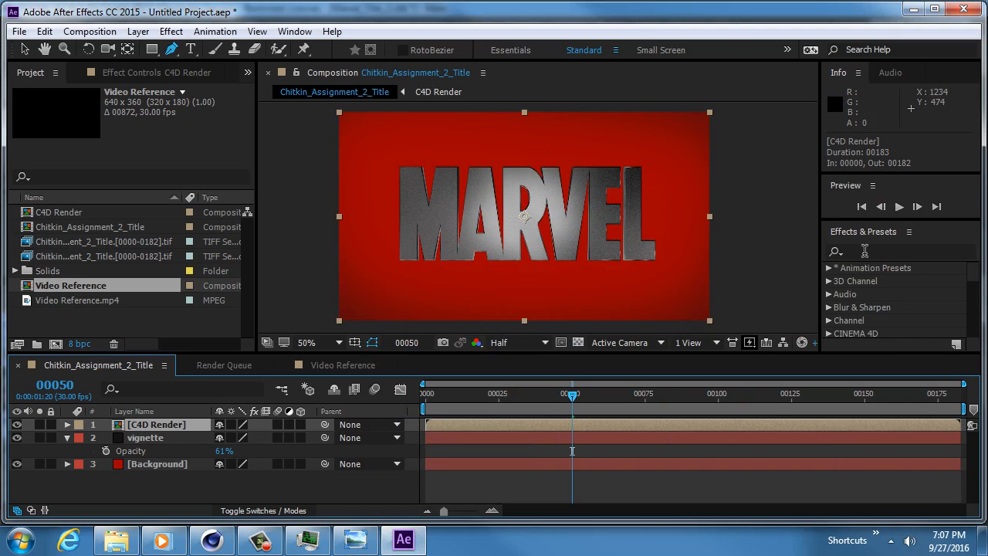
pyautogui.click(861, 251)
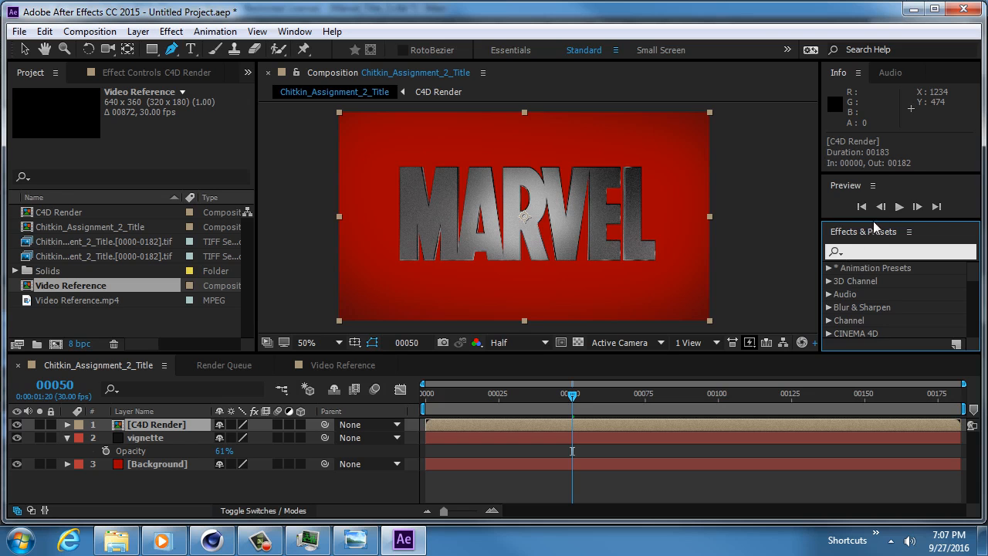
pyautogui.moveTo(876, 221); pyautogui.dragTo(882, 124)
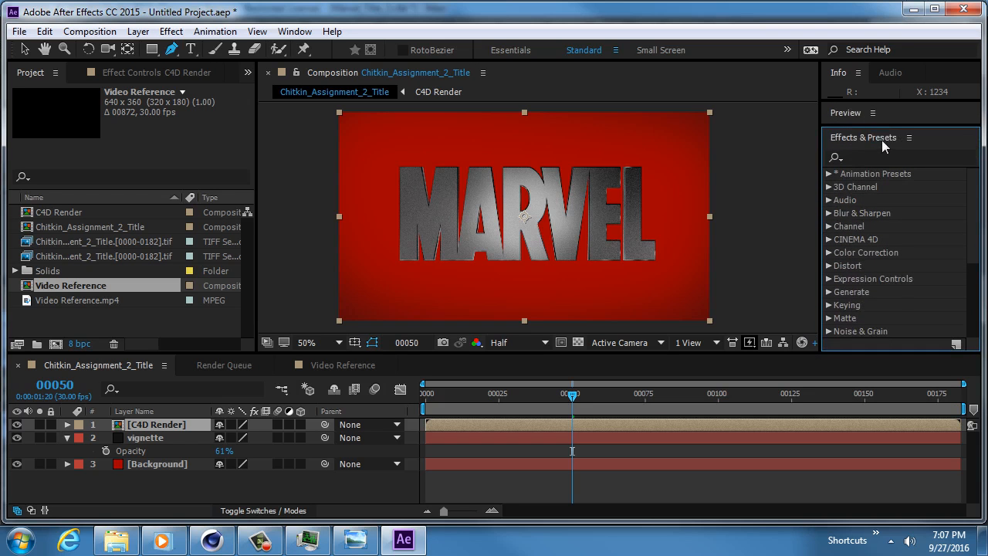
pyautogui.click(865, 157)
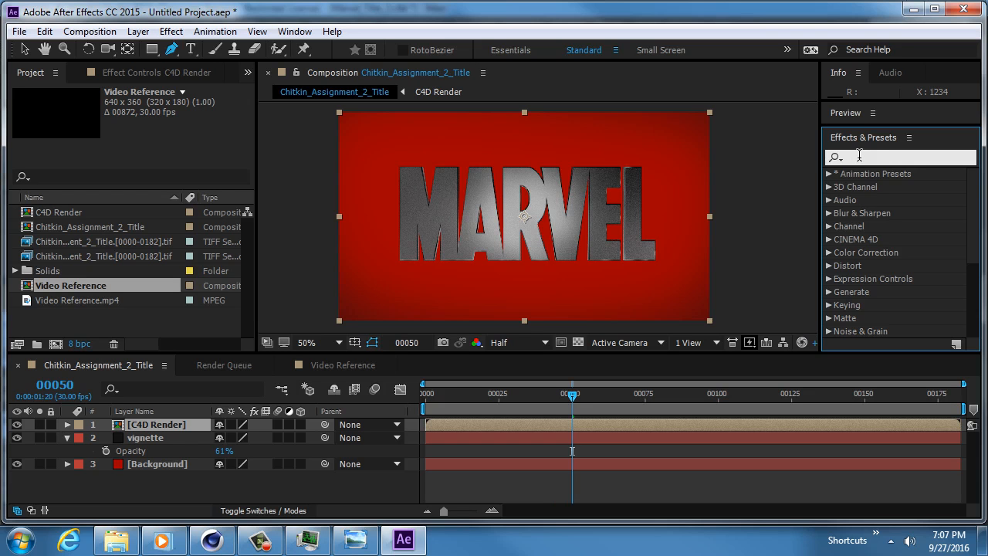
pyautogui.write('levels')
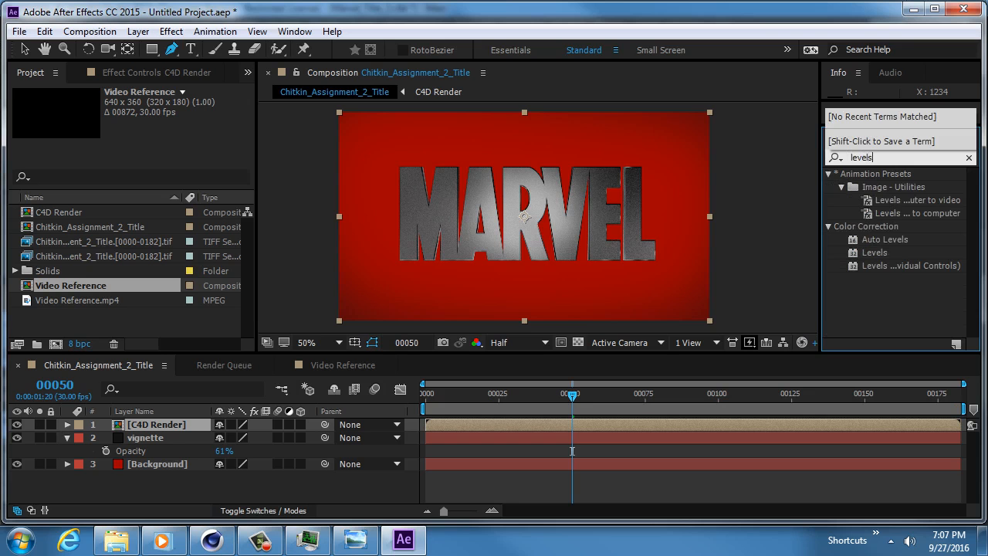
pyautogui.click(163, 424)
pyautogui.doubleClick(881, 250)
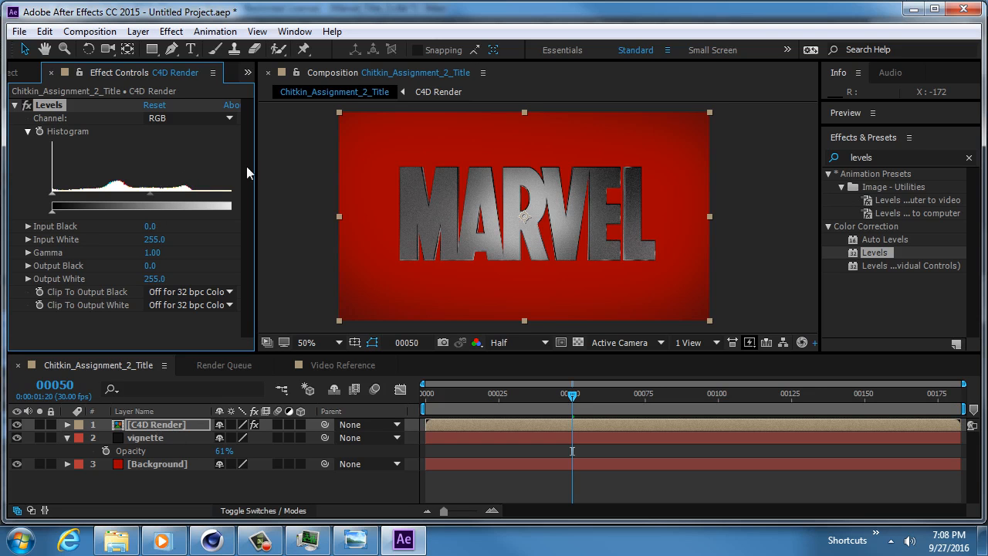
# Brighten the metallic MARVEL title with Levels, using an Input White of 186 and a Gamma of 1.71
pyautogui.moveTo(255, 161); pyautogui.dragTo(286, 162)
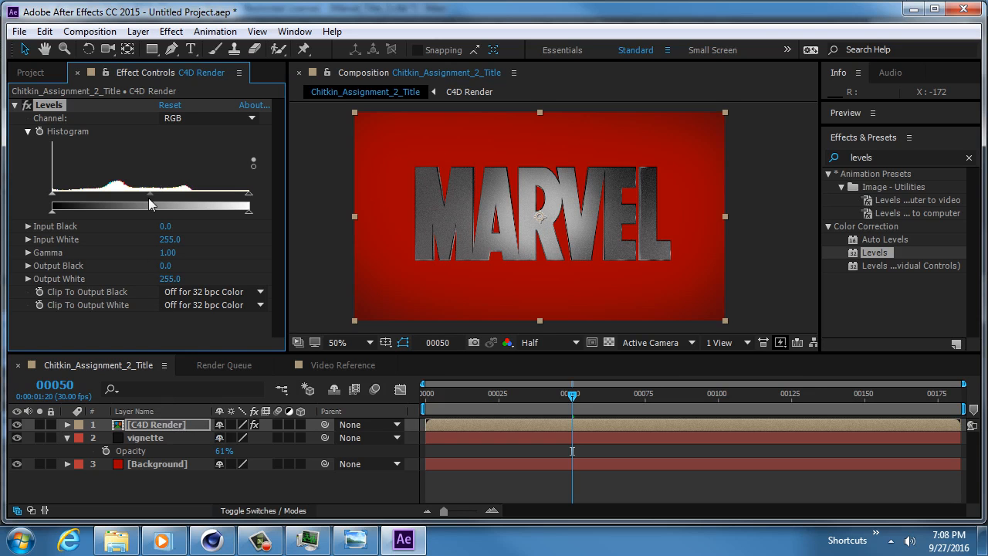
pyautogui.moveTo(54, 199)
pyautogui.mouseDown()
pyautogui.moveTo(65, 198)
pyautogui.moveTo(52, 197)
pyautogui.mouseUp()
pyautogui.moveTo(249, 195); pyautogui.dragTo(193, 197)
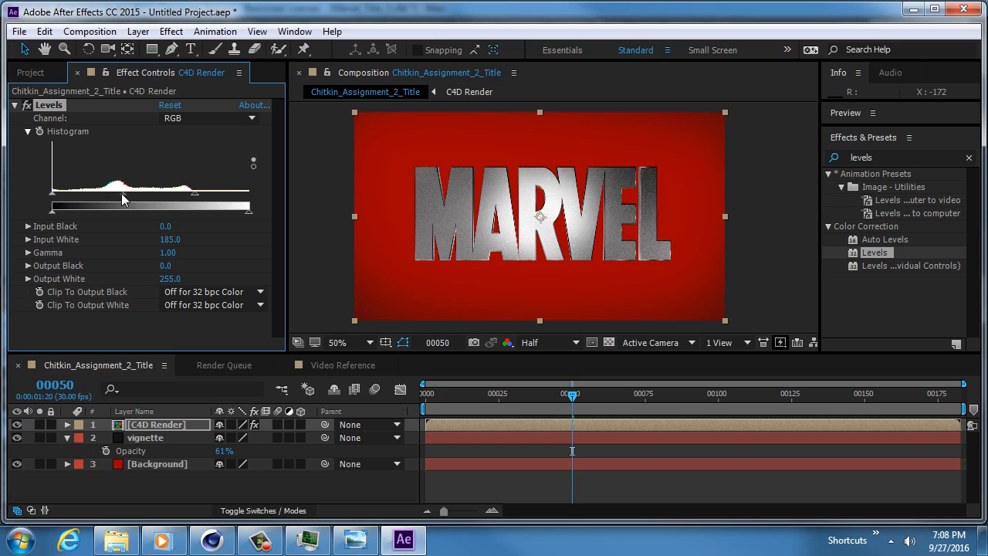
pyautogui.moveTo(122, 193); pyautogui.dragTo(104, 195)
pyautogui.moveTo(194, 198); pyautogui.dragTo(206, 198)
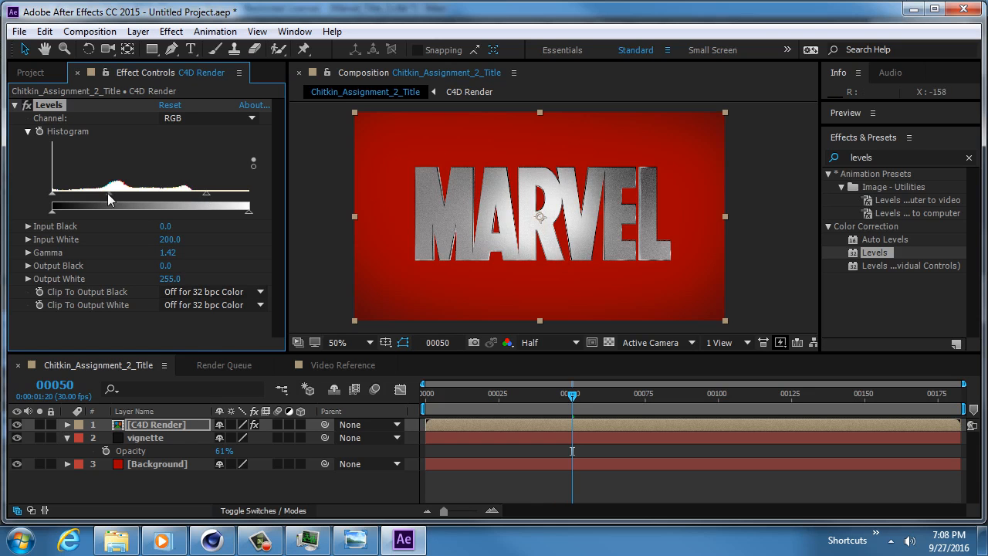
pyautogui.moveTo(109, 193); pyautogui.dragTo(99, 195)
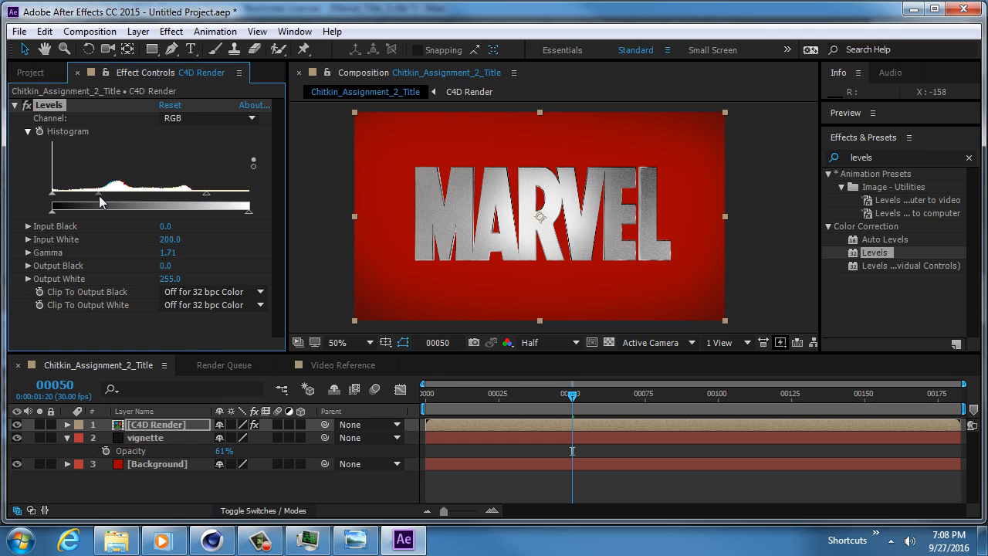
pyautogui.moveTo(206, 195); pyautogui.dragTo(195, 196)
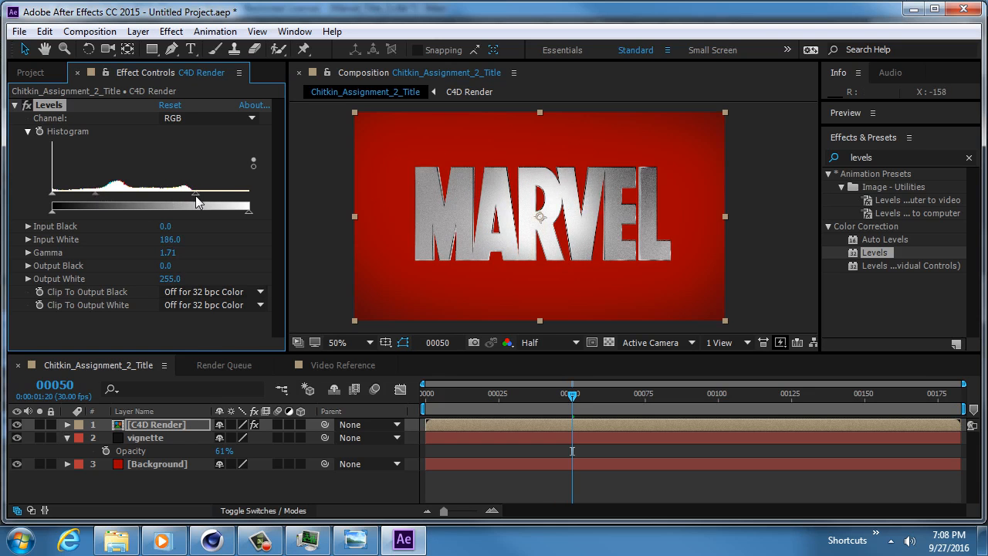
# Compare the title with the reference video and set Levels to Input Black 13, Input White 213 and Gamma 1.69
pyautogui.click(162, 539)
pyautogui.moveTo(638, 199); pyautogui.dragTo(672, 269)
pyautogui.click(52, 193)
pyautogui.moveTo(52, 194)
pyautogui.mouseDown()
pyautogui.moveTo(78, 198)
pyautogui.moveTo(61, 198)
pyautogui.mouseUp()
pyautogui.moveTo(195, 194); pyautogui.dragTo(217, 198)
pyautogui.moveTo(111, 193)
pyautogui.mouseDown()
pyautogui.moveTo(121, 193)
pyautogui.moveTo(110, 196)
pyautogui.mouseUp()
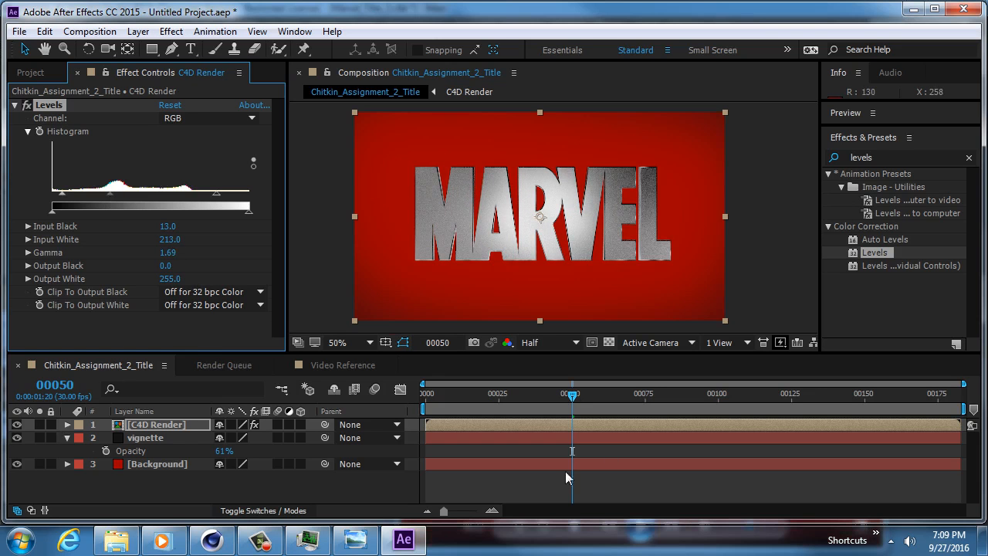
# Scrub the composition to frame 100 and examine the flat-coloured MARVEL logo in the reference video around 00:26
pyautogui.moveTo(572, 394); pyautogui.dragTo(448, 397)
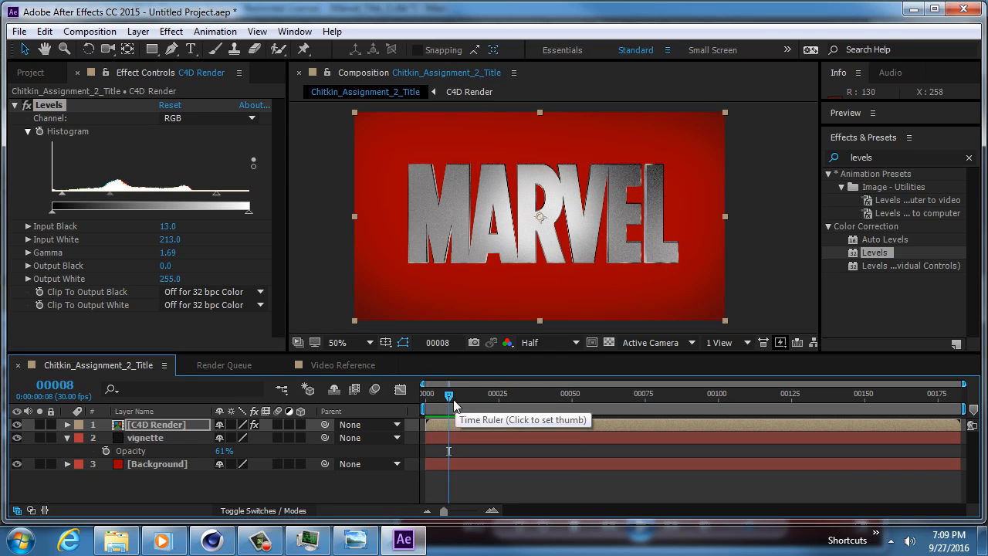
pyautogui.moveTo(451, 403); pyautogui.dragTo(718, 395)
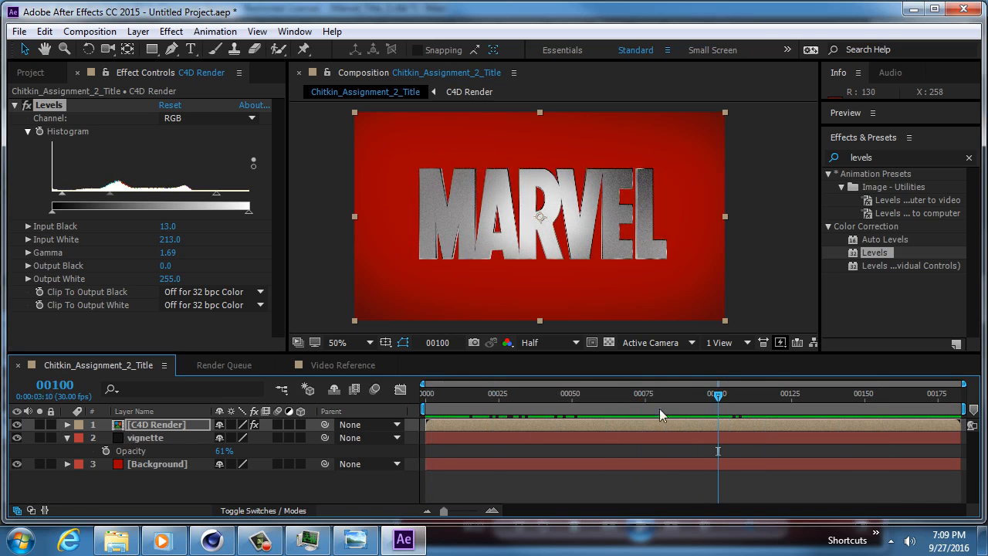
pyautogui.moveTo(259, 543)
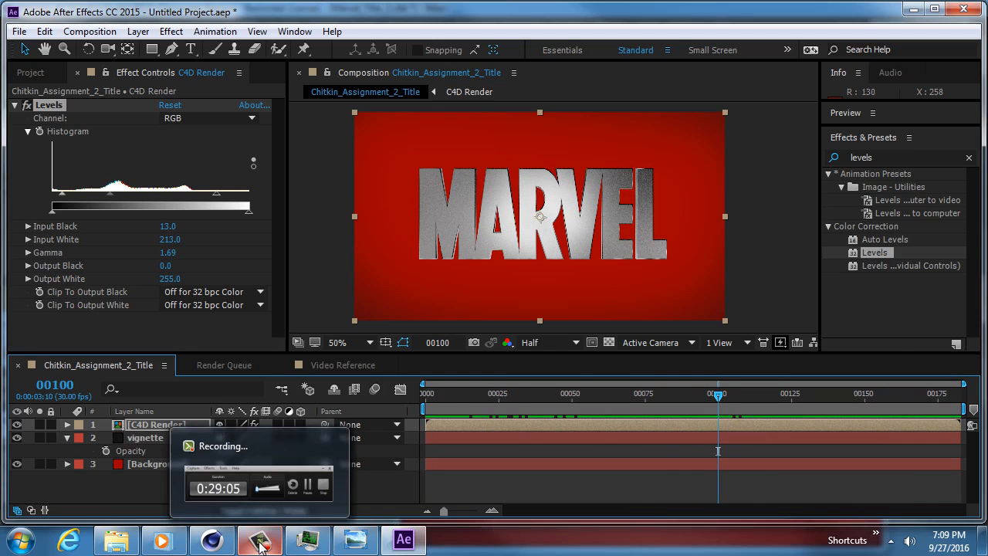
pyautogui.click(162, 540)
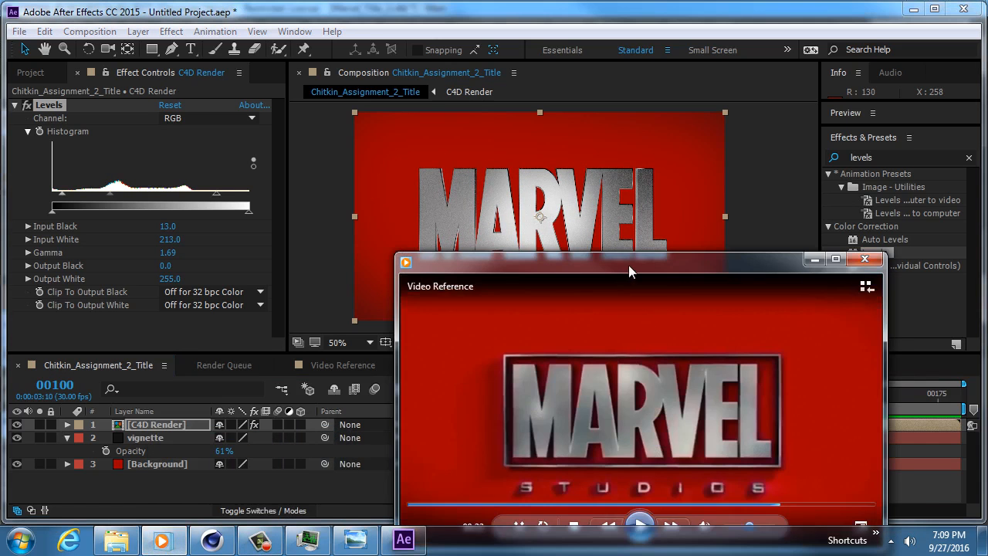
pyautogui.moveTo(629, 265); pyautogui.dragTo(583, 71)
pyautogui.click(572, 324)
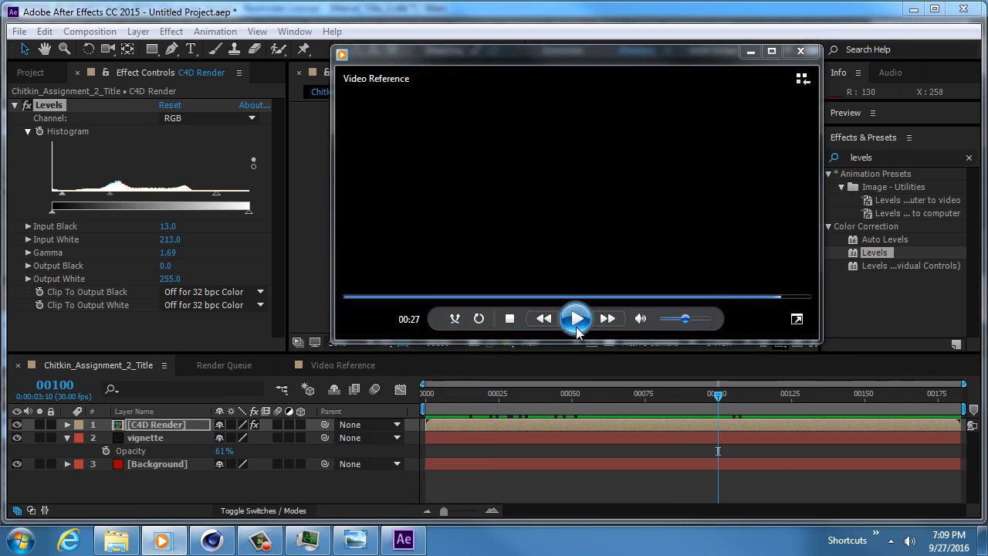
pyautogui.click(773, 296)
pyautogui.click(572, 321)
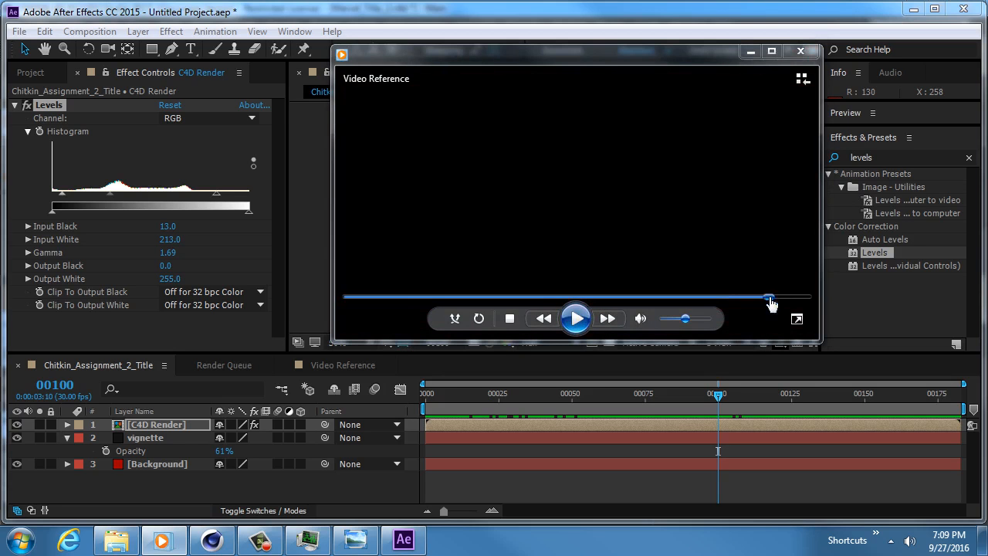
pyautogui.click(576, 318)
pyautogui.click(576, 318)
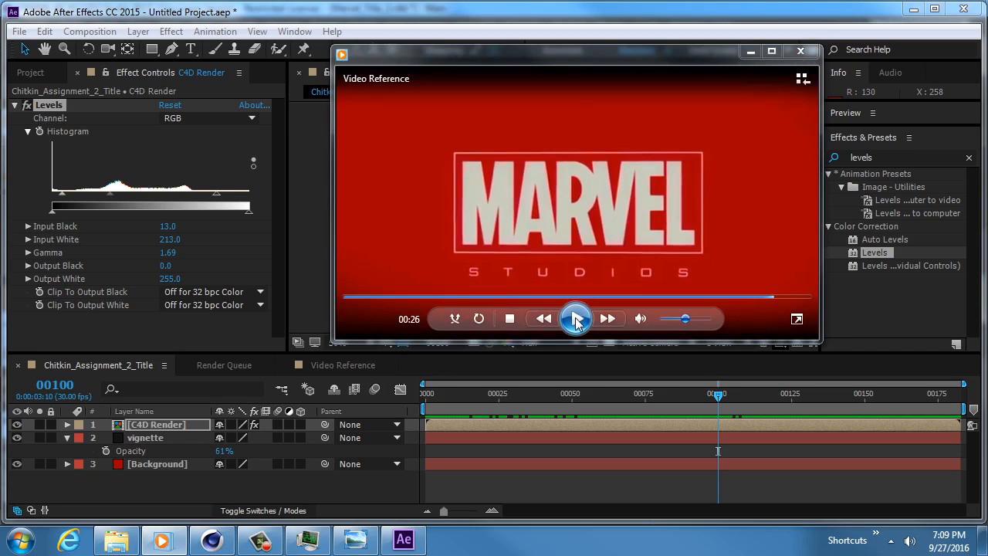
pyautogui.moveTo(510, 56); pyautogui.dragTo(512, 140)
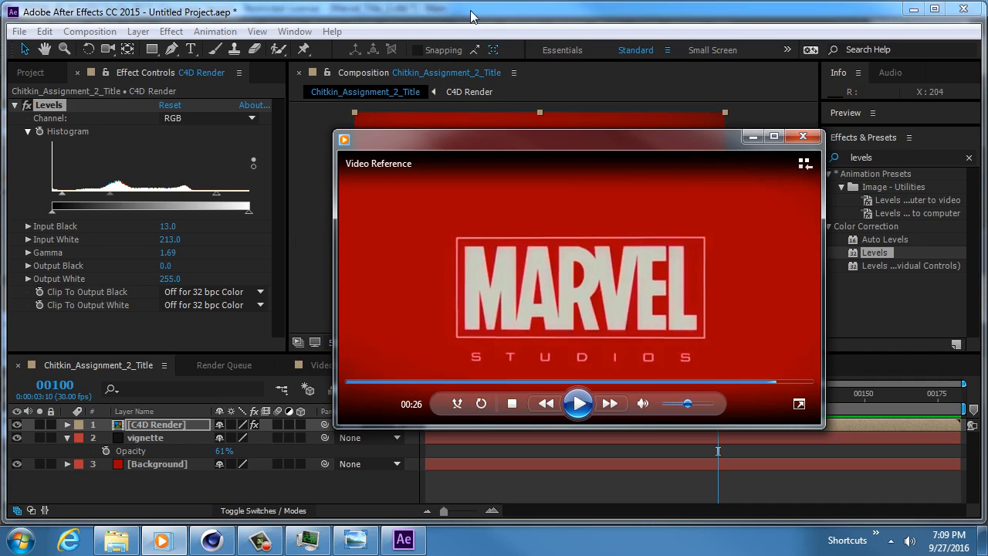
# Collapse the Levels settings and apply the Fill effect to the C4D Render layer
pyautogui.click(121, 407)
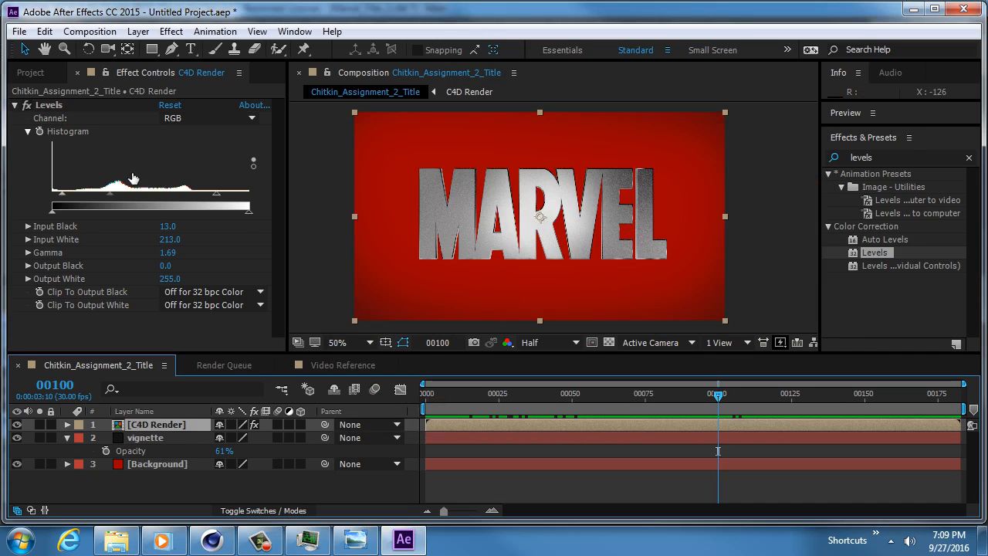
pyautogui.click(17, 110)
pyautogui.click(16, 107)
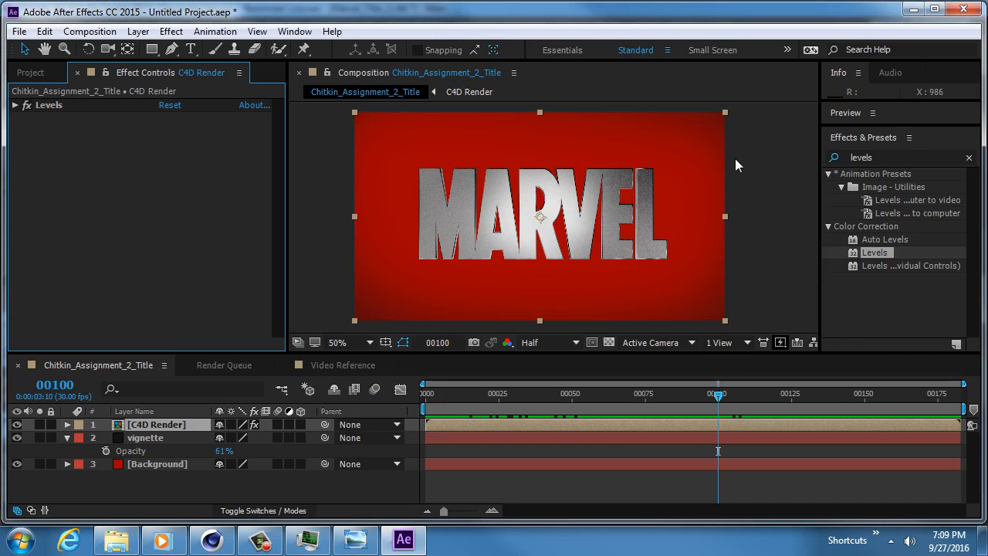
pyautogui.click(881, 155)
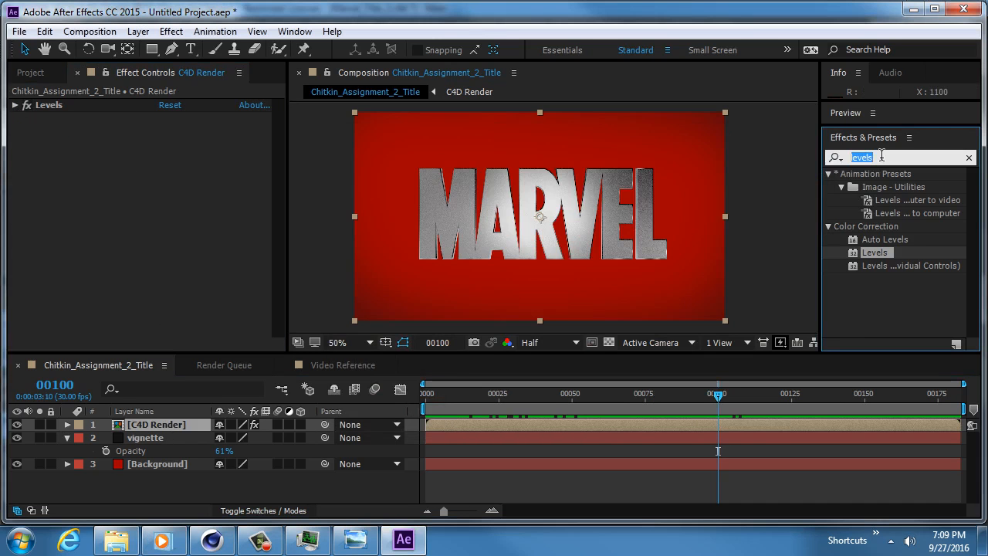
pyautogui.write('fi')
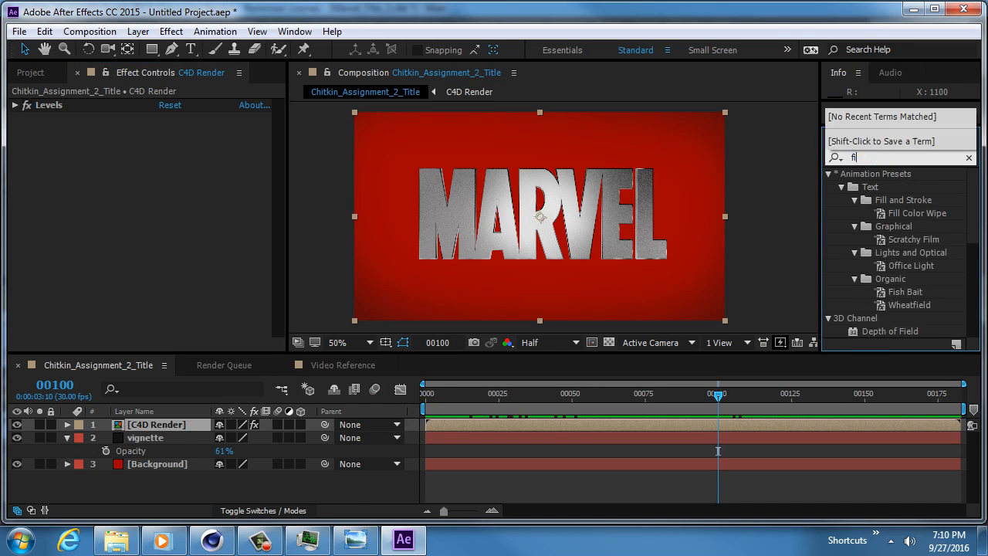
pyautogui.write('ll')
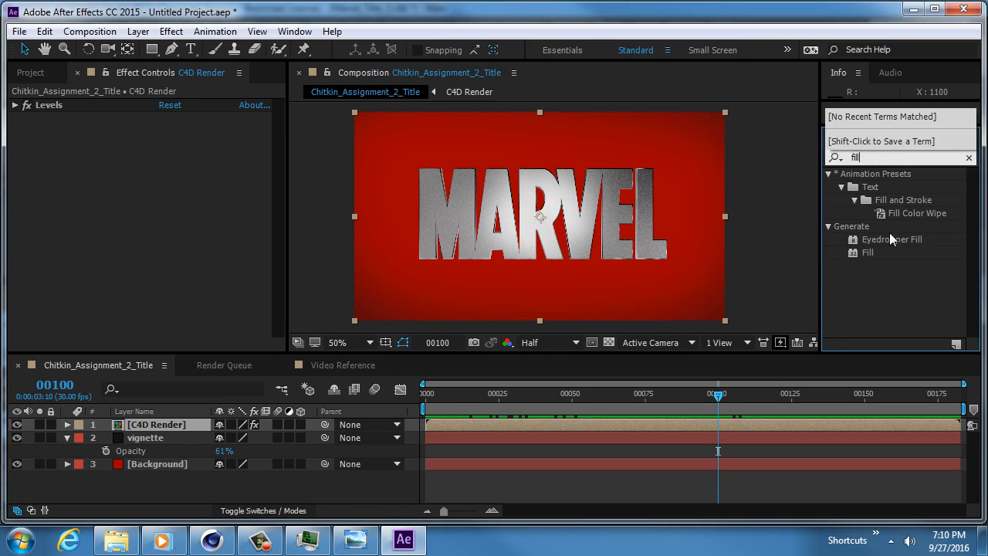
pyautogui.doubleClick(865, 254)
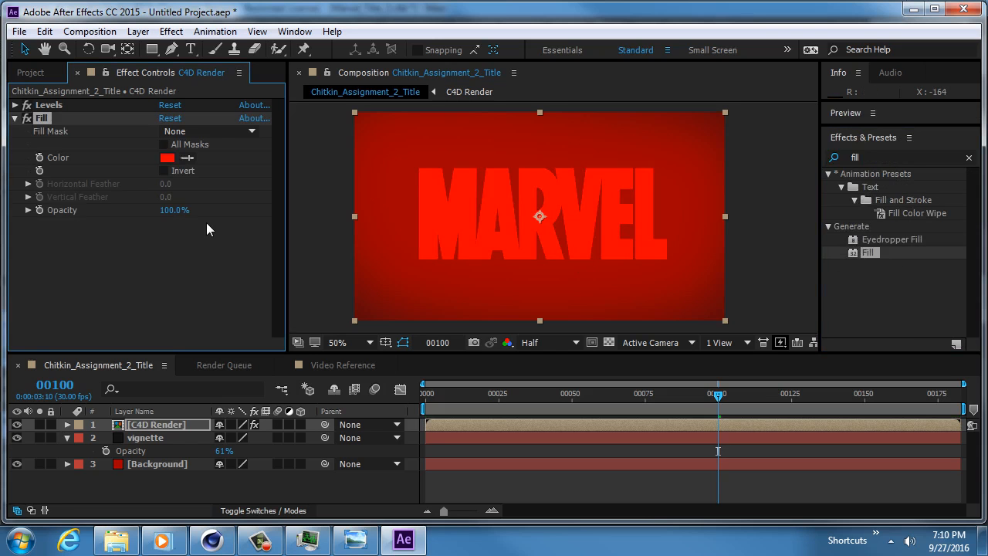
# Examine the RGB values of the flat MARVEL lettering in the Video Reference composition
pyautogui.click(167, 158)
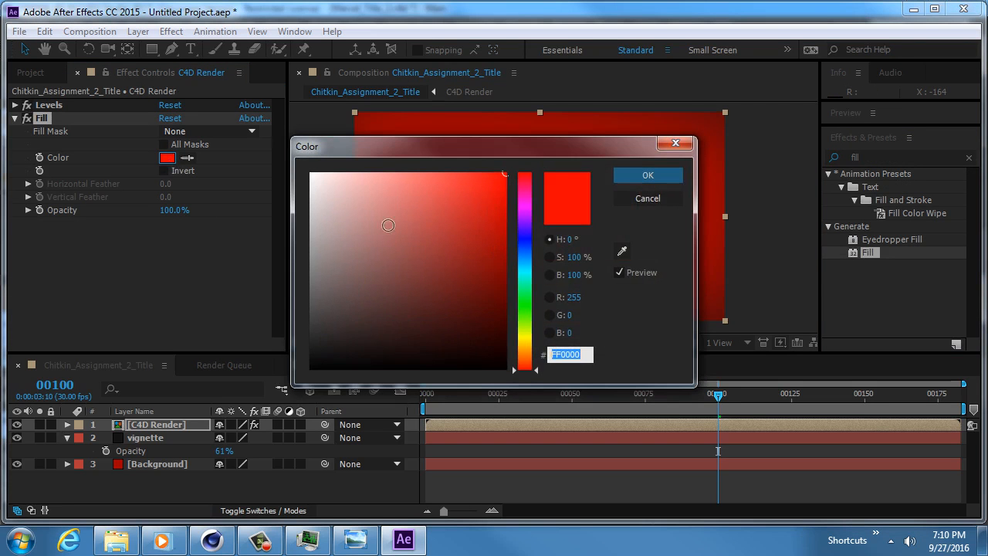
pyautogui.click(649, 200)
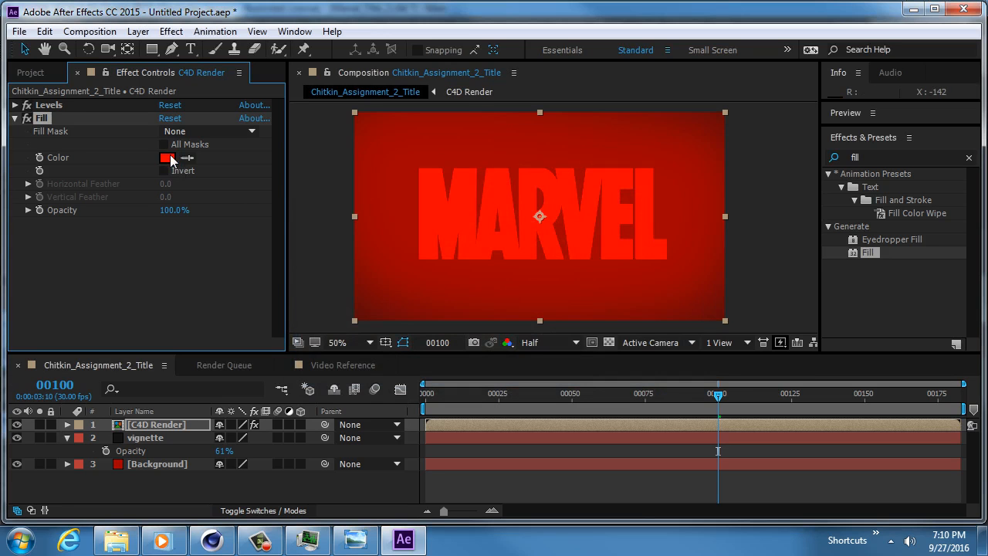
pyautogui.click(345, 367)
pyautogui.scroll(2, 513, 216)
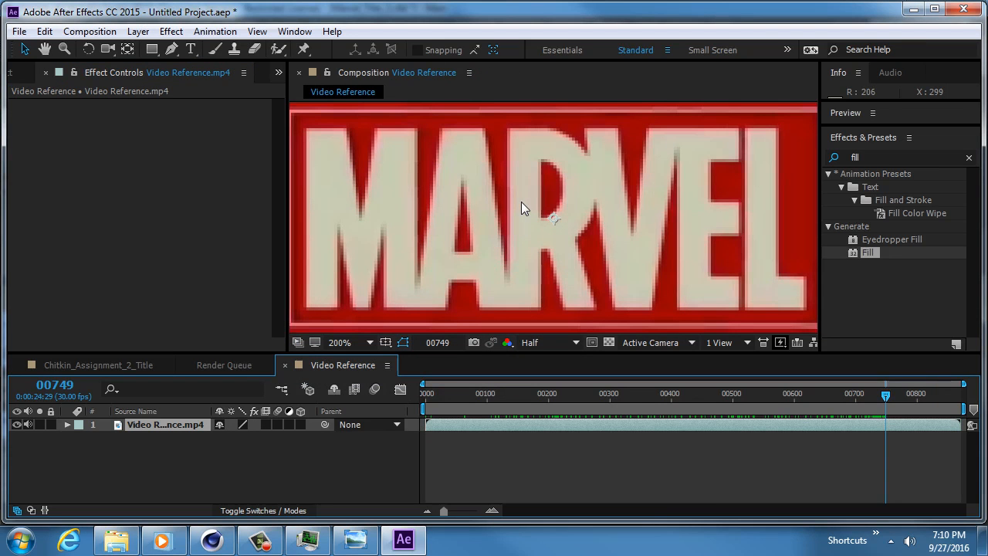
pyautogui.moveTo(882, 100); pyautogui.dragTo(882, 199)
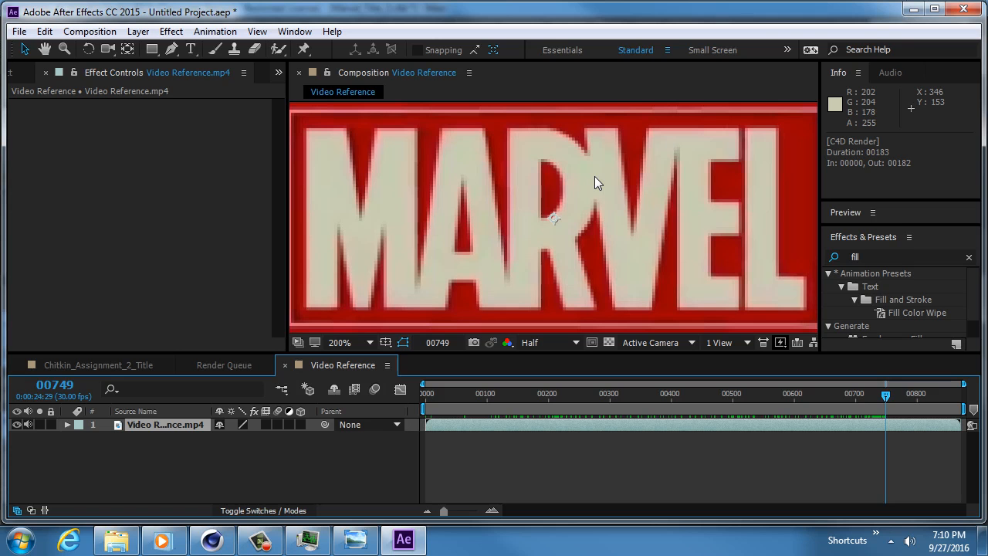
# Set the C4D Render layer's Fill color to R 202, G 204, B 178
pyautogui.click(103, 368)
pyautogui.click(167, 158)
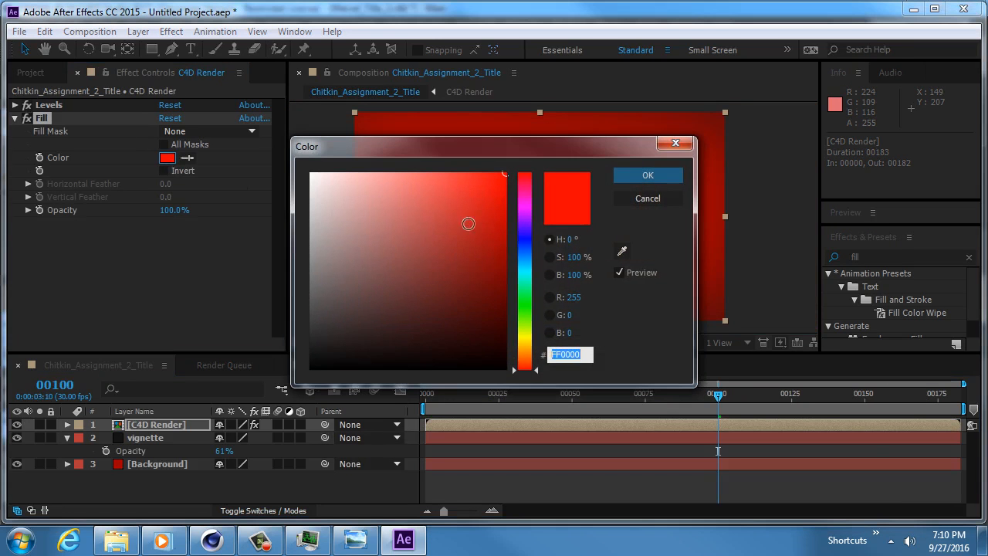
pyautogui.click(575, 296)
pyautogui.write('200')
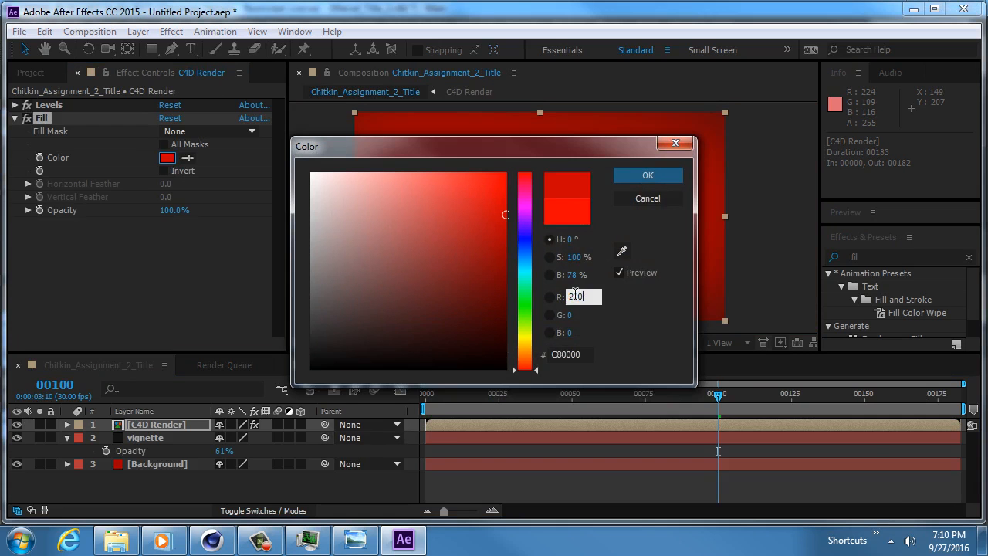
pyautogui.press('BackSpace')
pyautogui.write('2')
pyautogui.press('Tab')
pyautogui.write('204')
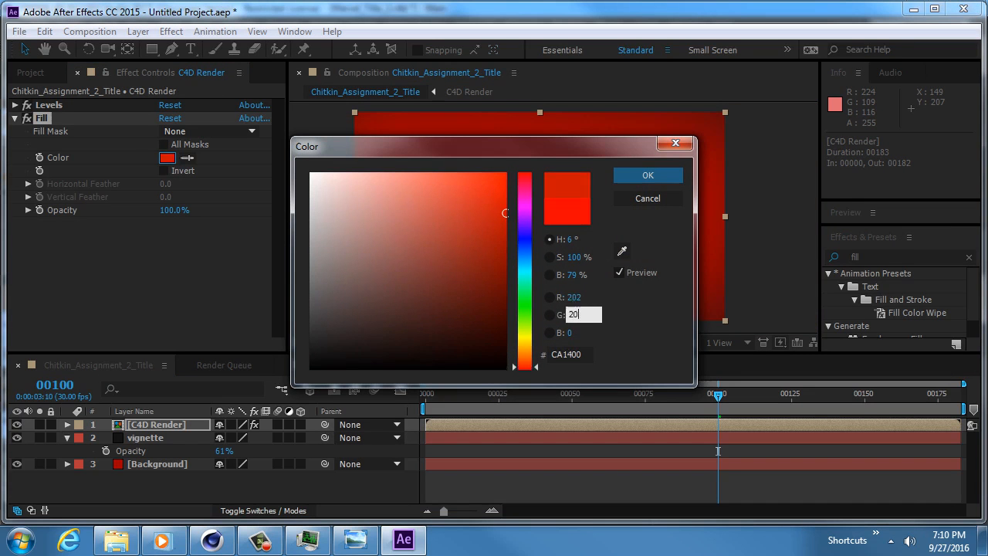
pyautogui.press('Tab')
pyautogui.write('178')
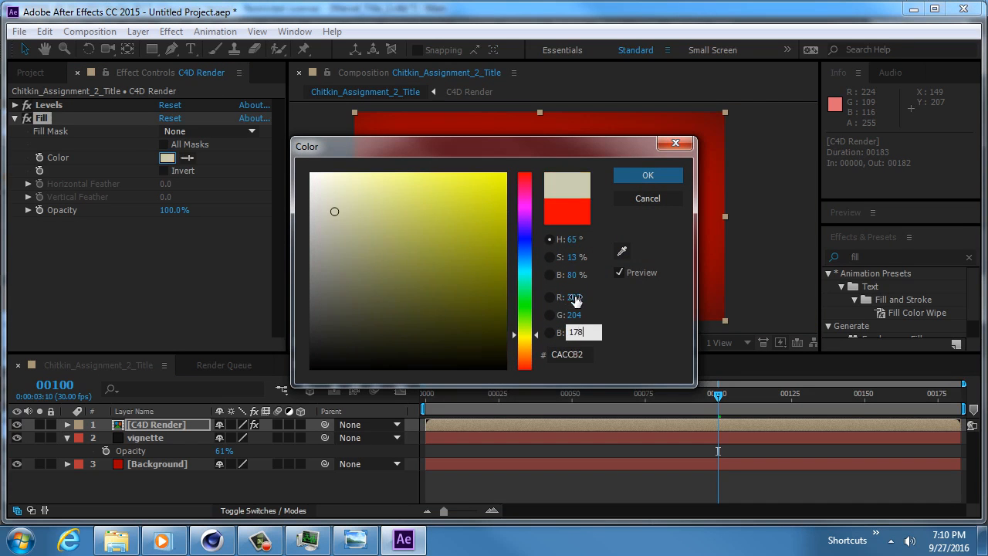
pyautogui.press('Return')
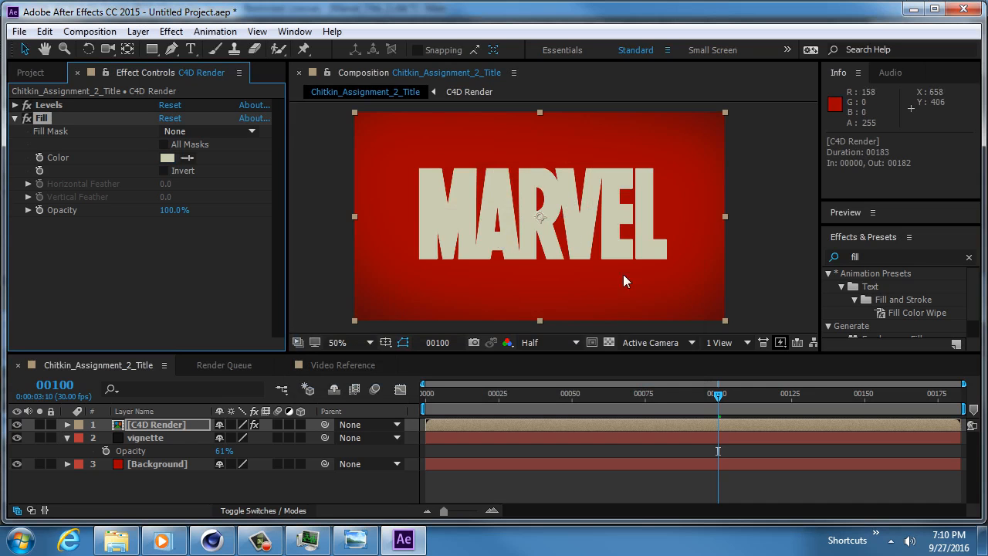
# Keyframe the C4D Render layer's Fill opacity at 100% at frame 158 and reveal the keyframe in the timeline
pyautogui.scroll(2, 564, 197)
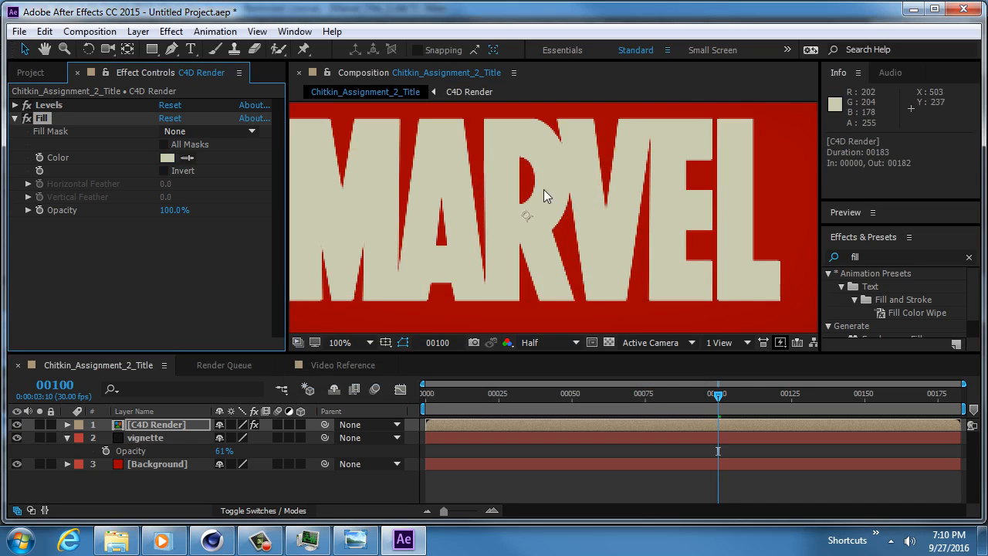
pyautogui.scroll(-2, 523, 194)
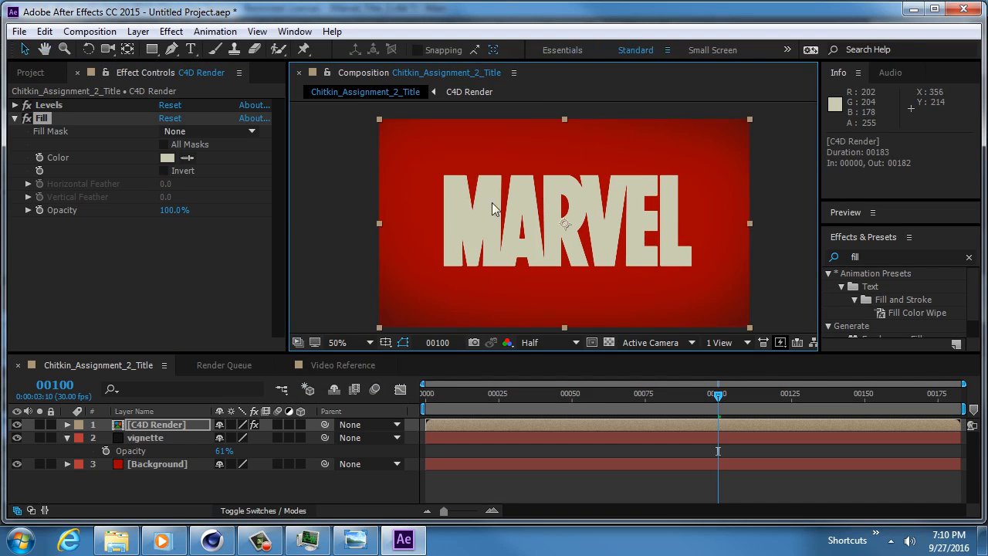
pyautogui.moveTo(172, 210); pyautogui.dragTo(233, 209)
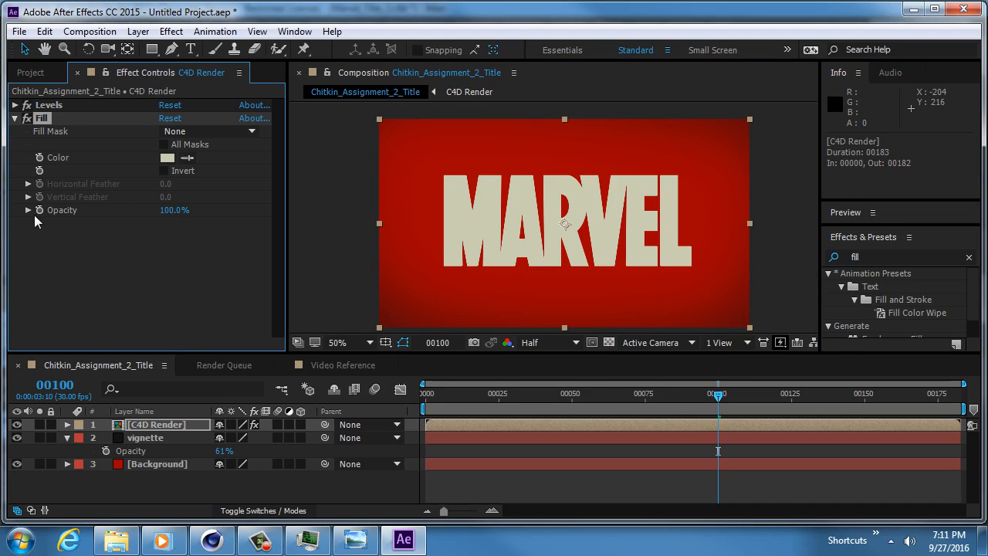
pyautogui.moveTo(719, 398); pyautogui.dragTo(889, 398)
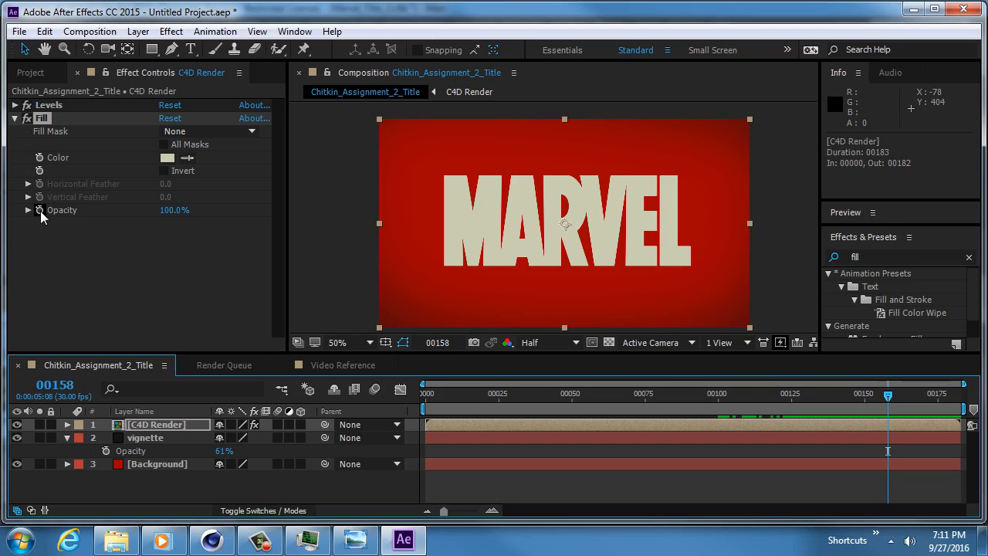
pyautogui.click(40, 210)
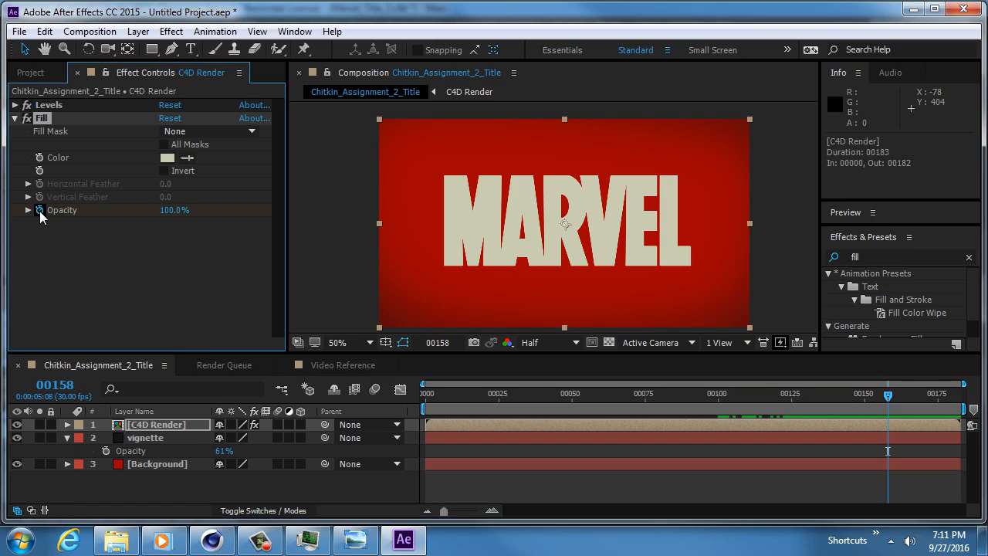
pyautogui.click(155, 426)
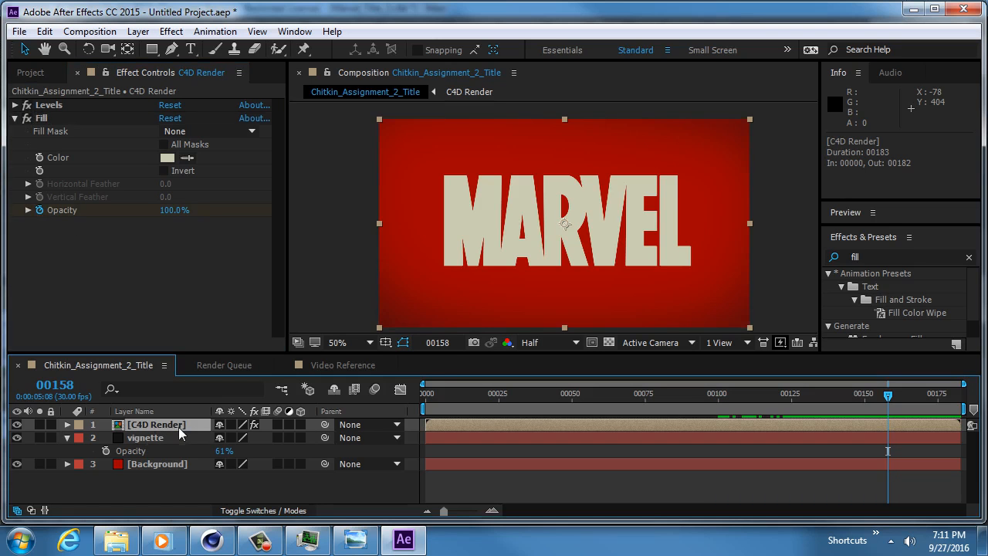
pyautogui.press('u')
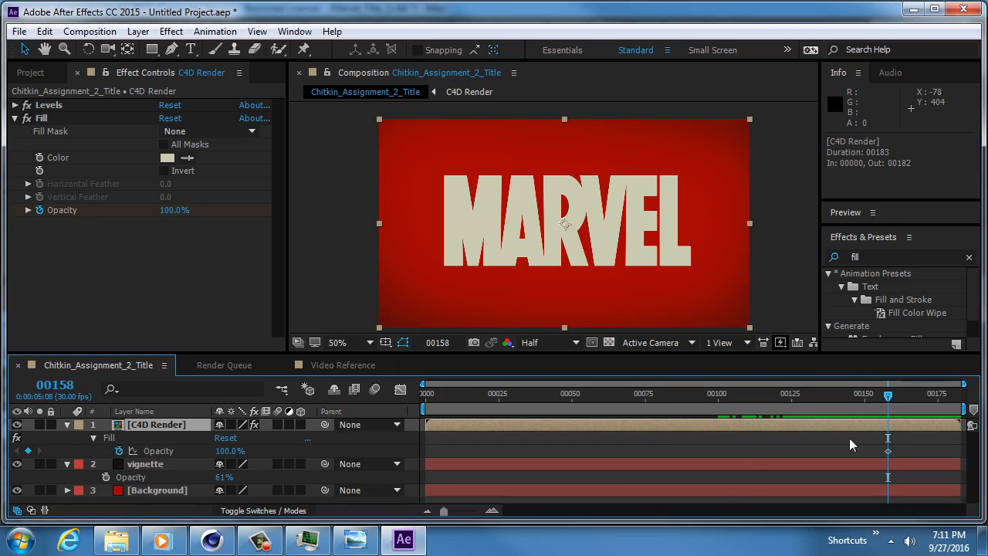
# Add a 0% keyframe to the C4D Render layer's Fill opacity at frame 123
pyautogui.moveTo(887, 392); pyautogui.dragTo(792, 392)
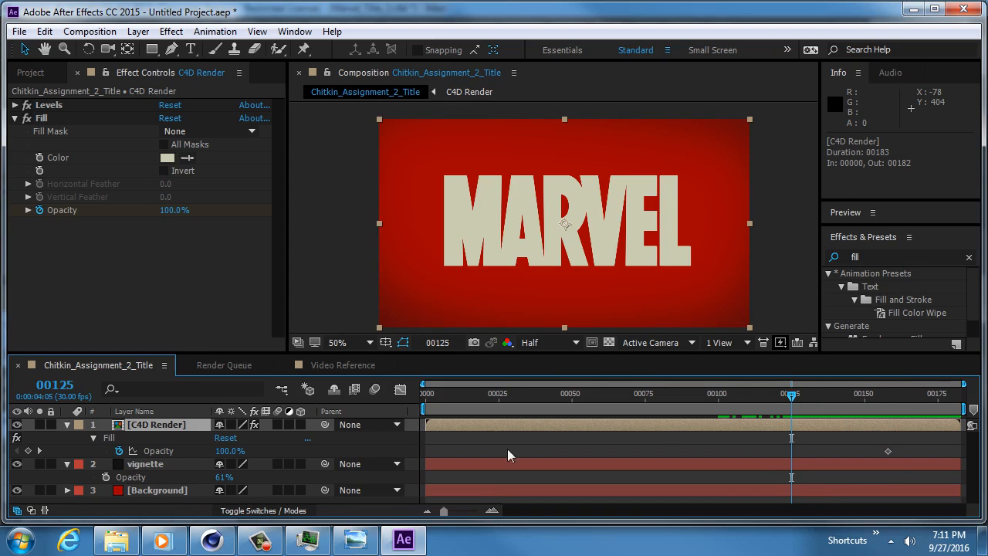
pyautogui.moveTo(882, 395); pyautogui.dragTo(889, 393)
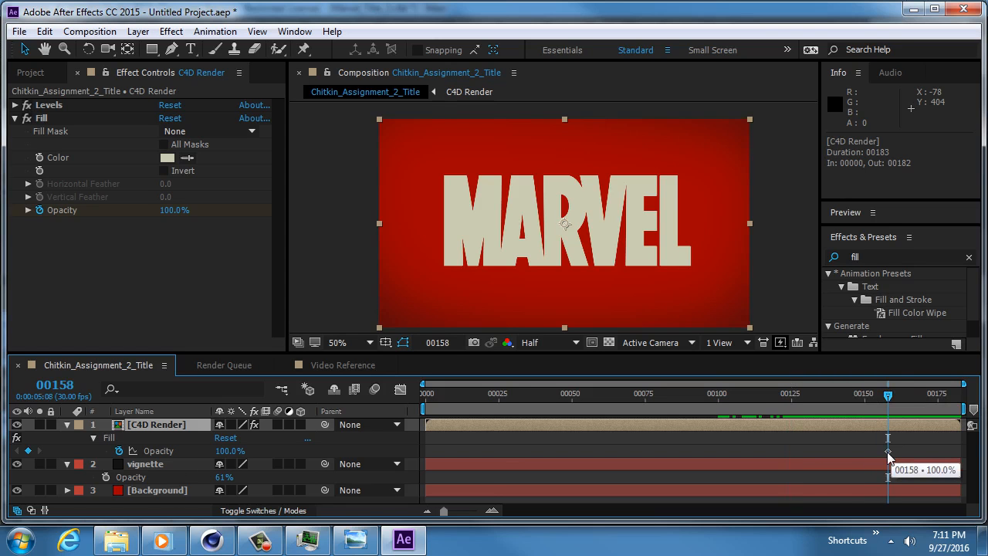
pyautogui.moveTo(888, 394); pyautogui.dragTo(783, 402)
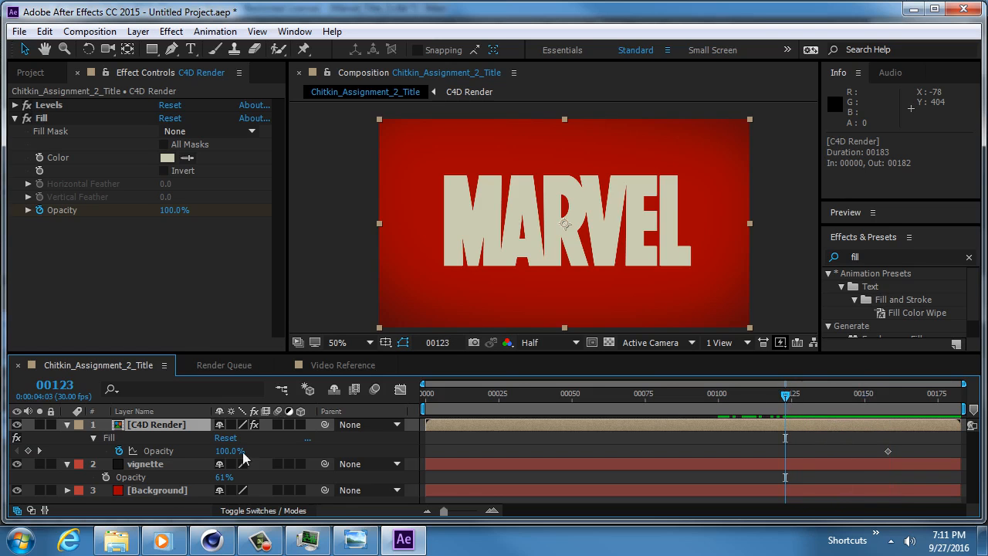
pyautogui.moveTo(227, 458); pyautogui.dragTo(122, 456)
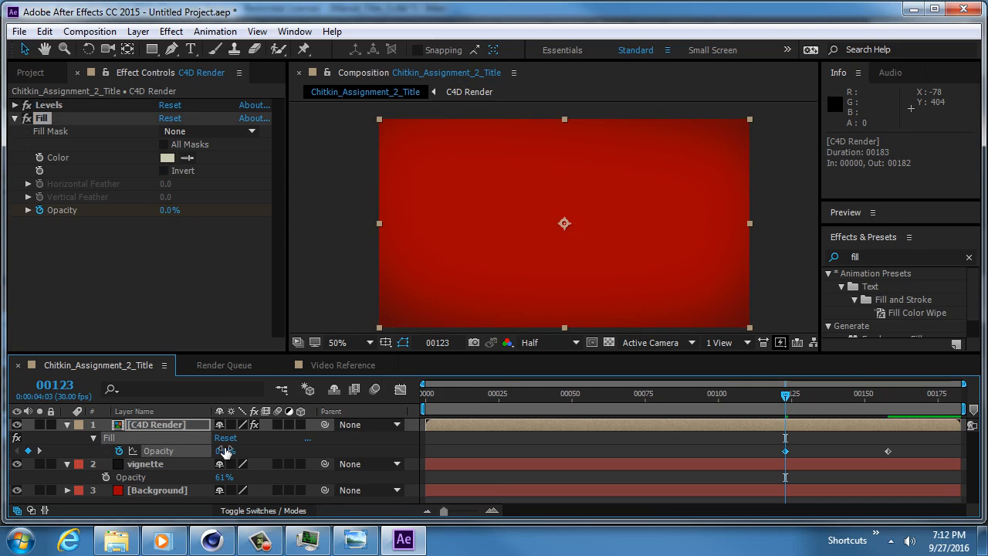
# Duplicate the C4D Render layer and delete the Fill effect from the lower copy
pyautogui.click(155, 429)
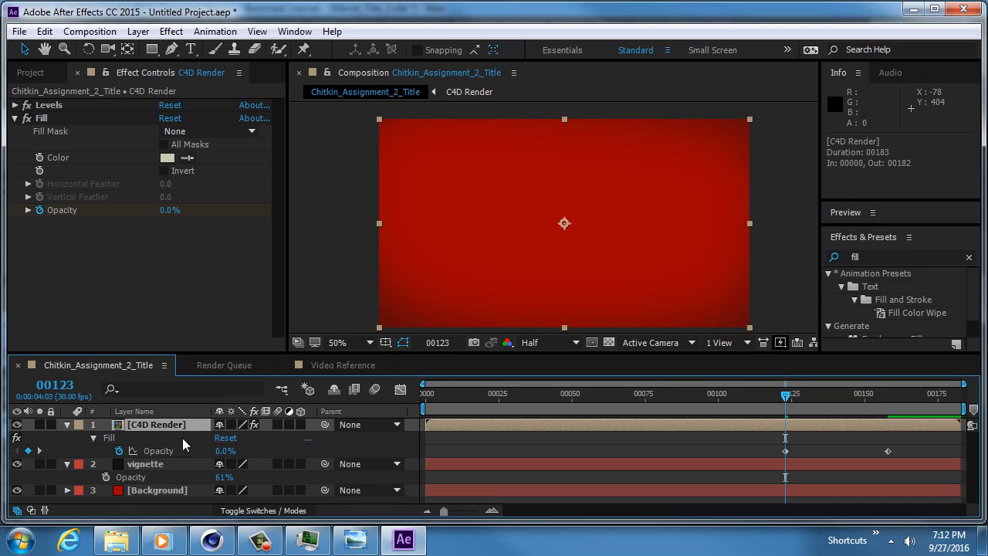
pyautogui.hotkey('ctrl', 'd')
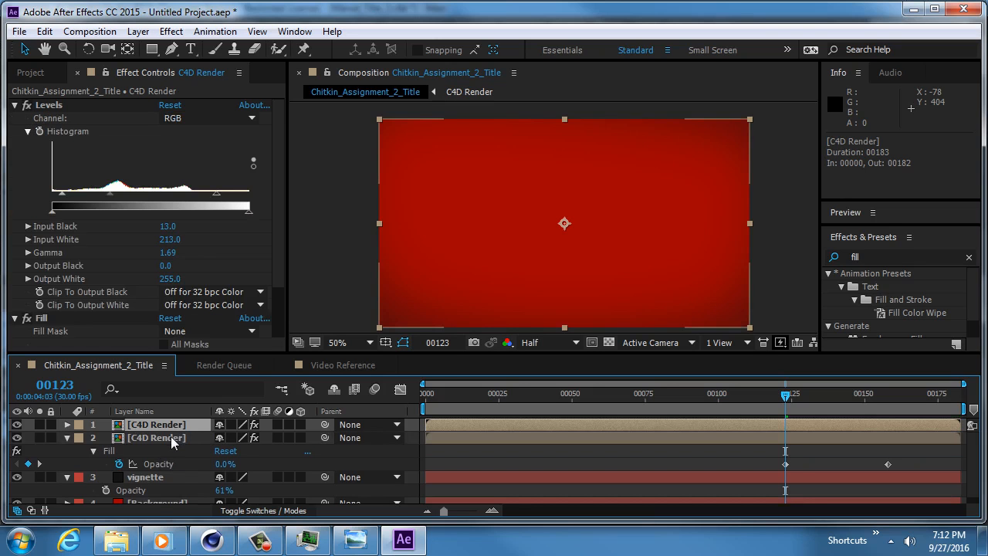
pyautogui.click(172, 438)
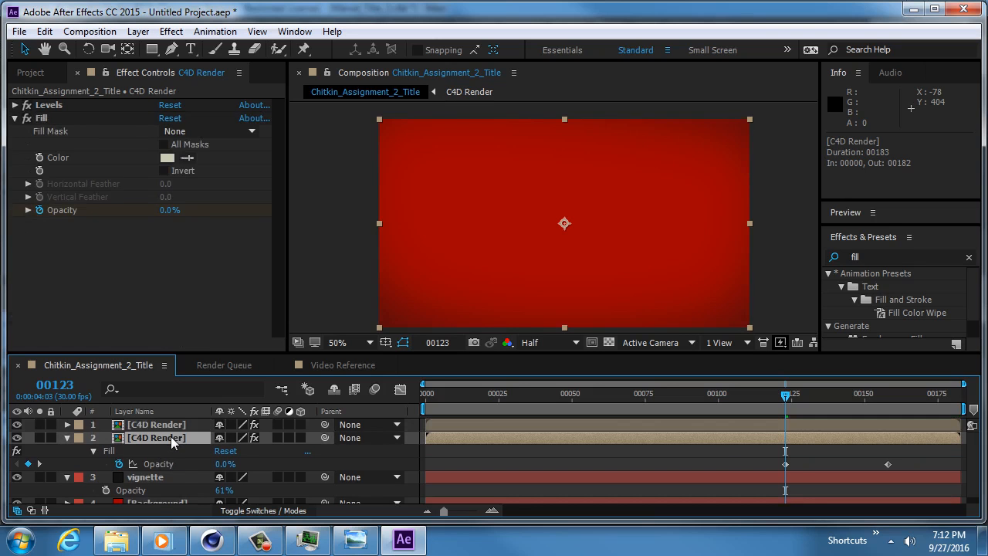
pyautogui.click(43, 118)
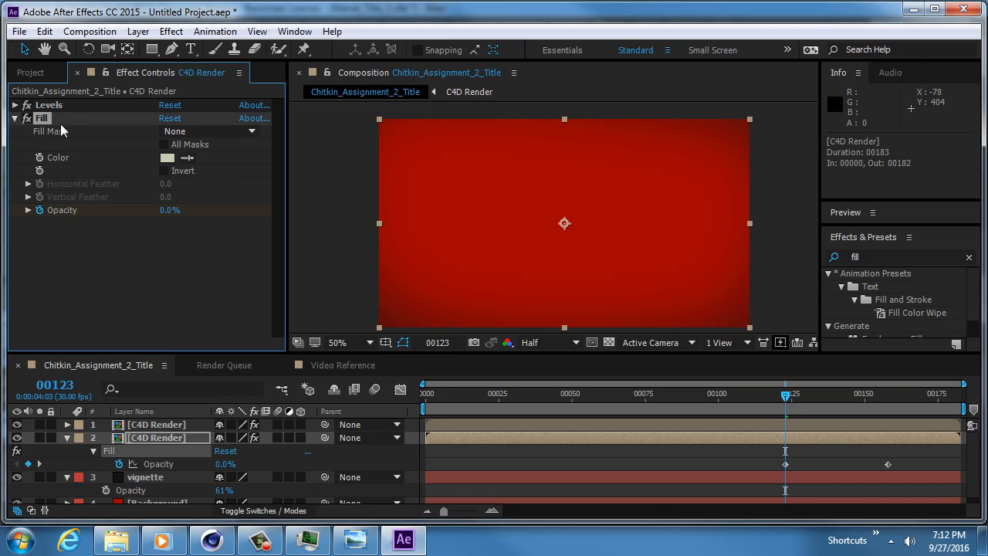
pyautogui.press('Delete')
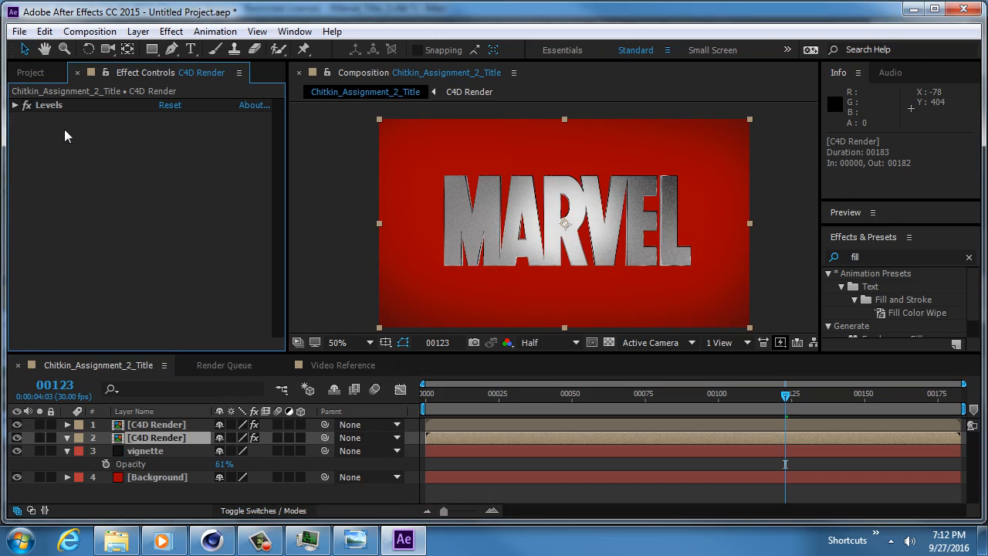
# Rename the lower C4D Render layer, the one without Fill, as "c4d render metal"
pyautogui.click(163, 437)
pyautogui.press('Return')
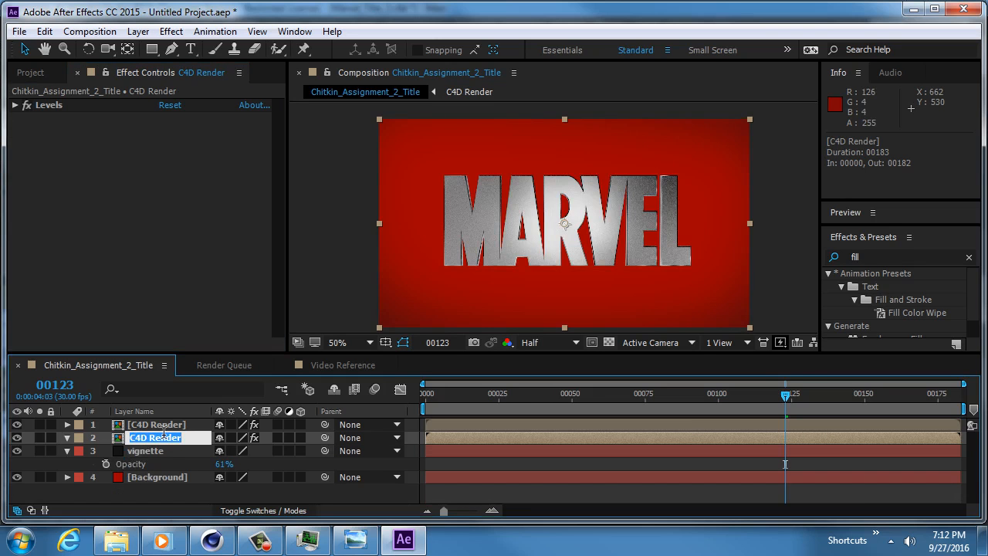
pyautogui.write('c4d render metal')
pyautogui.press('Return')
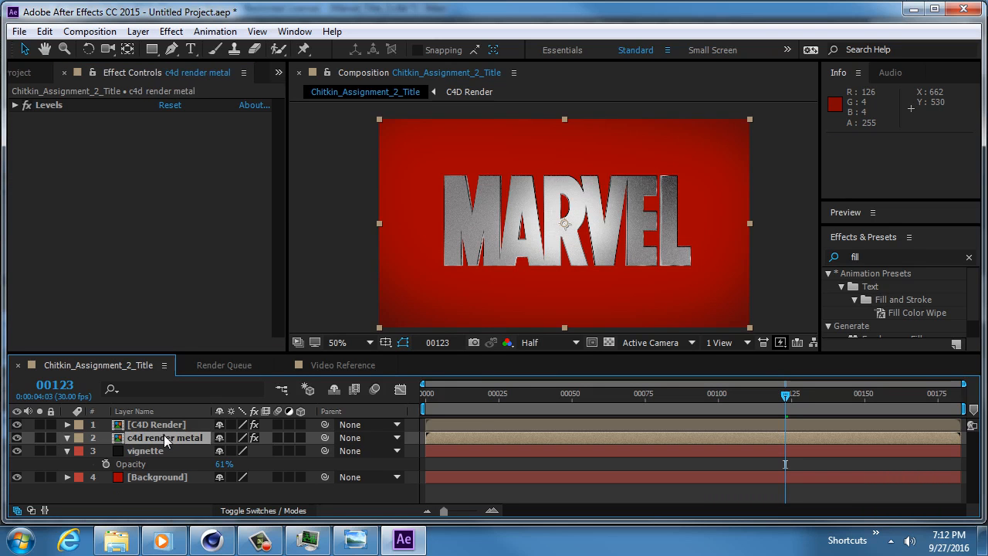
# Rename the upper C4D Render layer, which carries the Fill effect, as "c4d render white"
pyautogui.click(186, 427)
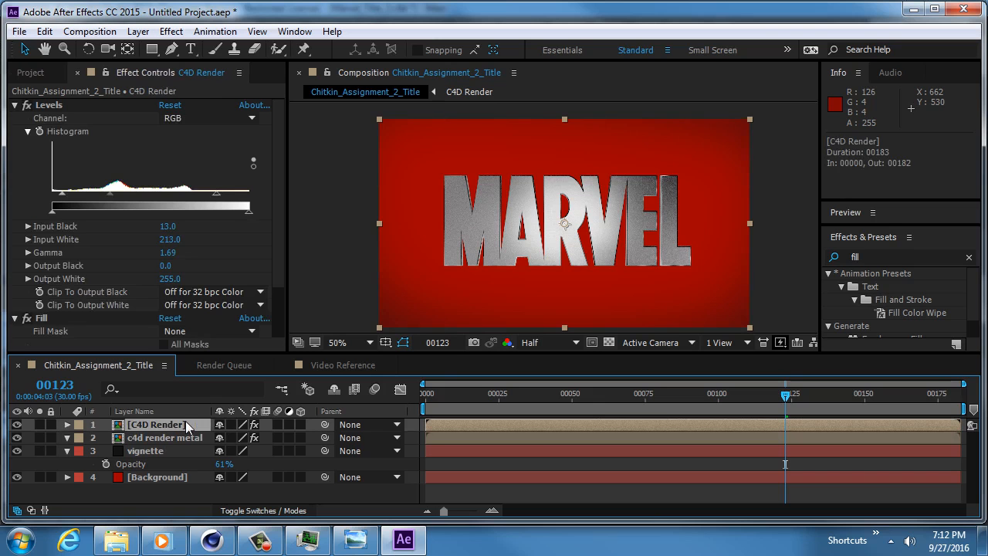
pyautogui.press('Return')
pyautogui.write('c4d rende')
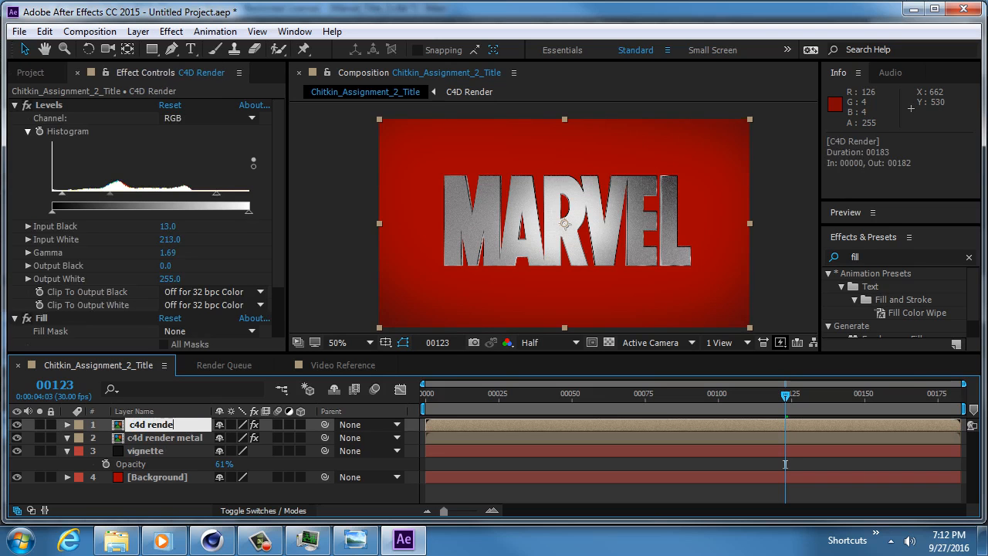
pyautogui.write('r white')
pyautogui.press('Return')
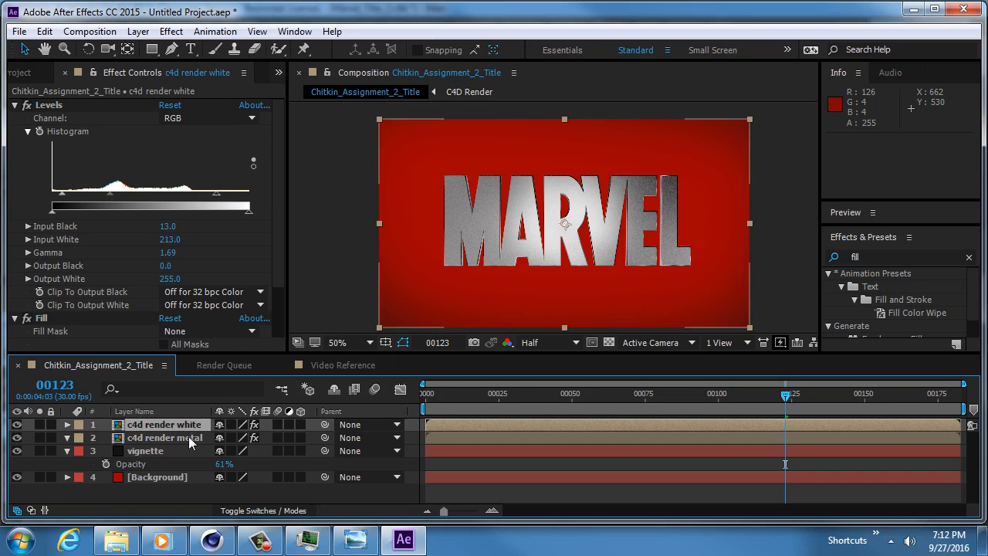
# Scrub through frame 140 to frame 168 to examine the metal-to-flat lettering fade and compare it with the reference video
pyautogui.click(190, 437)
pyautogui.moveTo(786, 394); pyautogui.dragTo(836, 396)
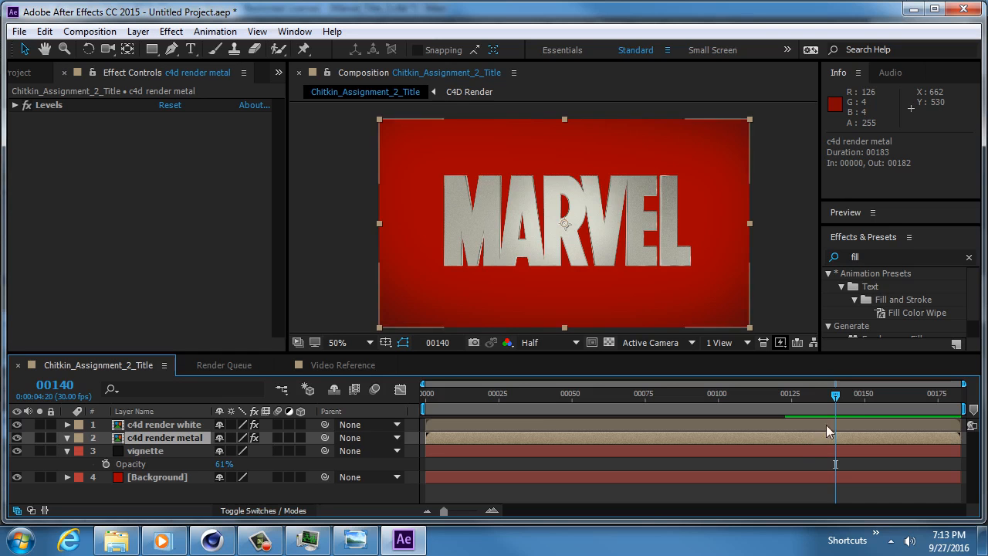
pyautogui.moveTo(835, 397); pyautogui.dragTo(917, 404)
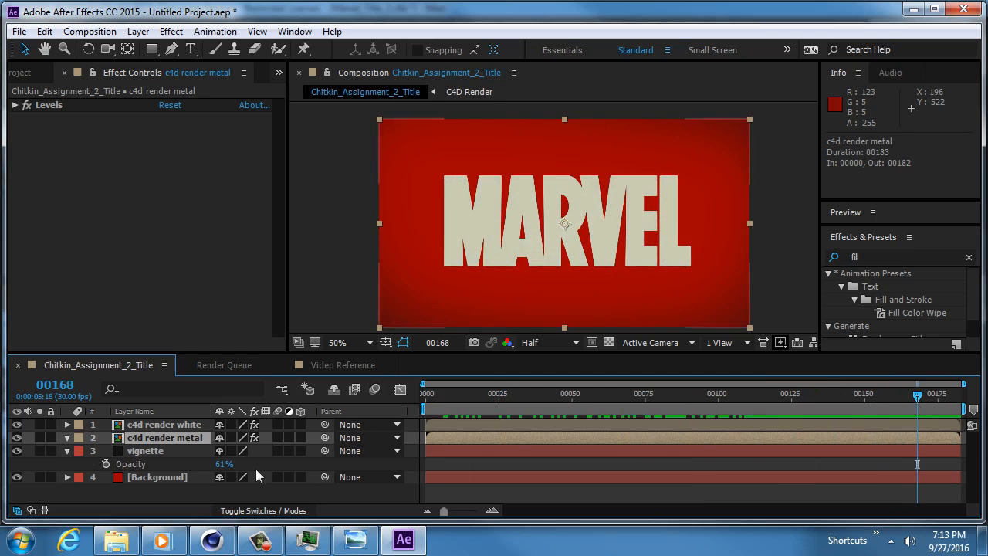
pyautogui.click(162, 540)
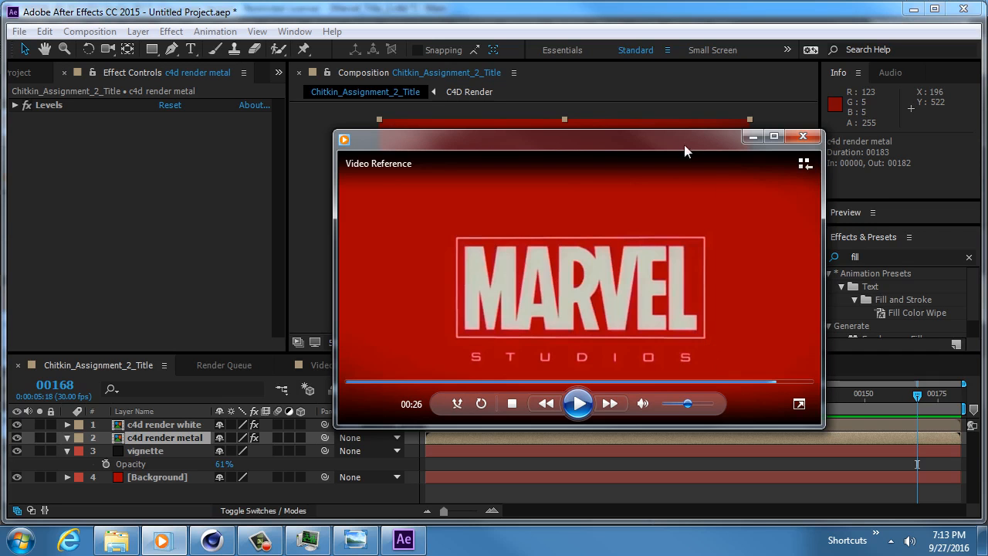
pyautogui.click(747, 137)
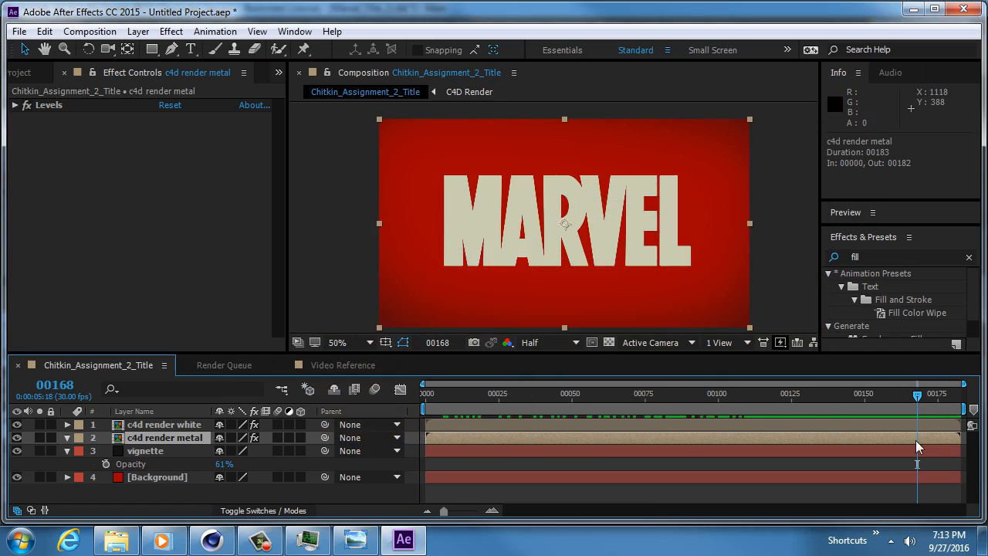
pyautogui.moveTo(917, 401)
pyautogui.mouseDown()
pyautogui.moveTo(546, 377)
pyautogui.moveTo(919, 394)
pyautogui.mouseUp()
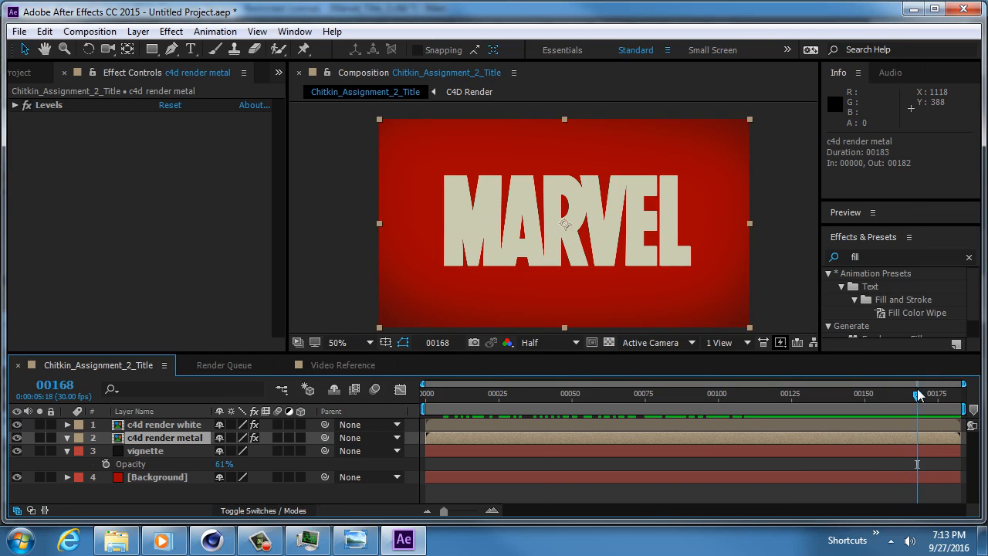
# Reveal the c4d render white layer's Fill opacity keyframes and move the playhead to frame 102
pyautogui.click(153, 426)
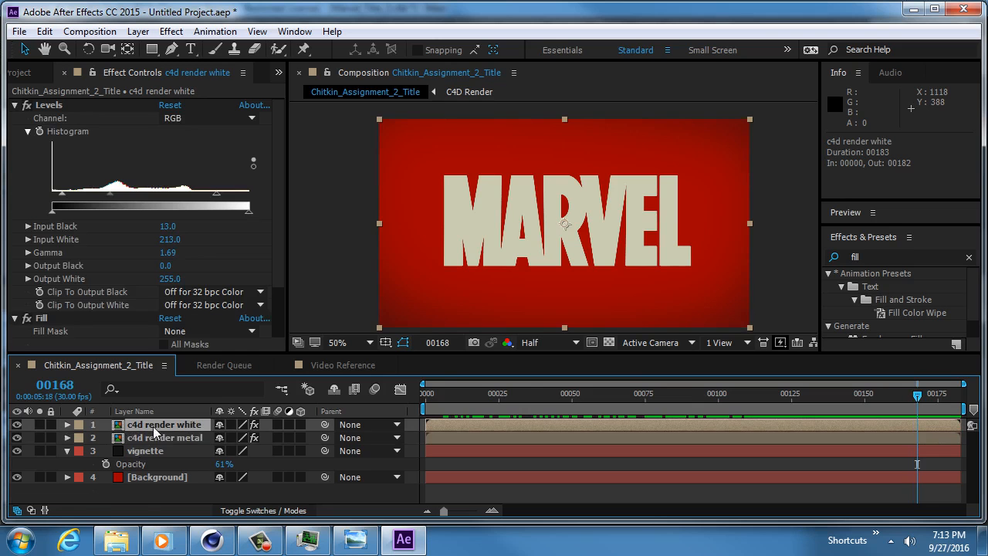
pyautogui.press('u')
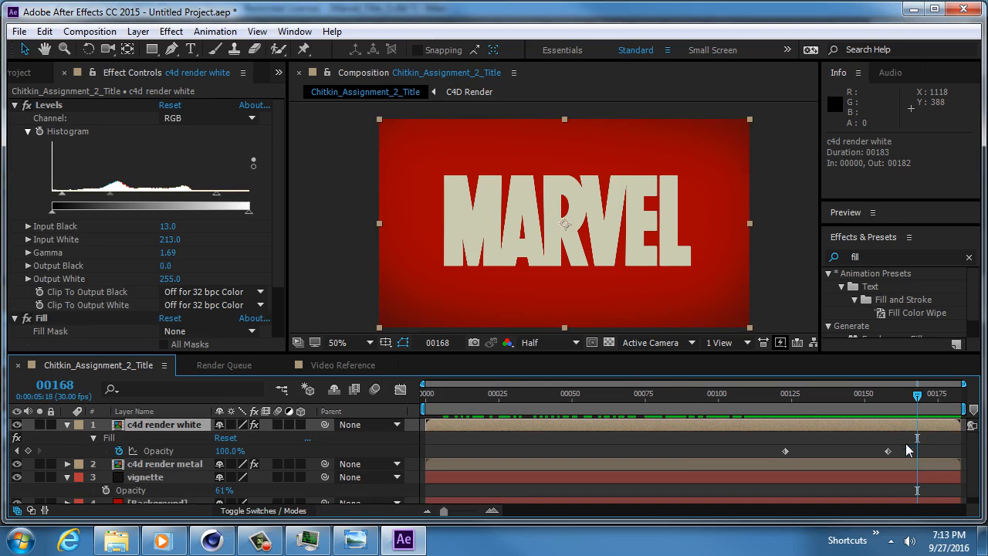
pyautogui.moveTo(880, 395); pyautogui.dragTo(724, 395)
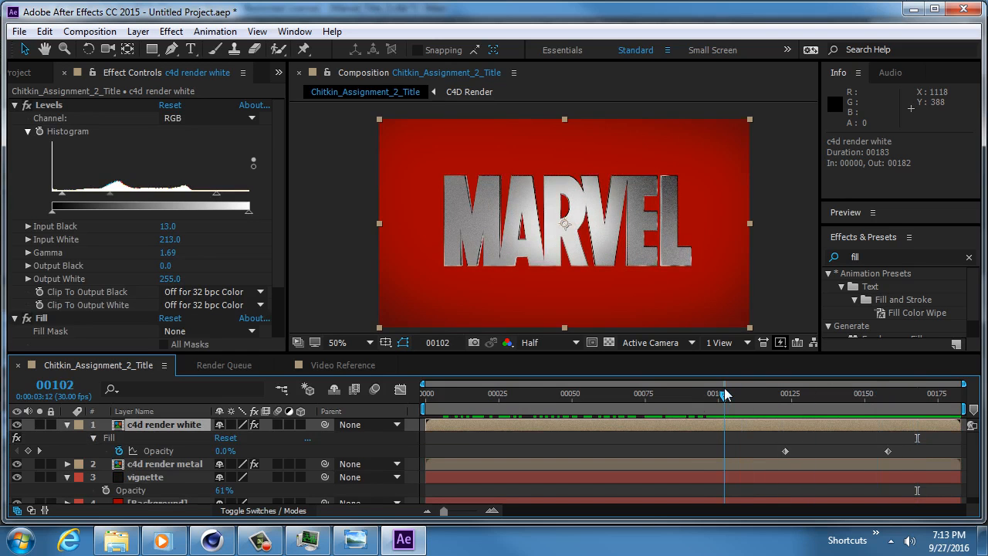
# Play the reference video from about 00:21 to 00:26 and examine how the metallic logo fades to flat lettering
pyautogui.click(165, 543)
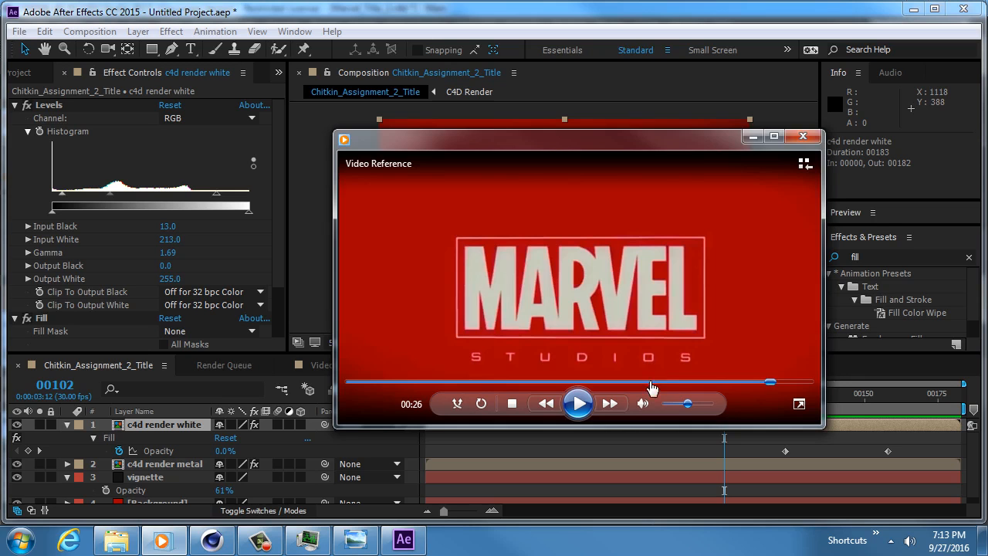
pyautogui.click(578, 403)
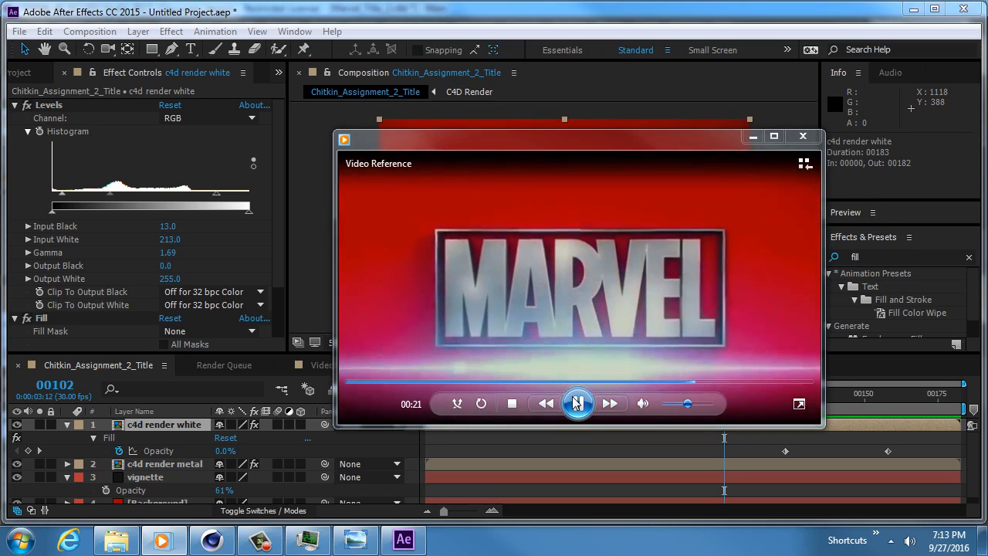
pyautogui.click(578, 403)
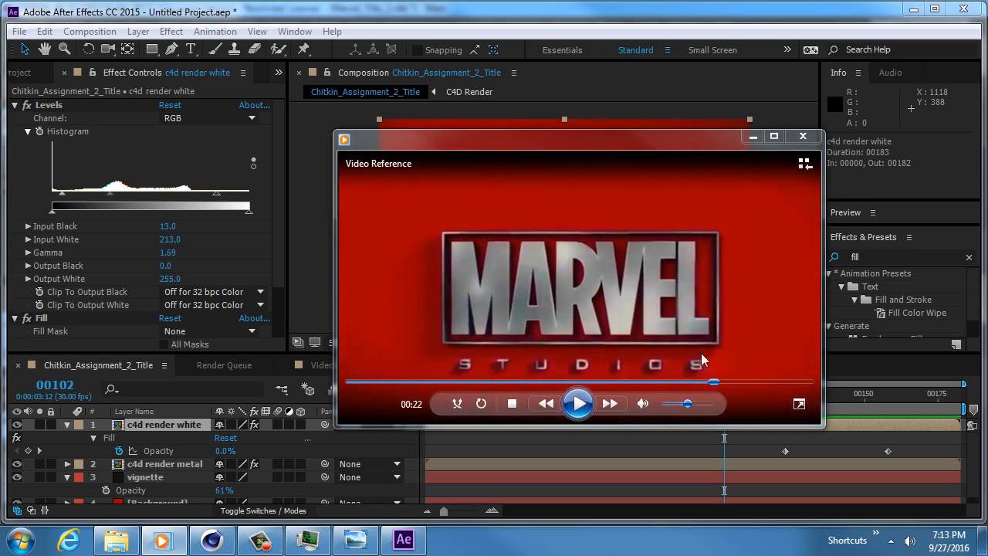
pyautogui.click(578, 405)
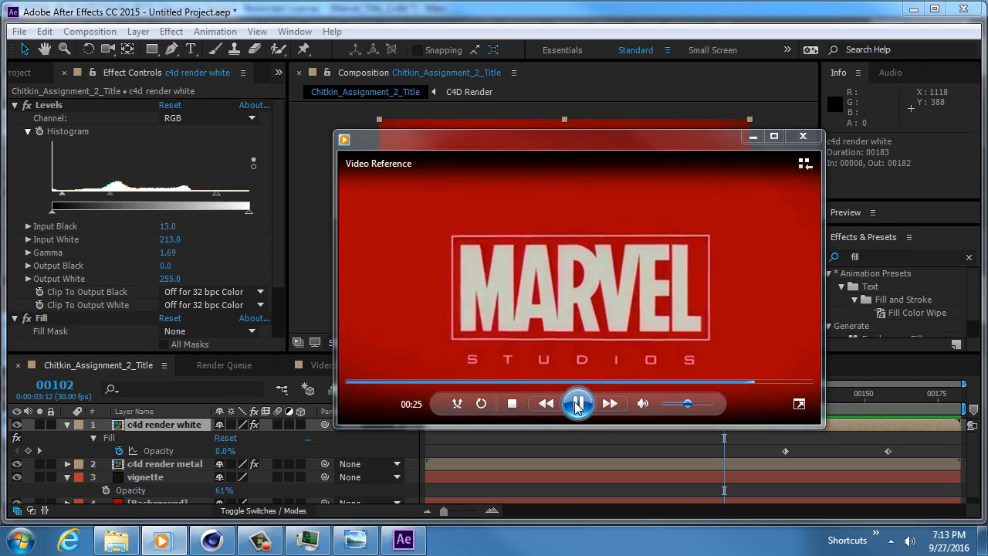
pyautogui.click(579, 405)
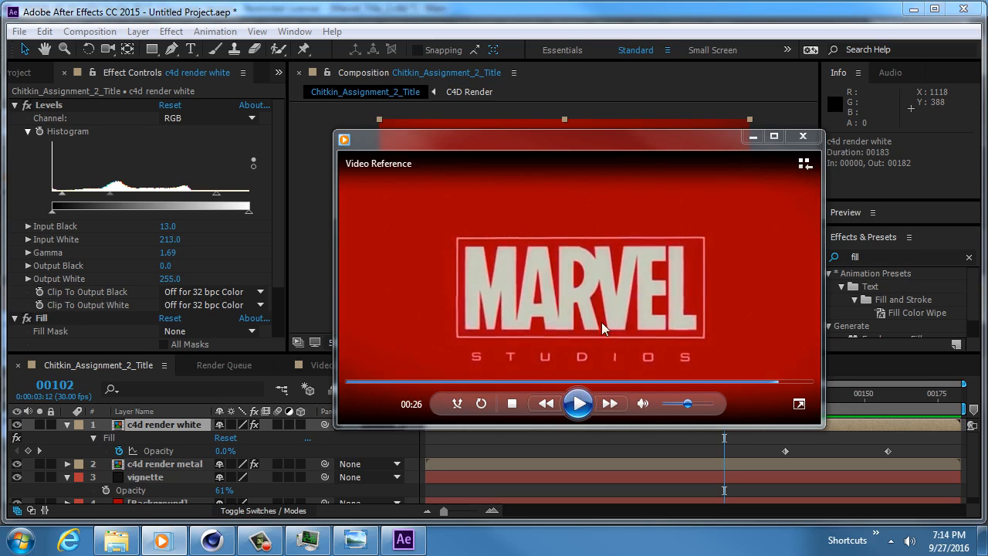
pyautogui.click(753, 136)
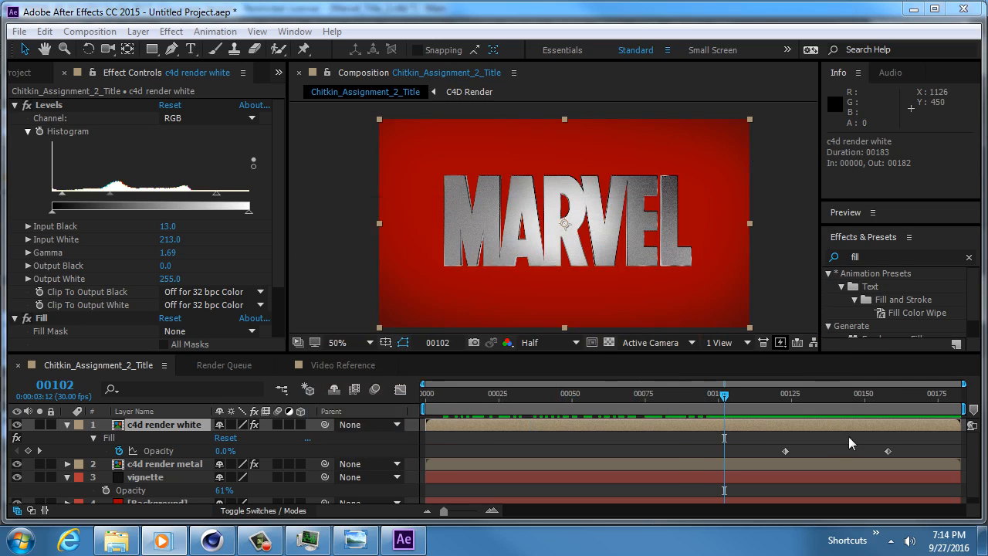
# Shift both Fill opacity keyframes of the c4d render white layer earlier so the fade ends at frame 102, and check frame 182
pyautogui.moveTo(900, 446); pyautogui.dragTo(753, 475)
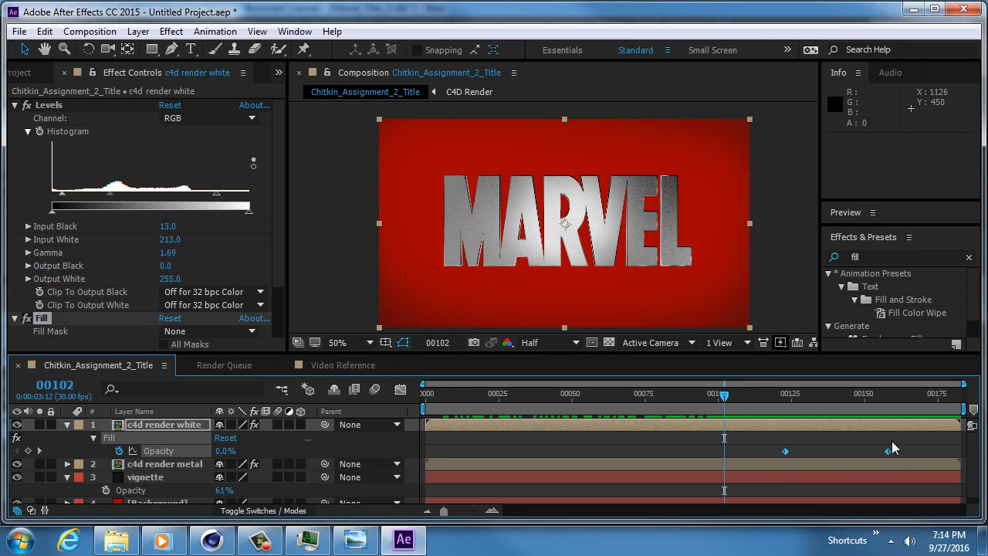
pyautogui.moveTo(888, 451); pyautogui.dragTo(724, 454)
pyautogui.moveTo(724, 396); pyautogui.dragTo(960, 386)
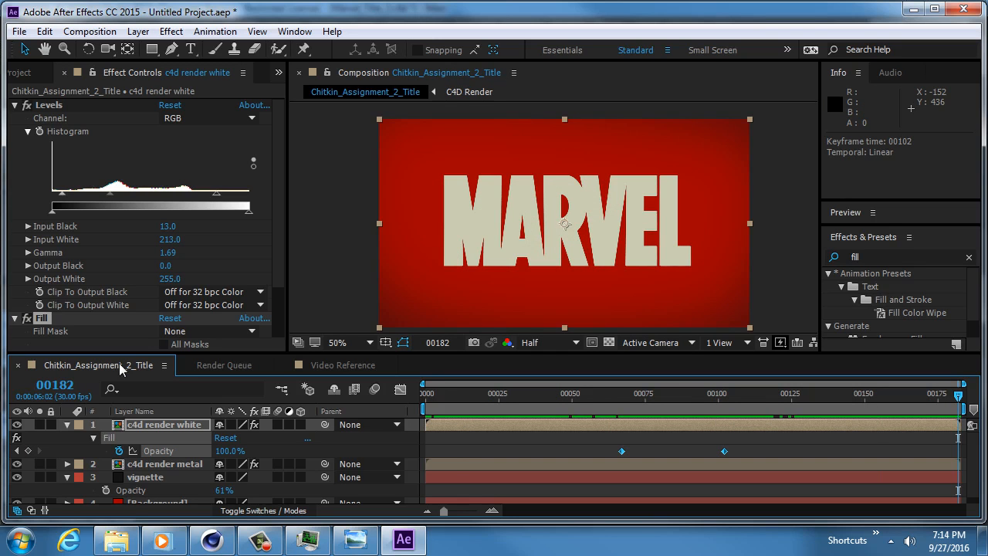
pyautogui.click(468, 2)
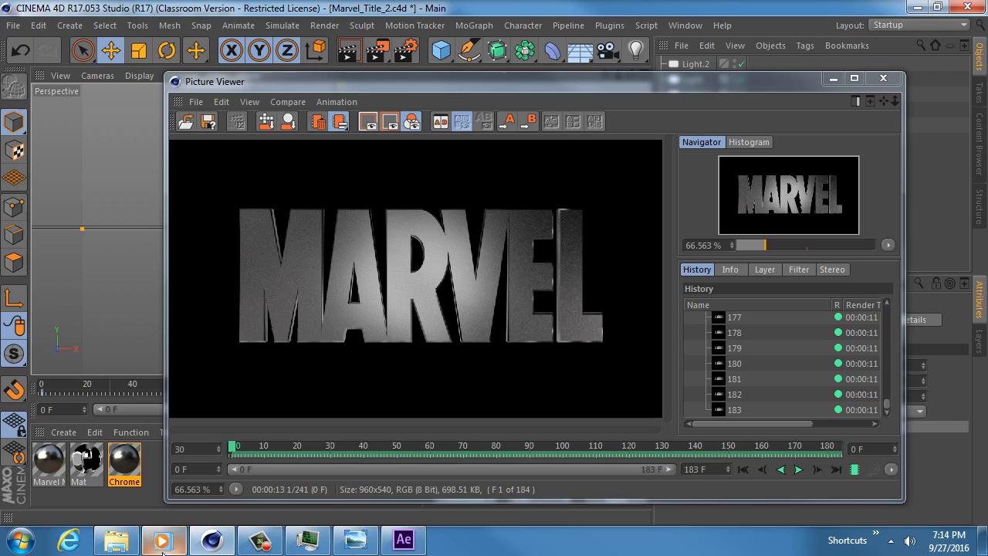
pyautogui.click(395, 542)
pyautogui.click(403, 541)
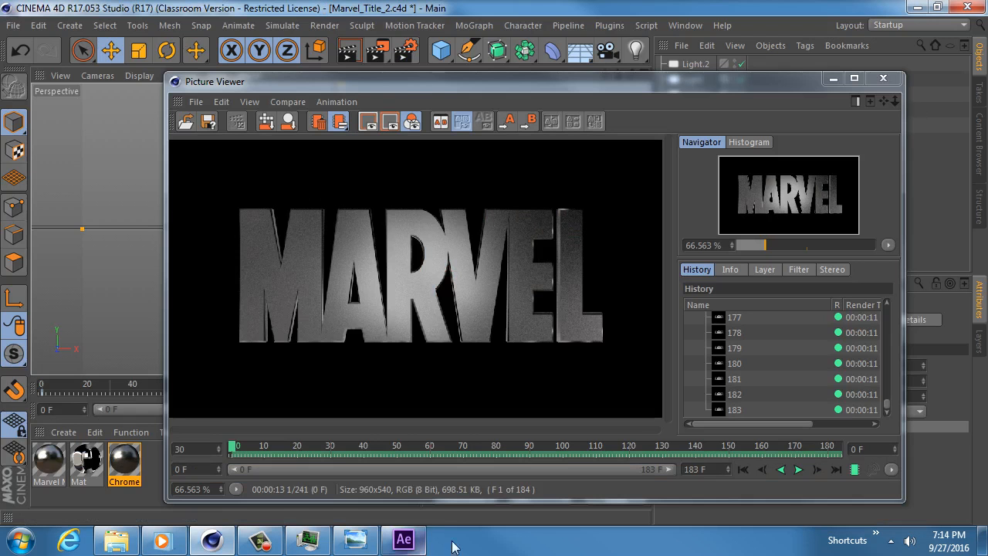
pyautogui.click(418, 545)
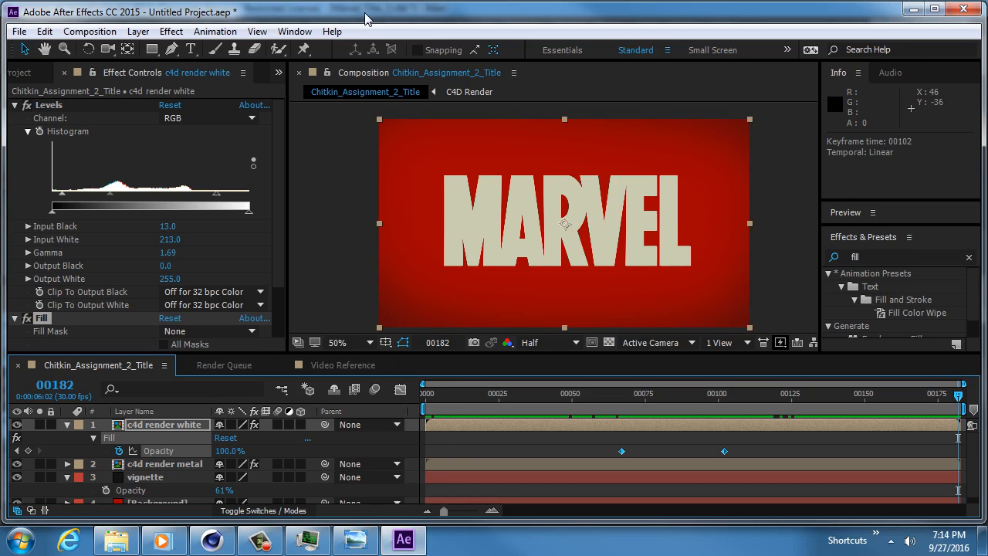
# Start saving the project and choose the Assignment 2 folder on Local Disk (P:) as its location
pyautogui.click(19, 31)
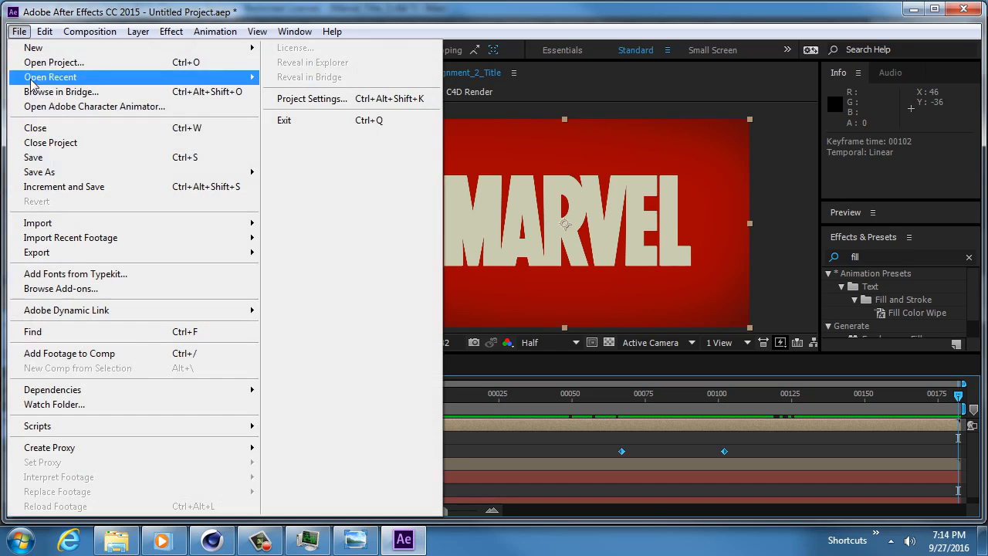
pyautogui.click(40, 159)
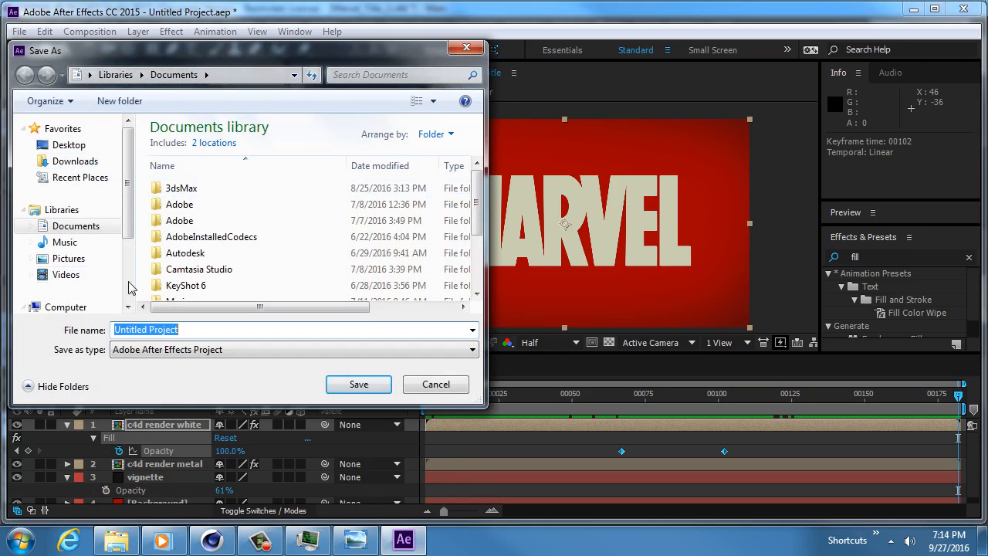
pyautogui.scroll(-3, 137, 231)
pyautogui.click(80, 283)
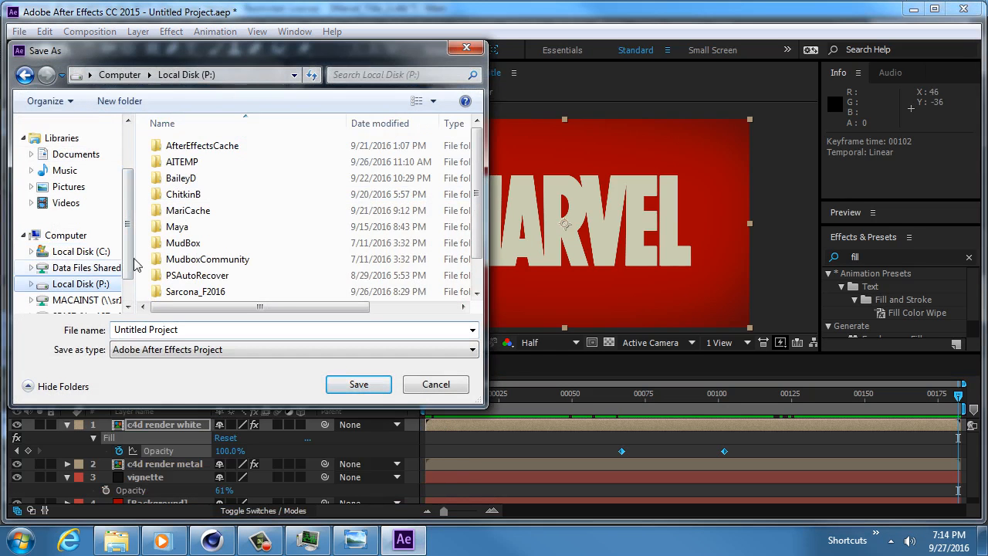
pyautogui.doubleClick(187, 196)
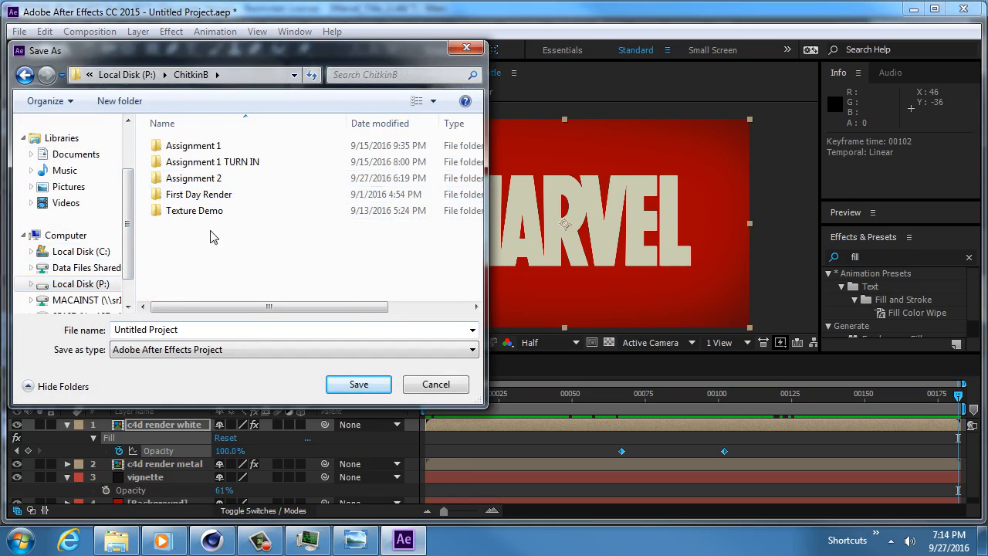
pyautogui.doubleClick(193, 178)
# Name the project file Marvel_Title_Project_v1 and save it
pyautogui.doubleClick(193, 331)
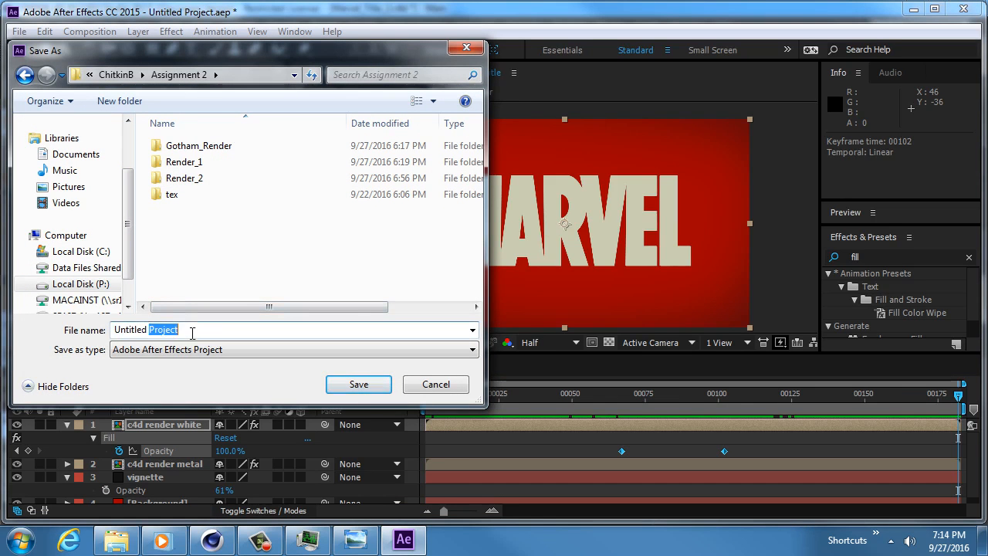
pyautogui.moveTo(141, 330); pyautogui.dragTo(99, 333)
pyautogui.write('Marvel_Title_')
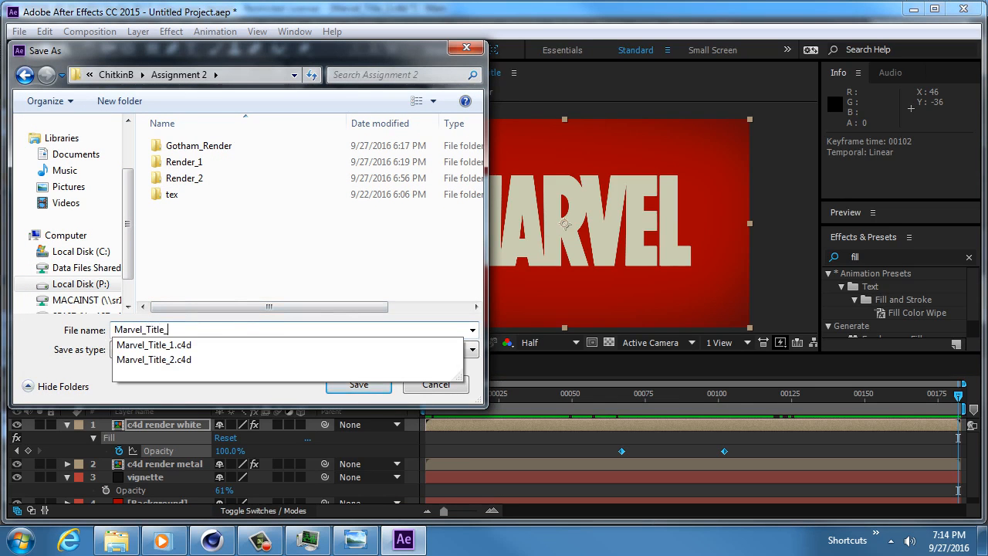
pyautogui.write('P')
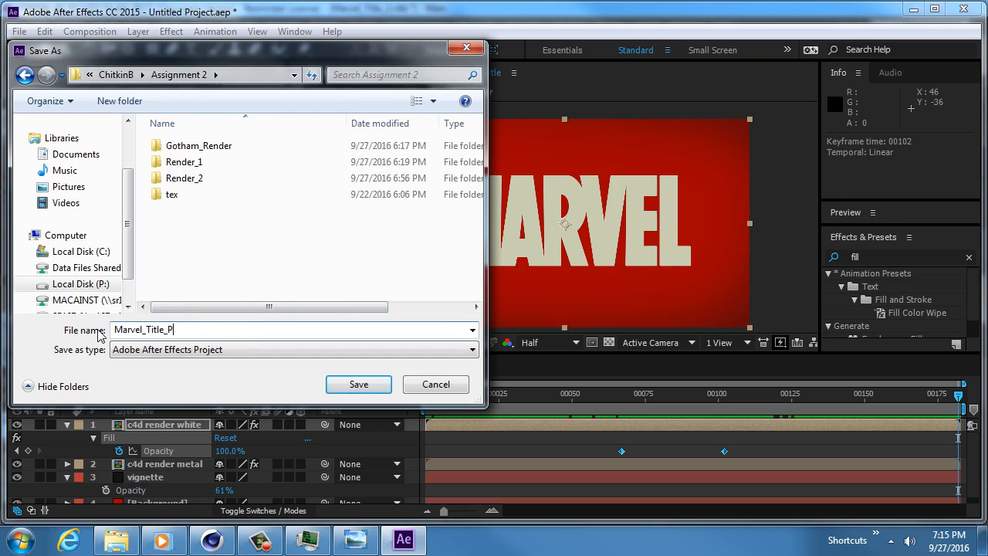
pyautogui.press('BackSpace')
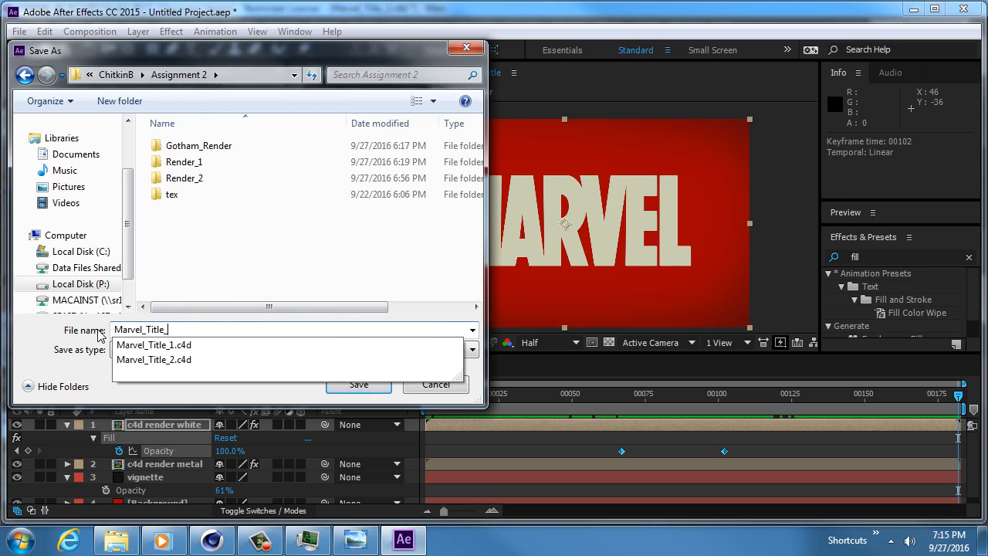
pyautogui.write('Project_v1')
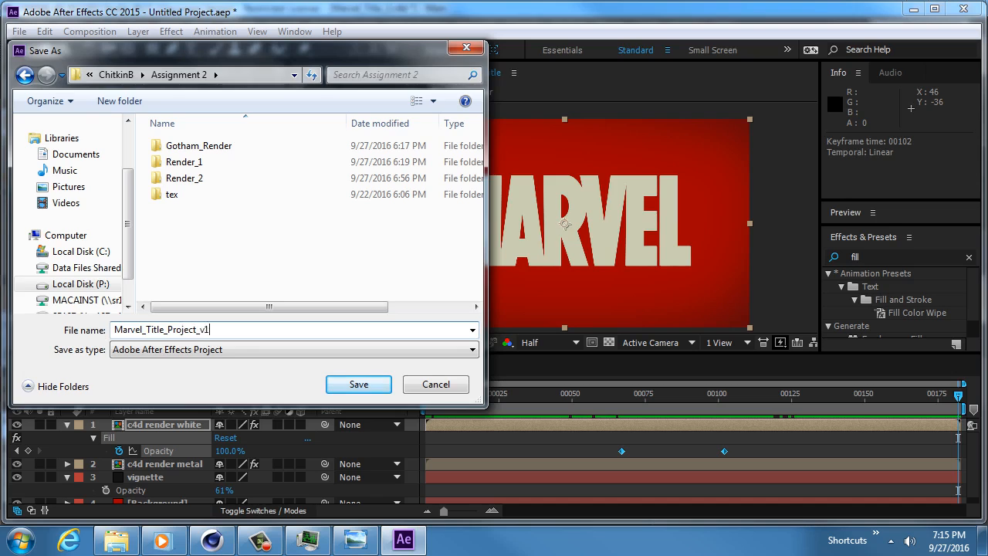
pyautogui.press('Return')
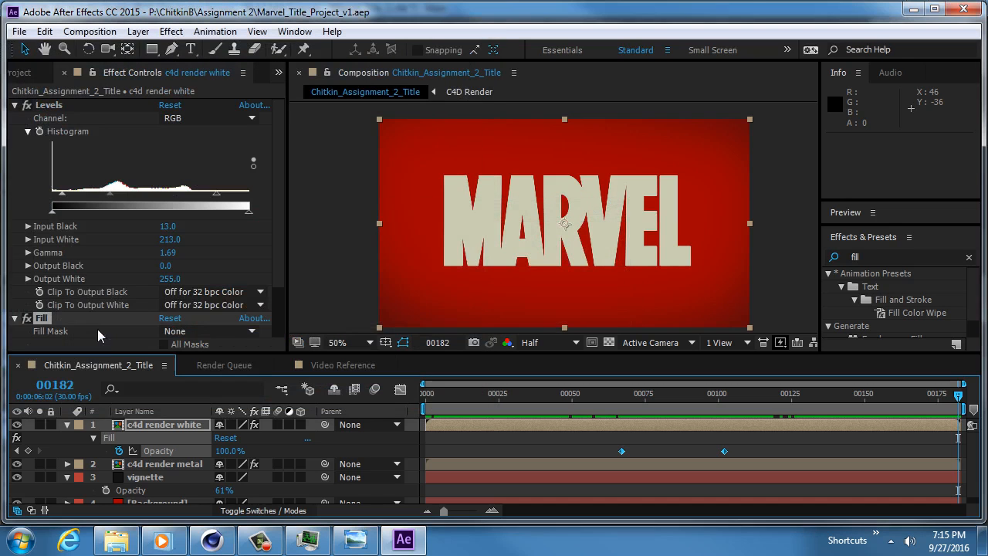
# Add the title composition to the render queue and set its output module to QuickTime format with the H.264 codec
pyautogui.click(91, 32)
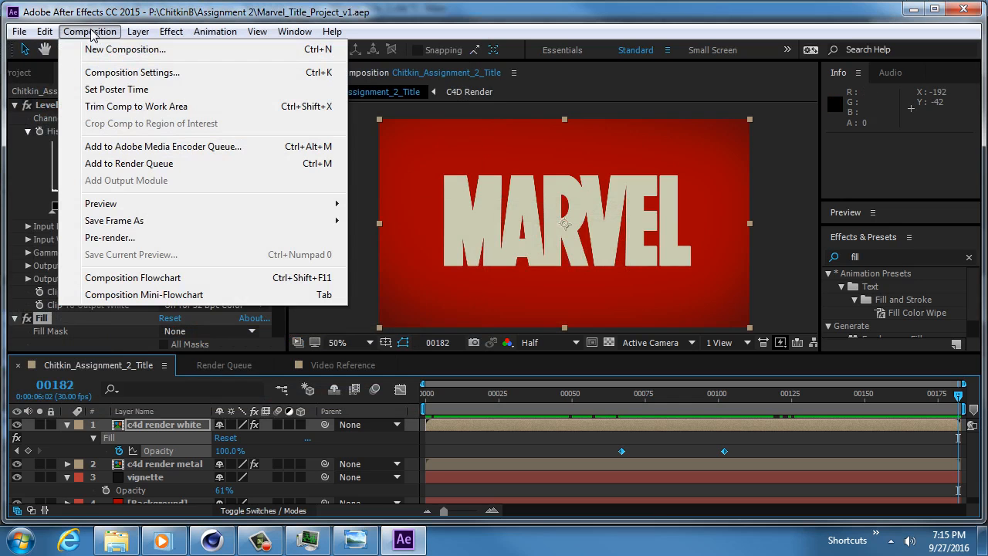
pyautogui.click(128, 163)
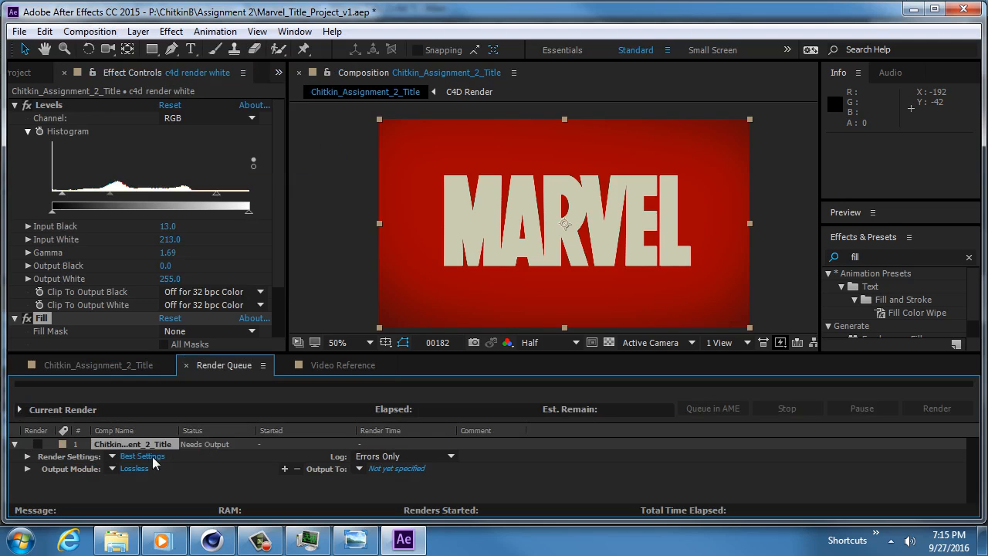
pyautogui.click(133, 469)
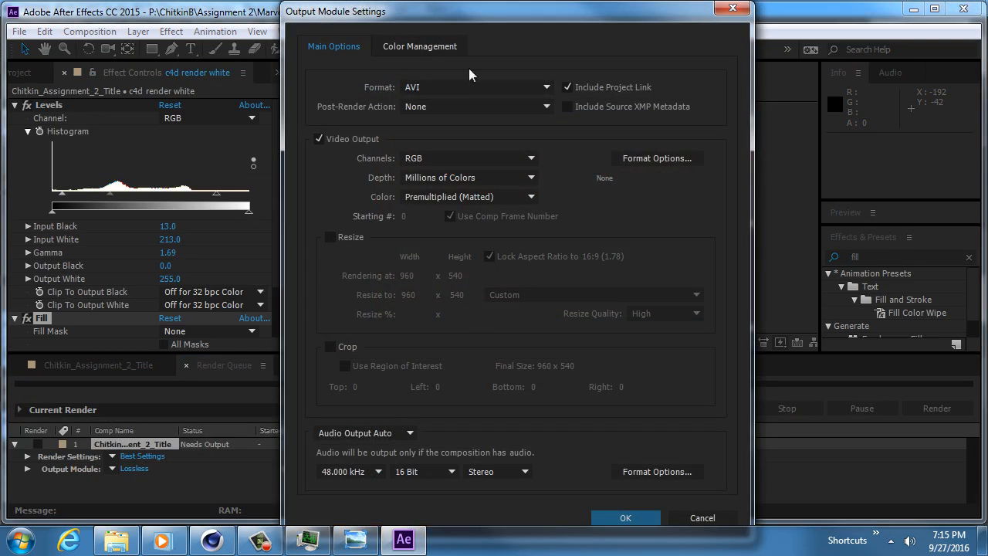
pyautogui.click(451, 85)
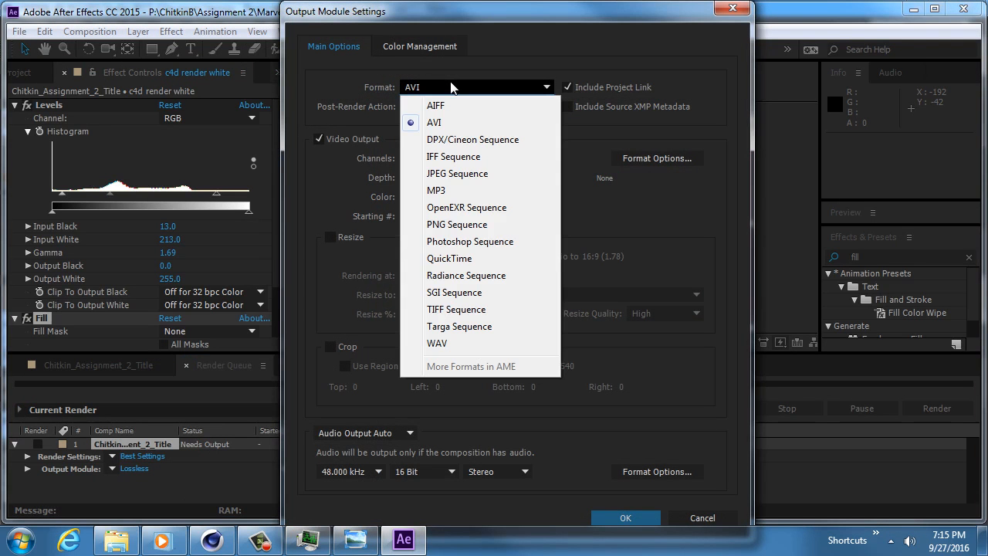
pyautogui.click(435, 260)
pyautogui.click(659, 159)
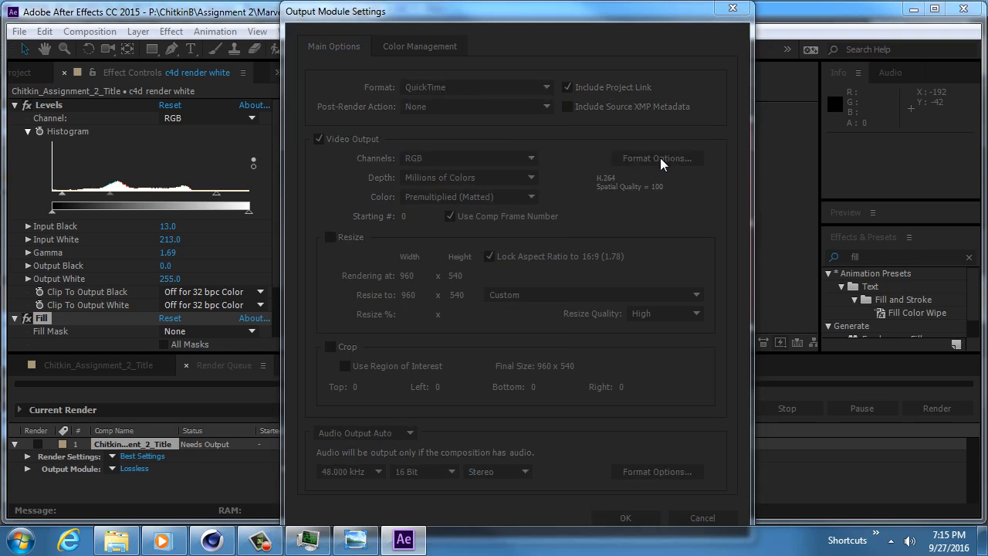
pyautogui.click(668, 165)
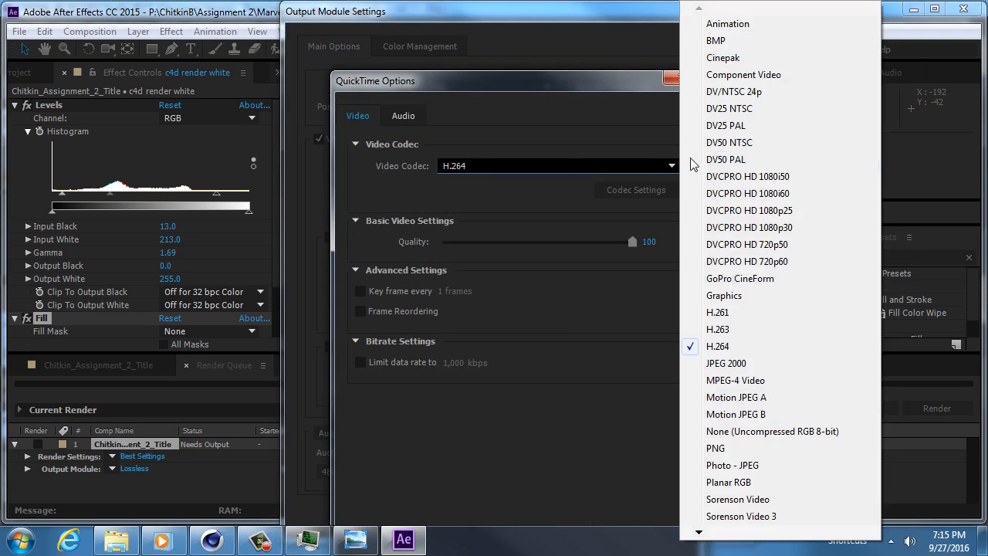
pyautogui.click(707, 350)
pyautogui.moveTo(517, 71); pyautogui.dragTo(517, 18)
pyautogui.click(568, 488)
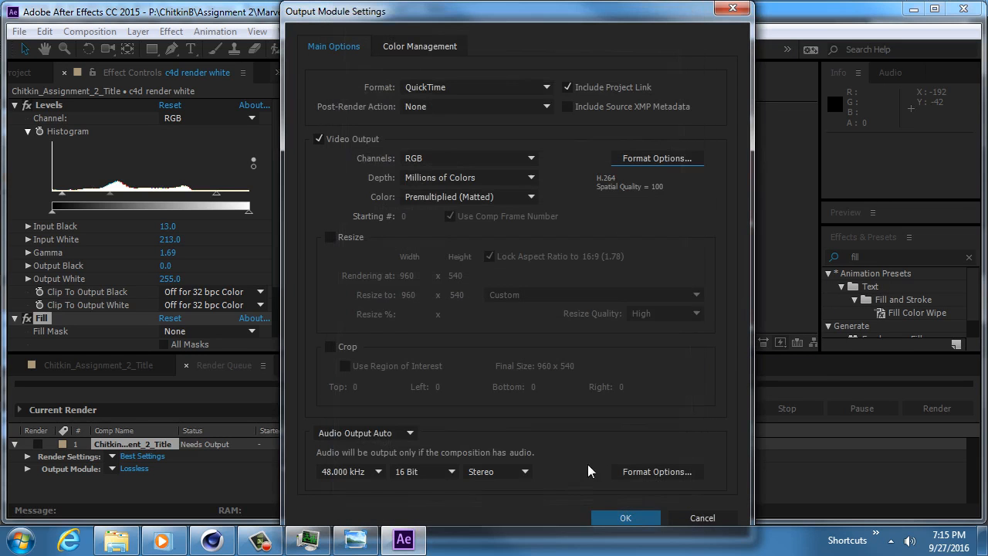
pyautogui.click(610, 518)
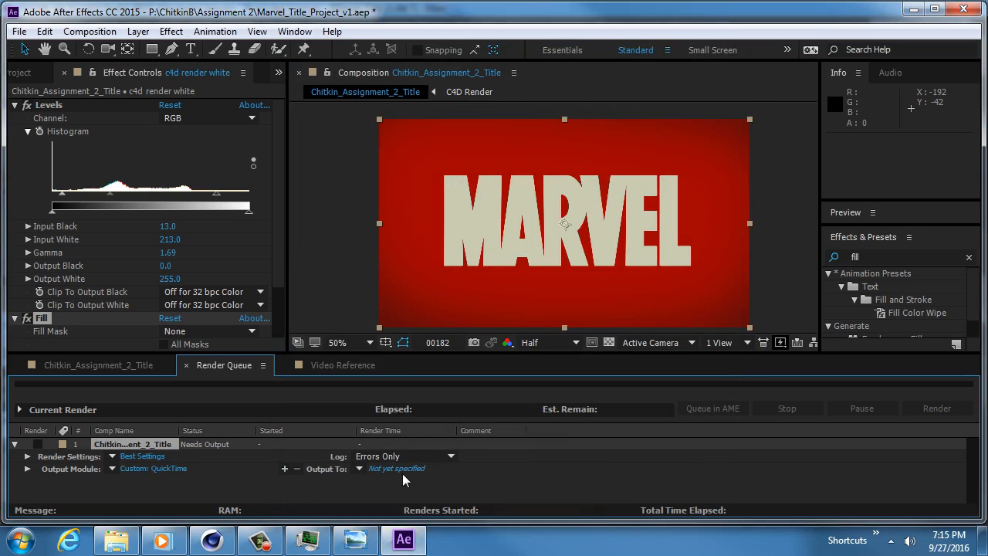
# Set the movie output to the Assignment 2 folder with "_video" appended to the file name, and render the composition
pyautogui.click(381, 469)
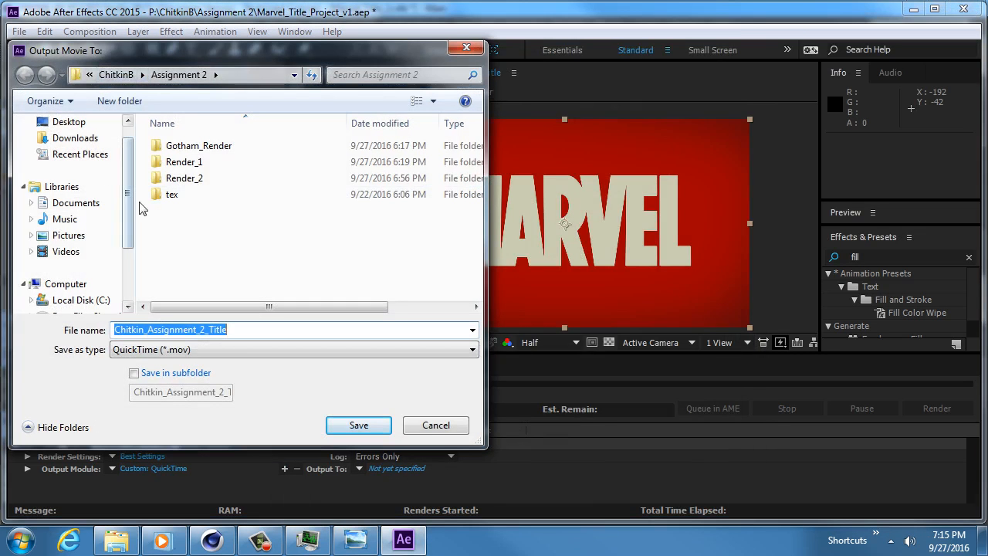
pyautogui.click(242, 329)
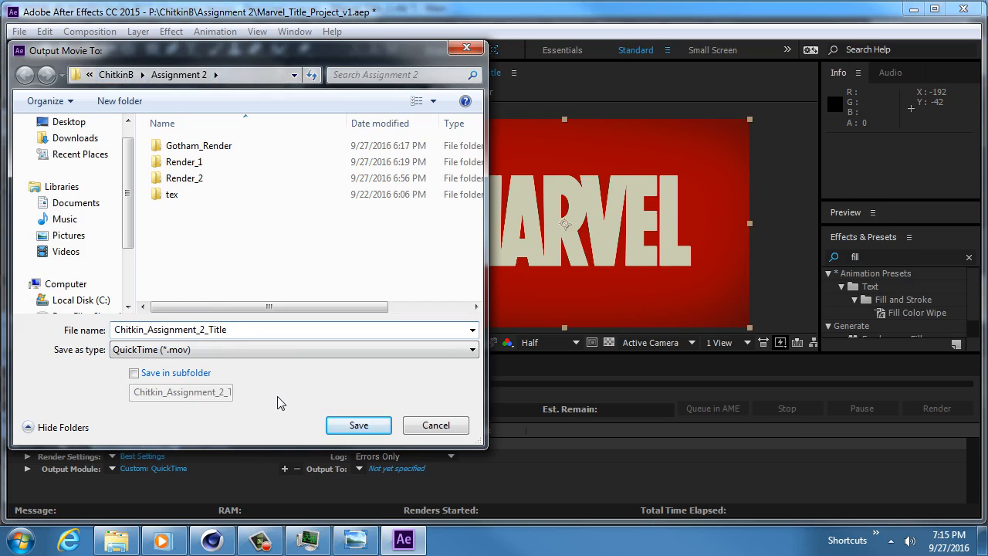
pyautogui.press('Return')
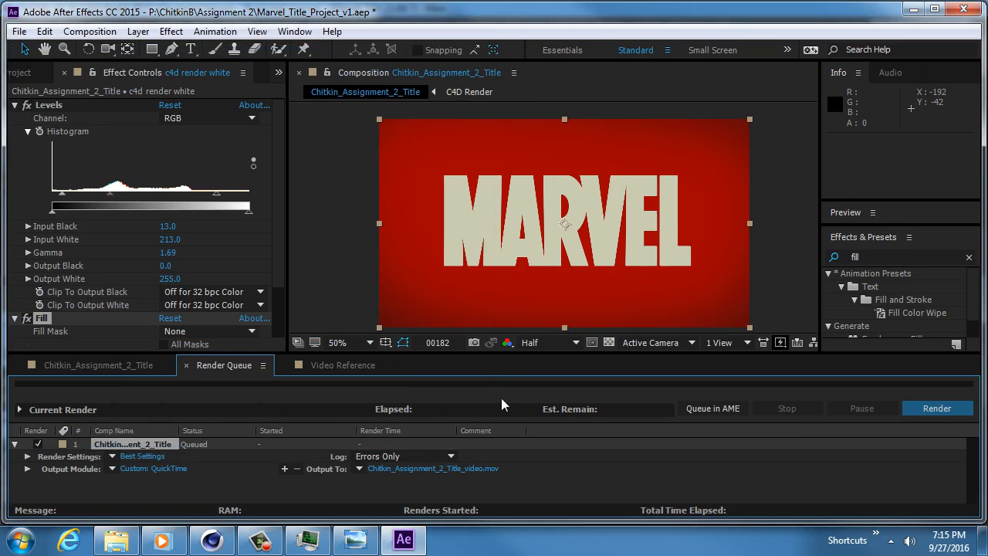
pyautogui.click(926, 407)
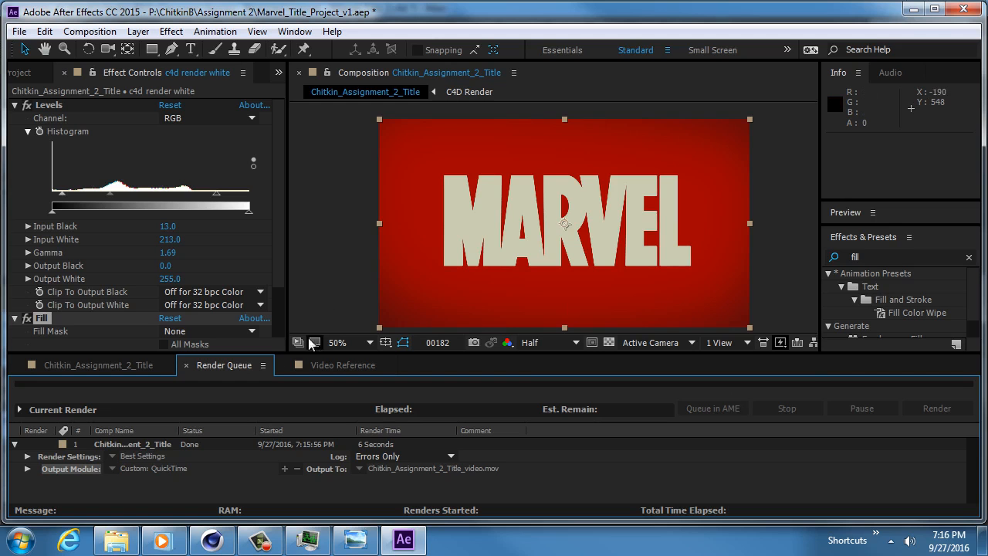
# Switch to Cinema 4D, minimize the Picture Viewer and bring up the open project gotham texture example.c4d
pyautogui.click(210, 545)
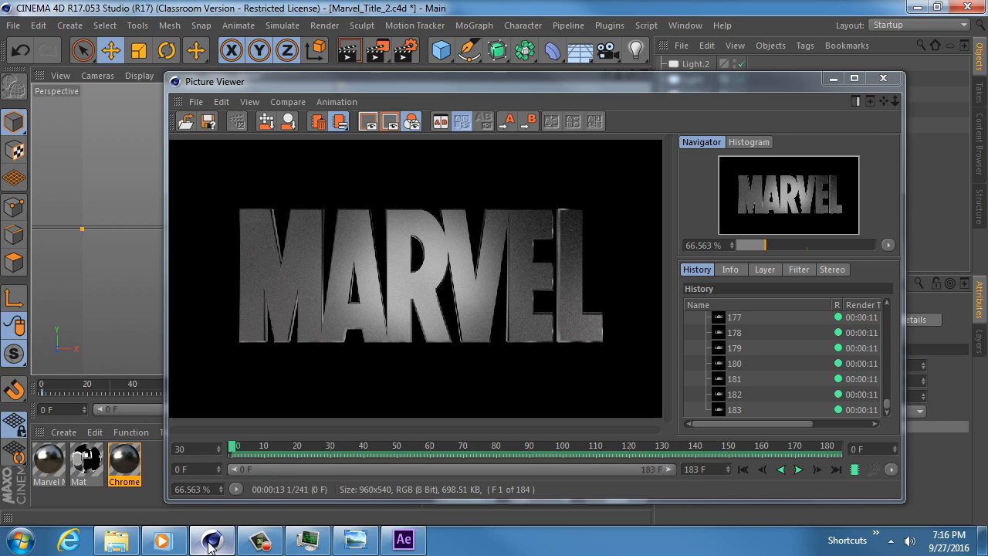
pyautogui.click(834, 78)
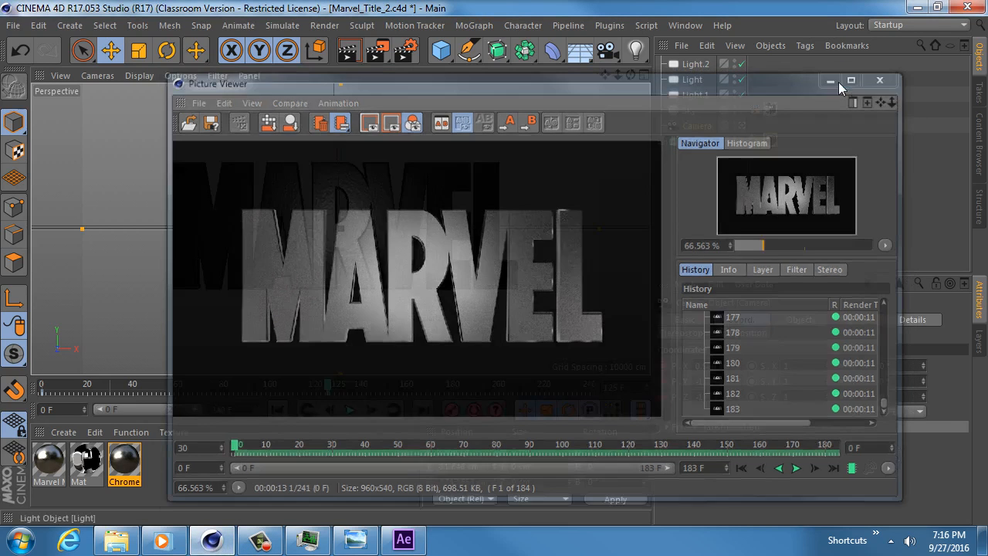
pyautogui.press('v')
pyautogui.moveTo(357, 221)
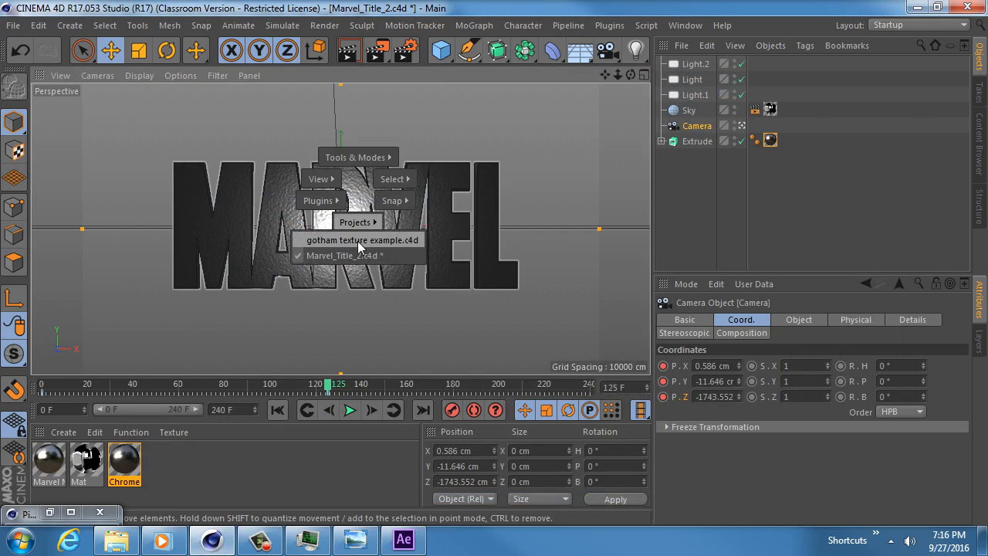
pyautogui.click(357, 238)
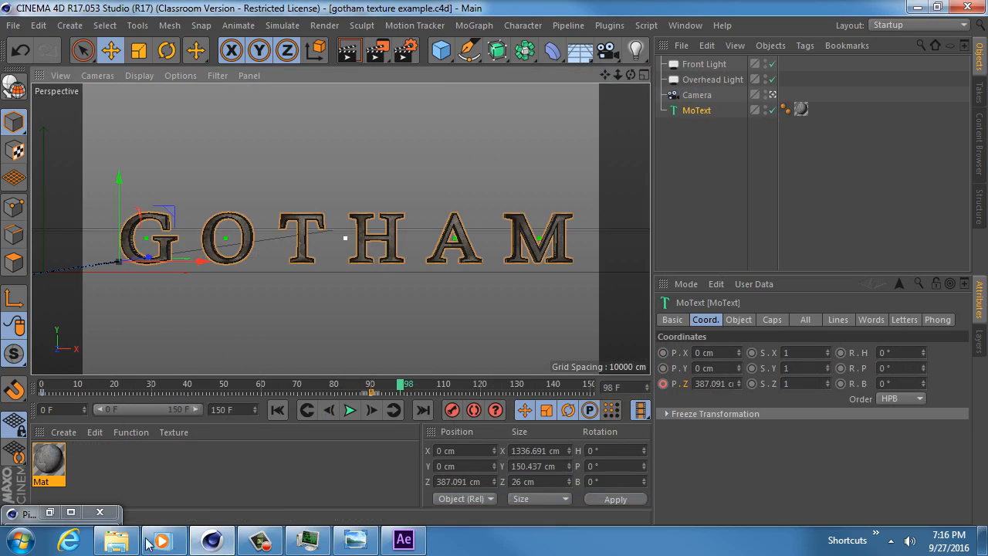
# Open Google Chrome and search Google Images for "gotham title sequence"
pyautogui.press('super')
pyautogui.write('chrome')
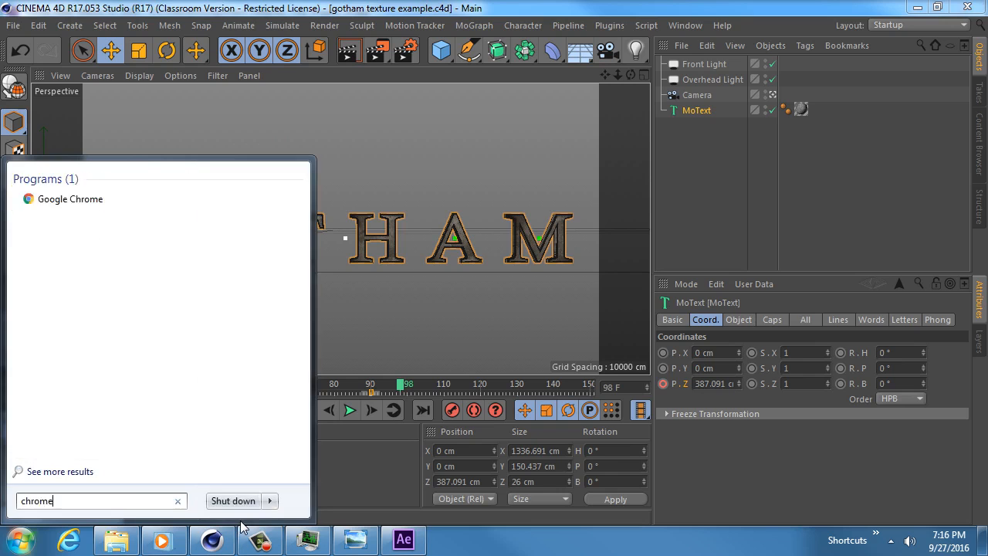
pyautogui.press('Return')
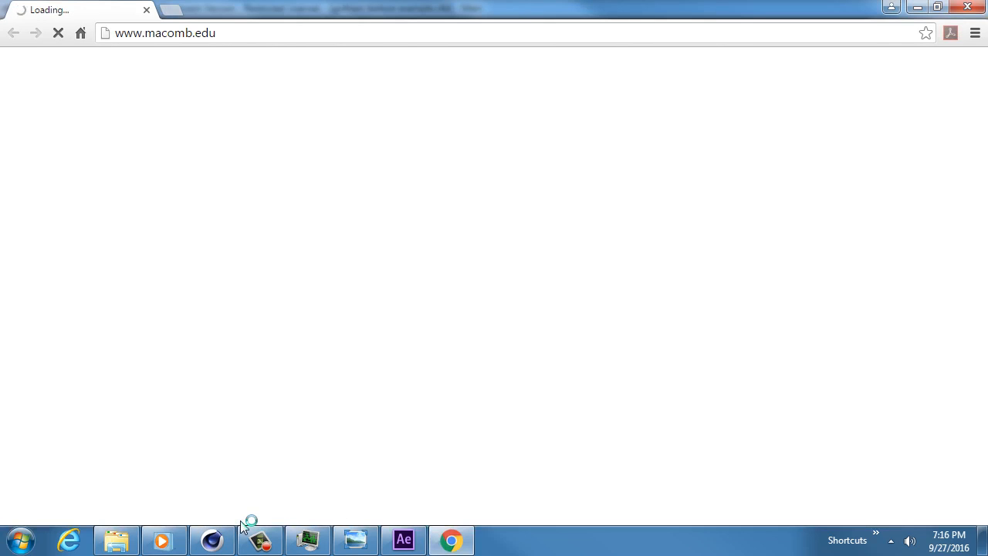
pyautogui.click(256, 34)
pyautogui.write('goth')
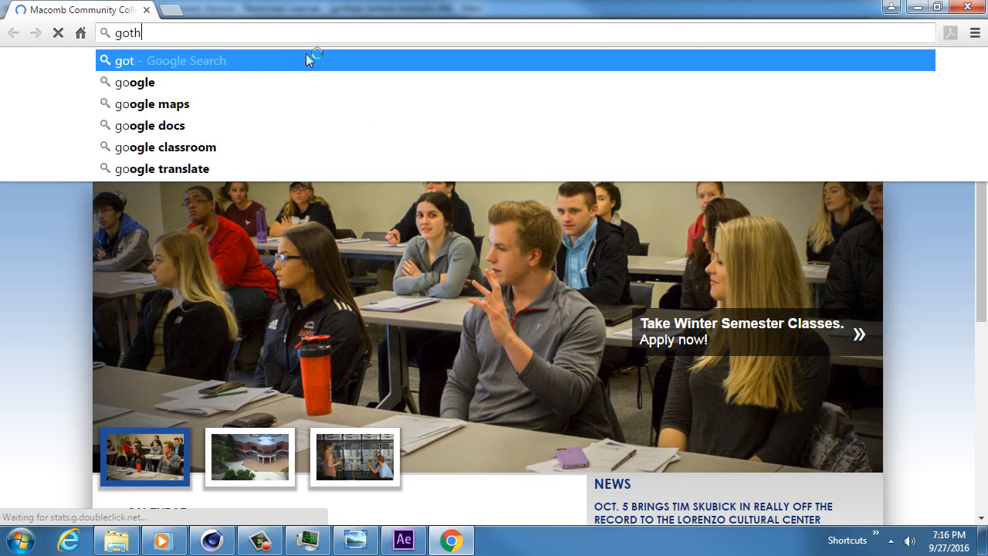
pyautogui.write('am title seque')
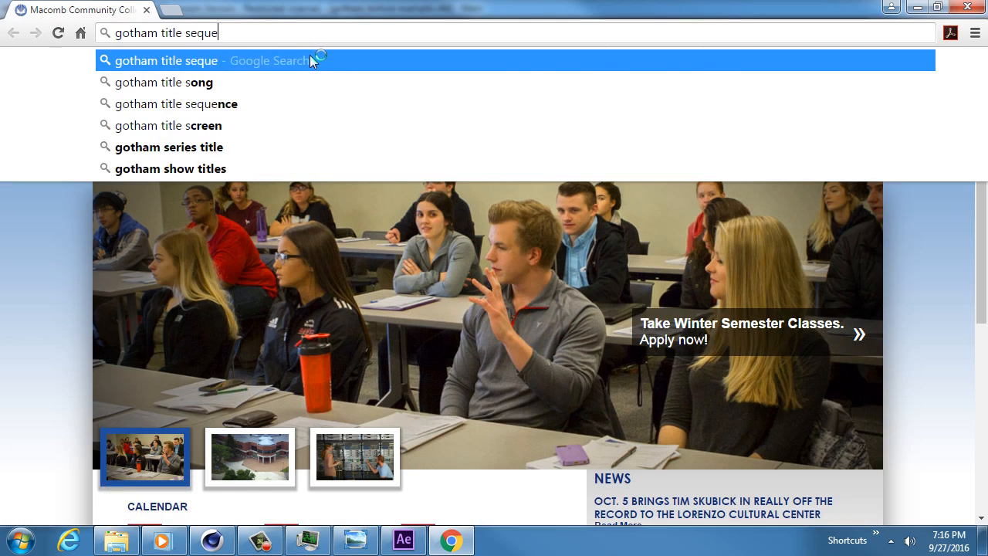
pyautogui.write('nce')
pyautogui.press('Return')
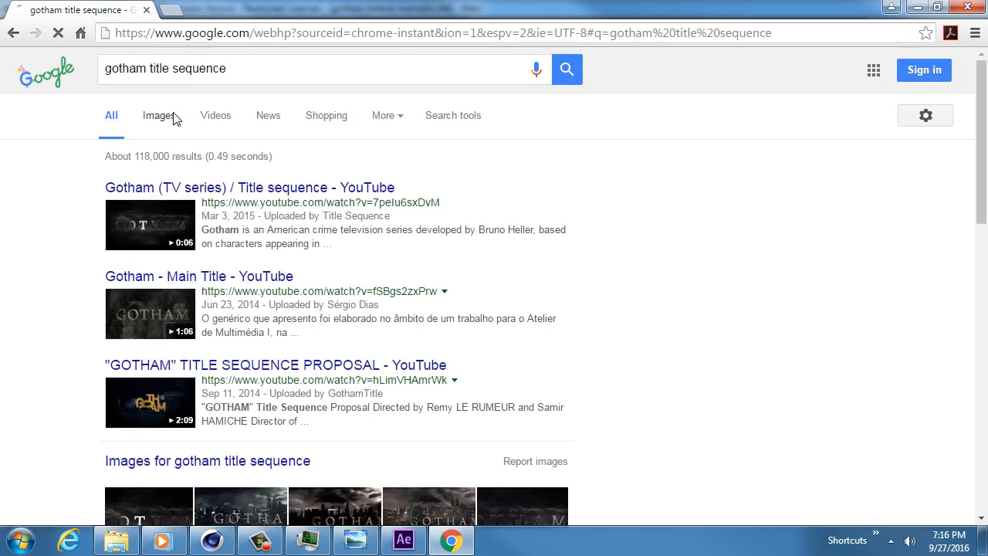
pyautogui.click(158, 116)
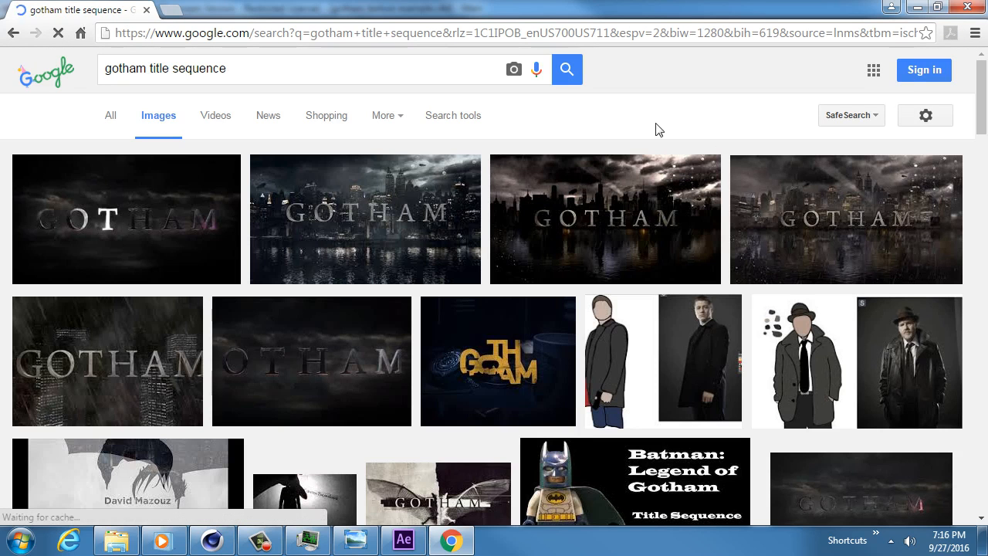
# Open the 1920 × 1080 "GOTHAM Opening Credits" skyline image at full size and save it to Downloads as maxresdefault
pyautogui.click(610, 200)
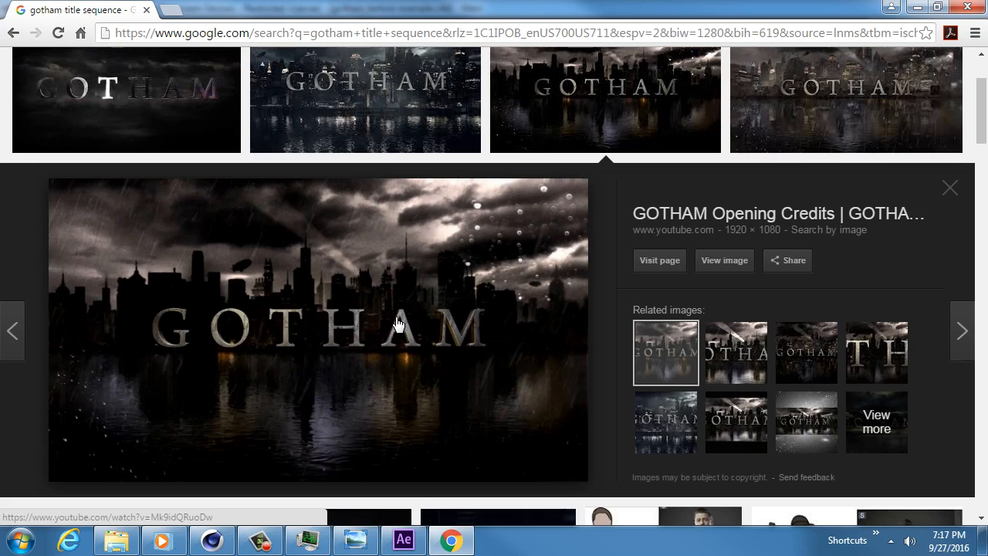
pyautogui.scroll(2, 398, 324)
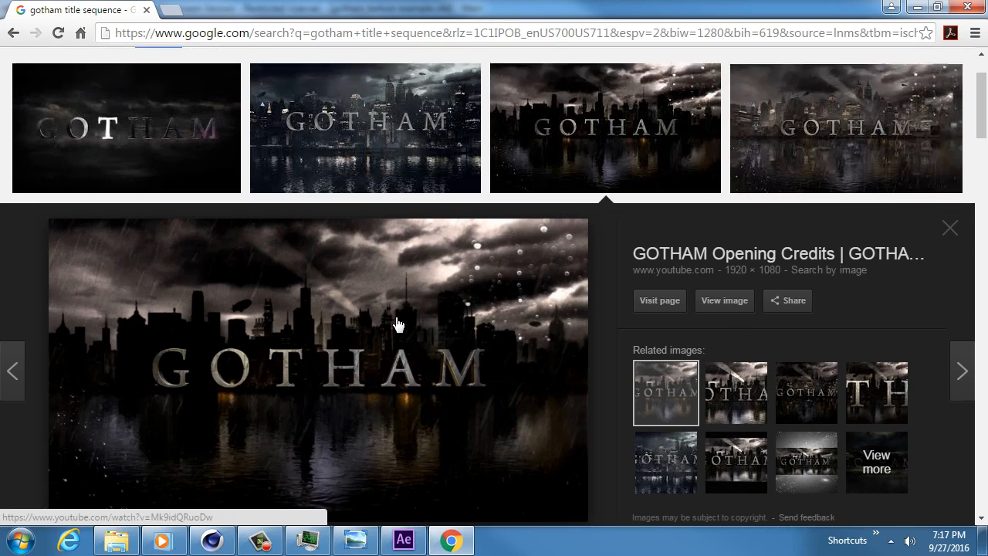
pyautogui.scroll(-4, 397, 324)
pyautogui.scroll(-2, 397, 324)
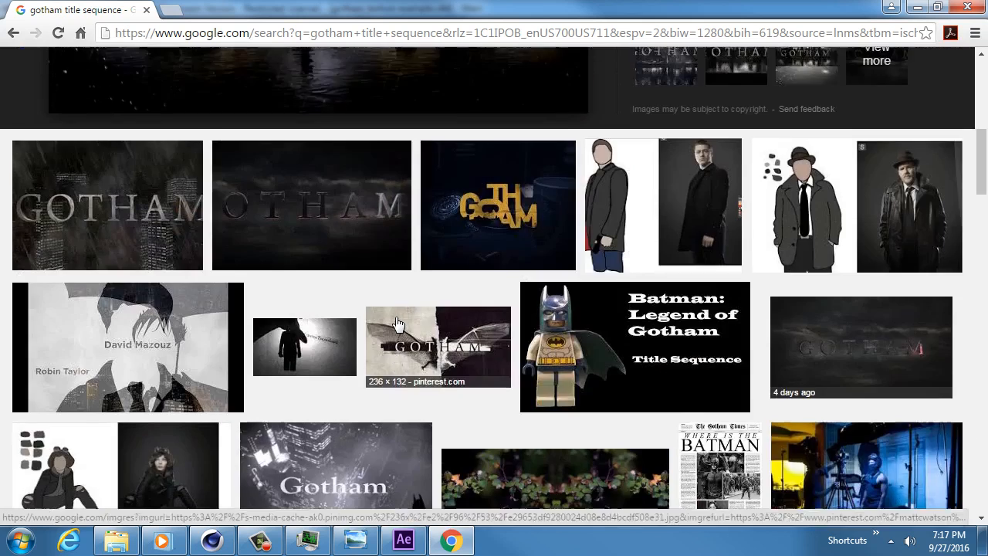
pyautogui.scroll(5, 397, 325)
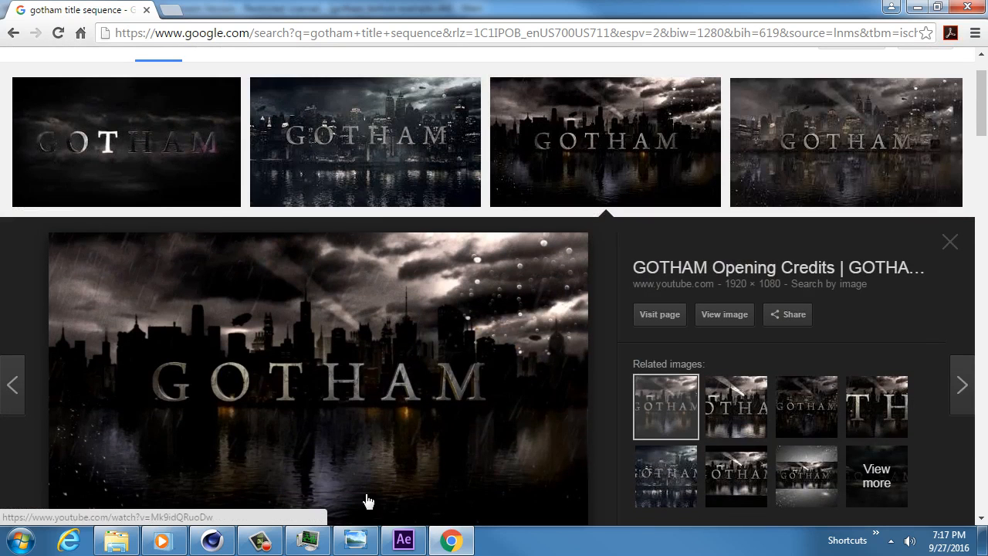
pyautogui.moveTo(402, 546)
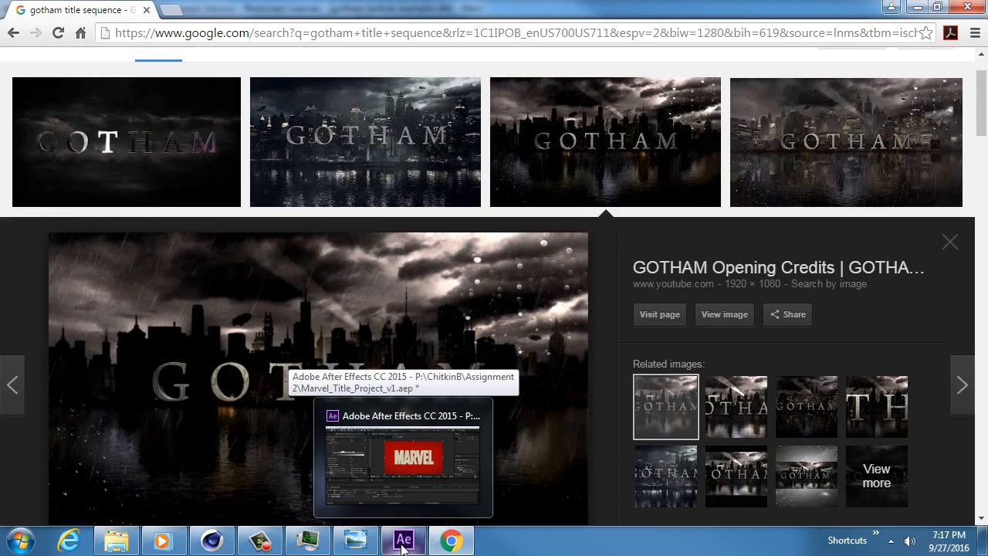
pyautogui.click(724, 237)
pyautogui.rightClick(336, 237)
pyautogui.click(378, 268)
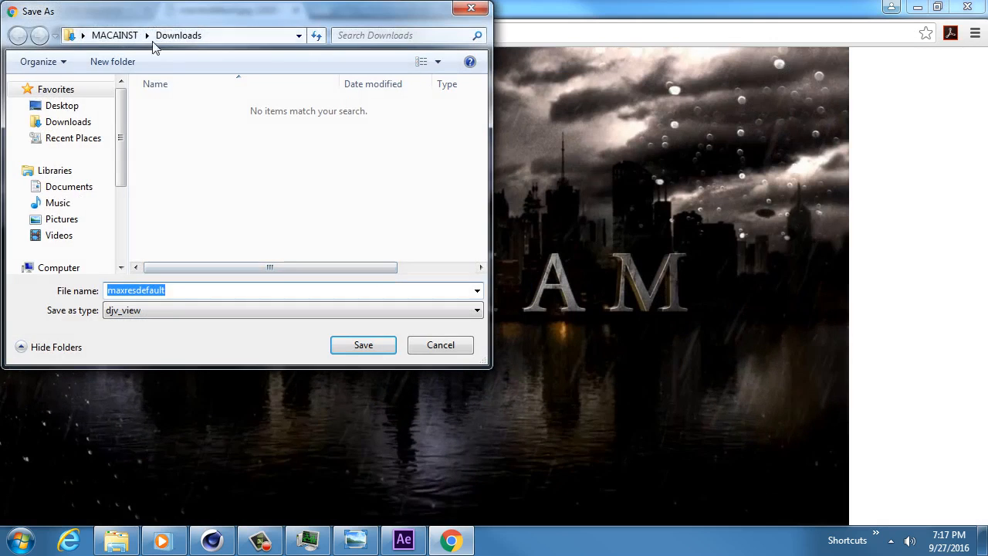
pyautogui.click(364, 345)
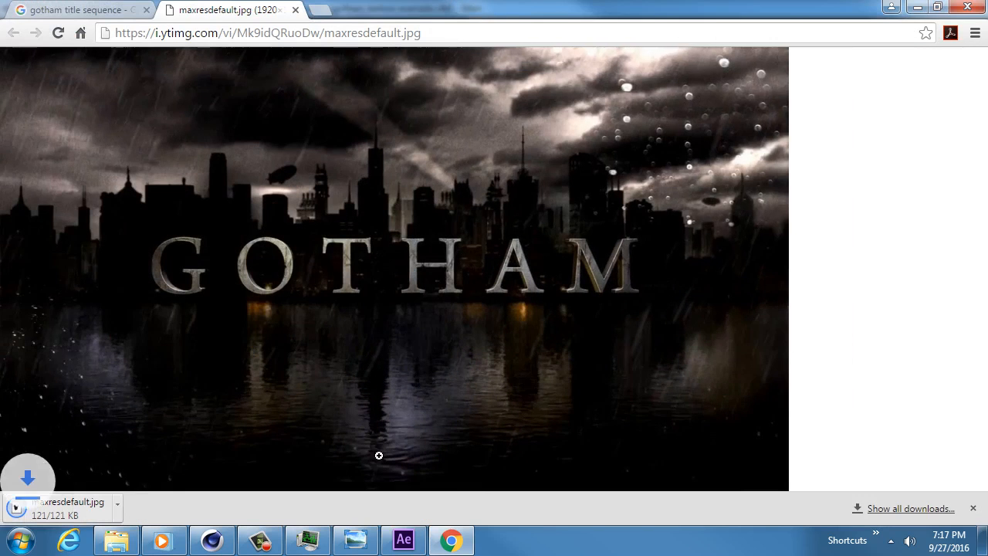
# Switch to After Effects, enlarge the project item list and delete the second of the two TIFF sequences
pyautogui.click(402, 540)
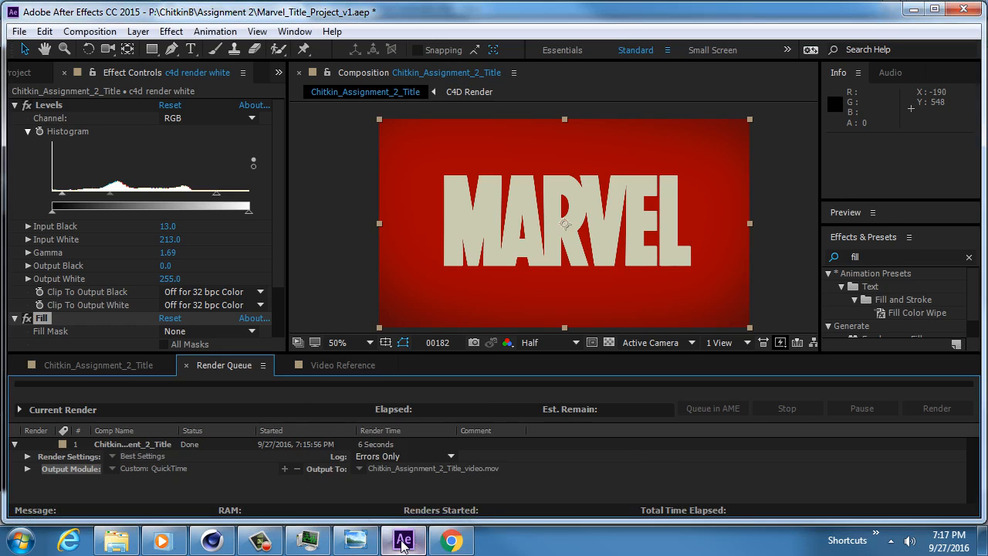
pyautogui.click(31, 72)
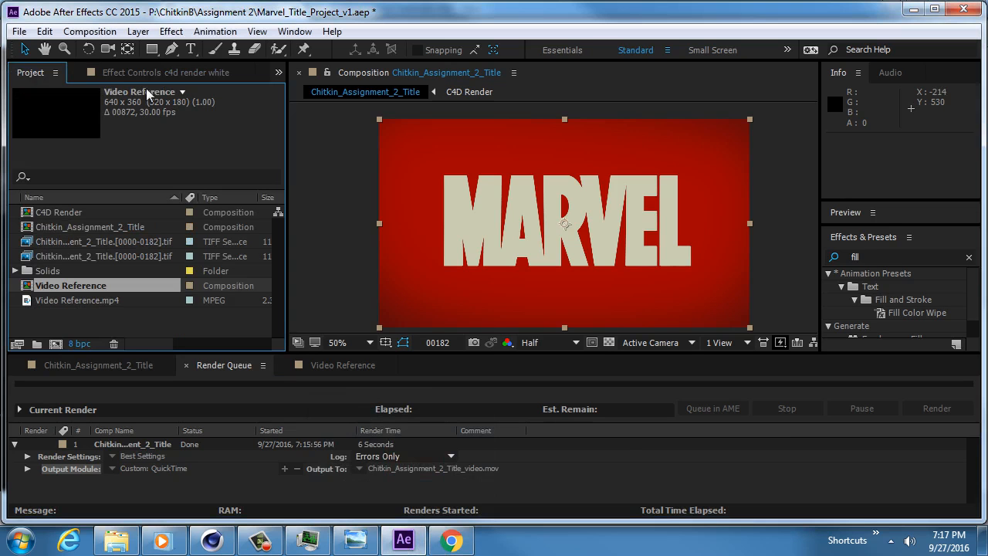
pyautogui.moveTo(208, 351); pyautogui.dragTo(210, 386)
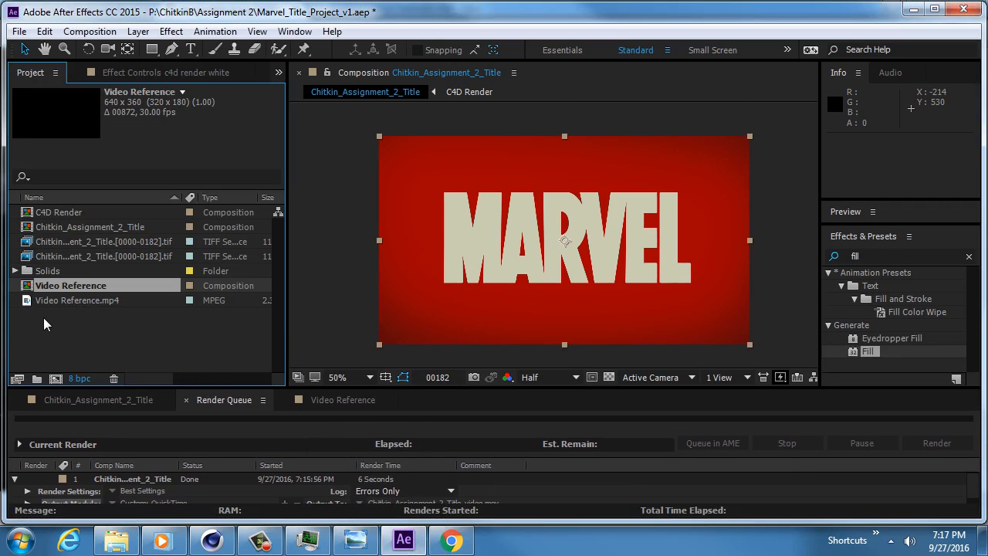
pyautogui.click(62, 224)
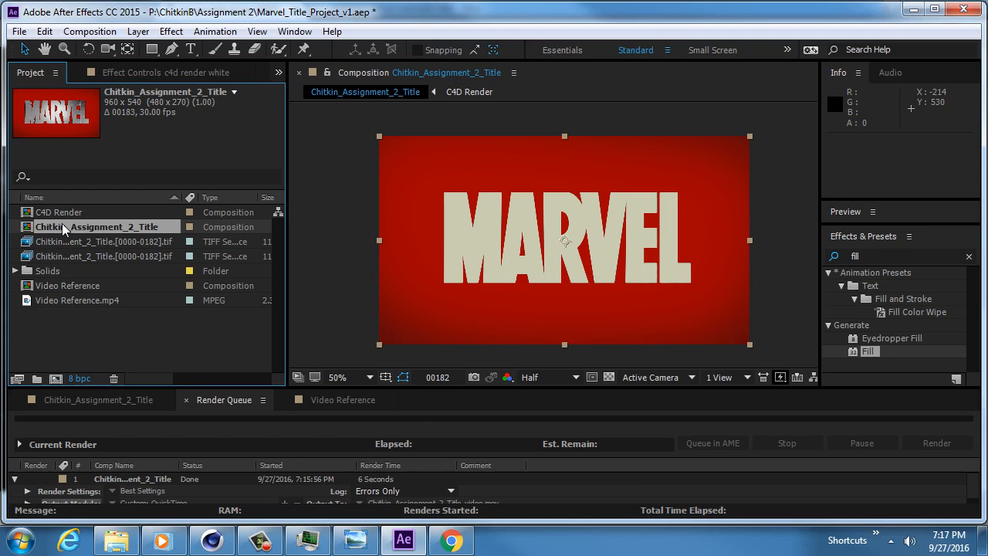
pyautogui.click(65, 212)
pyautogui.click(66, 224)
pyautogui.click(64, 236)
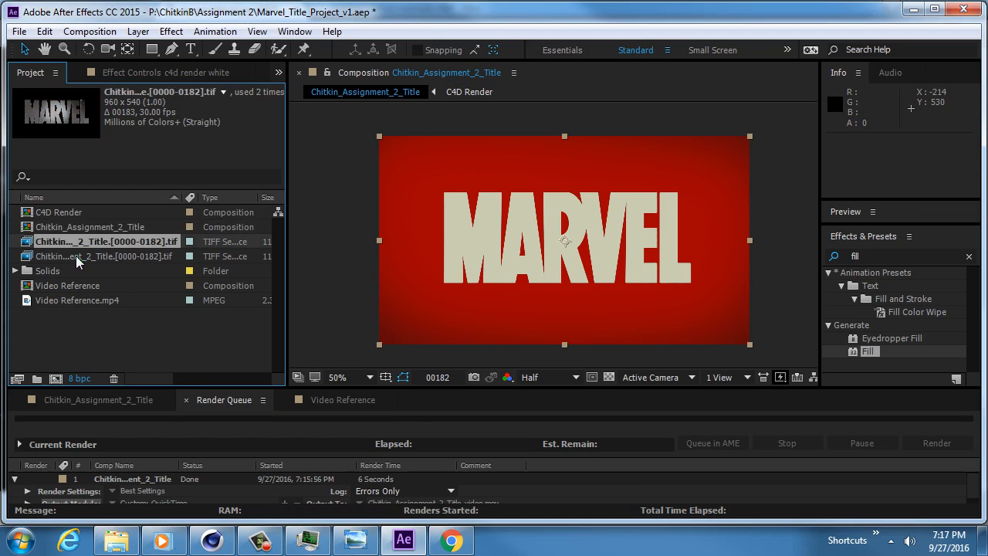
pyautogui.click(76, 257)
pyautogui.click(77, 242)
pyautogui.click(78, 255)
pyautogui.press('Delete')
# Delete the Video Reference composition and Video Reference.mp4 from the project
pyautogui.click(69, 281)
pyautogui.keyDown('shift'); pyautogui.click(71, 270); pyautogui.keyUp('shift')
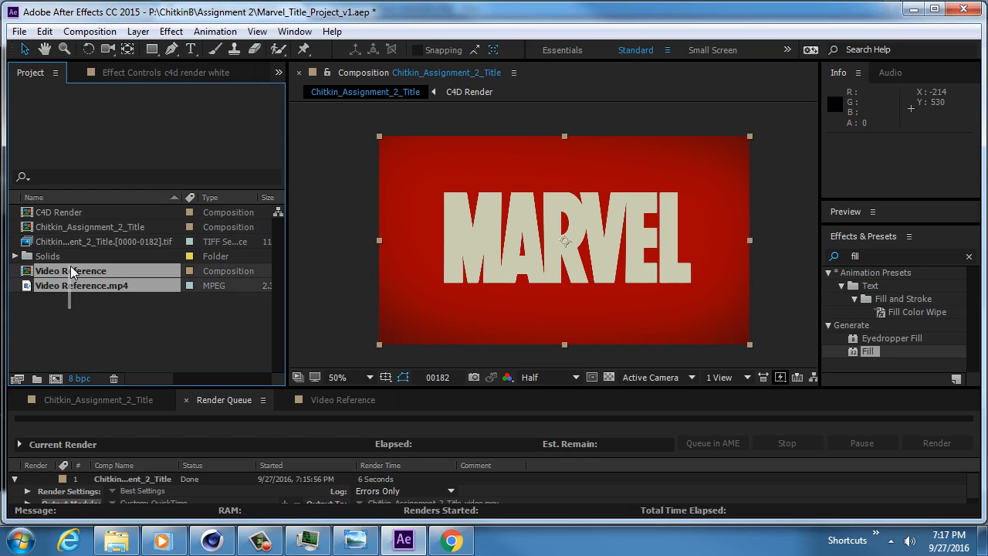
pyautogui.press('Delete')
pyautogui.click(575, 290)
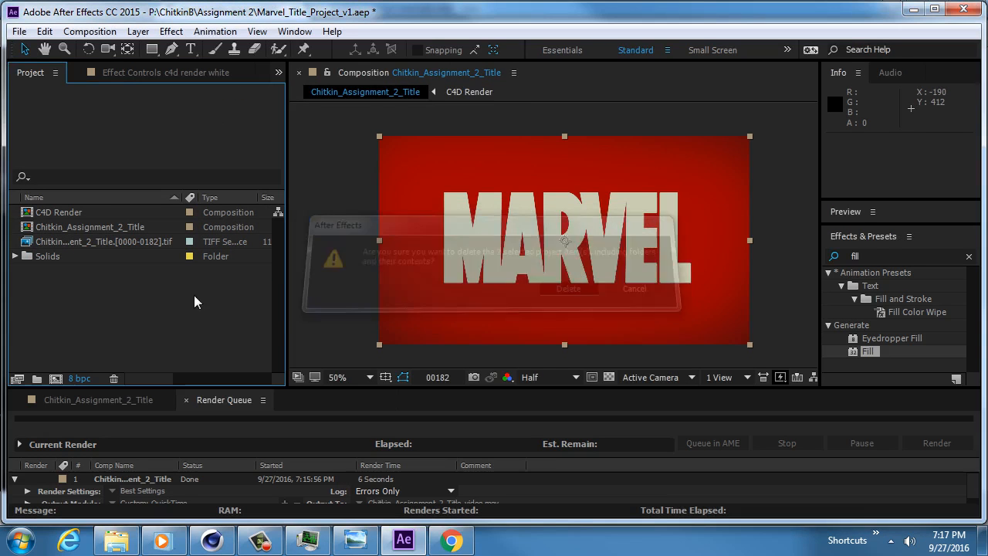
# Import maxresdefault from Downloads as footage, and bring up the title composition's timeline with more room for its layers
pyautogui.click(18, 30)
pyautogui.moveTo(82, 224)
pyautogui.click(294, 226)
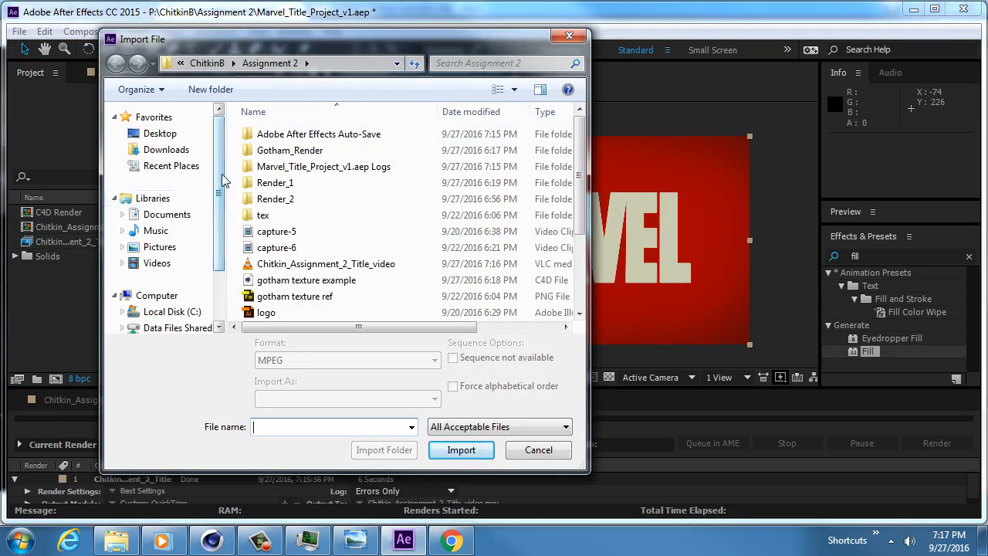
pyautogui.click(194, 156)
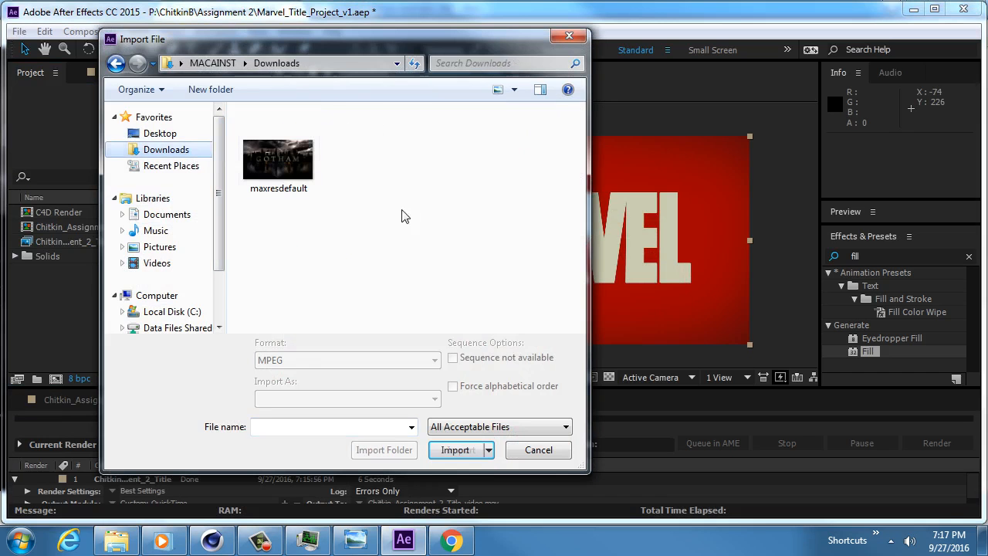
pyautogui.click(274, 162)
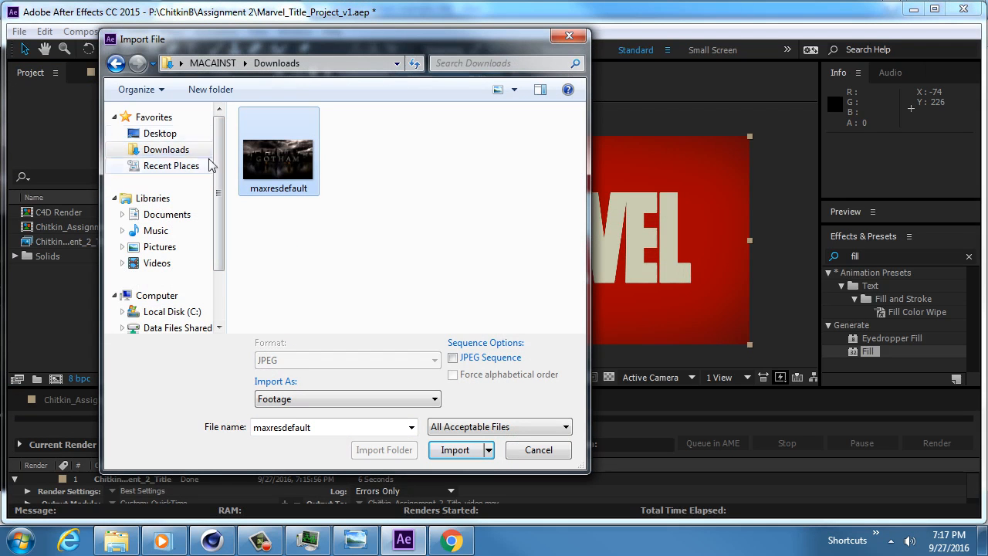
pyautogui.click(455, 451)
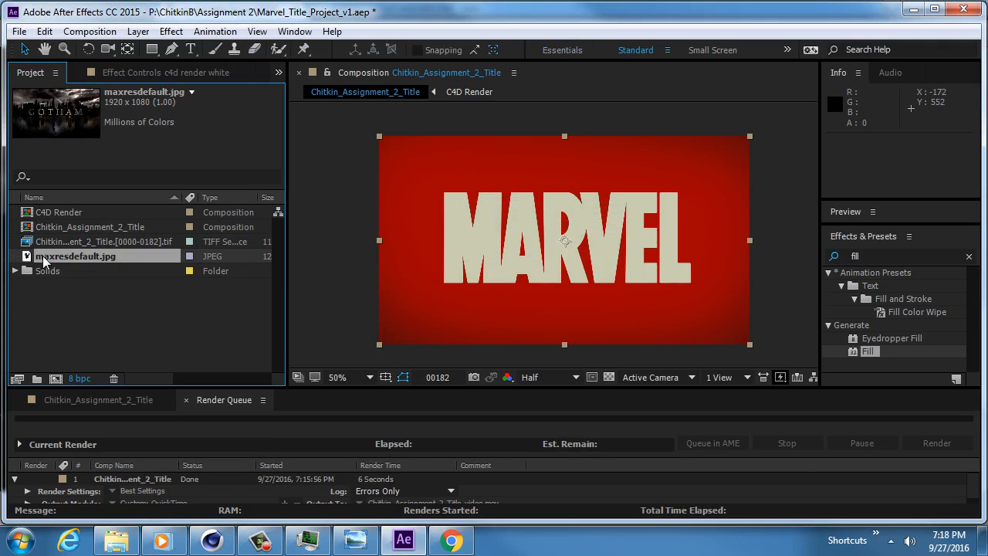
pyautogui.moveTo(43, 256); pyautogui.dragTo(452, 459)
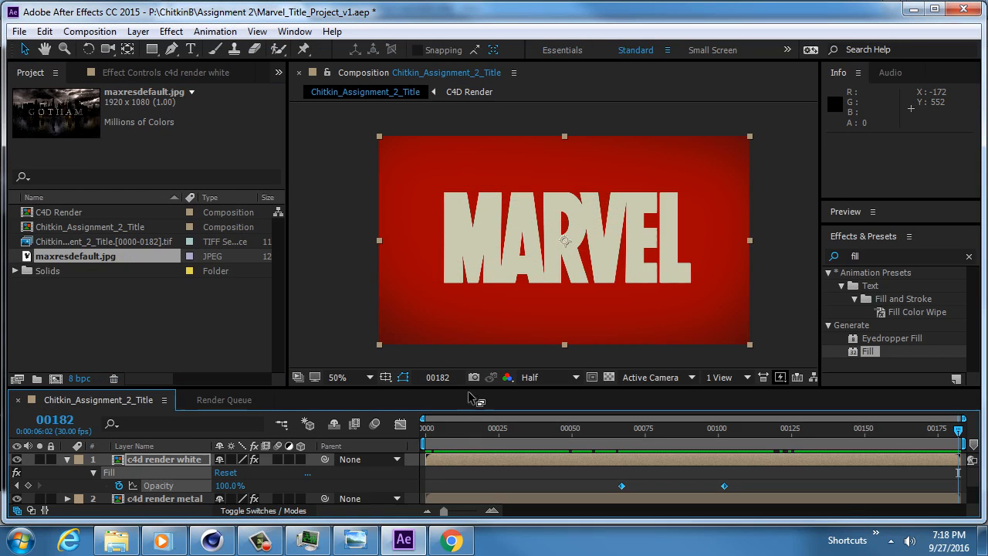
pyautogui.moveTo(468, 389); pyautogui.dragTo(483, 302)
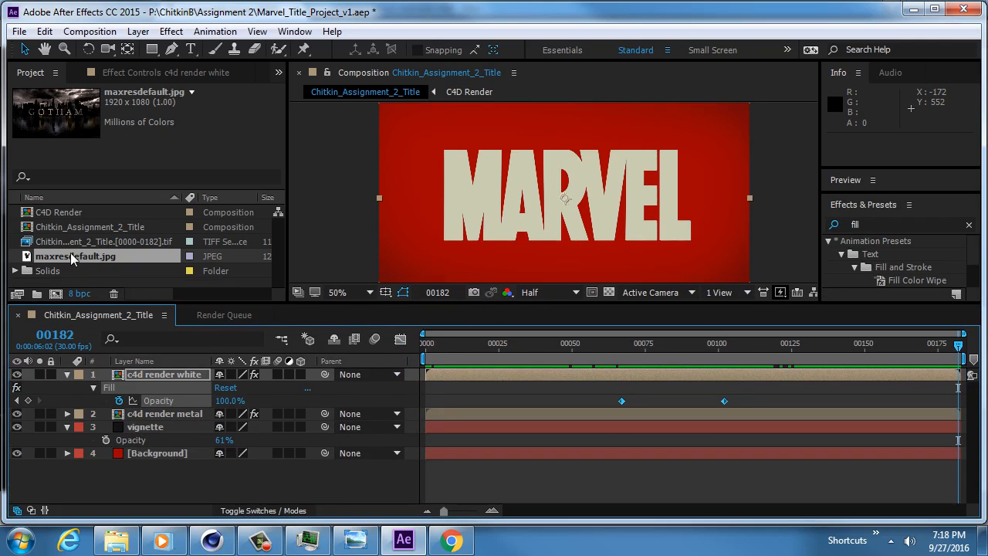
# Open the downloaded maxresdefault image in djv_view to examine the Gotham lettering, and return to After Effects
pyautogui.click(116, 543)
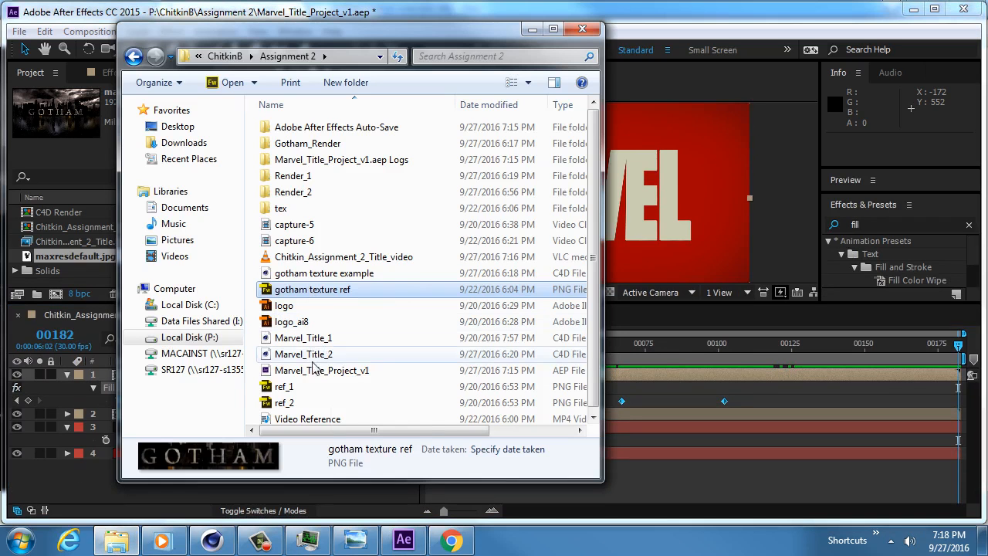
pyautogui.scroll(-1, 323, 343)
pyautogui.click(171, 142)
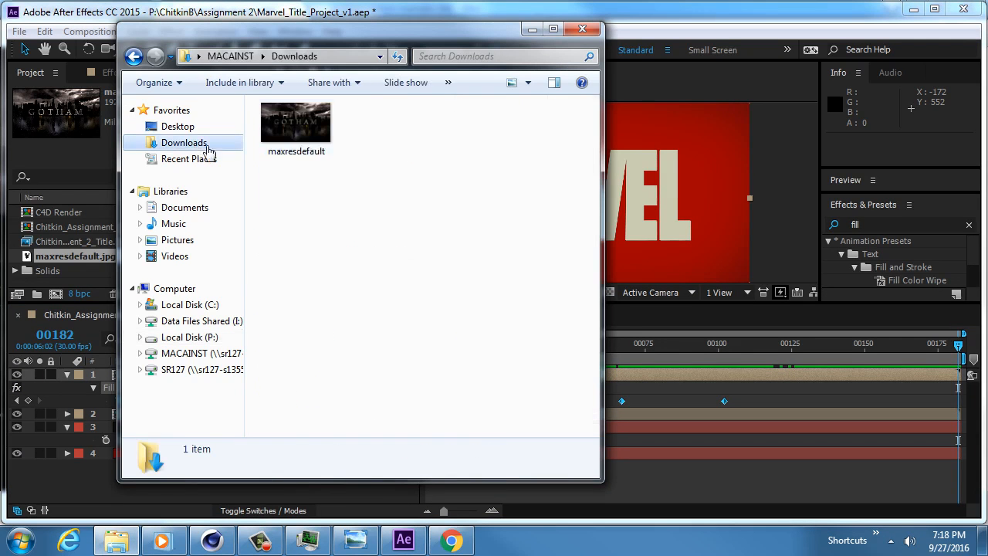
pyautogui.click(289, 118)
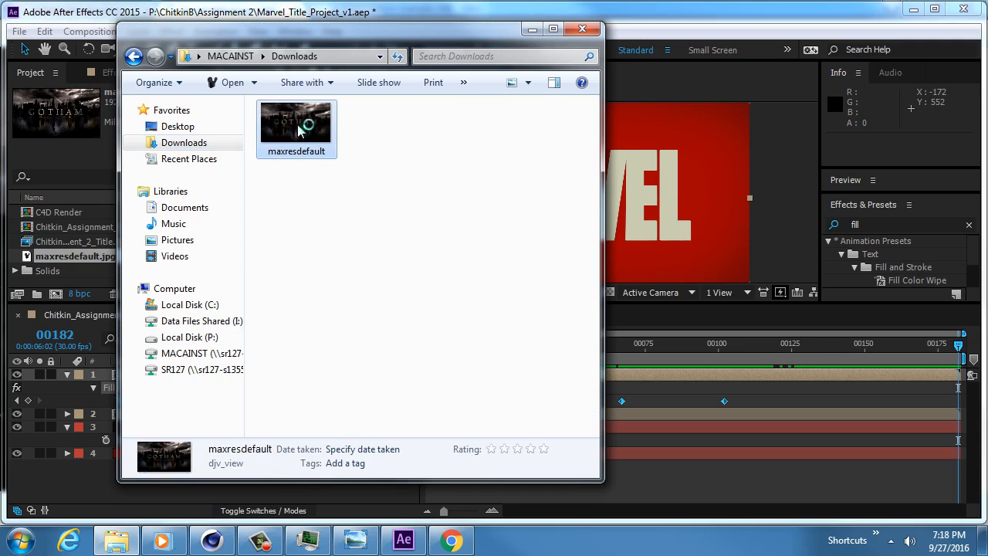
pyautogui.rightClick(299, 129)
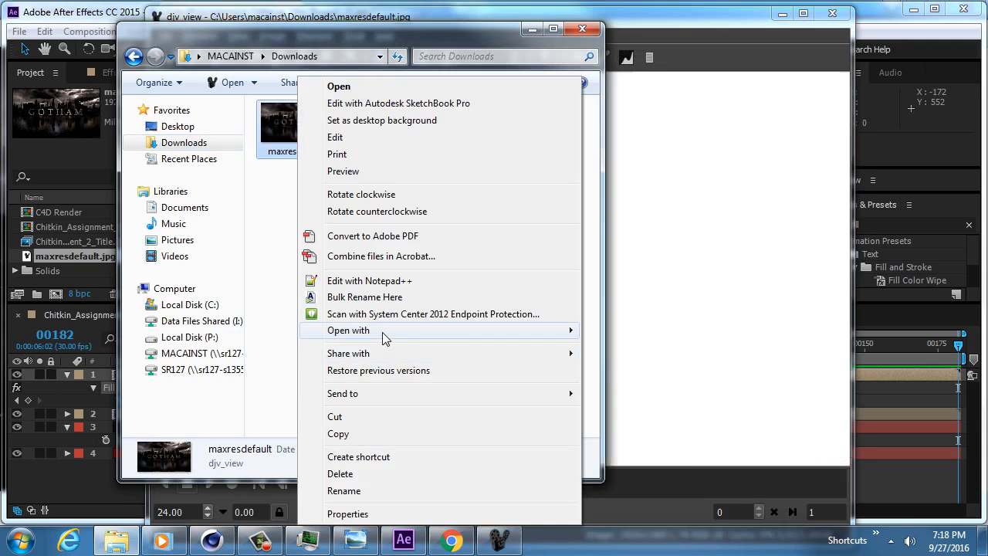
pyautogui.moveTo(382, 332)
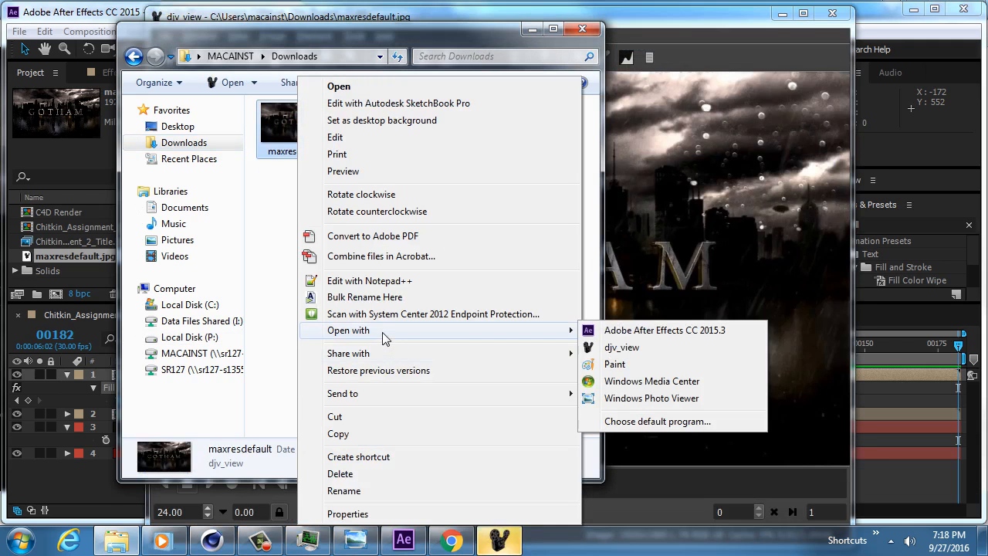
pyautogui.click(656, 28)
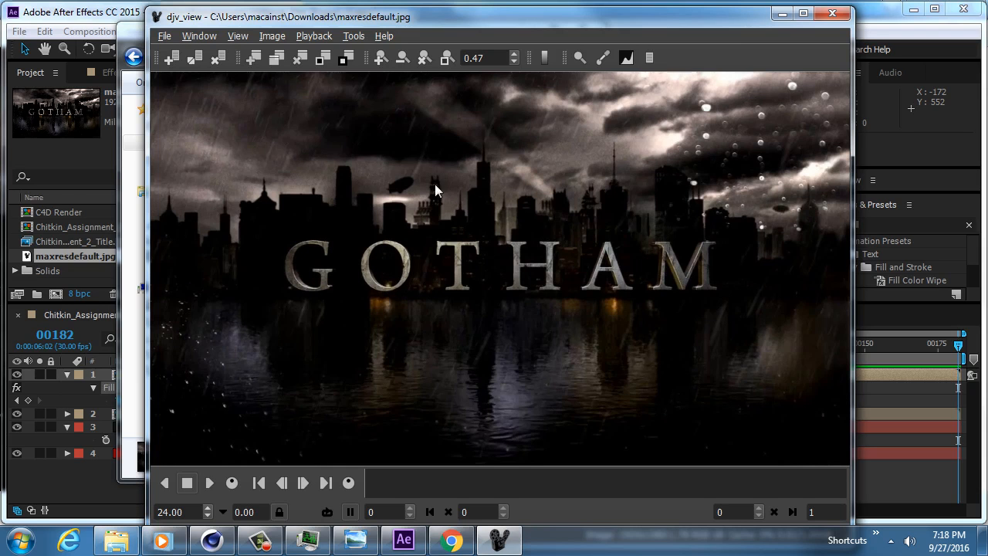
pyautogui.click(781, 17)
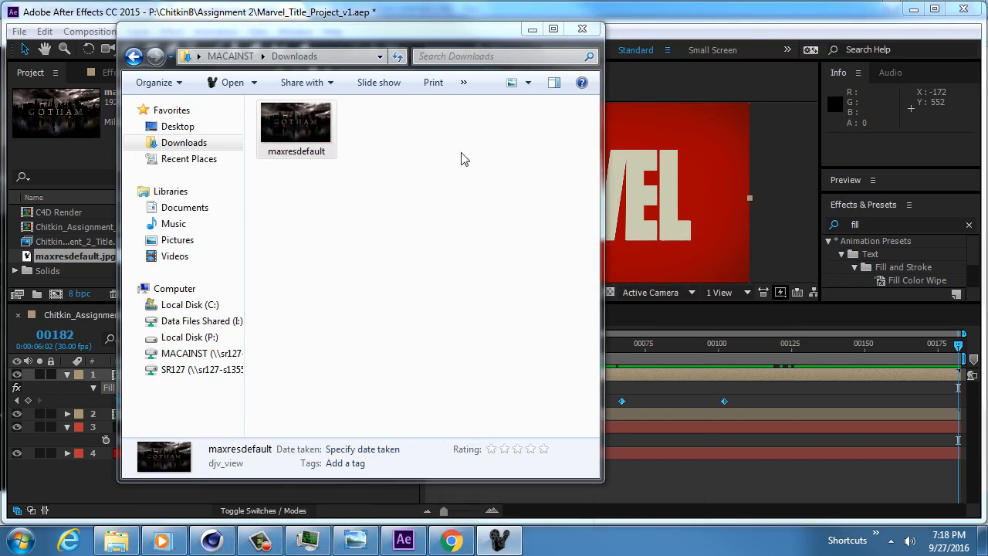
pyautogui.click(212, 13)
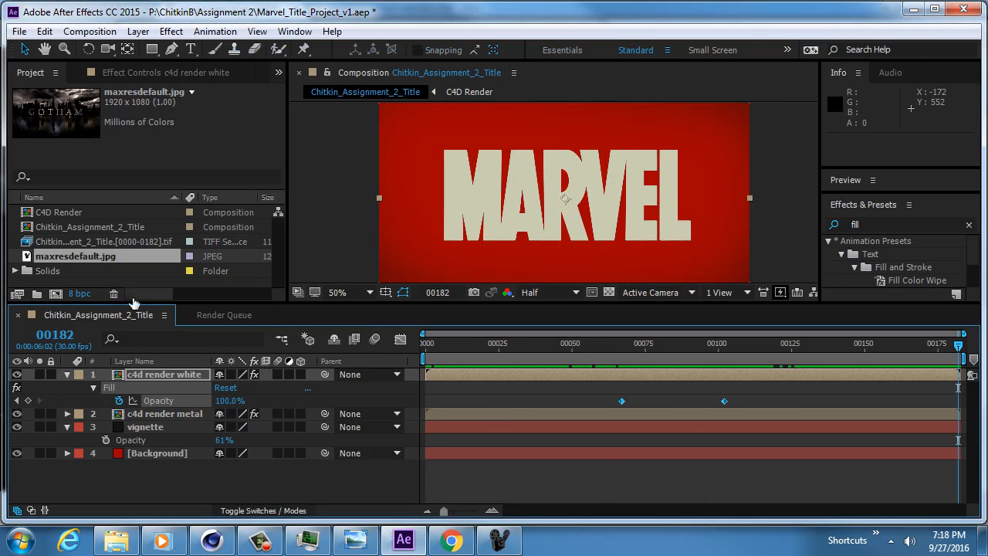
# Create a new composition from maxresdefault.jpg
pyautogui.moveTo(83, 255); pyautogui.dragTo(56, 294)
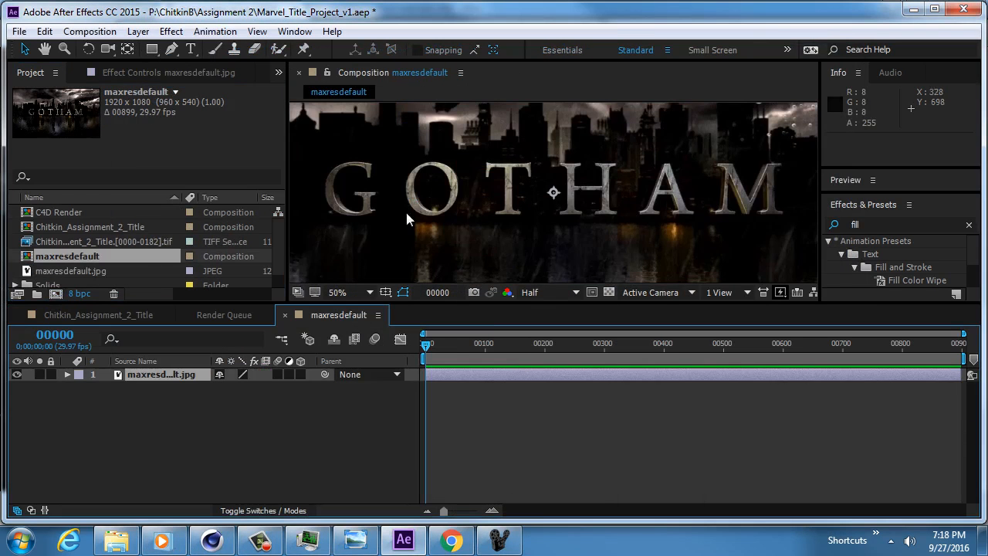
# Add a black 1920 x 1080 solid above the maxresdefault.jpg layer and hide it so the lettering can be traced
pyautogui.hotkey('ctrl', 'y')
pyautogui.click(518, 363)
pyautogui.click(713, 195)
pyautogui.click(567, 405)
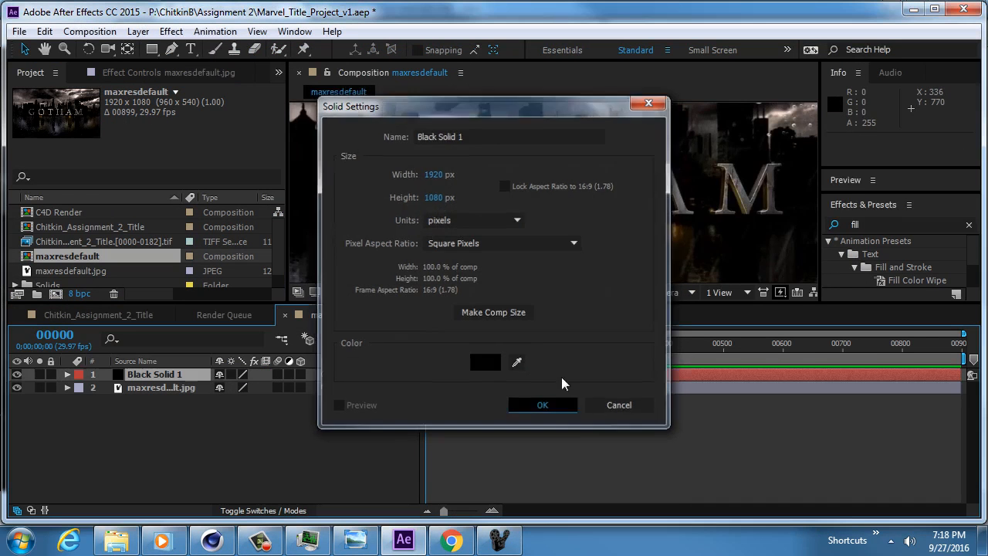
pyautogui.click(16, 374)
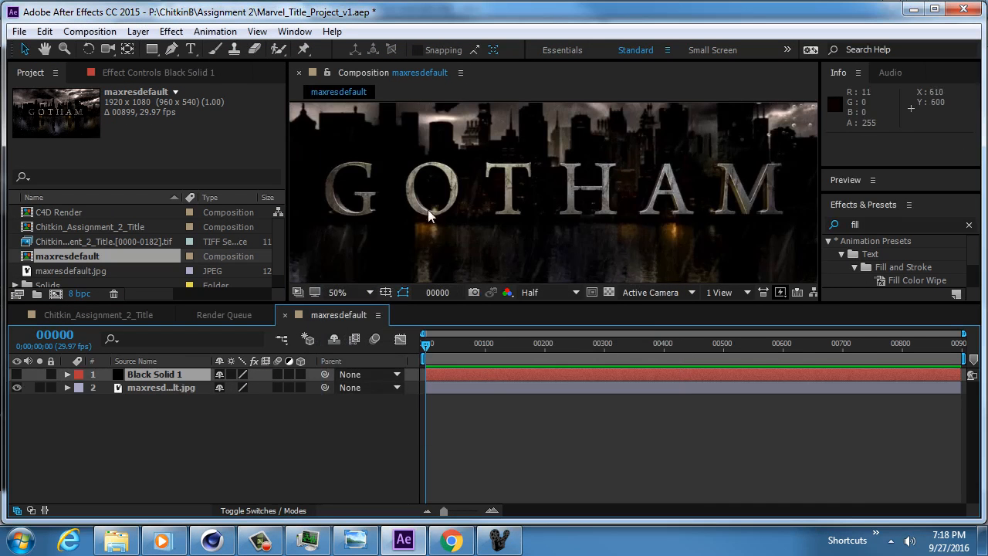
# Mask the black solid with a closed Pen path around the GOTHAM lettering, following the skyline above it, and turn the solid's visibility back on
pyautogui.press('g')
pyautogui.click(317, 157)
pyautogui.click(400, 156)
pyautogui.click(476, 159)
pyautogui.click(525, 157)
pyautogui.click(546, 170)
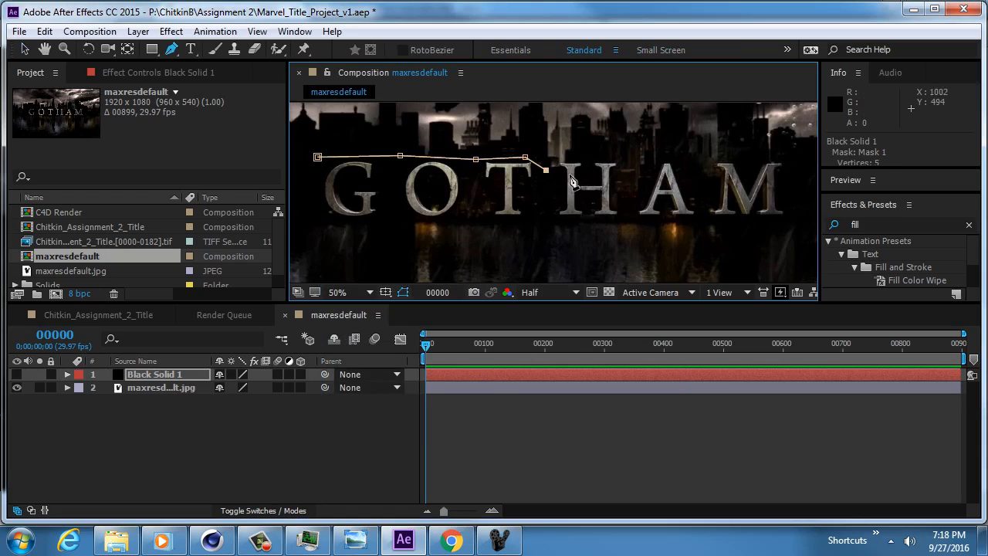
pyautogui.click(558, 167)
pyautogui.click(578, 157)
pyautogui.click(599, 158)
pyautogui.click(620, 168)
pyautogui.click(657, 167)
pyautogui.click(665, 158)
pyautogui.click(700, 179)
pyautogui.click(714, 163)
pyautogui.click(735, 159)
pyautogui.click(784, 161)
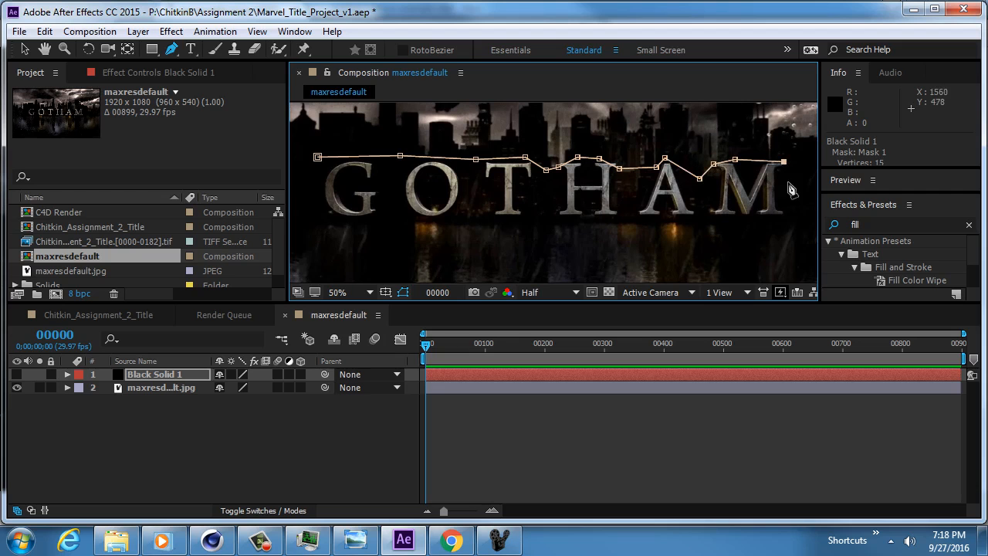
pyautogui.click(786, 217)
pyautogui.click(335, 217)
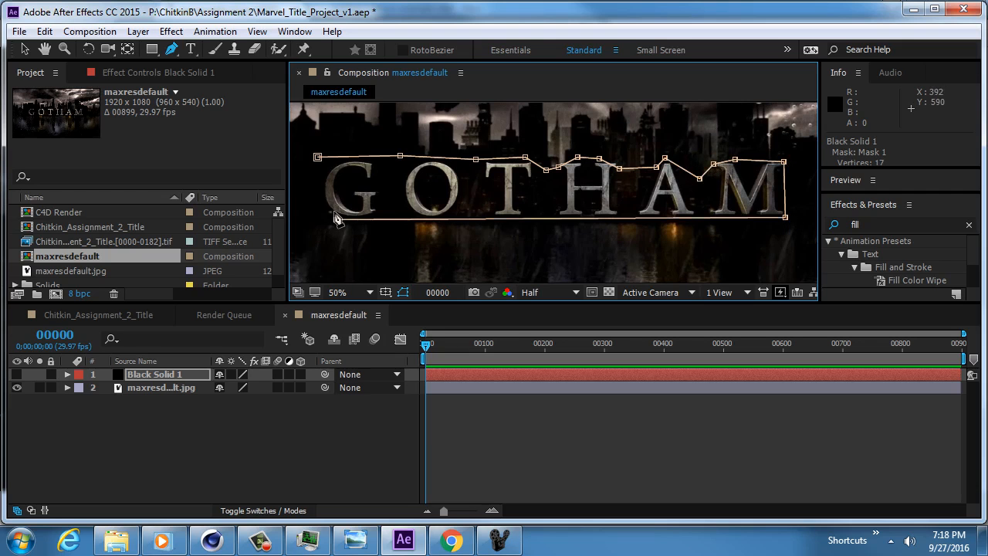
pyautogui.click(310, 199)
pyautogui.click(317, 156)
pyautogui.click(16, 375)
pyautogui.click(95, 422)
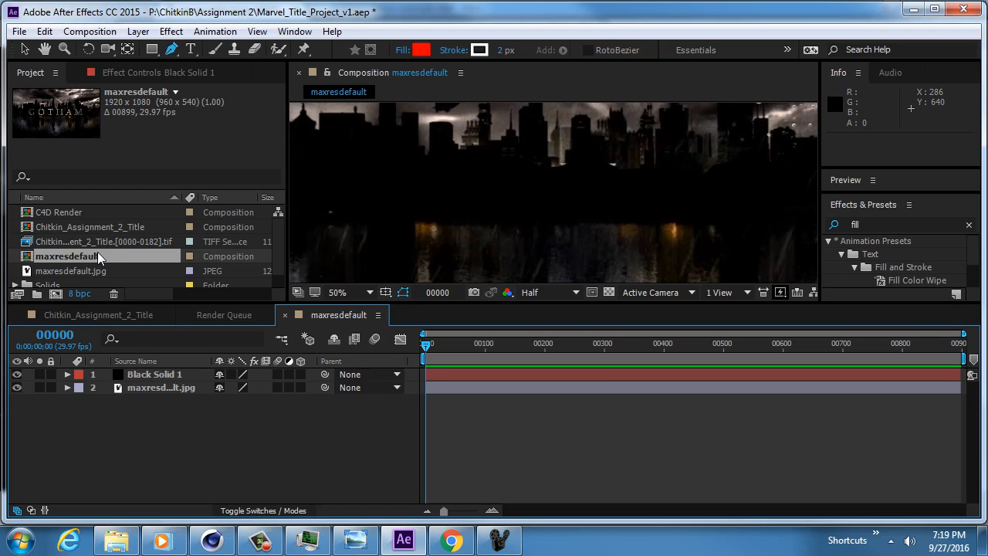
# Switch to Cinema 4D, render the Gotham text animation to the Picture Viewer, and enlarge the viewer window
pyautogui.click(98, 314)
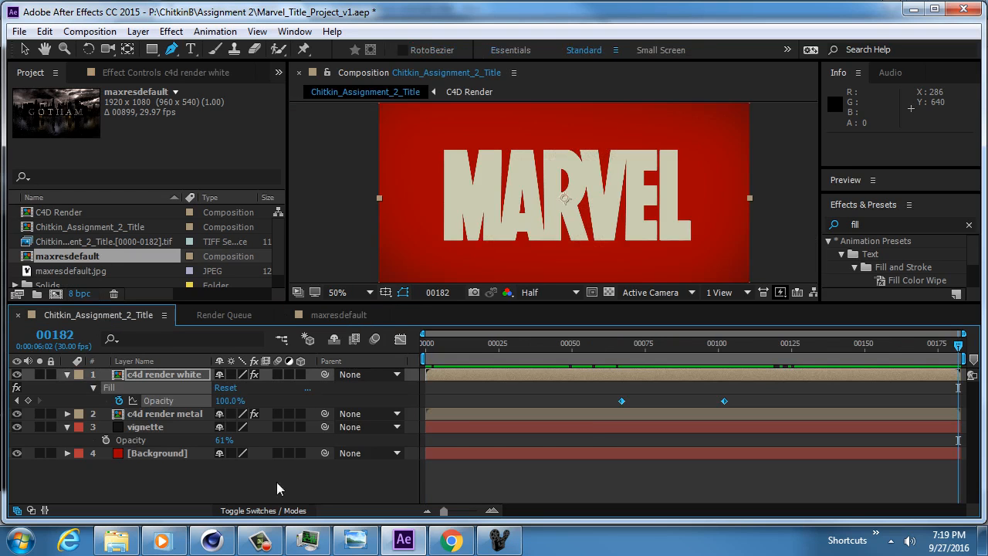
pyautogui.click(212, 540)
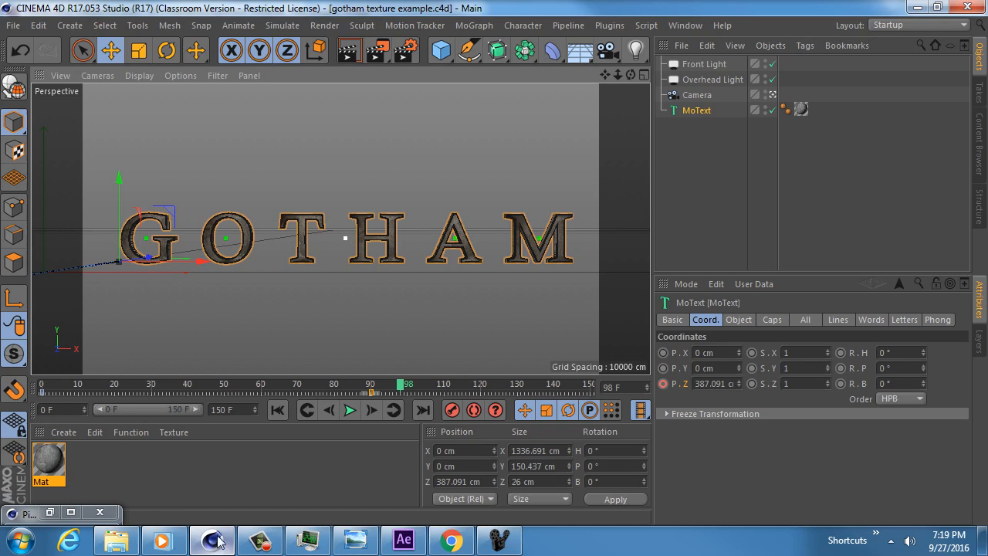
pyautogui.click(378, 52)
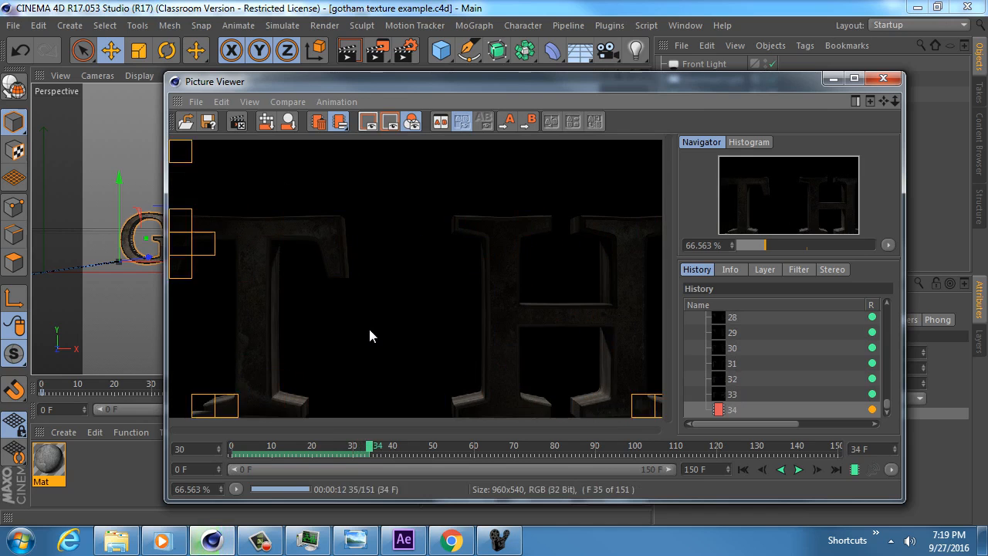
pyautogui.moveTo(484, 89); pyautogui.dragTo(368, 45)
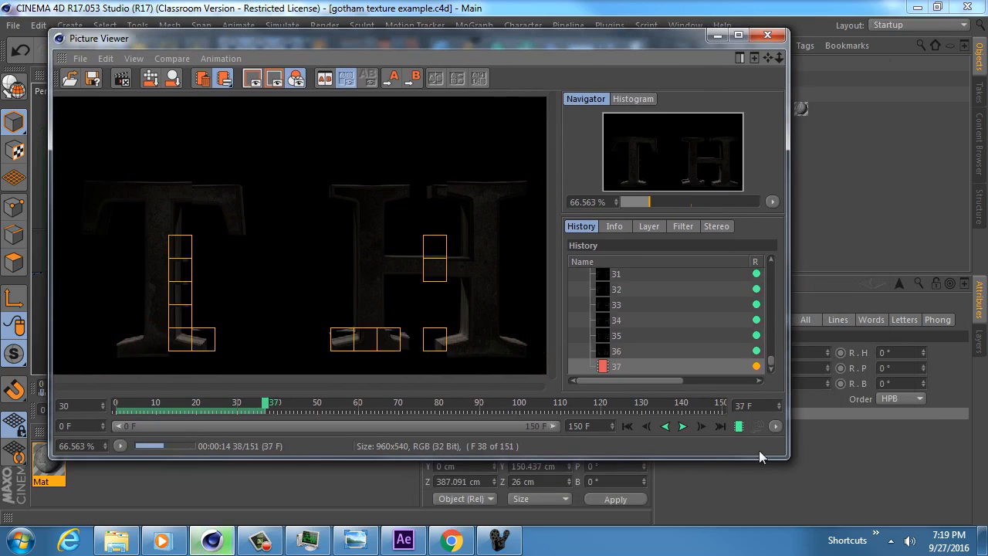
pyautogui.moveTo(803, 464); pyautogui.dragTo(935, 506)
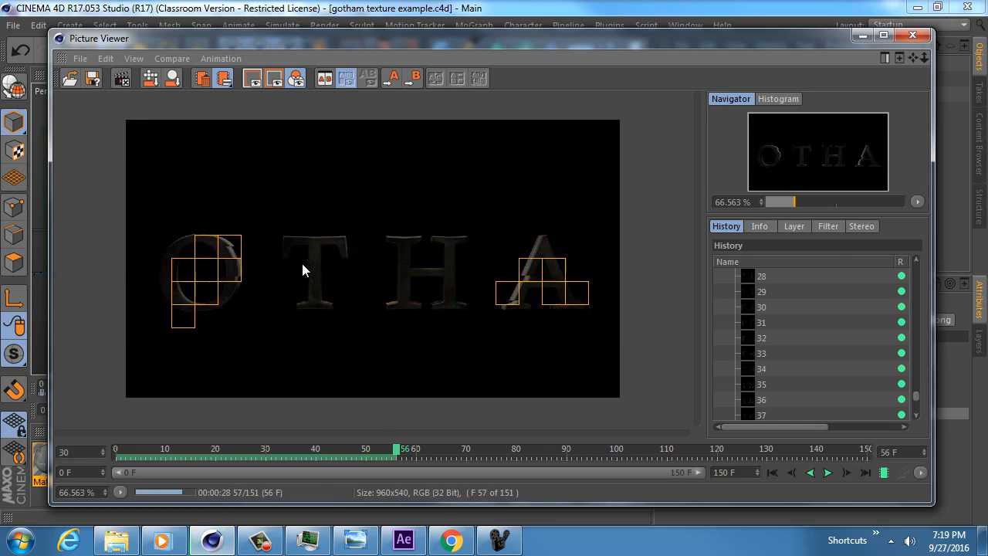
# Review the title composition's layers down to Background in After Effects, collapsing c4d render white's properties, and return to the Cinema 4D render
pyautogui.click(385, 544)
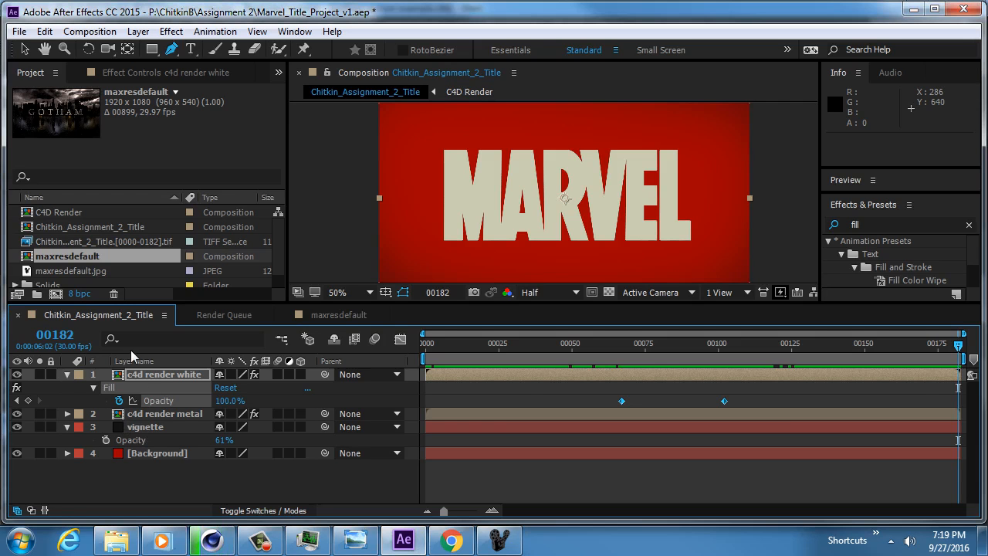
pyautogui.click(67, 375)
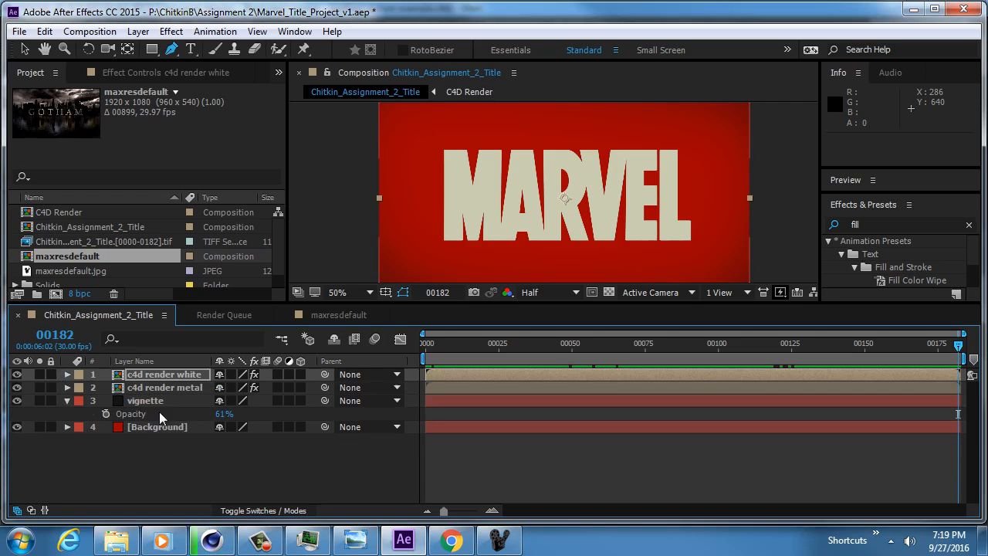
pyautogui.click(149, 426)
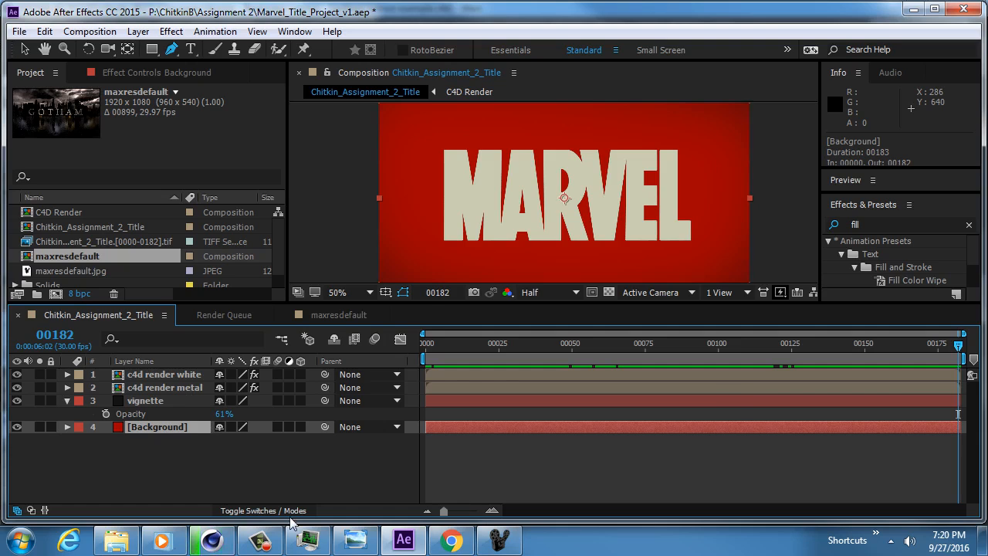
pyautogui.click(213, 541)
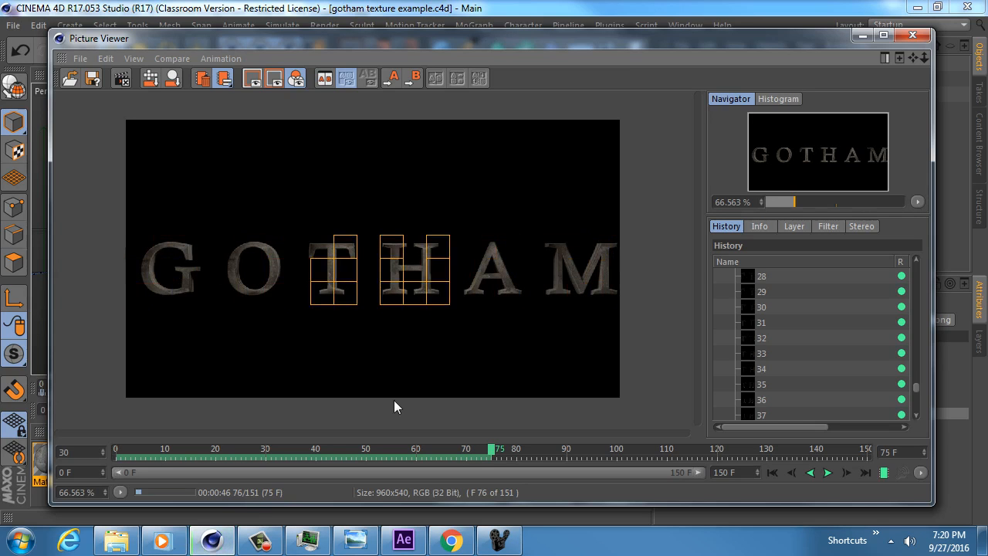